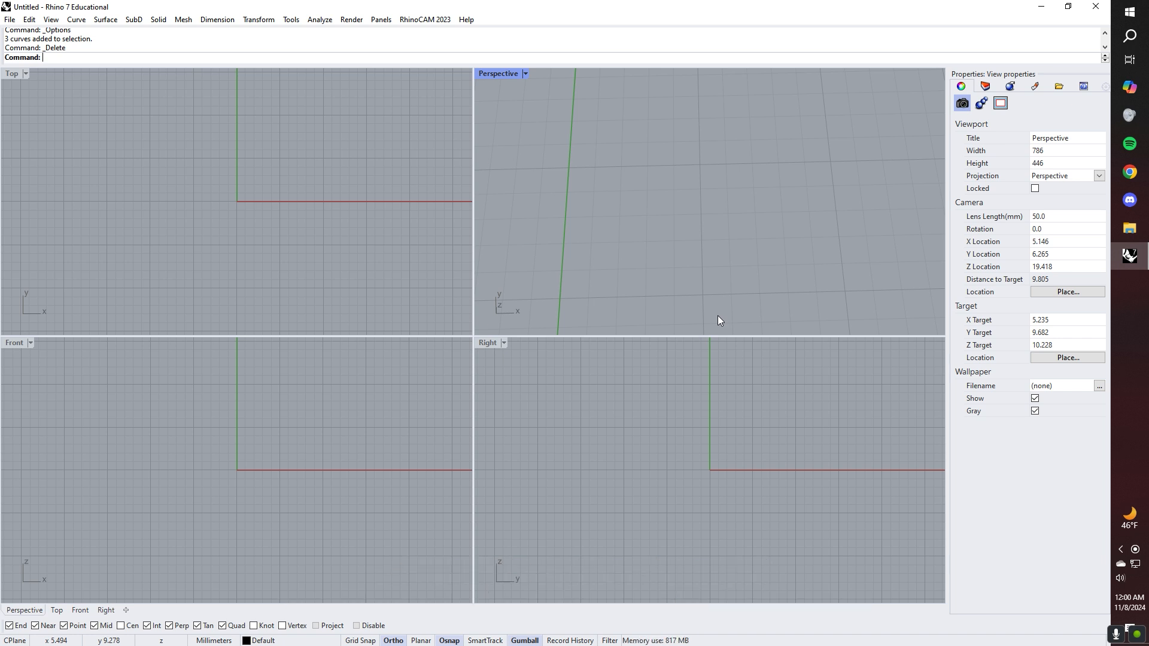
# Step: Open the Template Inch Decimal annotation style for editing in the document properties
pyautogui.click(290, 20)
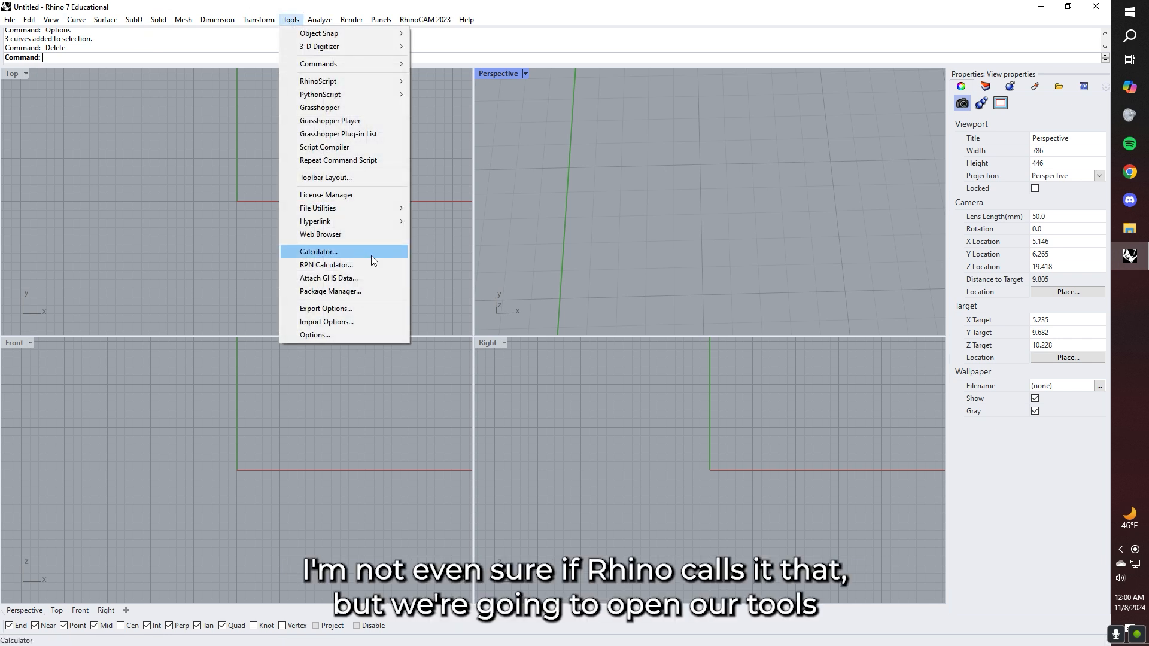
pyautogui.click(333, 339)
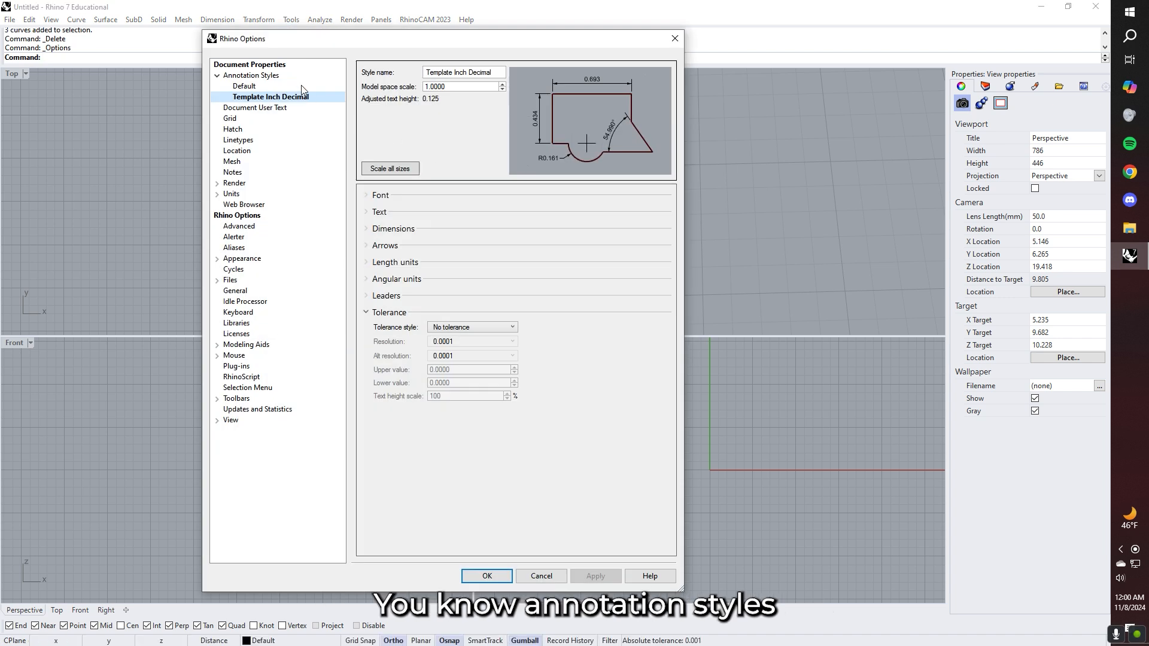
pyautogui.click(278, 74)
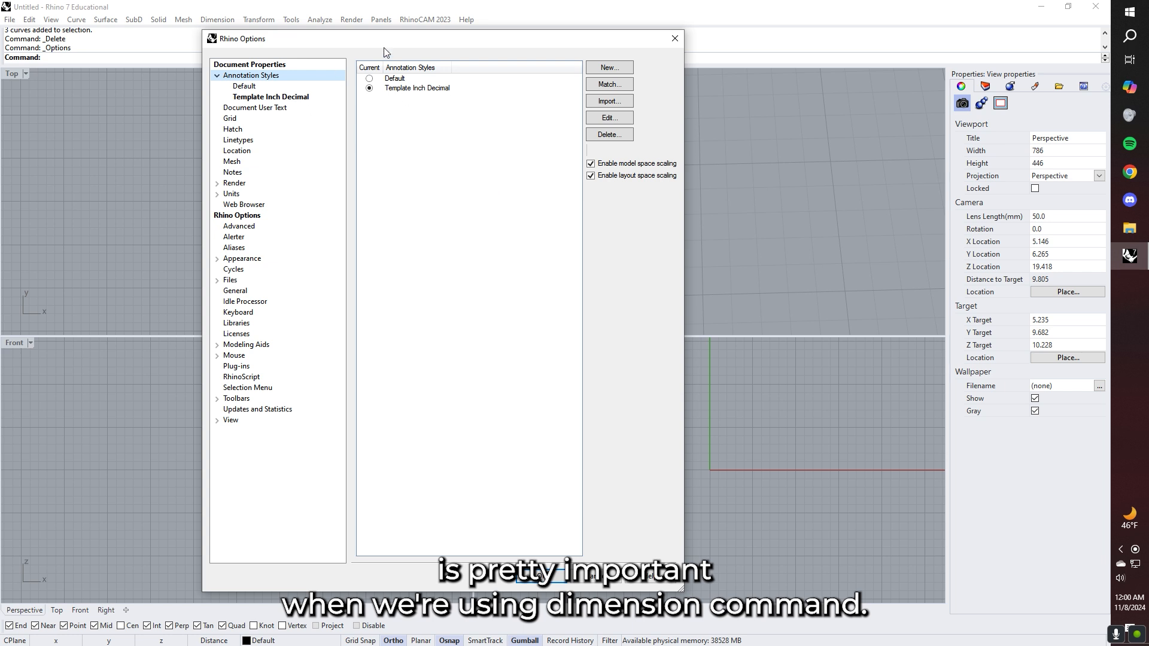
pyautogui.click(376, 87)
pyautogui.click(609, 118)
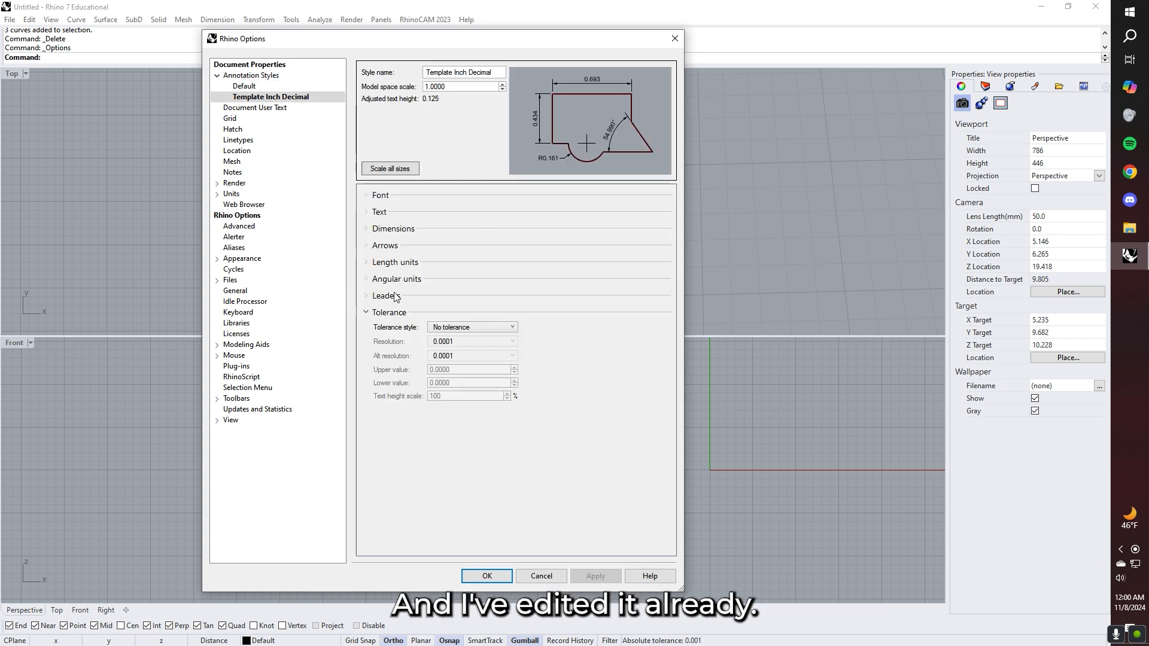
# Step: Set the Template Inch Decimal style's linear resolution to 0.001 and review its angular unit settings
pyautogui.click(380, 263)
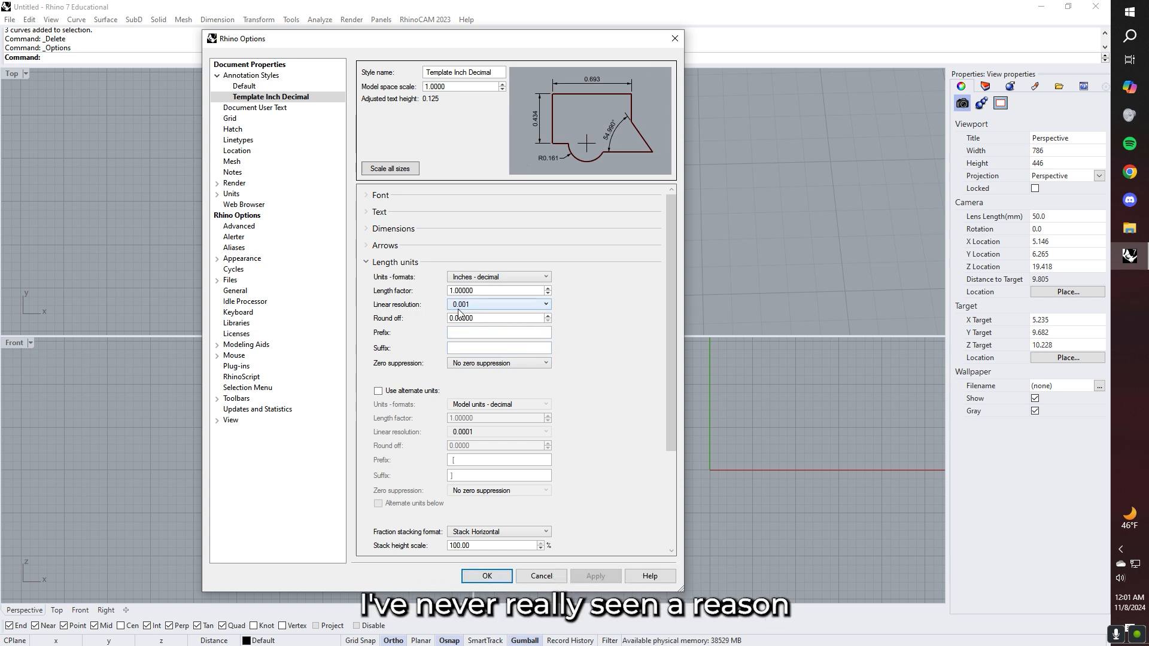
pyautogui.click(546, 305)
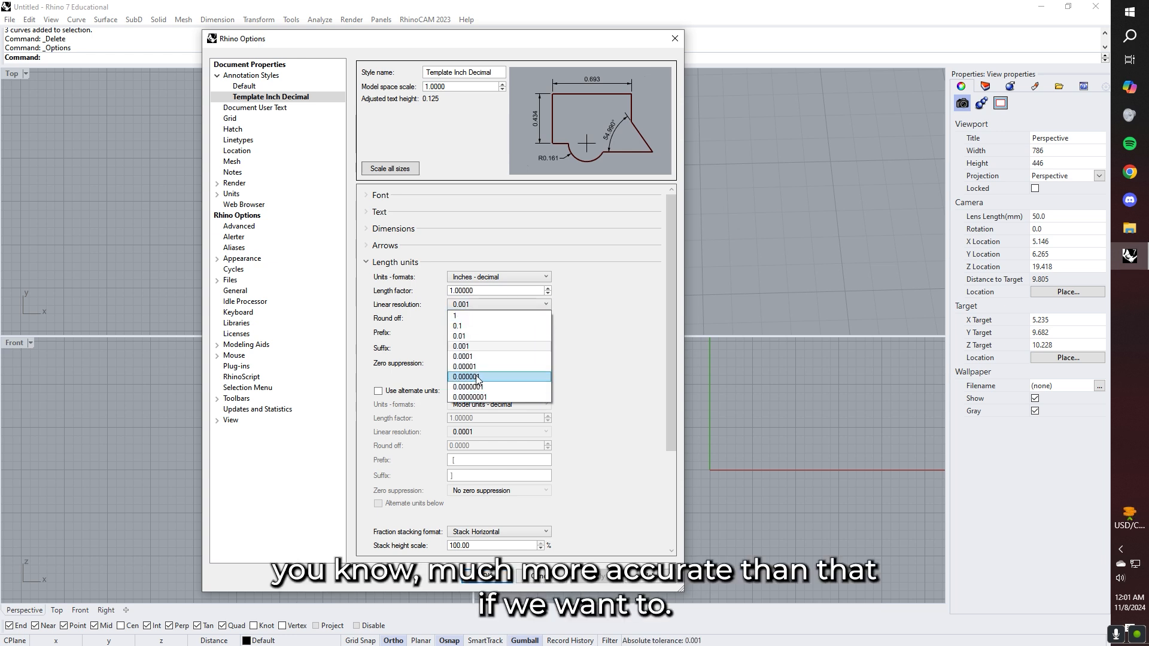
pyautogui.click(514, 346)
pyautogui.scroll(-5, 584, 424)
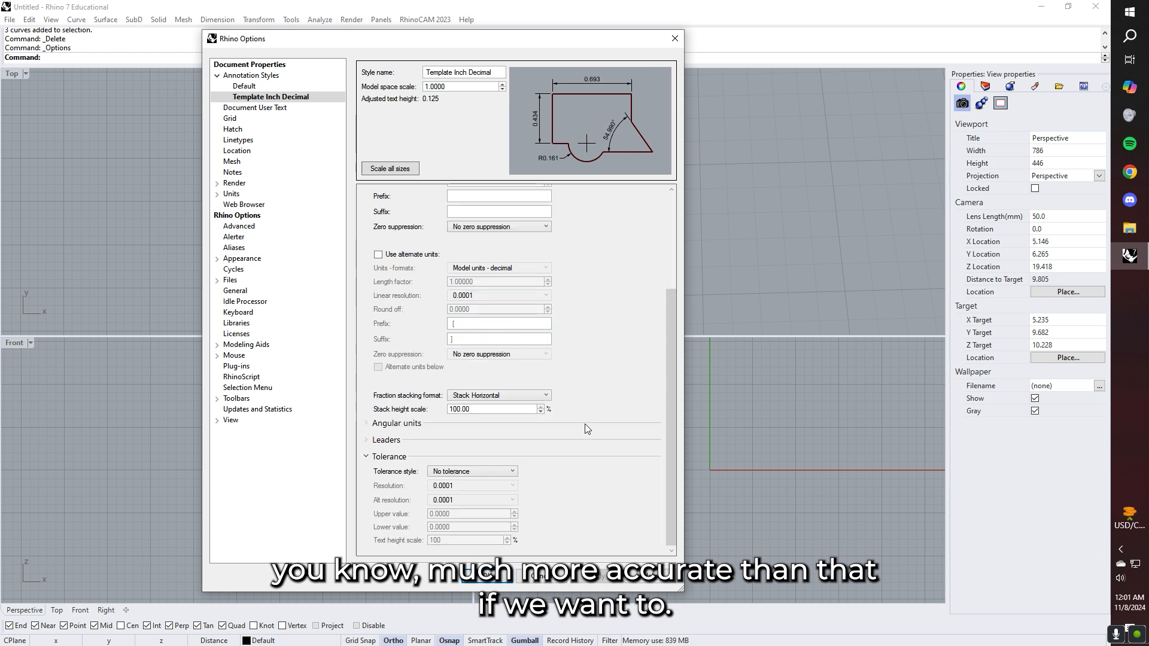
pyautogui.scroll(-2, 593, 398)
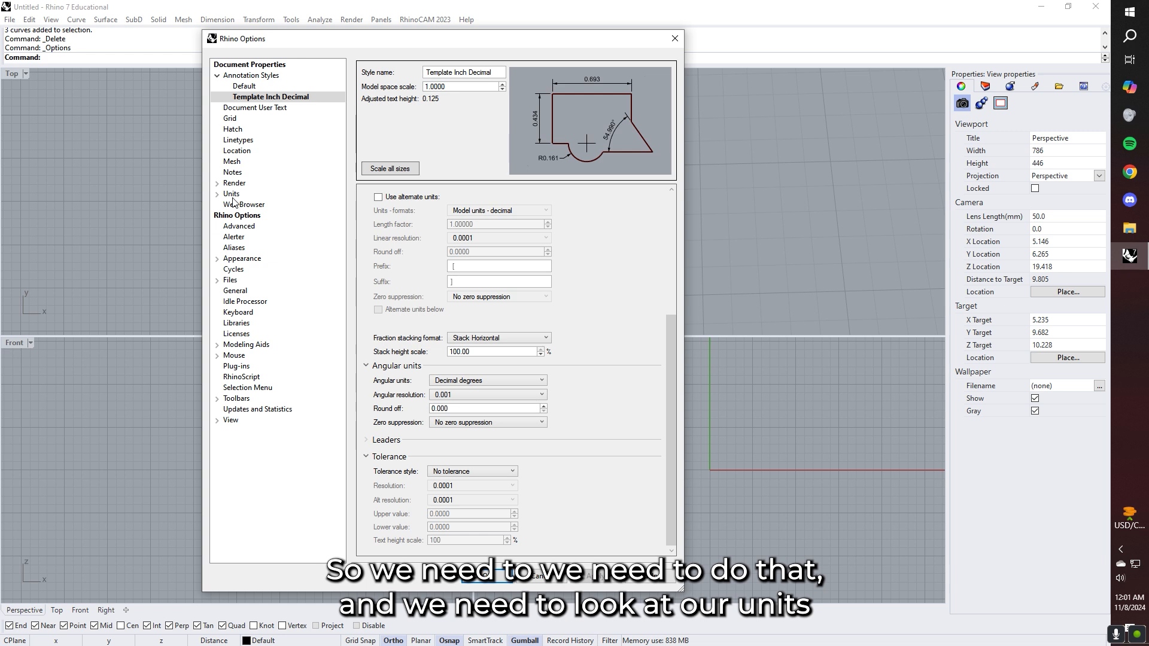
# Step: Set the document's model units to inches with a distance display precision of 1.000
pyautogui.click(232, 194)
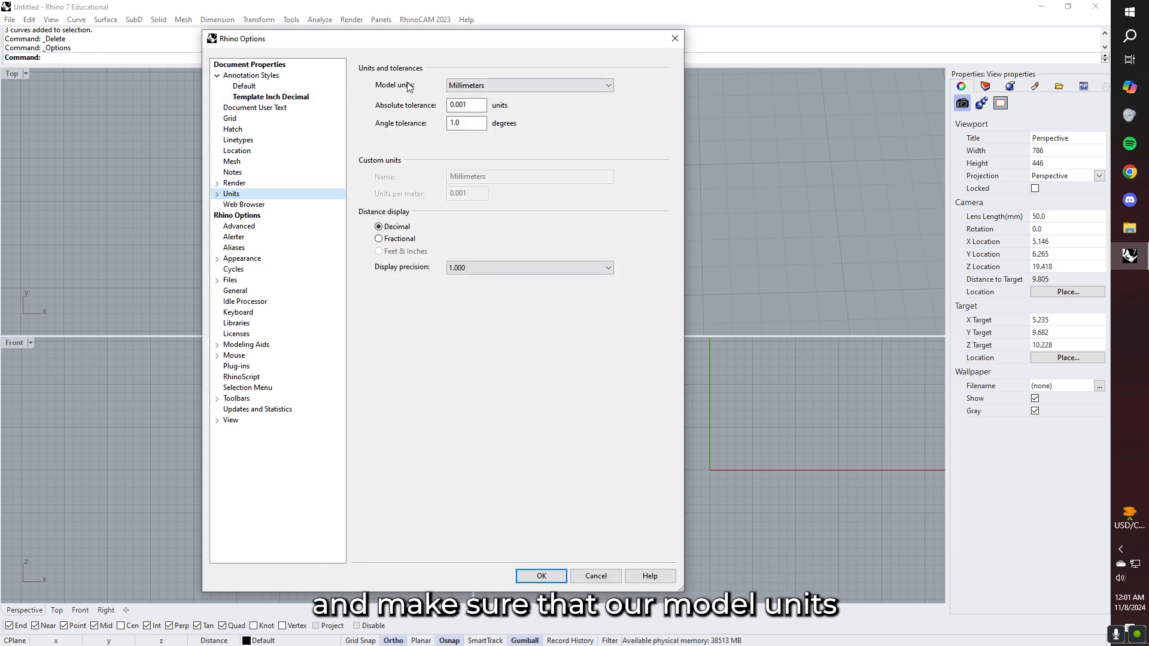
pyautogui.click(533, 85)
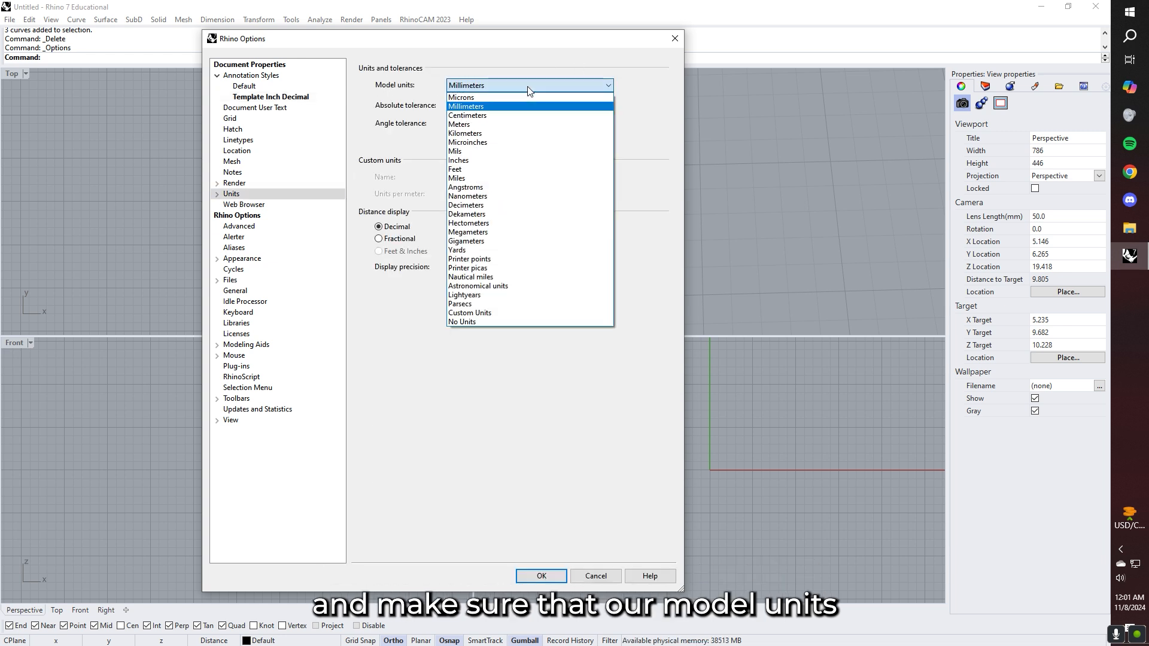
pyautogui.click(530, 160)
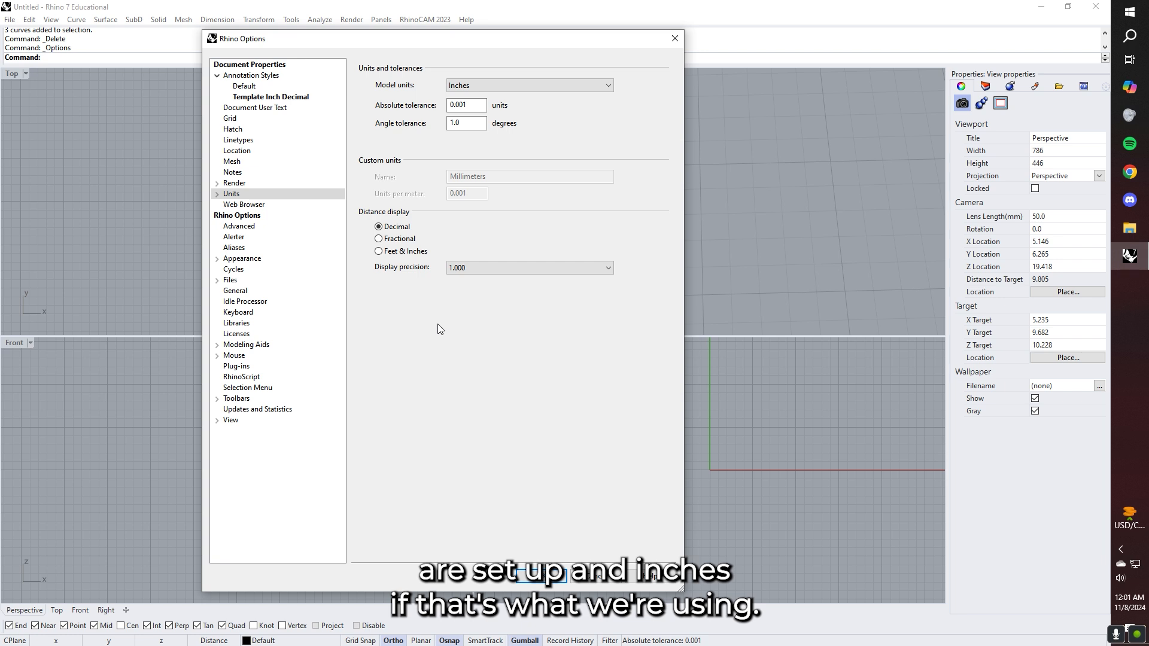
pyautogui.click(566, 86)
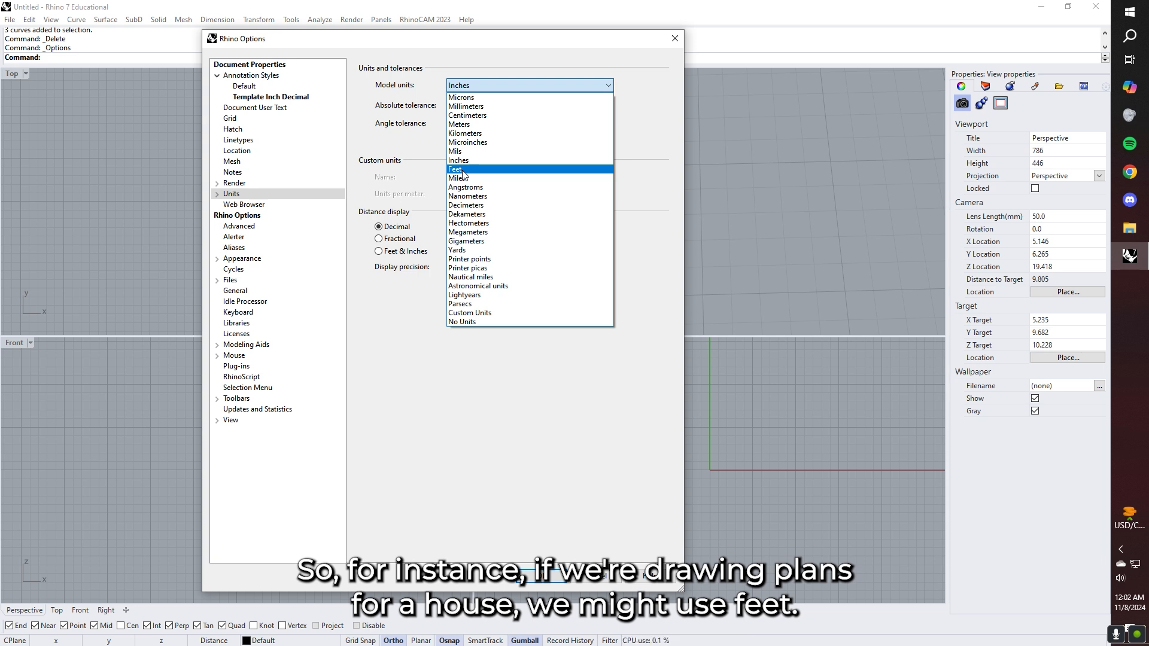
pyautogui.press('Escape')
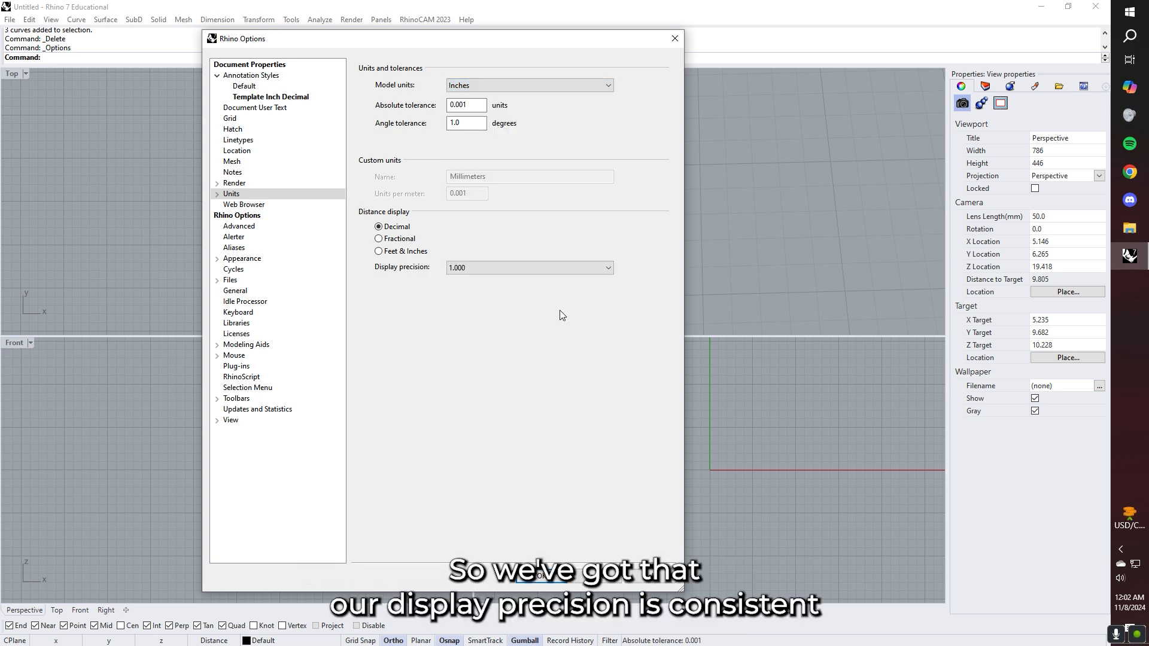
pyautogui.click(556, 269)
pyautogui.click(460, 306)
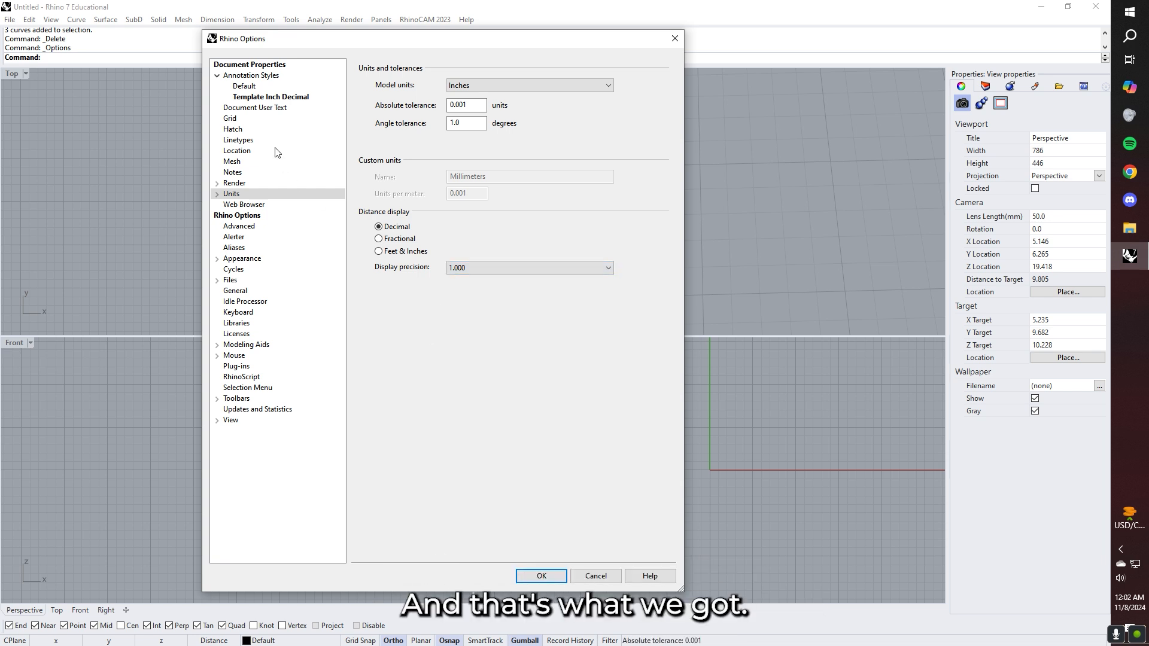
# Step: Hide the grid lines, grid axes and world axes icon in all viewports and apply the options
pyautogui.click(247, 119)
pyautogui.click(377, 216)
pyautogui.click(377, 204)
pyautogui.click(377, 190)
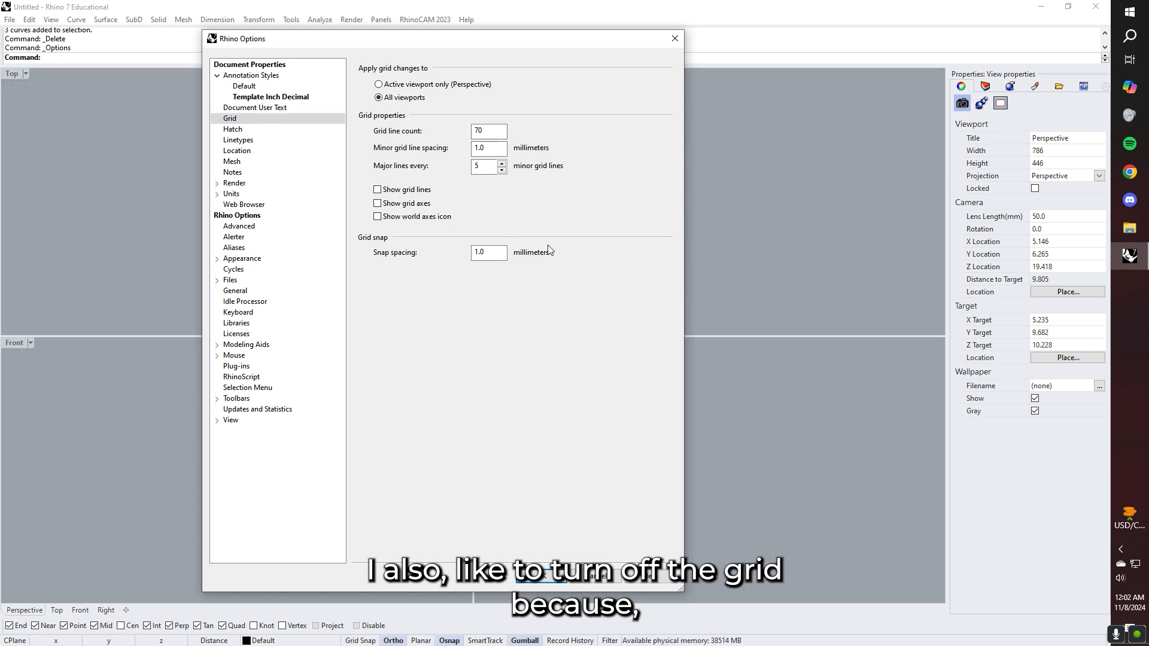
pyautogui.press('Return')
# Step: Draw a straight test line parallel to the x axis in the Perspective viewport
pyautogui.write('line')
pyautogui.press('Return')
pyautogui.click(568, 236)
pyautogui.click(751, 226)
pyautogui.scroll(-5, 670, 267)
pyautogui.scroll(-10, 669, 267)
pyautogui.moveTo(669, 272); pyautogui.dragTo(644, 197, button='right')
pyautogui.moveTo(644, 250); pyautogui.dragTo(680, 198, button='right')
pyautogui.moveTo(674, 281); pyautogui.dragTo(673, 244, button='right')
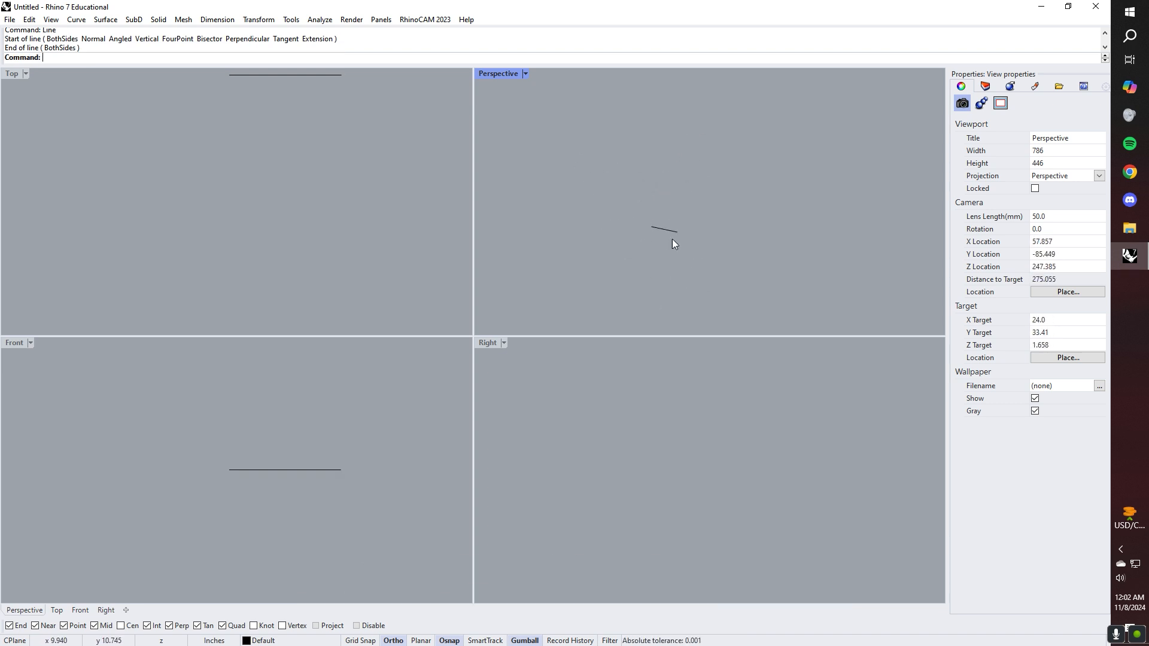
# Step: Show the grid lines again in all viewports through the document's grid options
pyautogui.click(321, 20)
pyautogui.moveTo(291, 20)
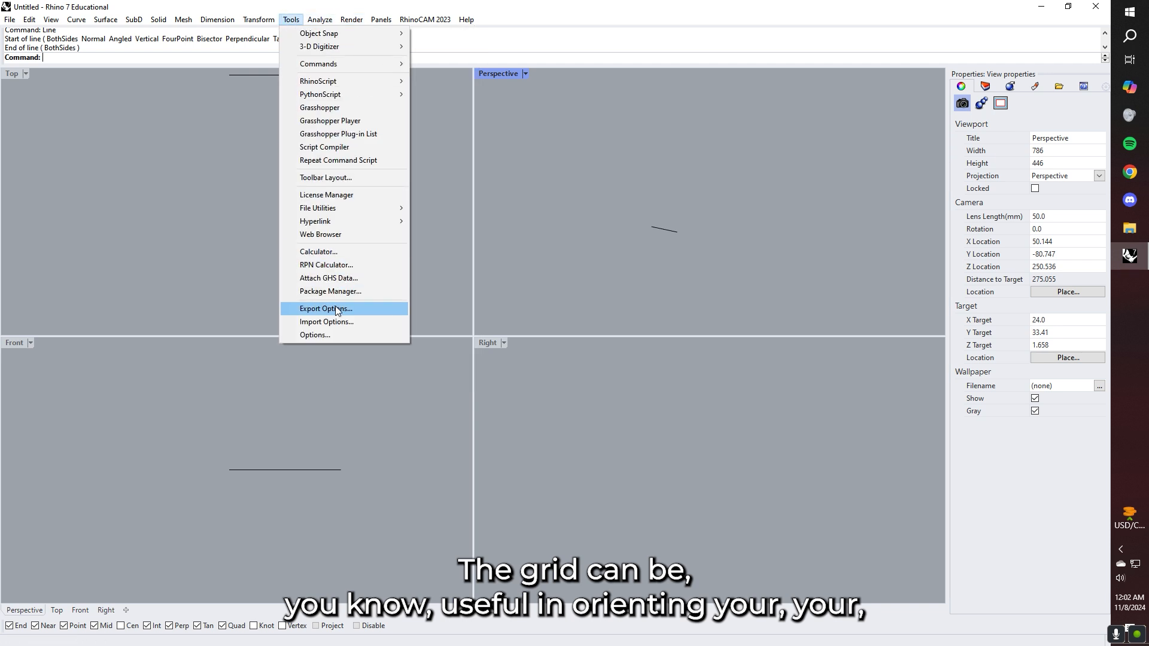
pyautogui.click(323, 337)
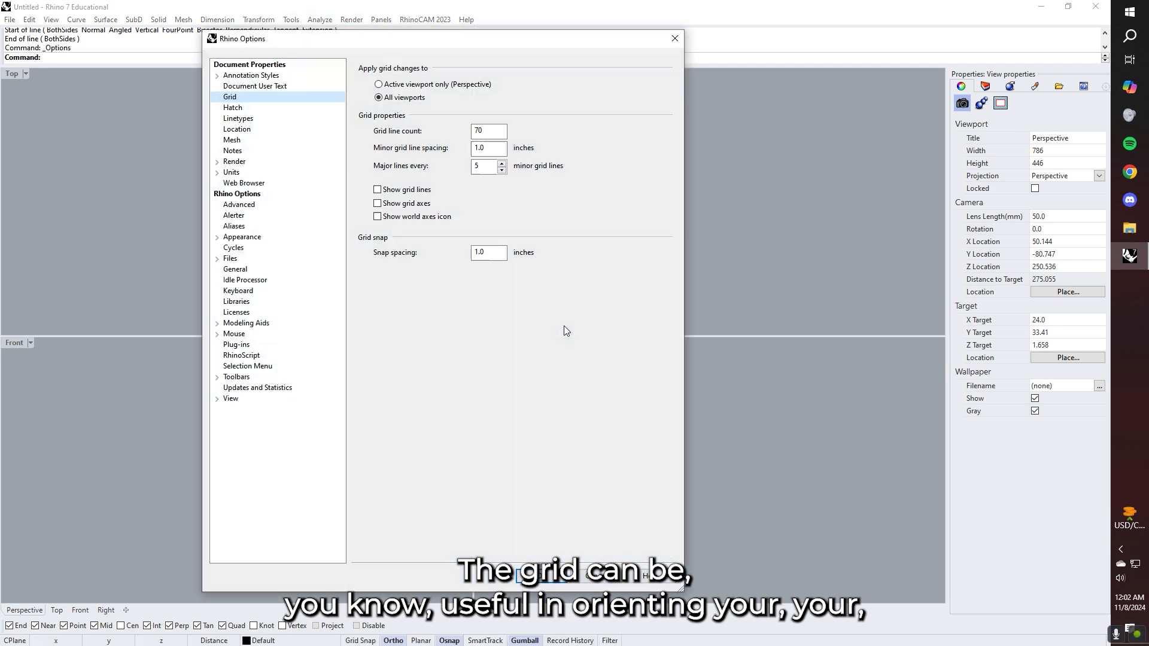
pyautogui.click(377, 190)
pyautogui.click(541, 576)
# Step: Hide the grid lines in all viewports while showing the grid axes and world axes icon
pyautogui.click(351, 19)
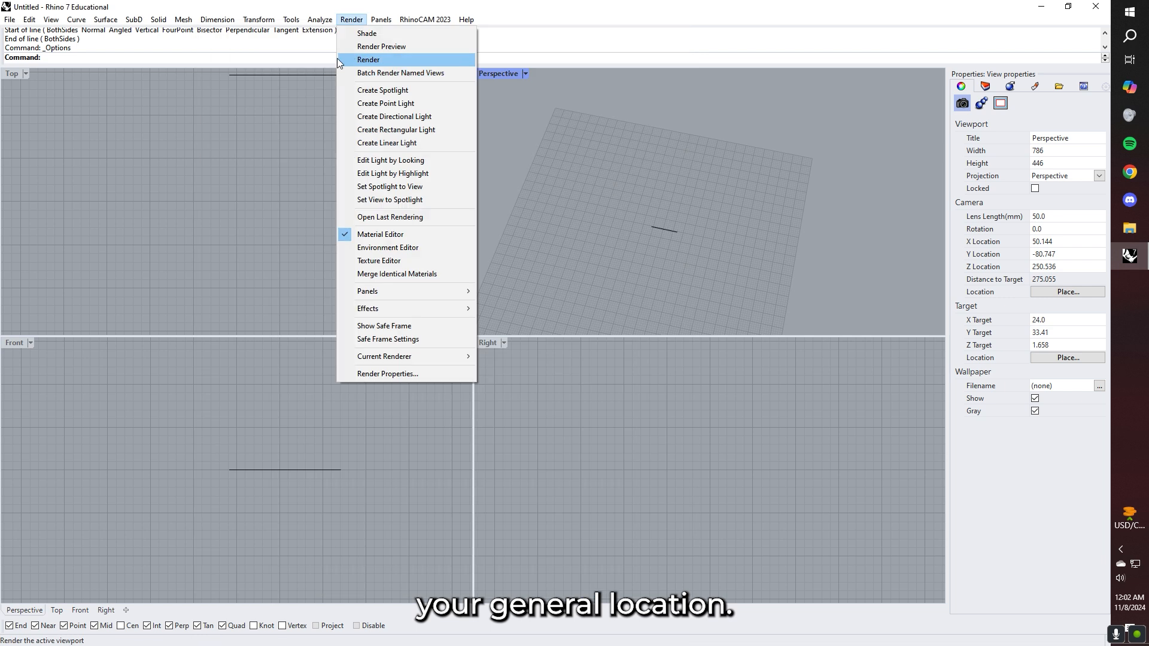
pyautogui.moveTo(291, 20)
pyautogui.click(324, 336)
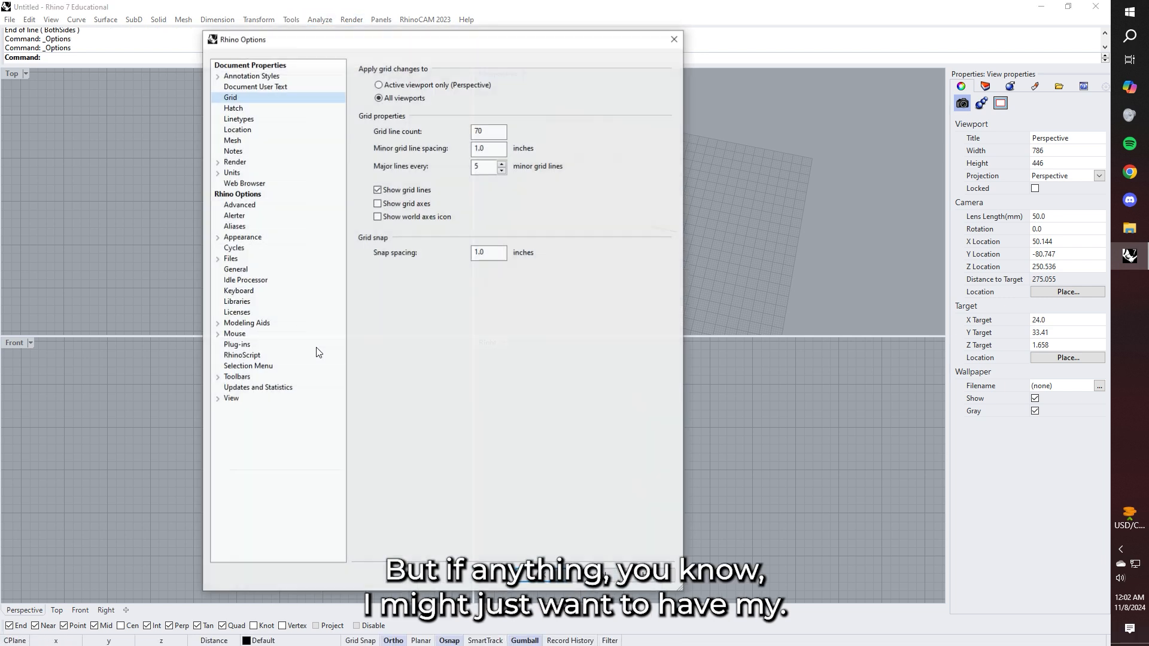
pyautogui.click(377, 190)
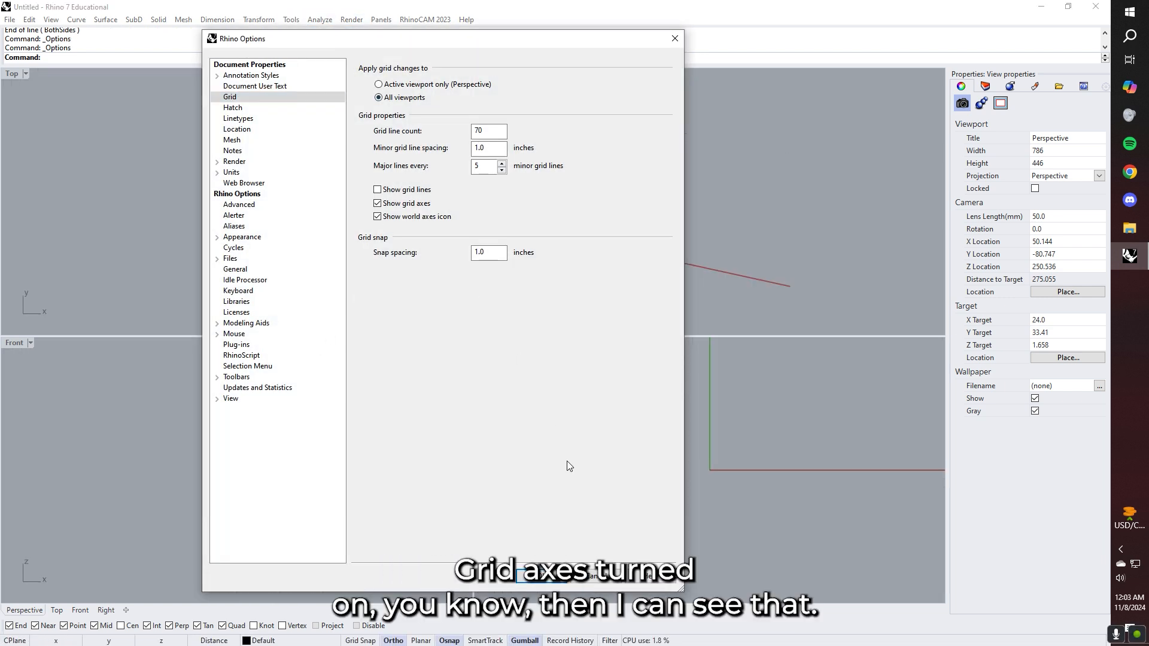
pyautogui.click(541, 576)
# Step: Delete the test line crossing the y axis in the Perspective viewport
pyautogui.moveTo(627, 276); pyautogui.dragTo(660, 292, button='right')
pyautogui.scroll(4, 659, 282)
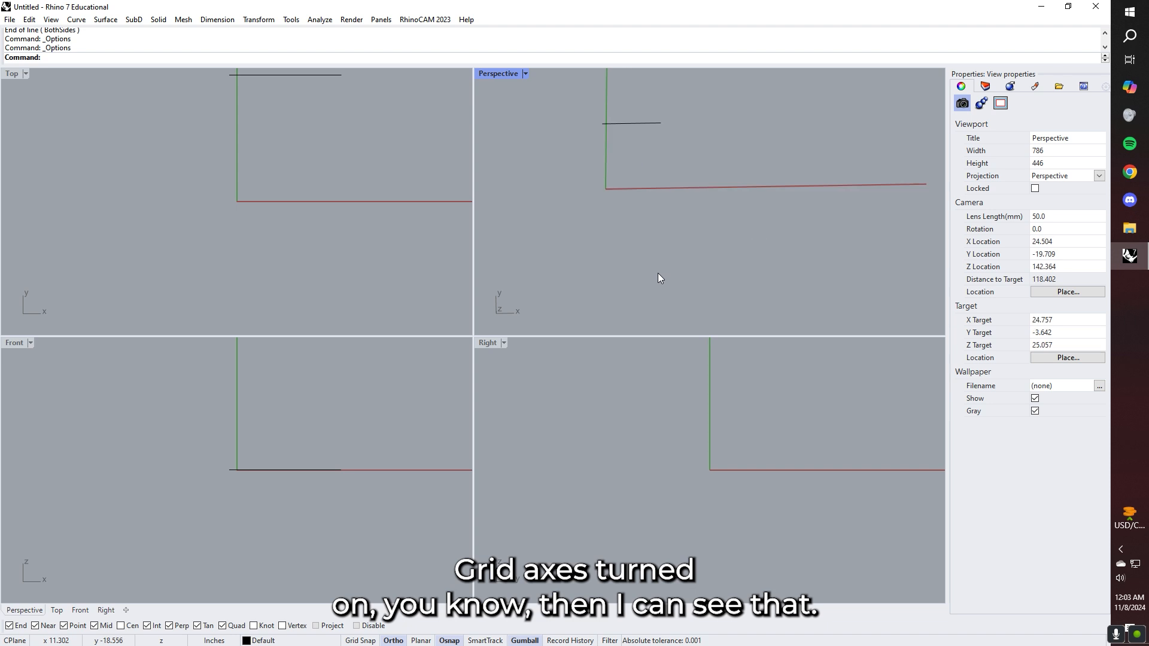
pyautogui.scroll(2, 624, 252)
pyautogui.moveTo(624, 254); pyautogui.dragTo(612, 220, button='right')
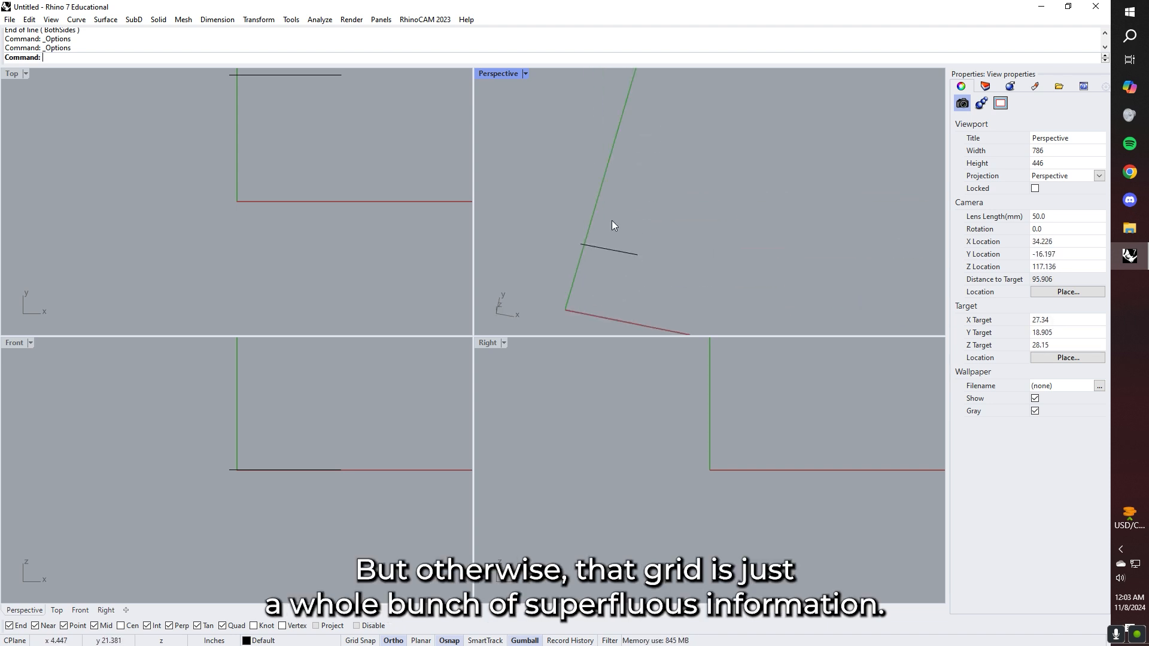
pyautogui.click(601, 248)
pyautogui.press('Delete')
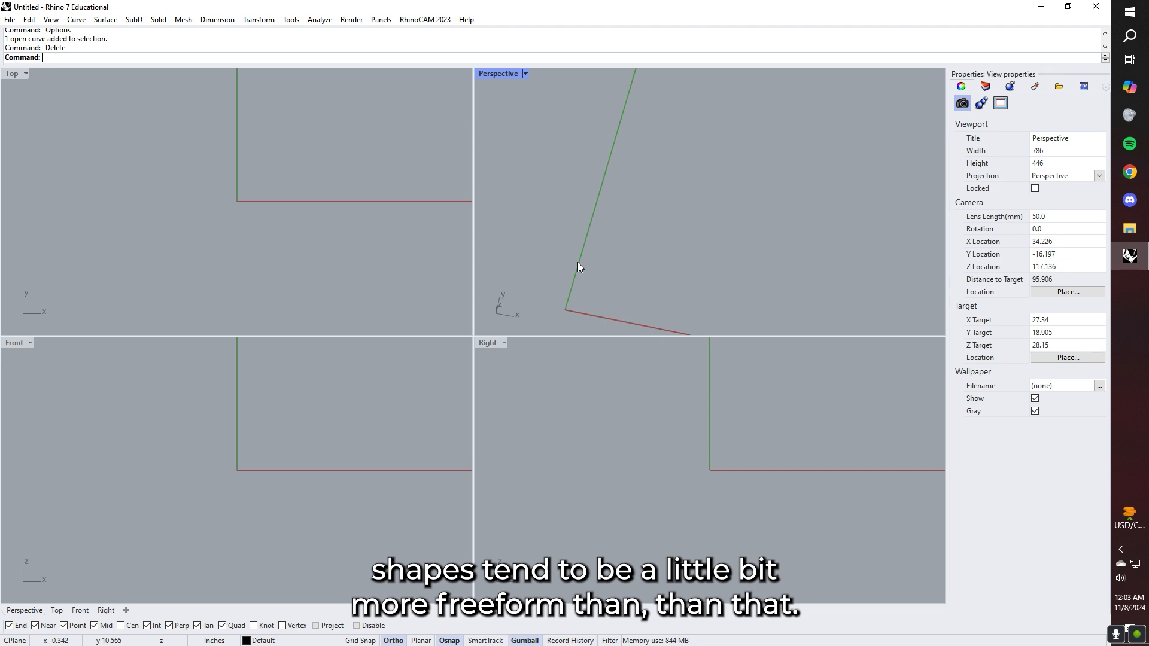
# Step: Draw a line 1.123 inches long in the x direction in the Perspective viewport
pyautogui.moveTo(579, 262); pyautogui.dragTo(600, 283, button='right')
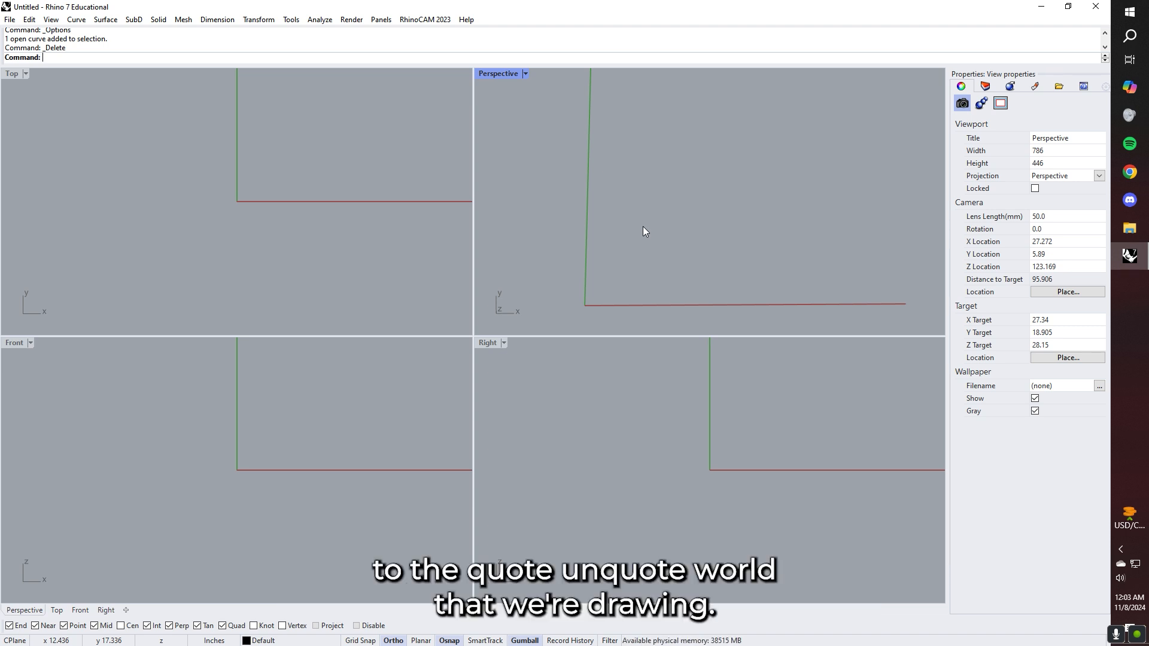
pyautogui.write('line')
pyautogui.press('Return')
pyautogui.click(610, 236)
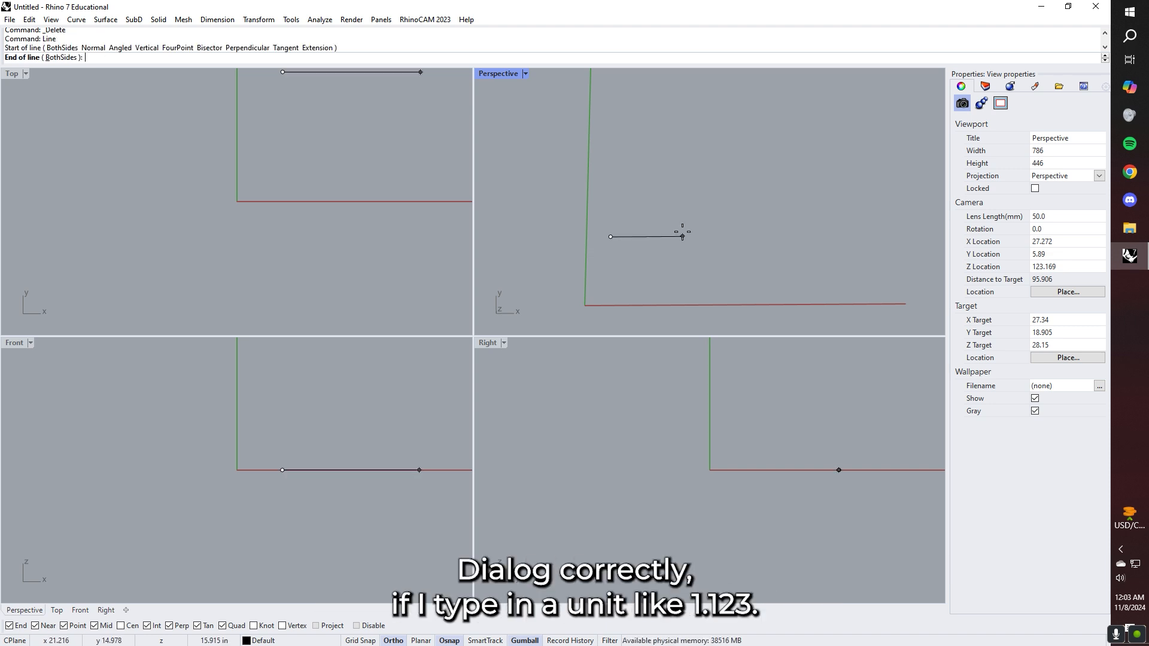
pyautogui.write('1.123')
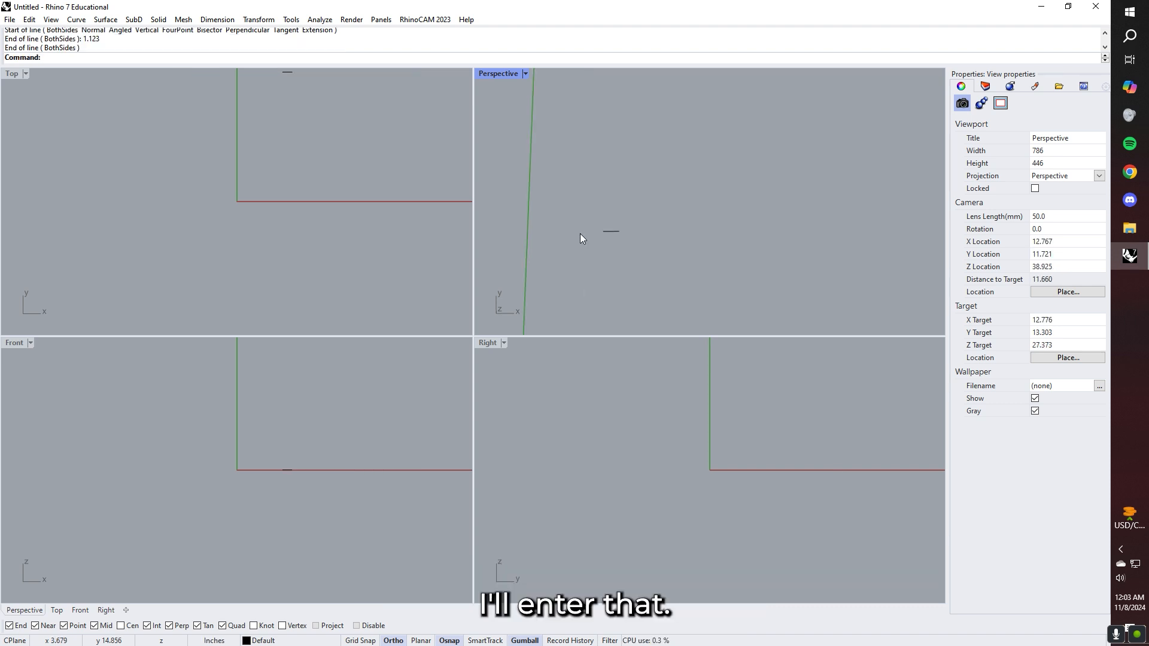
# Step: Dimension the short line from end to end, placing the dimension just above it in the Perspective viewport
pyautogui.write('dim')
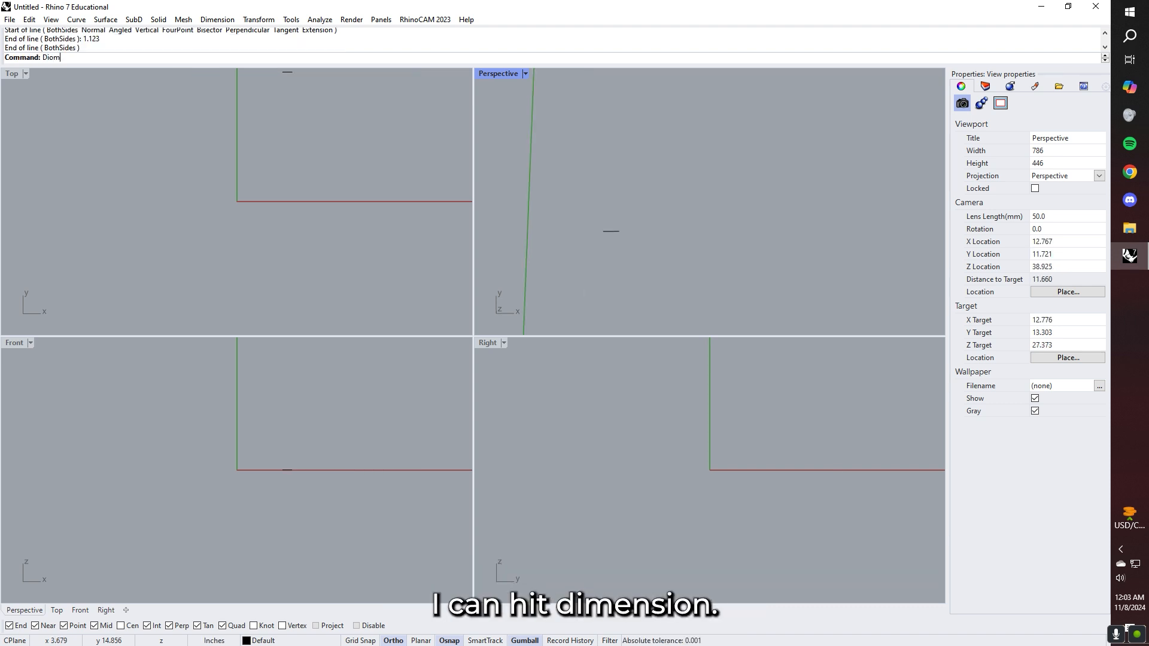
pyautogui.press('Return')
pyautogui.click(603, 231)
pyautogui.click(619, 231)
pyautogui.scroll(9, 619, 232)
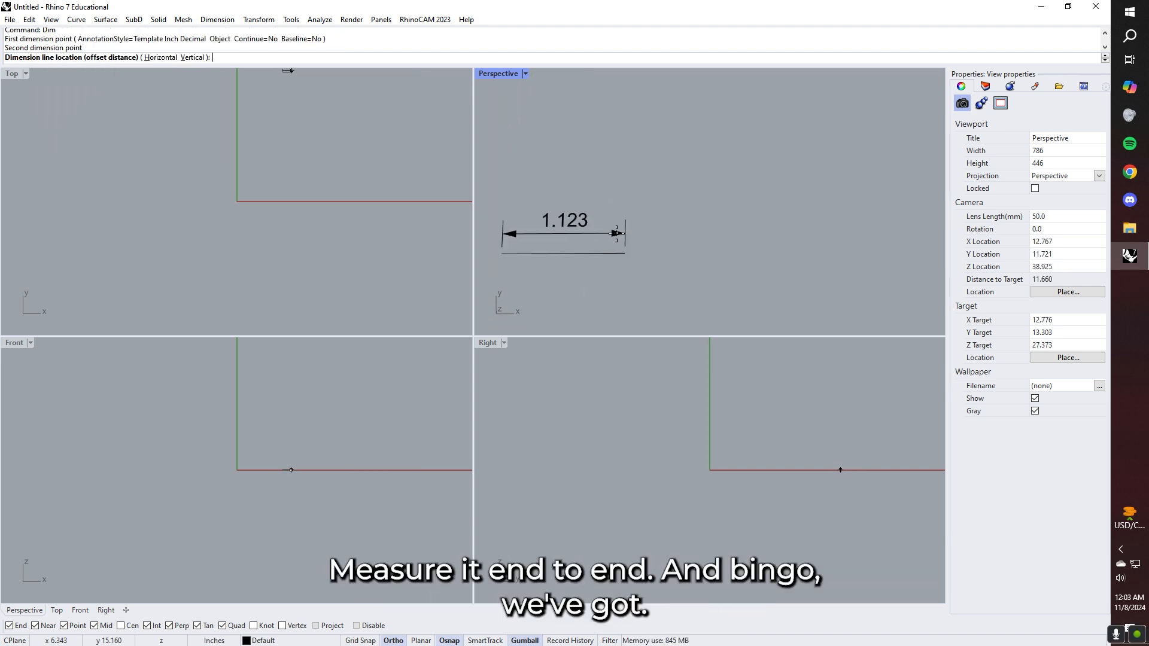
pyautogui.keyDown('shift'); pyautogui.moveTo(614, 235); pyautogui.dragTo(736, 217, button='right'); pyautogui.keyUp('shift')
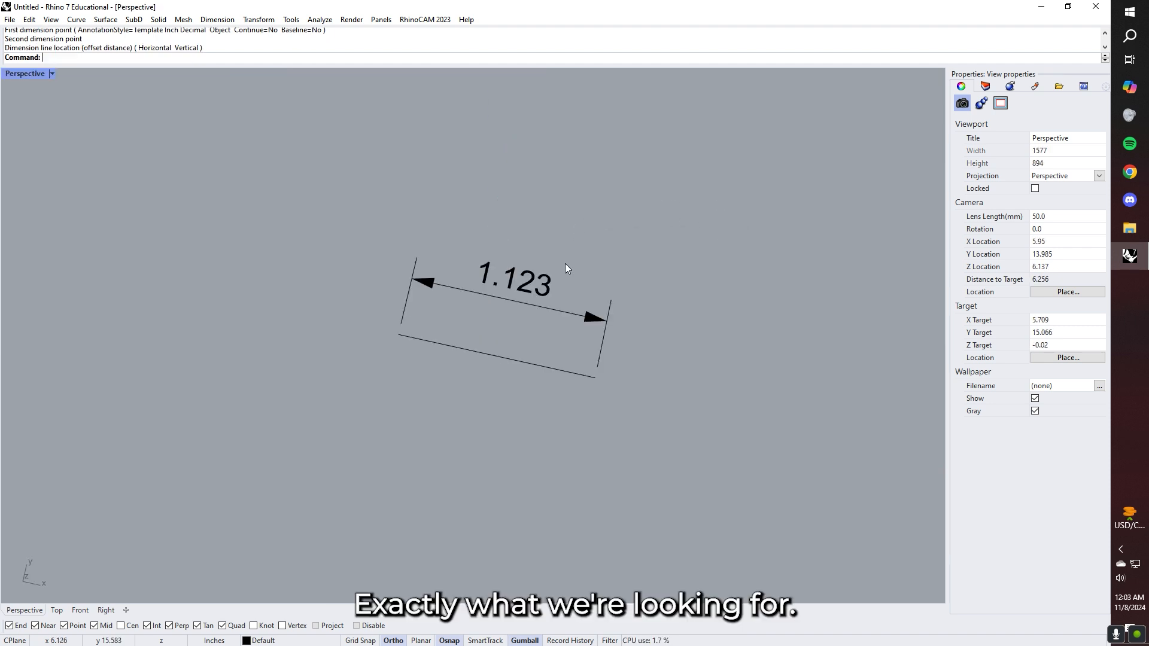
# Step: Delete the line together with its dimension and restore the four-viewport layout
pyautogui.scroll(-3, 565, 263)
pyautogui.moveTo(638, 211); pyautogui.dragTo(598, 243, button='right')
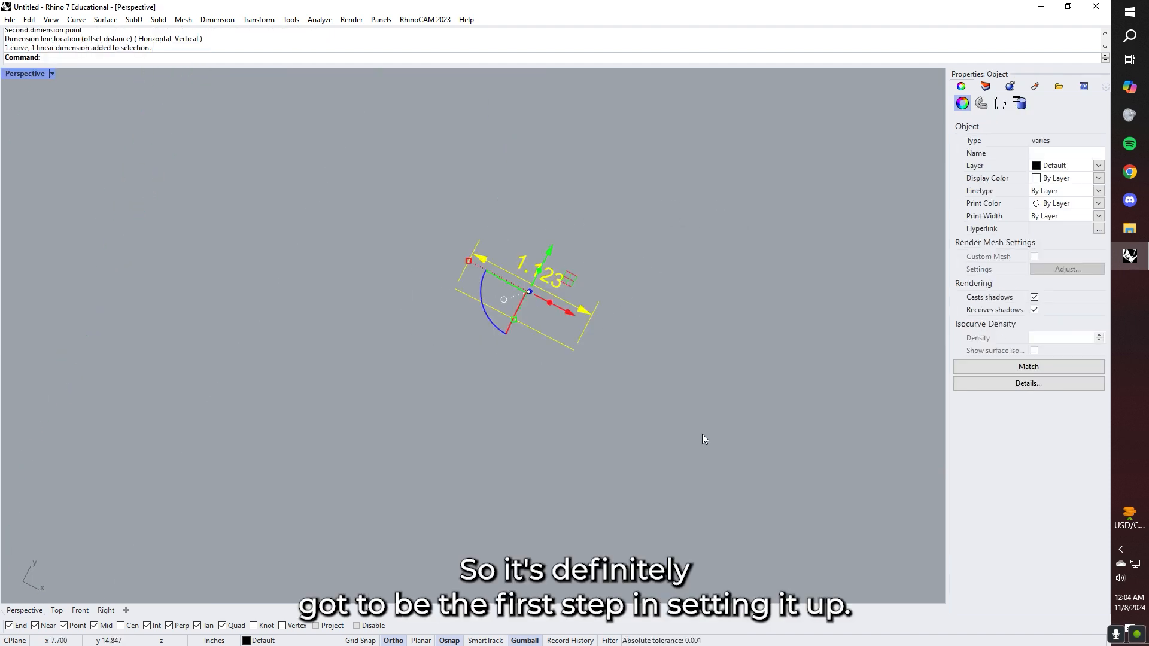
pyautogui.press('Delete')
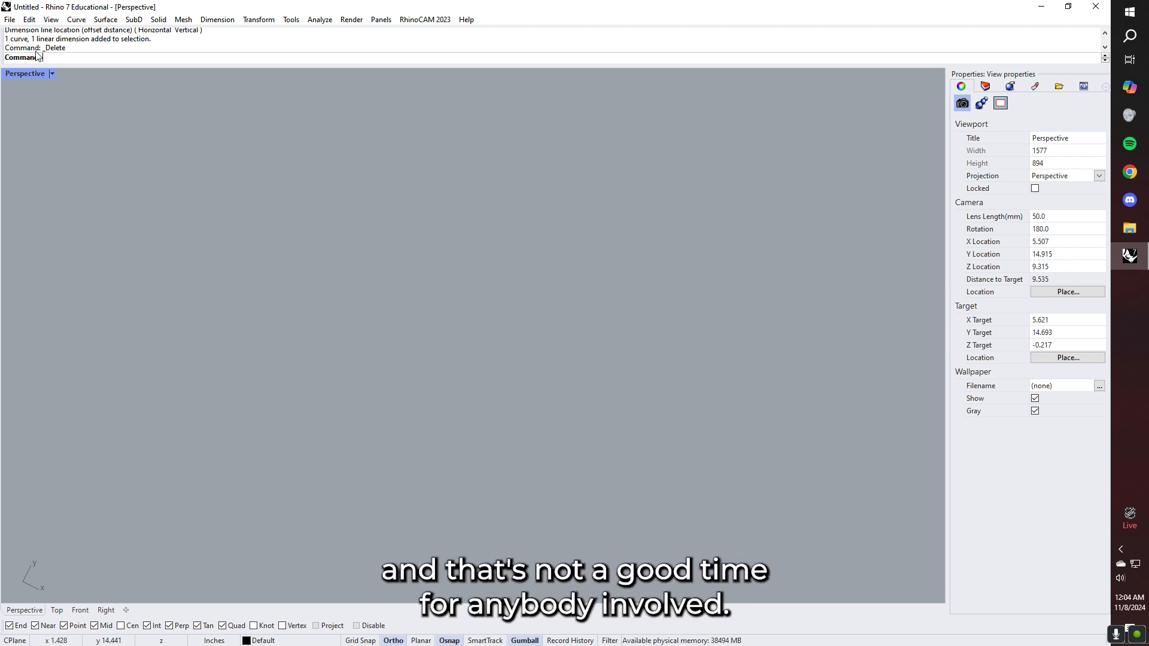
pyautogui.doubleClick(26, 73)
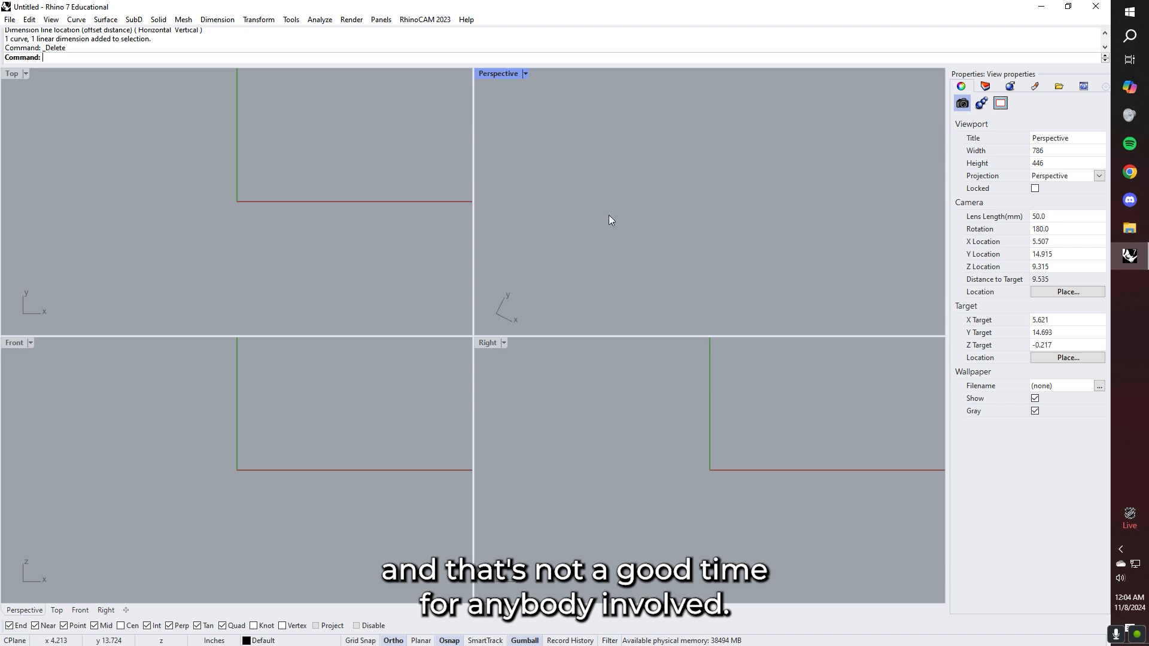
# Step: Browse the list of available toolbars in the Rhino options and enable the Point toolbar
pyautogui.click(292, 19)
pyautogui.click(314, 335)
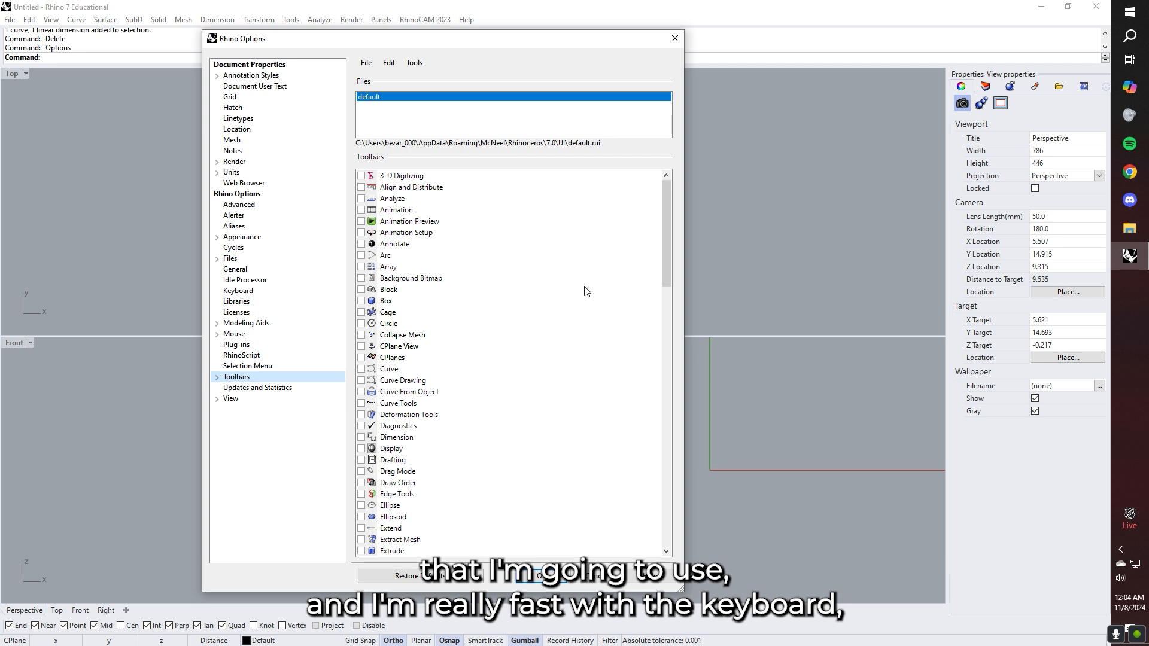
pyautogui.scroll(-10, 457, 303)
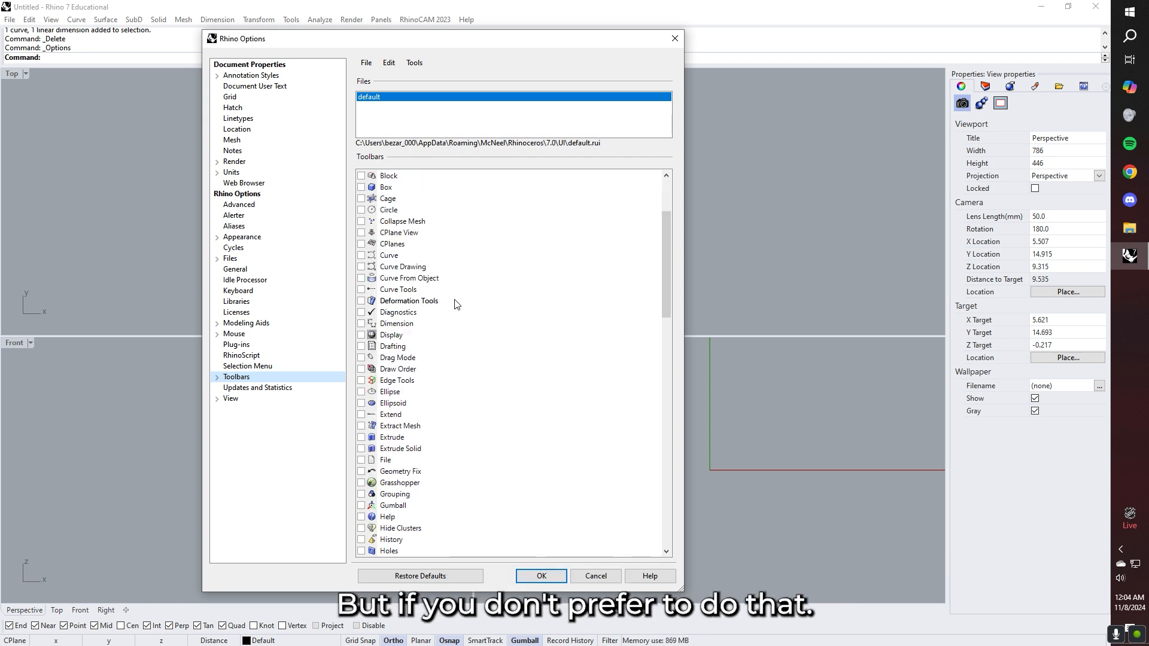
pyautogui.scroll(-15, 503, 337)
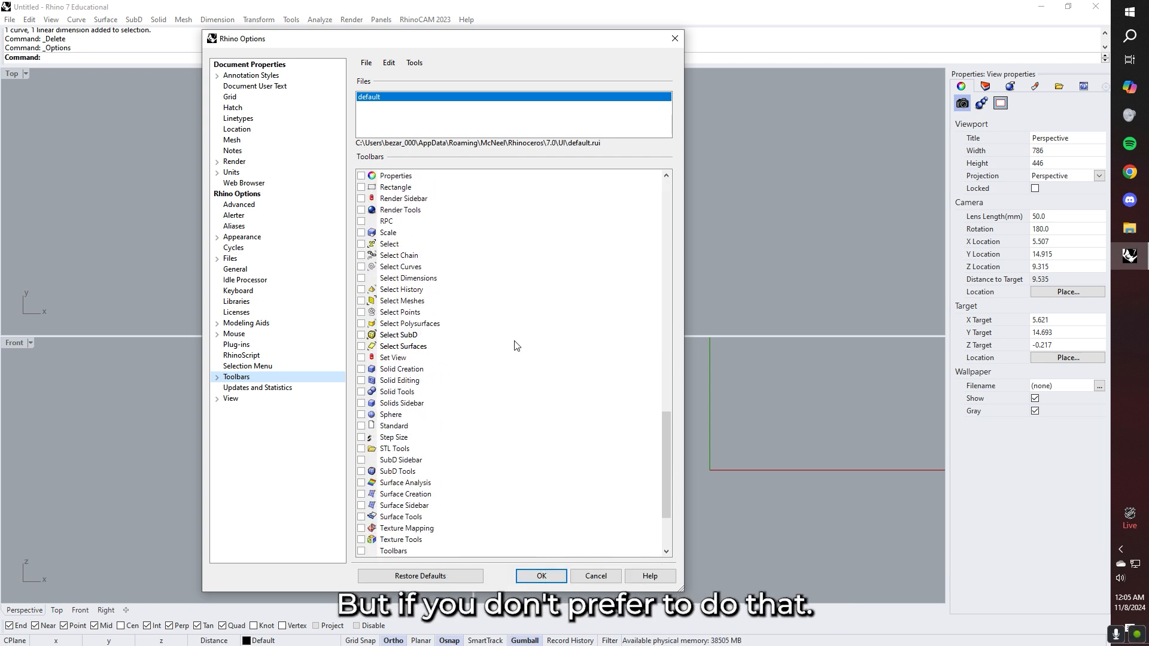
pyautogui.scroll(8, 483, 408)
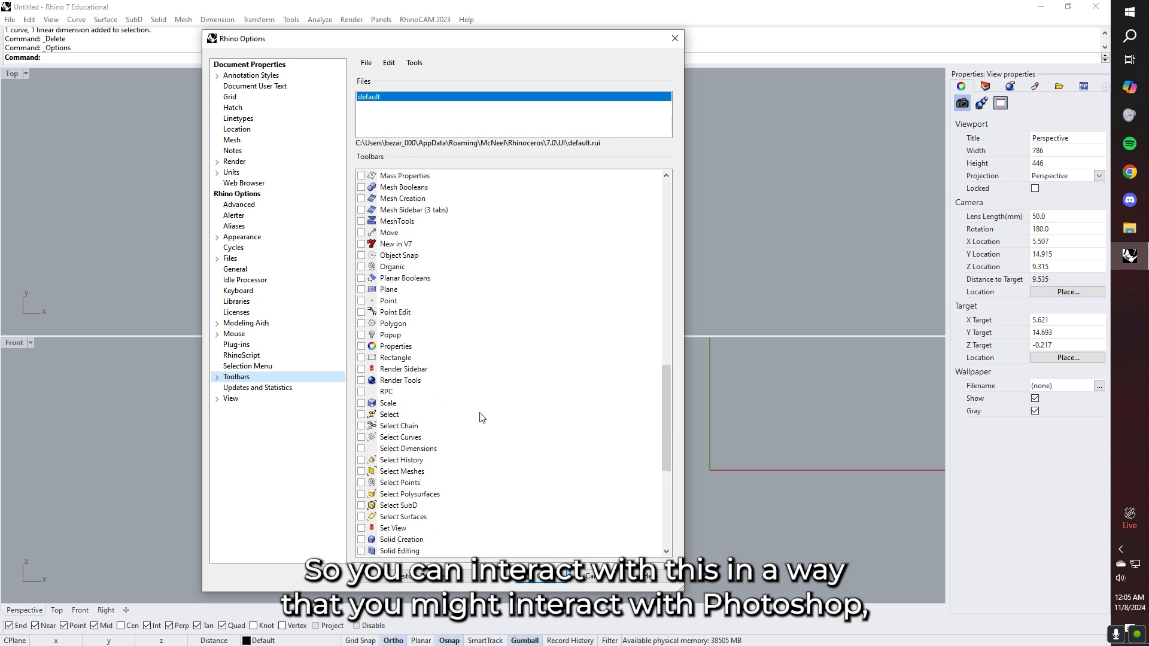
pyautogui.scroll(2, 483, 417)
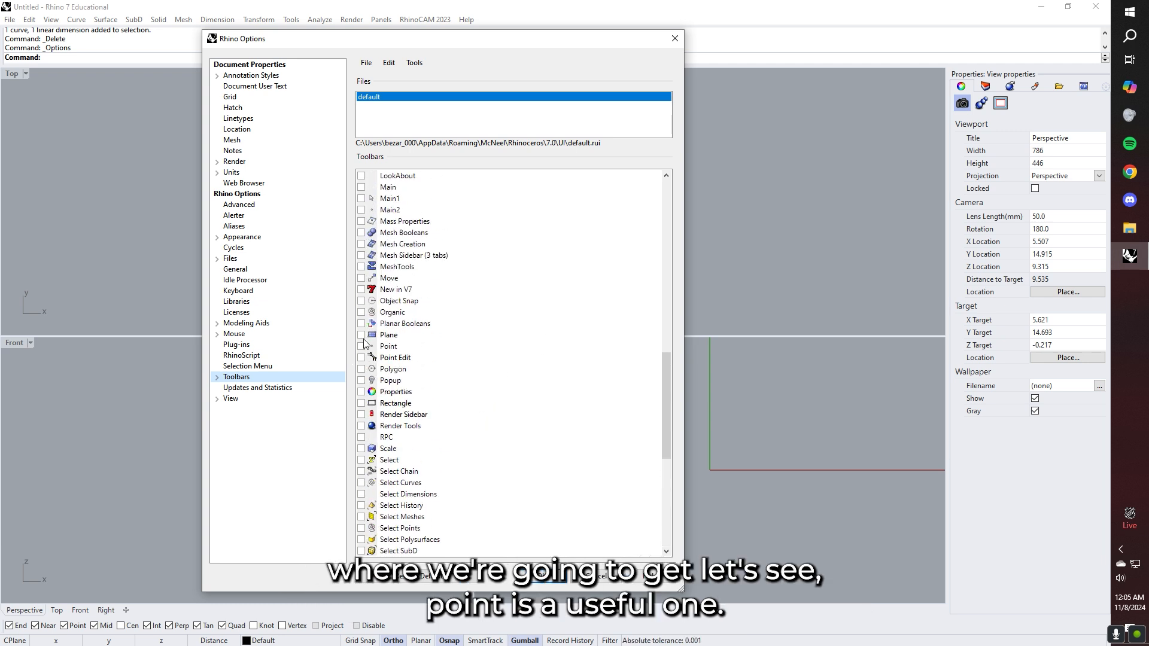
pyautogui.click(389, 347)
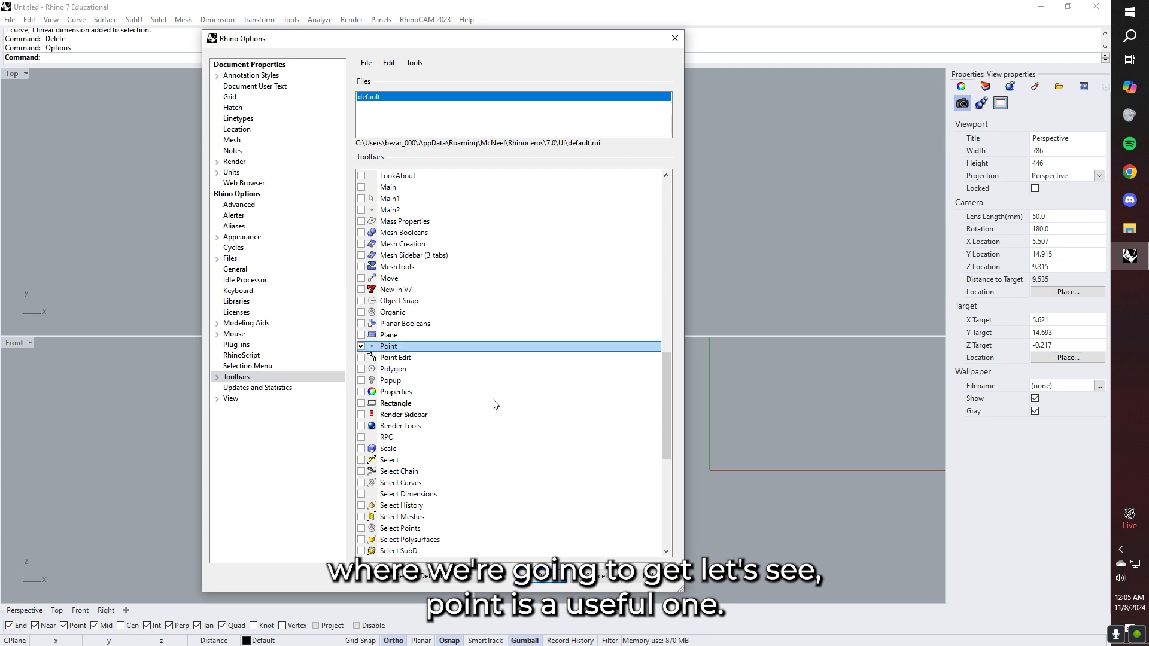
# Step: Enable the Mesh Booleans, Mesh Creation and Curve toolbars as well and apply the options
pyautogui.scroll(-9, 491, 403)
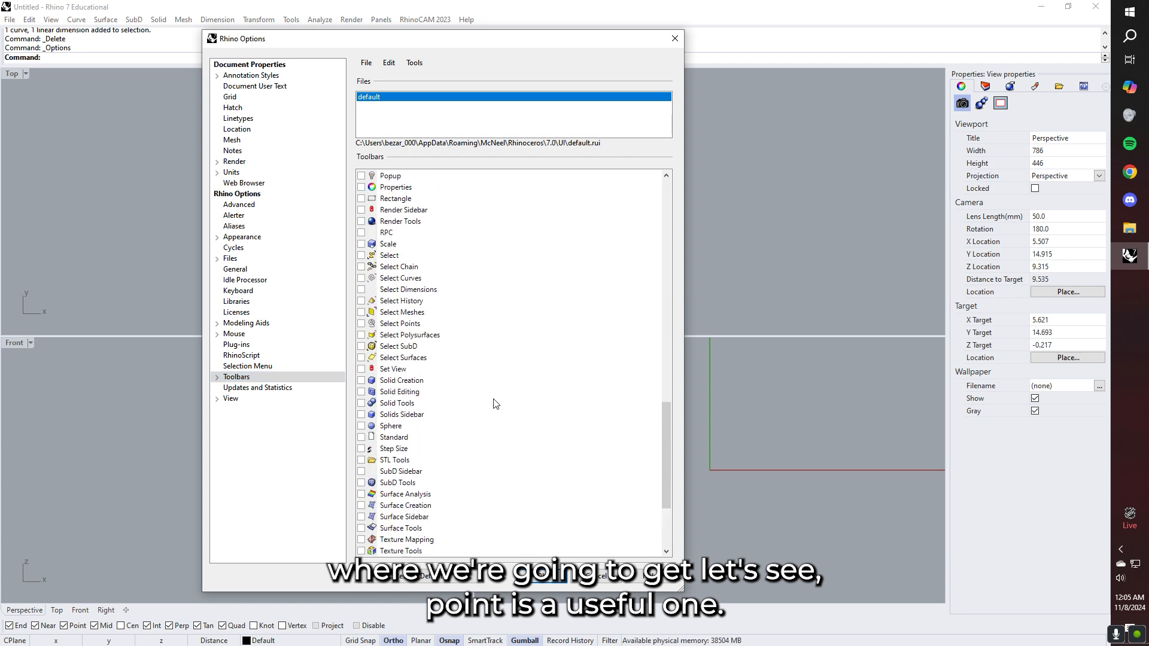
pyautogui.scroll(11, 495, 404)
pyautogui.click(361, 369)
pyautogui.click(362, 380)
pyautogui.scroll(11, 377, 389)
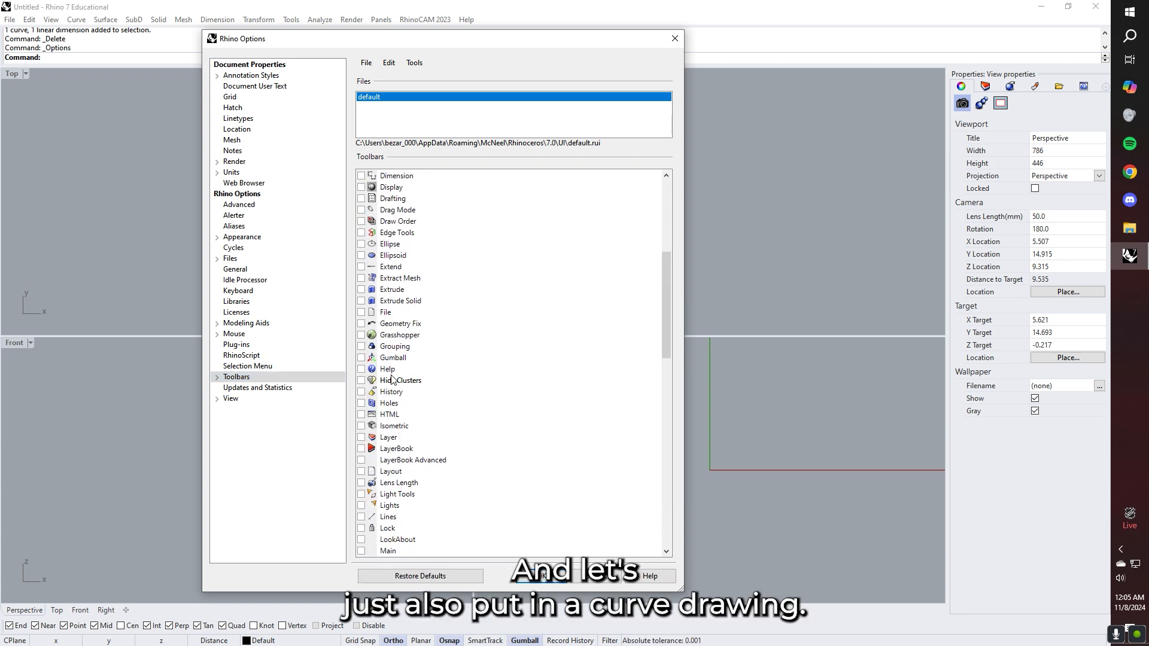
pyautogui.scroll(1, 388, 371)
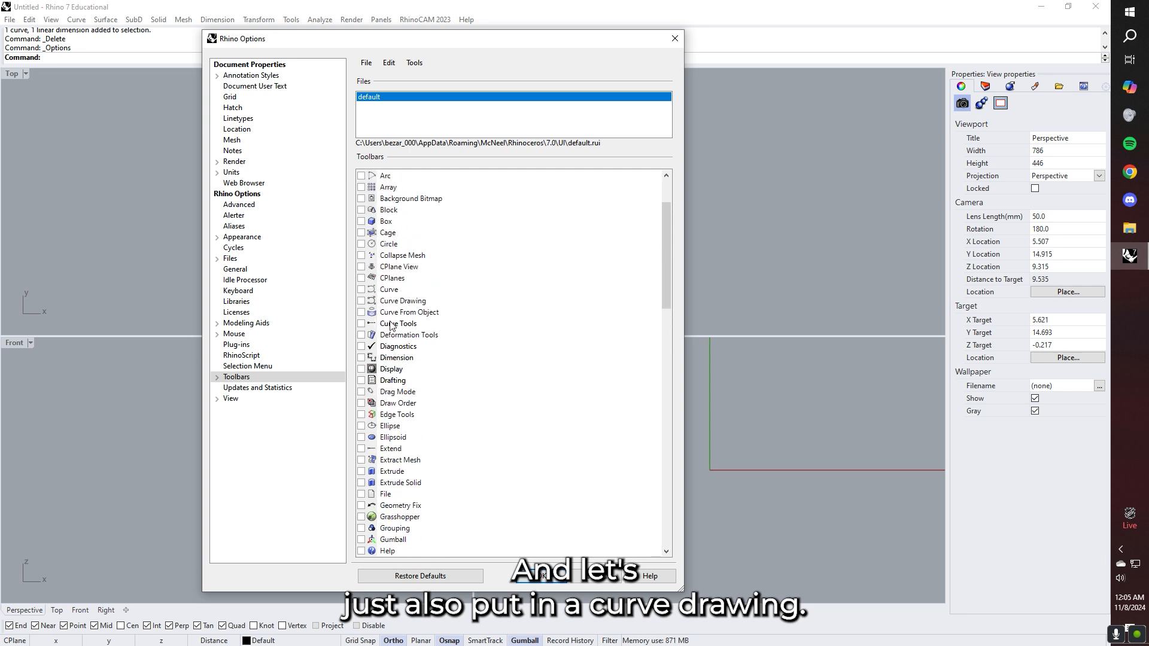
pyautogui.click(361, 289)
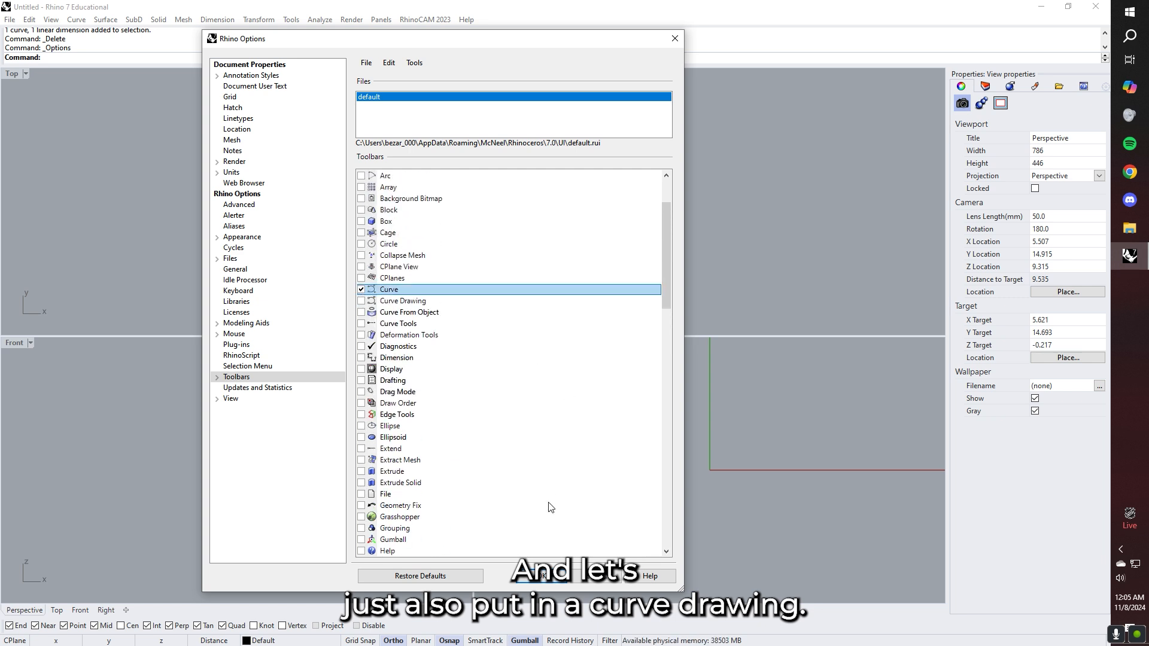
pyautogui.click(542, 575)
# Step: Dock the Curve, Point and Mesh Creation toolbars in one row above the viewports and space them apart
pyautogui.moveTo(431, 313); pyautogui.dragTo(506, 197)
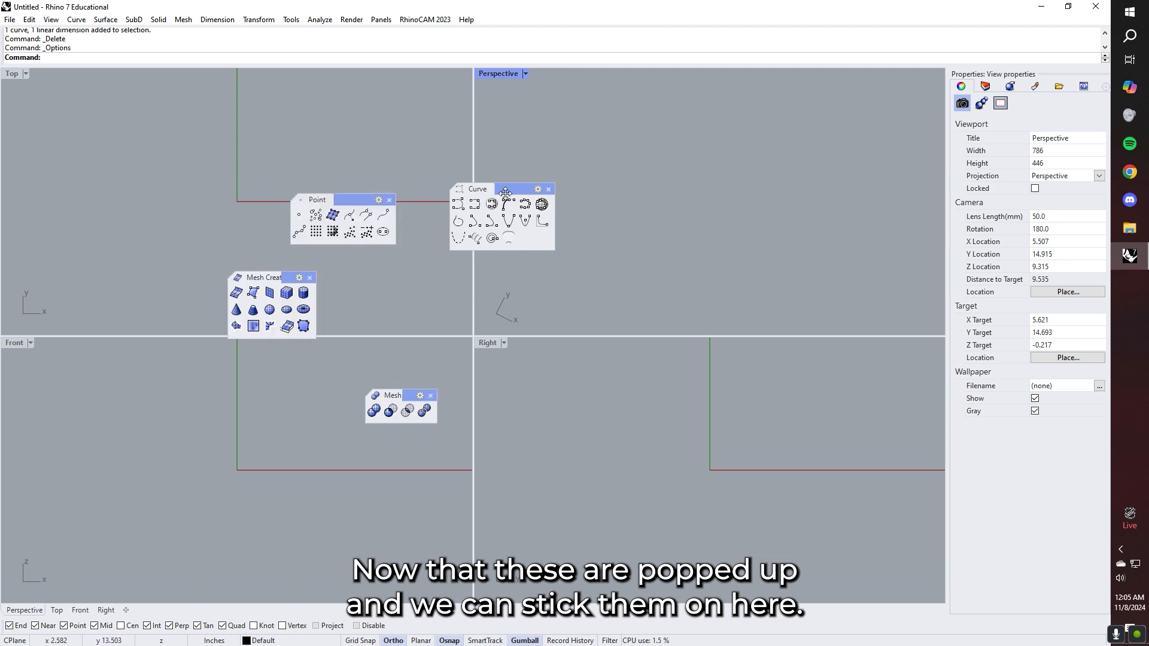
pyautogui.moveTo(506, 193); pyautogui.dragTo(416, 74)
pyautogui.moveTo(354, 200); pyautogui.dragTo(365, 69)
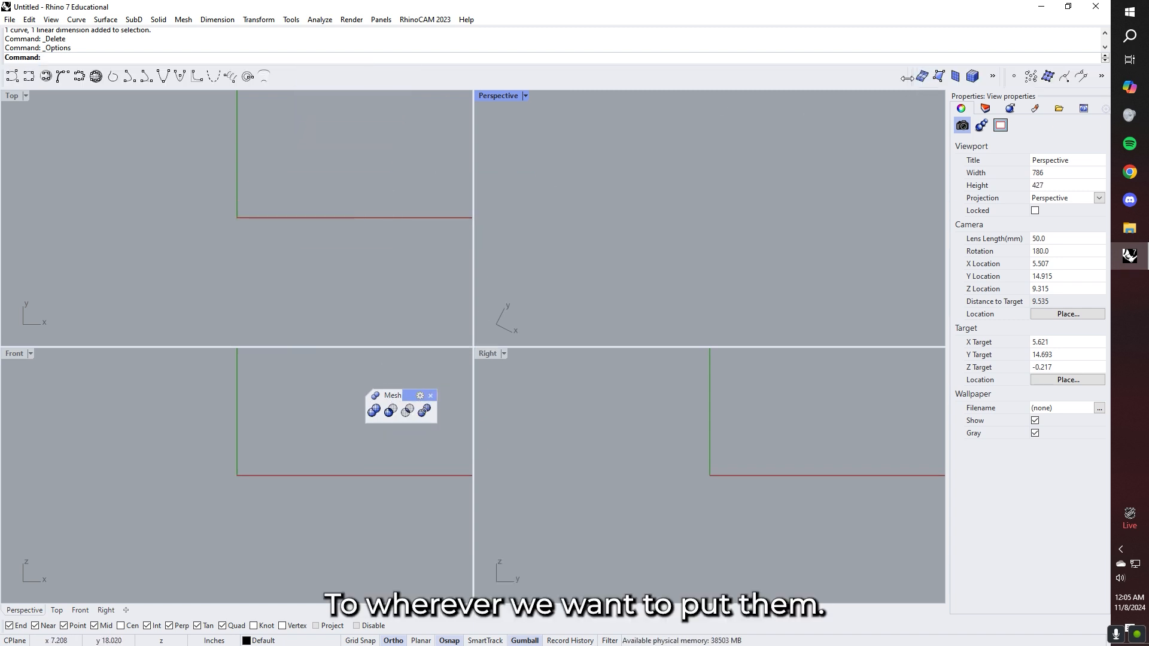
pyautogui.moveTo(1007, 76); pyautogui.dragTo(528, 77)
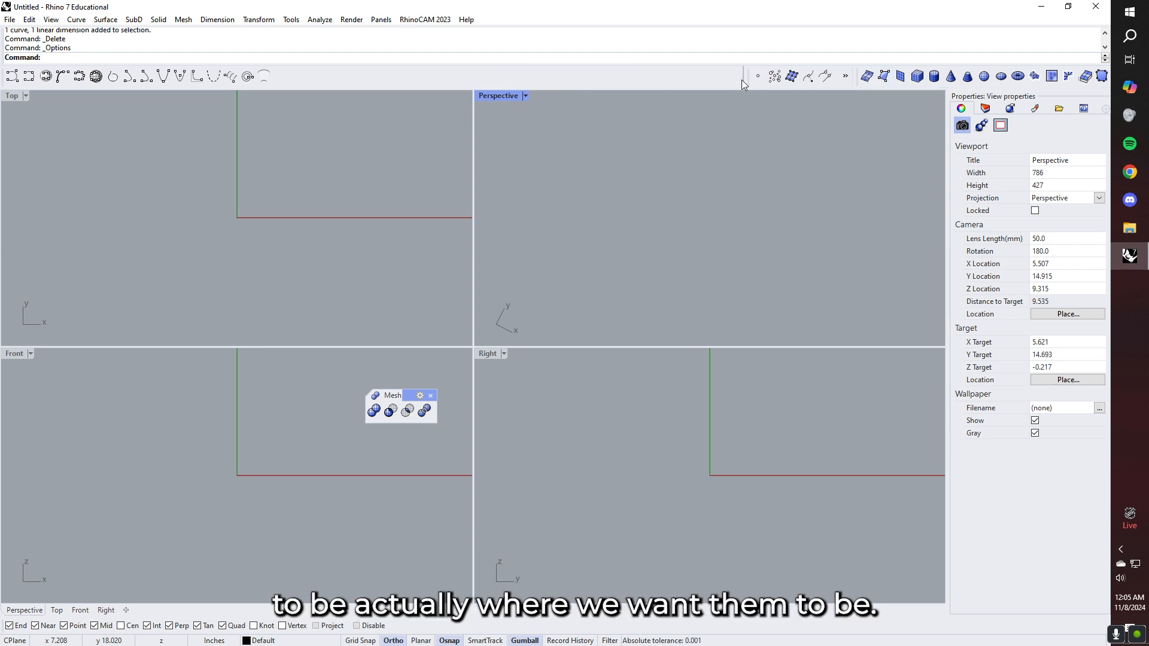
pyautogui.moveTo(749, 76); pyautogui.dragTo(589, 77)
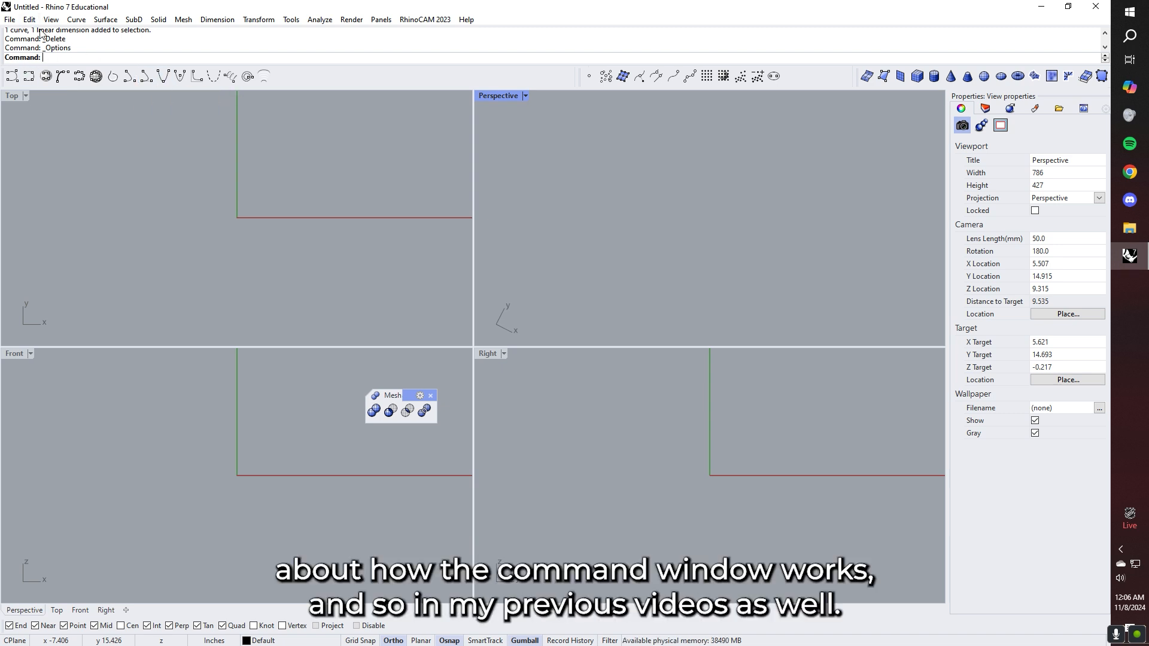
# Step: Start a control point curve, maximize the Perspective viewport and dock the Mesh Booleans toolbar beside the Point toolbar
pyautogui.click(27, 76)
pyautogui.click(18, 78)
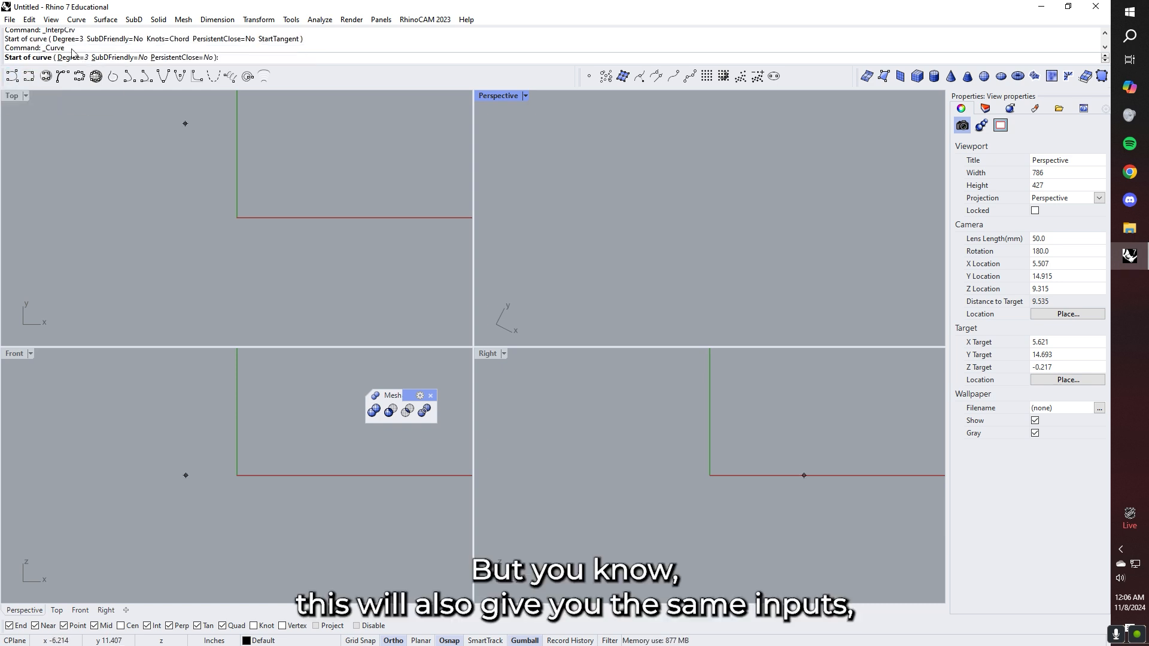
pyautogui.doubleClick(495, 97)
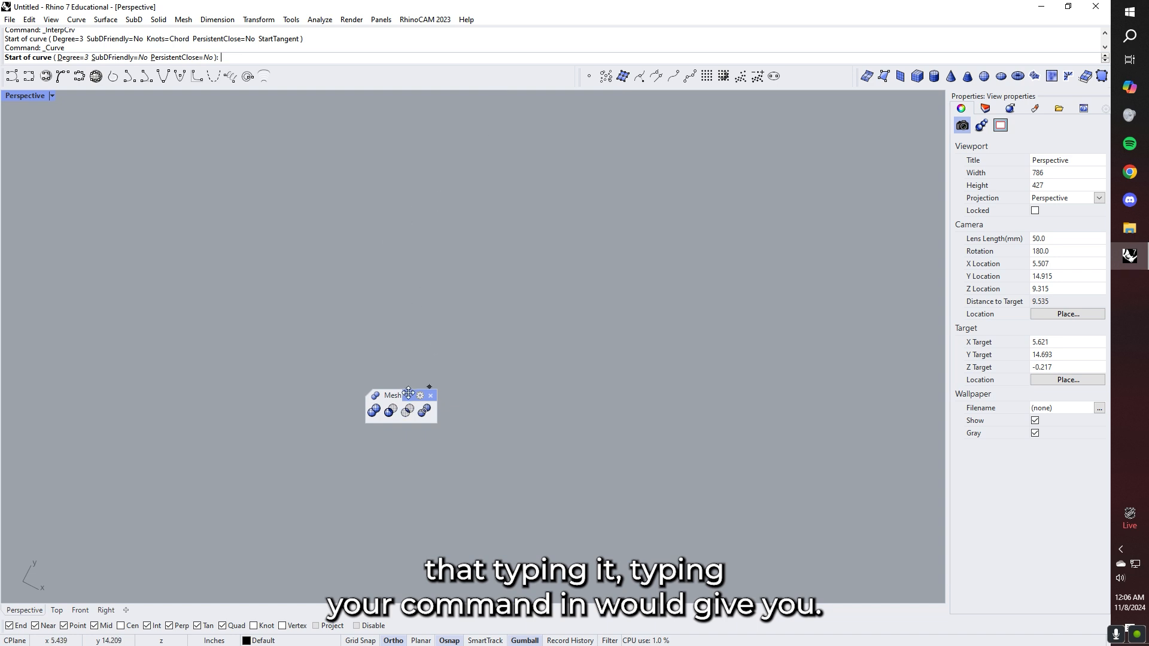
pyautogui.moveTo(410, 395); pyautogui.dragTo(418, 215)
# Step: Draw a closed oval-like curve of degree 4 beside the y axis in the Perspective viewport and delete it
pyautogui.click(480, 297)
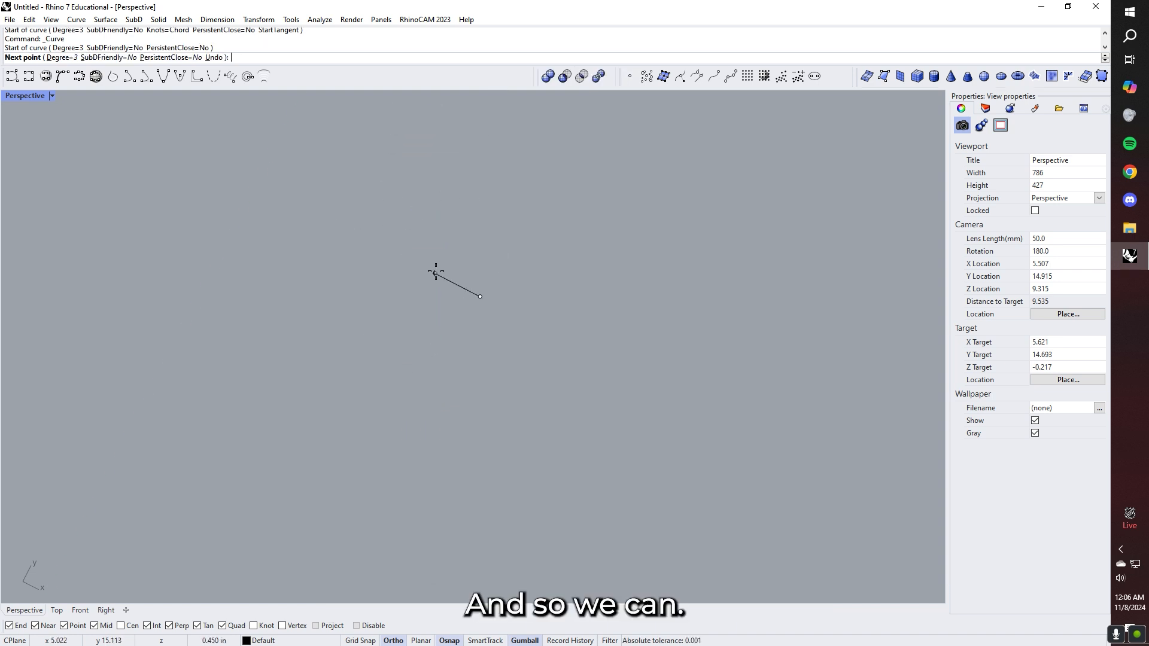
pyautogui.scroll(-15, 435, 272)
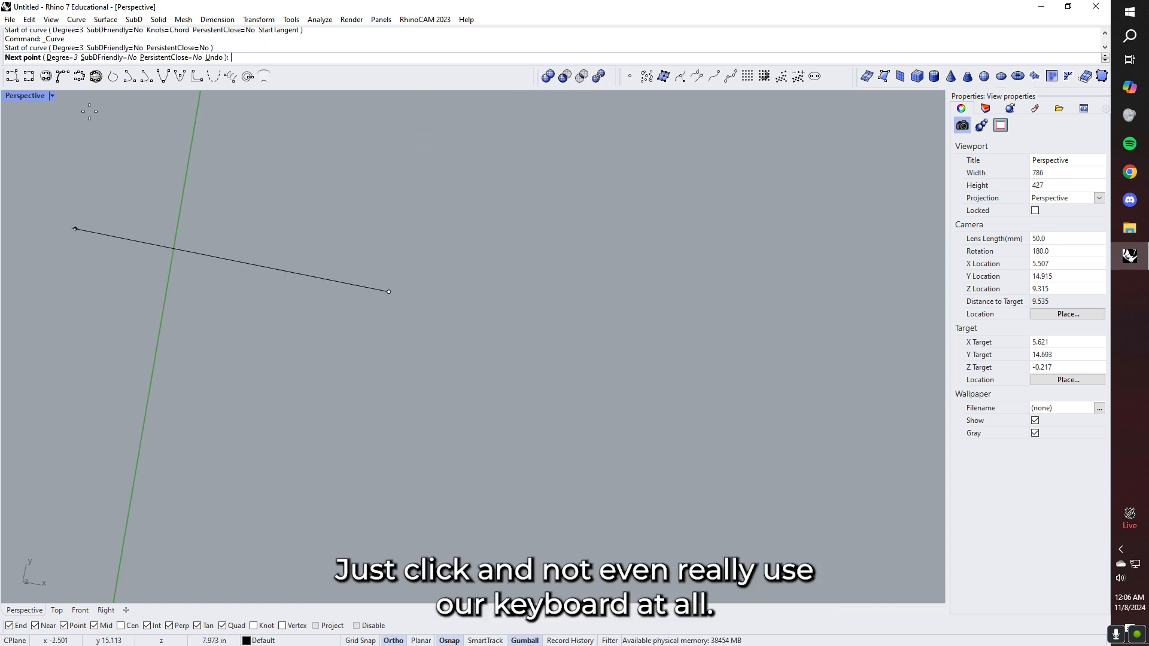
pyautogui.click(59, 58)
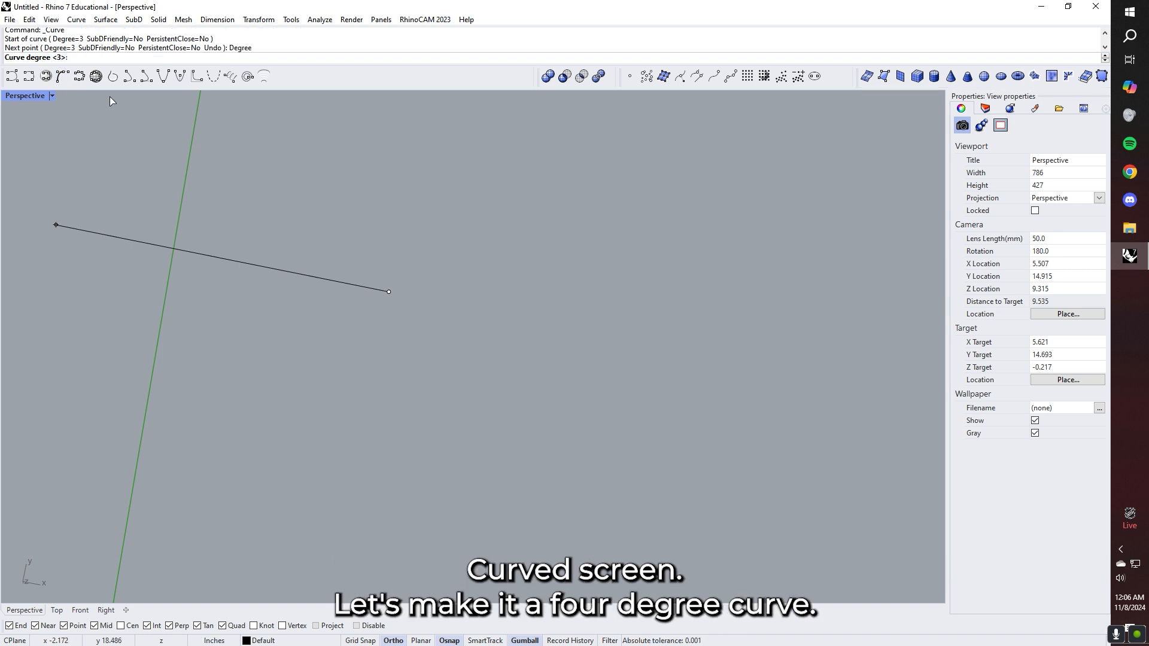
pyautogui.write('4')
pyautogui.press('Return')
pyautogui.click(279, 270)
pyautogui.click(432, 176)
pyautogui.click(617, 213)
pyautogui.click(497, 350)
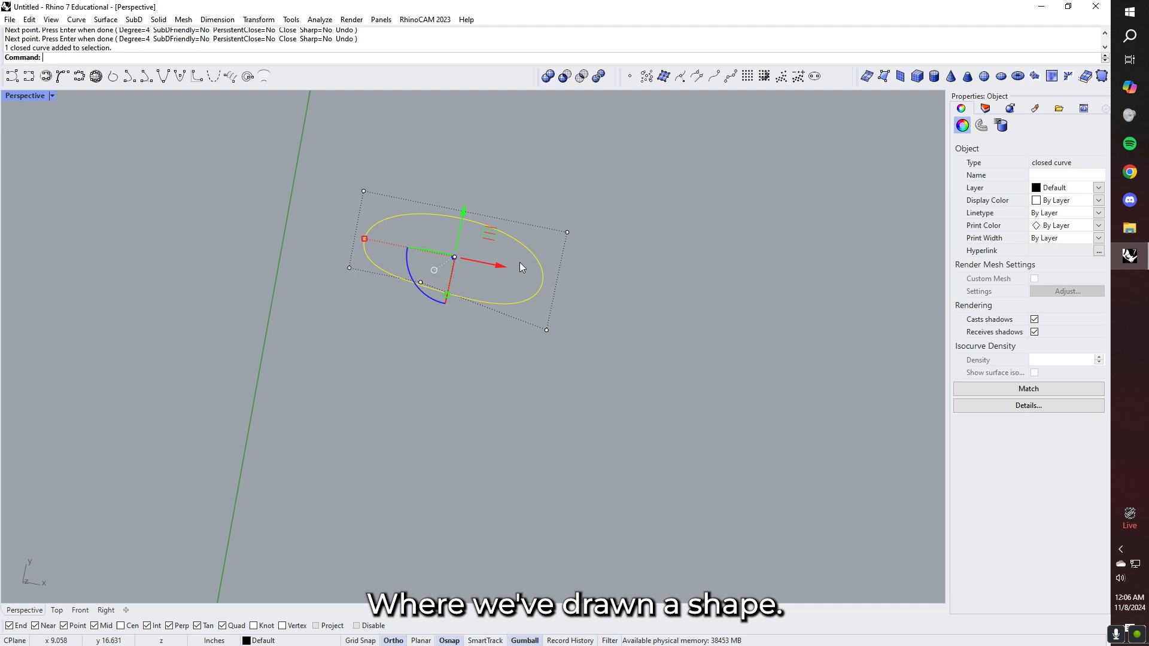
pyautogui.press('Delete')
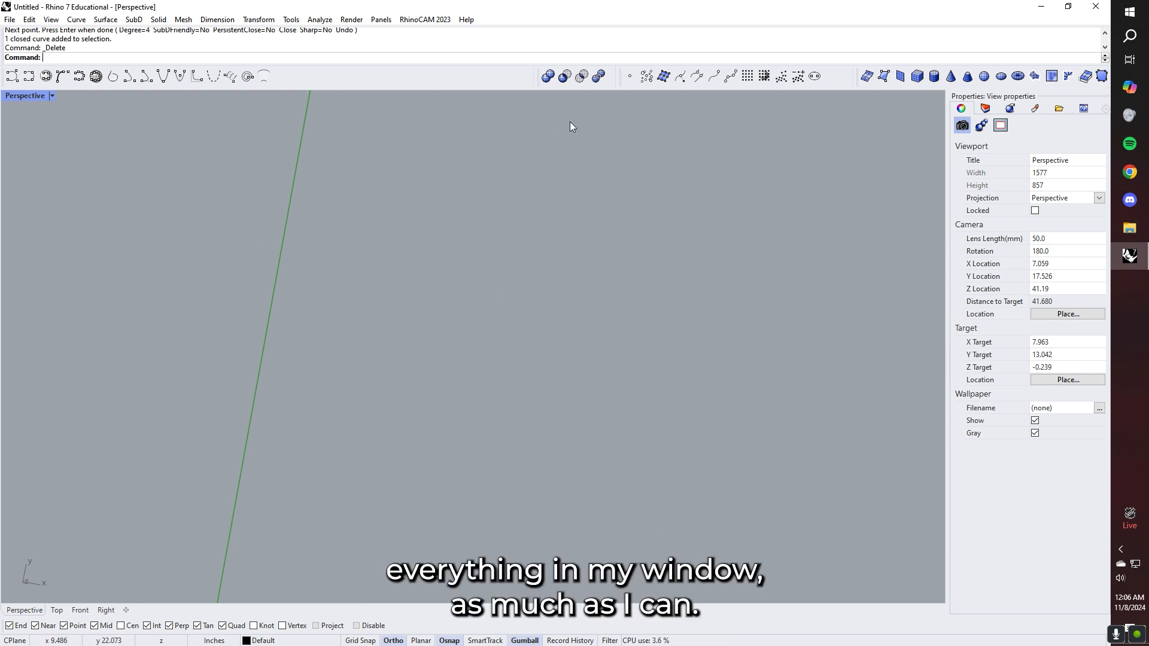
# Step: Remove the docked Mesh Booleans, Point, Mesh Creation and Curve toolbars and restore the four-viewport layout
pyautogui.moveTo(551, 81); pyautogui.dragTo(530, 125)
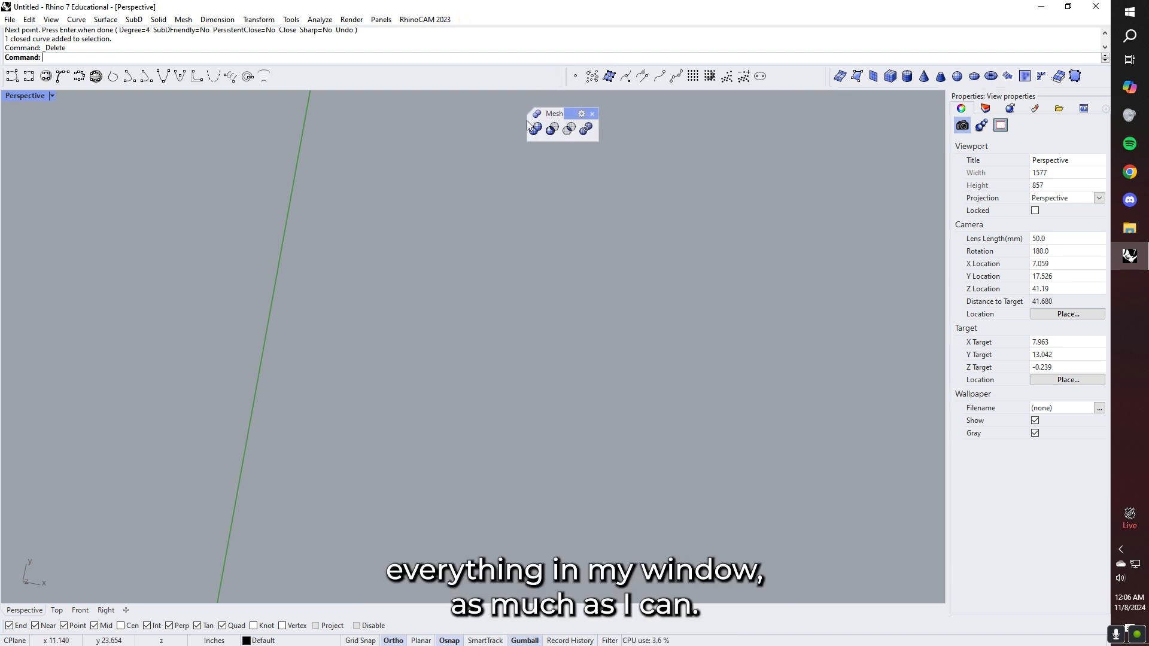
pyautogui.click(592, 115)
pyautogui.moveTo(570, 76); pyautogui.dragTo(580, 128)
pyautogui.click(668, 126)
pyautogui.moveTo(222, 65); pyautogui.dragTo(270, 70)
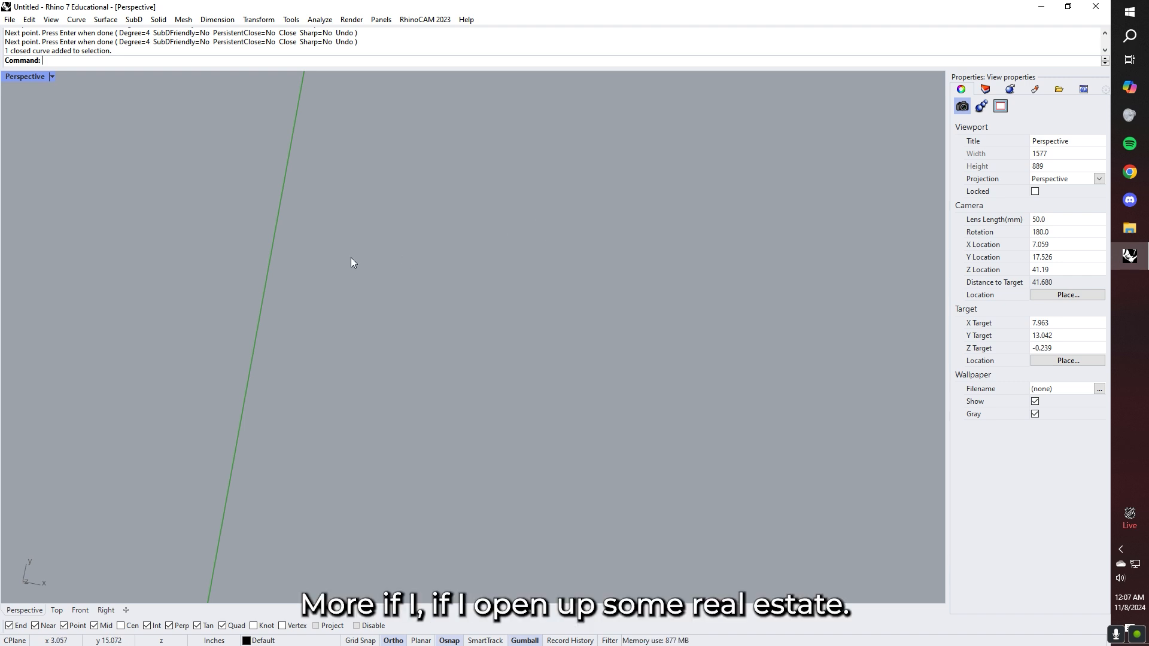
pyautogui.doubleClick(28, 77)
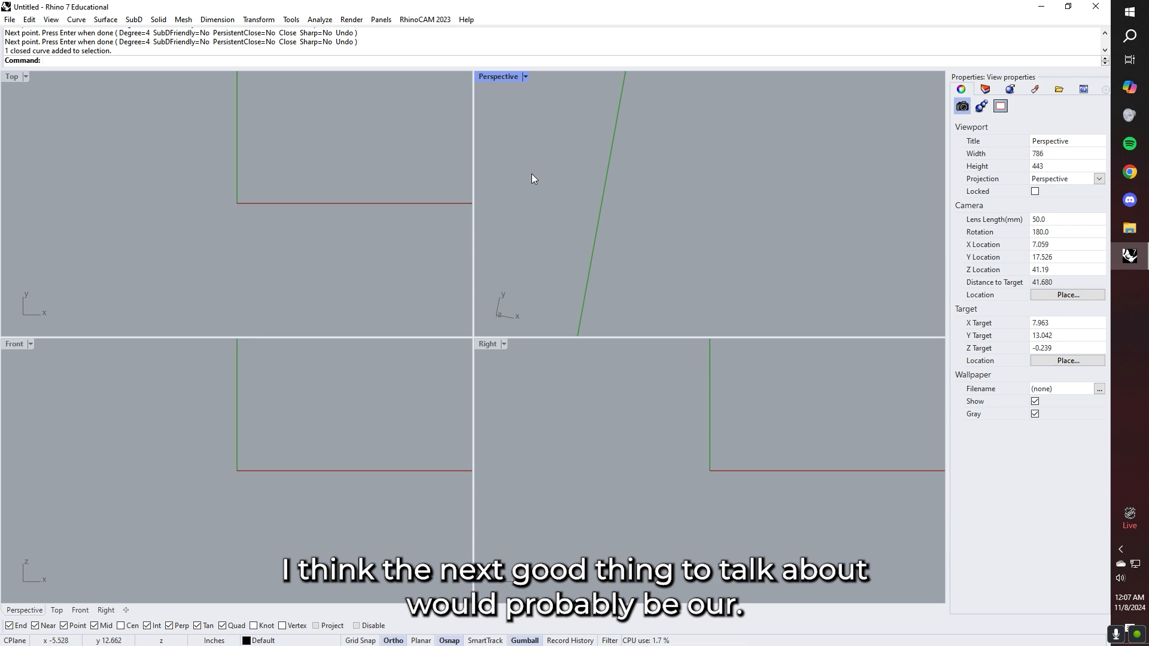
# Step: Orbit the Perspective view, and activate the Front, Top, Right and Perspective viewports in turn to compare their orientations
pyautogui.moveTo(566, 185); pyautogui.dragTo(501, 122, button='right')
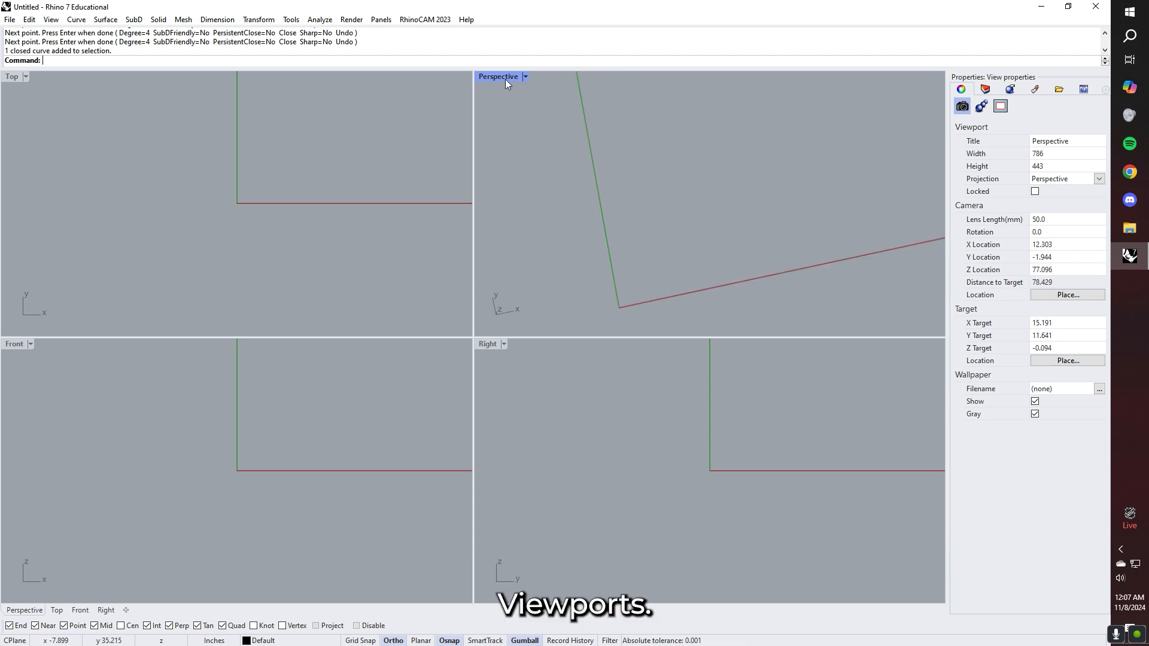
pyautogui.click(275, 380)
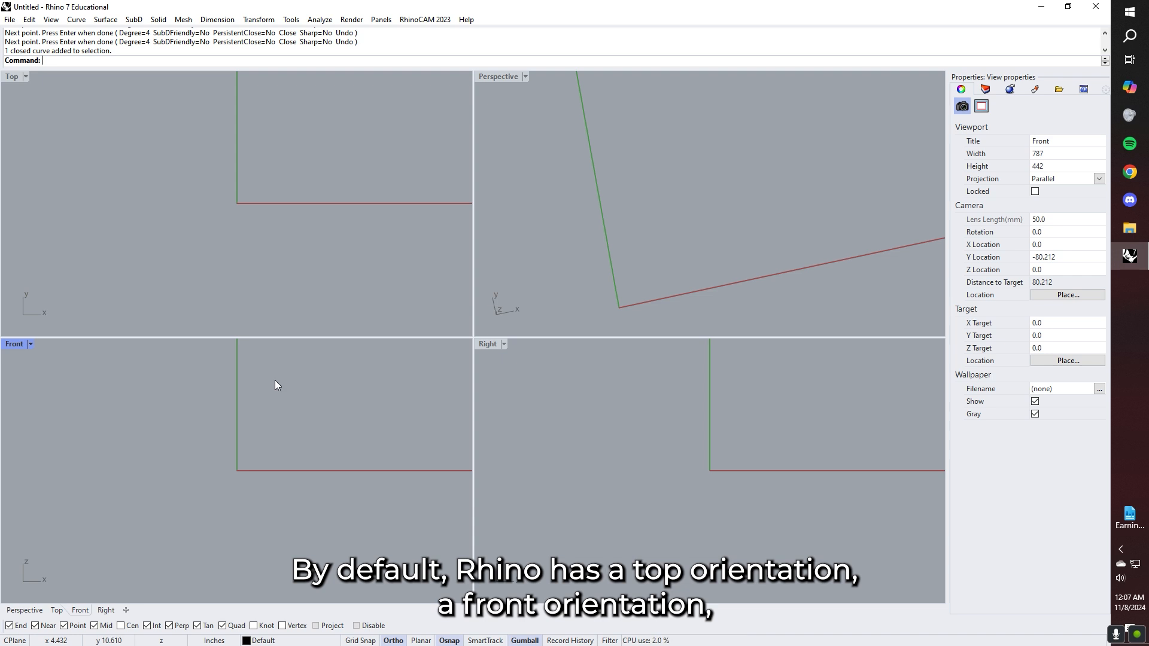
pyautogui.click(261, 264)
pyautogui.click(304, 419)
pyautogui.click(635, 432)
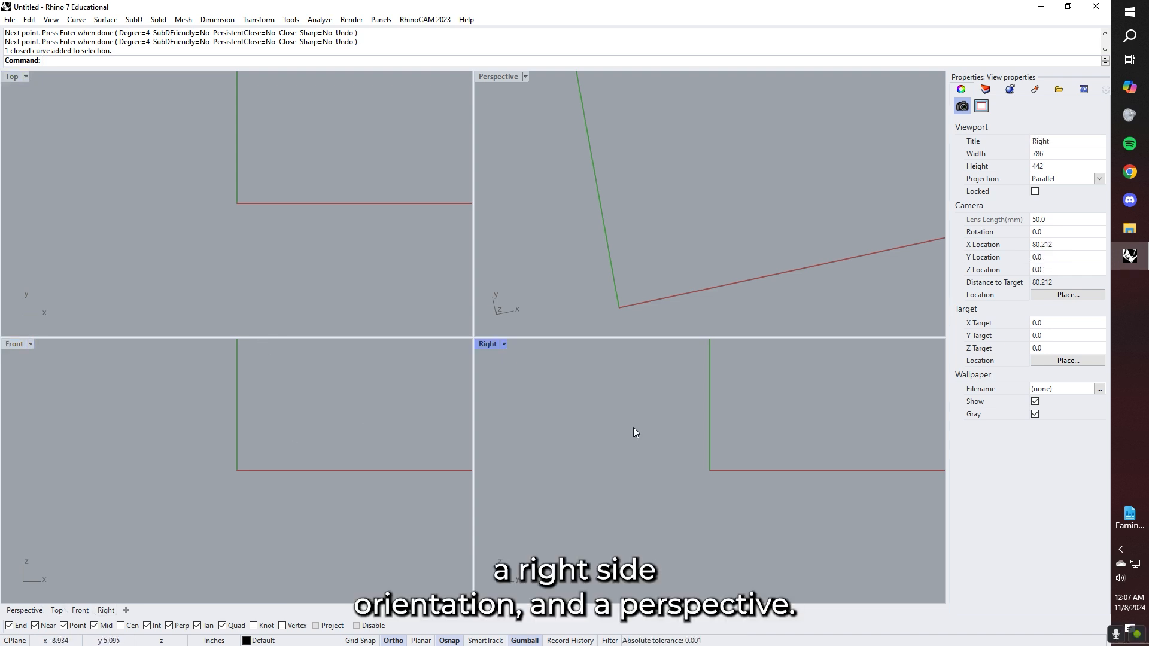
pyautogui.click(627, 254)
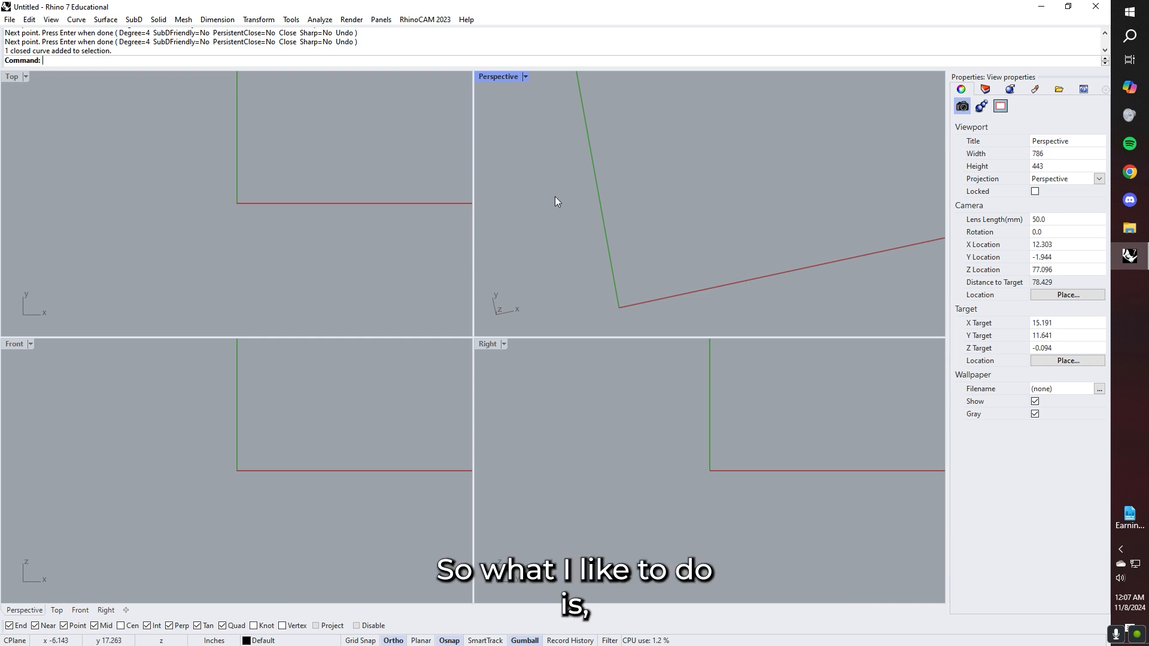
# Step: Close the docked Perspective viewport and extend the Top viewport across the full width of the upper row
pyautogui.press('Delete')
pyautogui.click(496, 76)
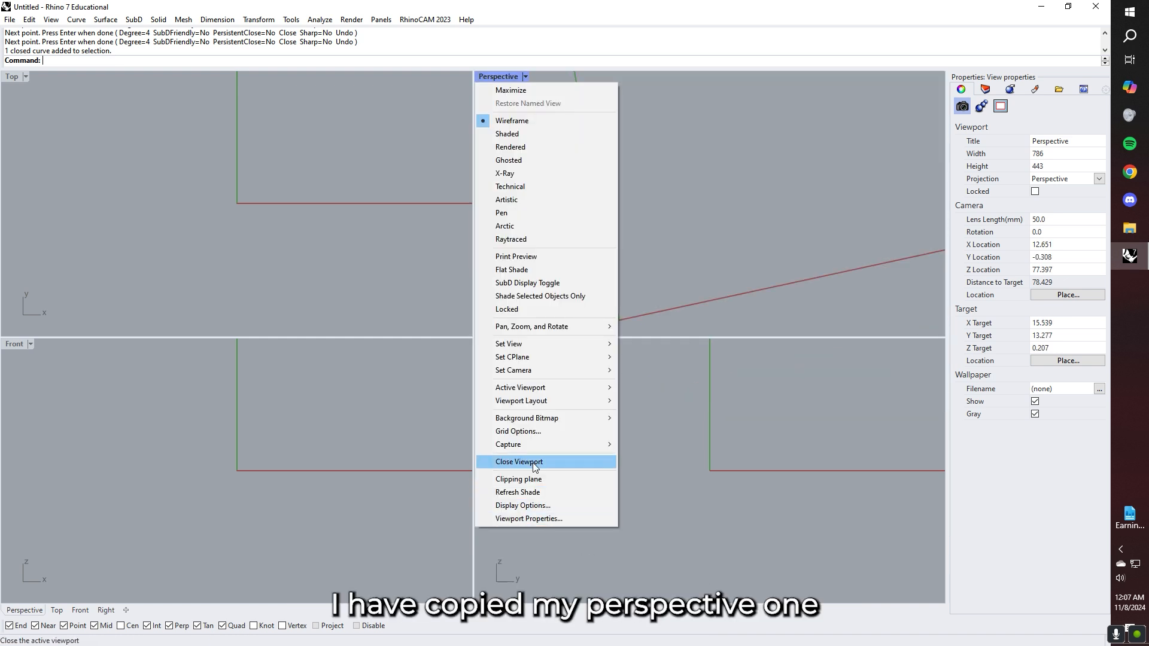
pyautogui.click(532, 464)
pyautogui.moveTo(478, 235); pyautogui.dragTo(946, 225)
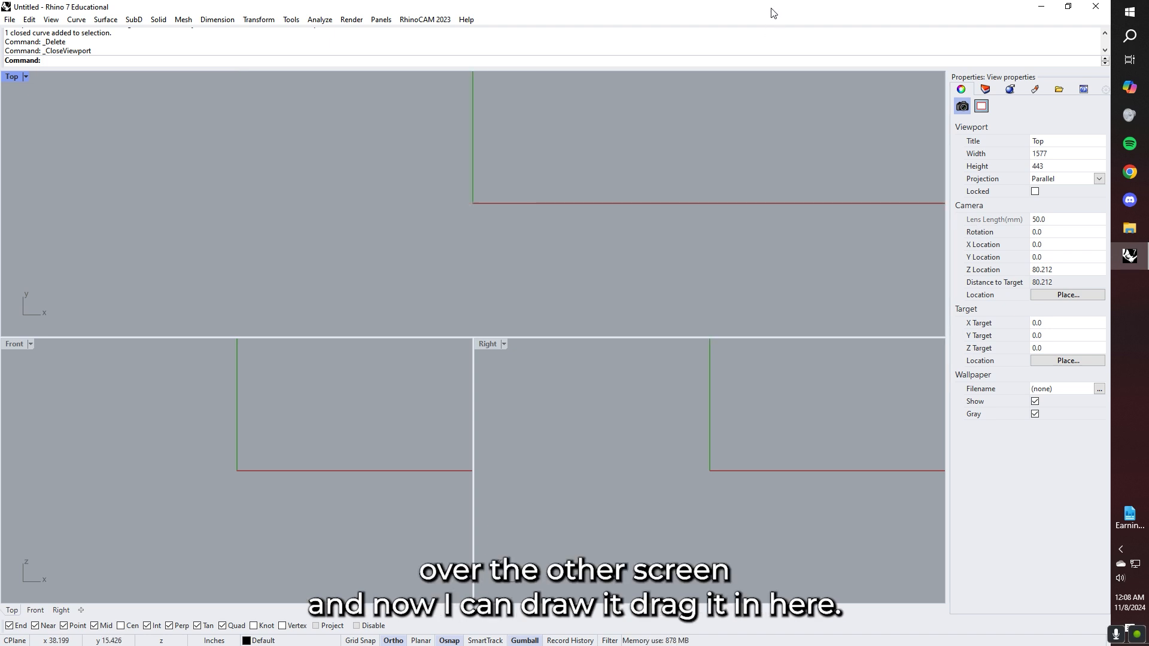
# Step: Bring the floating Perspective viewport over from the second screen, inspect its 3D view and move it back
pyautogui.moveTo(772, 0); pyautogui.dragTo(382, 2)
pyautogui.moveTo(507, 238); pyautogui.dragTo(530, 354, button='right')
pyautogui.scroll(-2, 497, 329)
pyautogui.scroll(2, 530, 355)
pyautogui.moveTo(343, 7); pyautogui.dragTo(1148, 280)
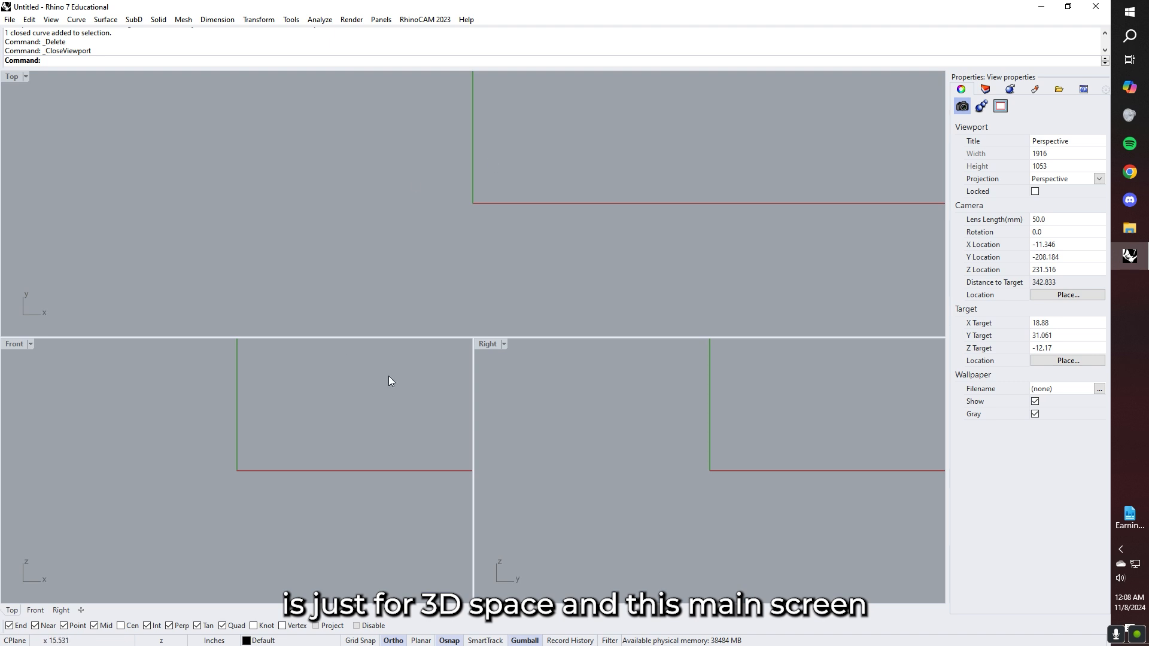
# Step: Draw a straight line in the x direction with Ortho on, just above the x axis in the Top viewport
pyautogui.moveTo(375, 393); pyautogui.dragTo(356, 410, button='right')
pyautogui.moveTo(614, 454); pyautogui.dragTo(588, 473, button='right')
pyautogui.moveTo(612, 289); pyautogui.dragTo(512, 392, button='right')
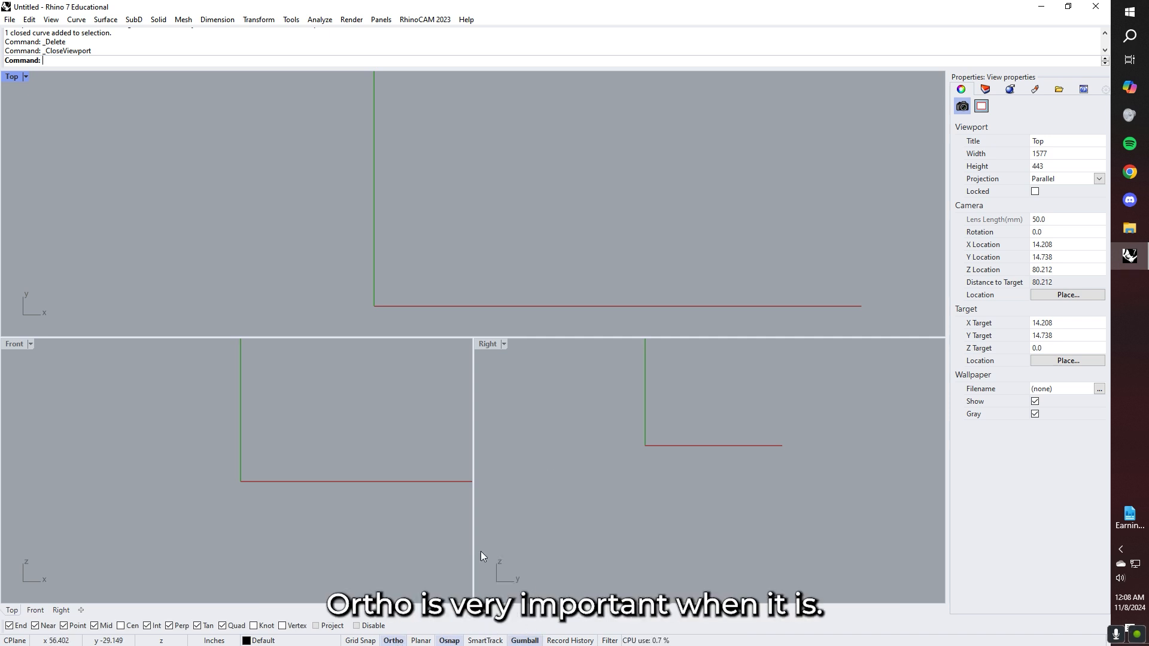
pyautogui.write('line')
pyautogui.press('Return')
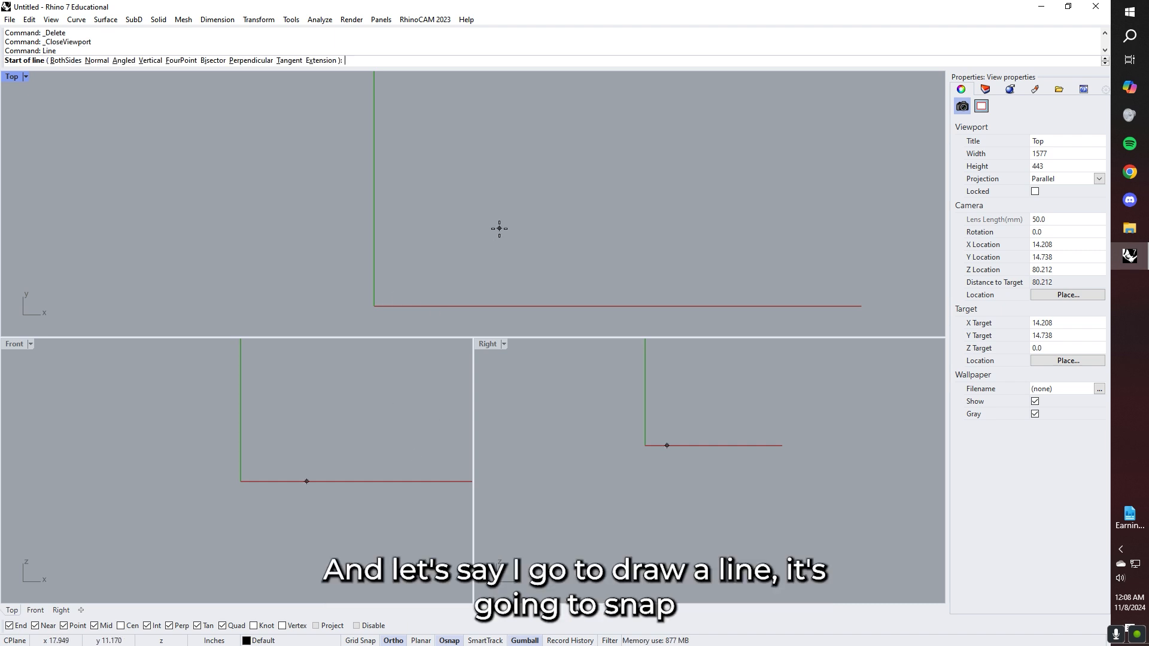
pyautogui.click(473, 286)
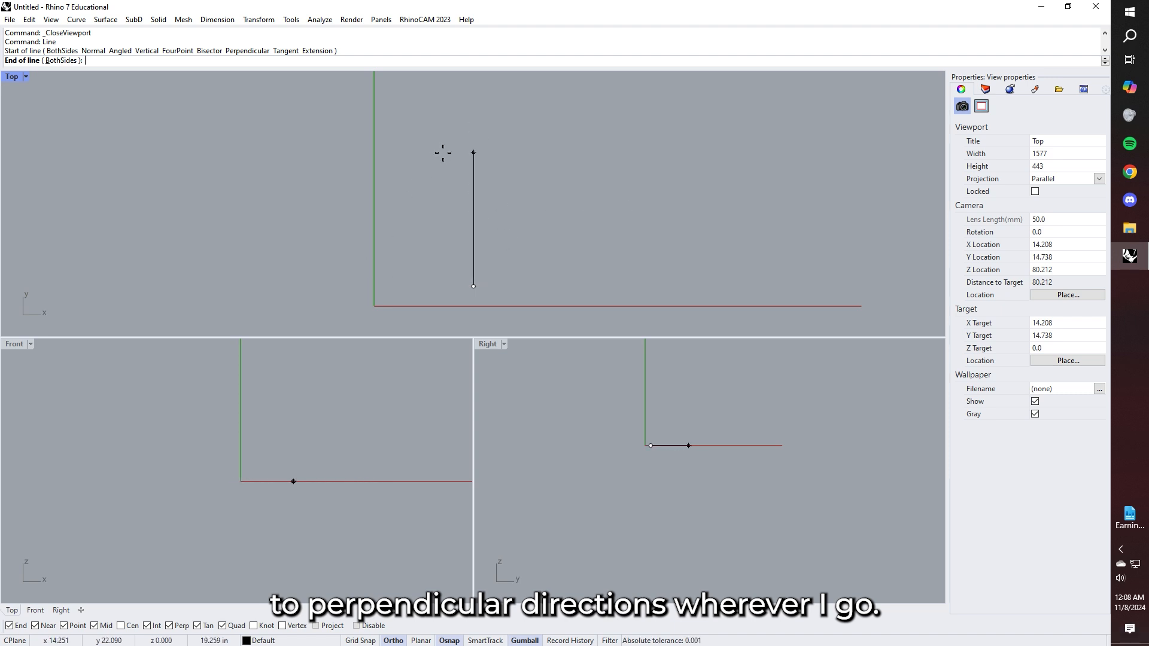
pyautogui.click(616, 216)
pyautogui.press('Return')
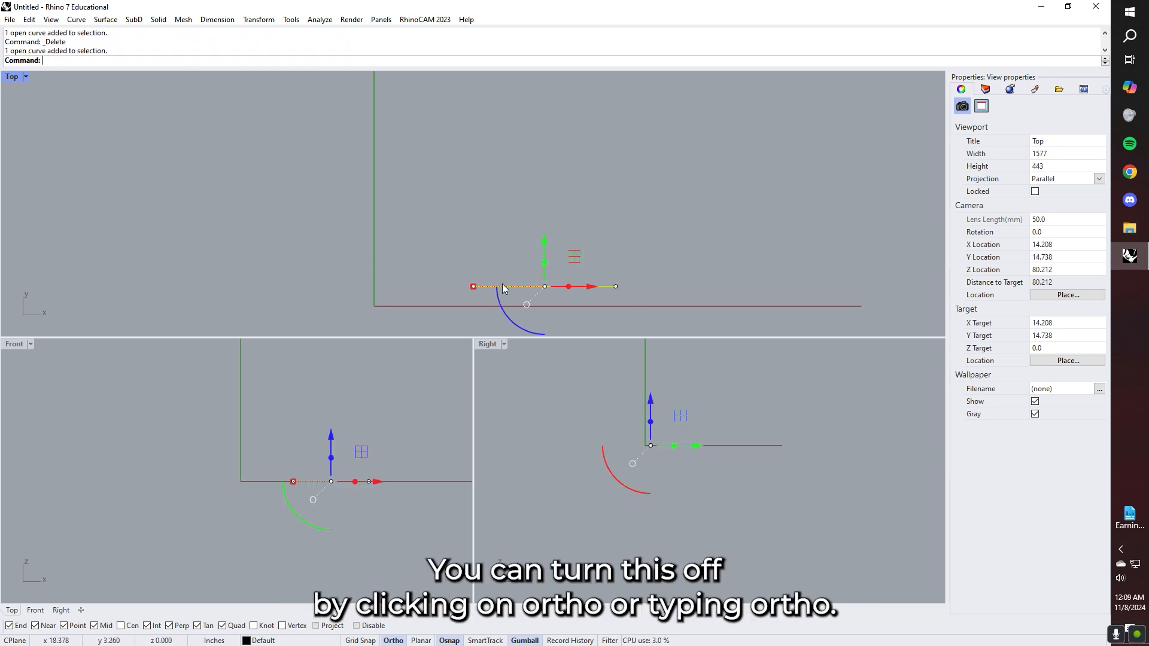
# Step: Delete the horizontal line and try a new line at a free angle with Ortho off in the Top viewport
pyautogui.press('Delete')
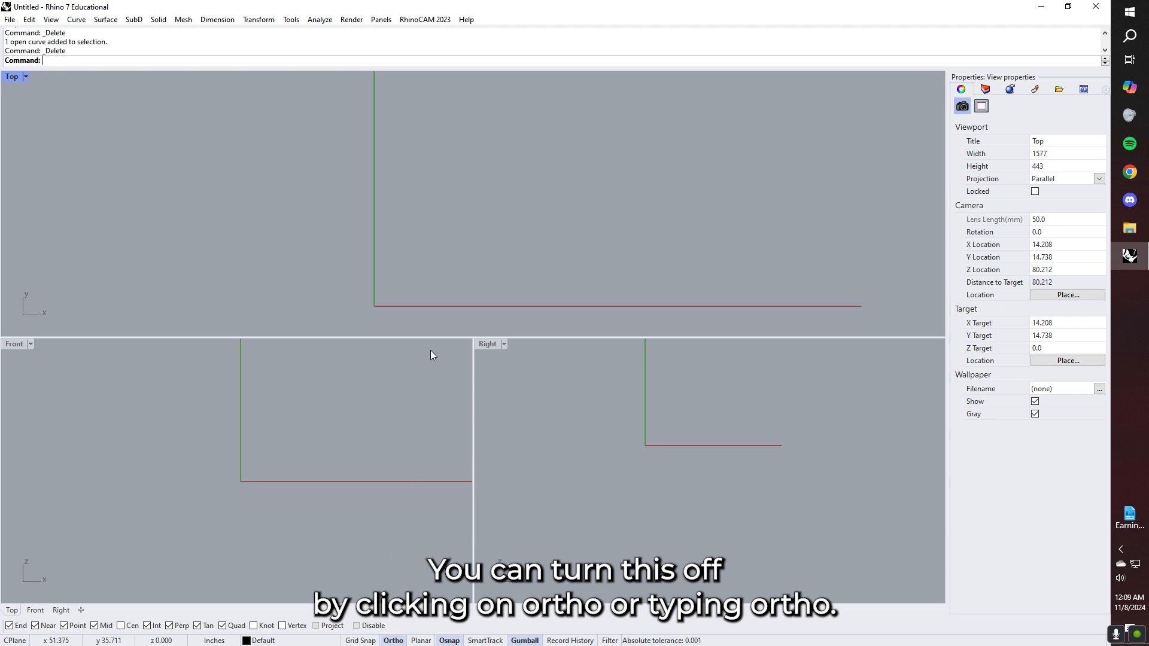
pyautogui.press('Return')
pyautogui.write('line')
pyautogui.press('Return')
pyautogui.click(512, 270)
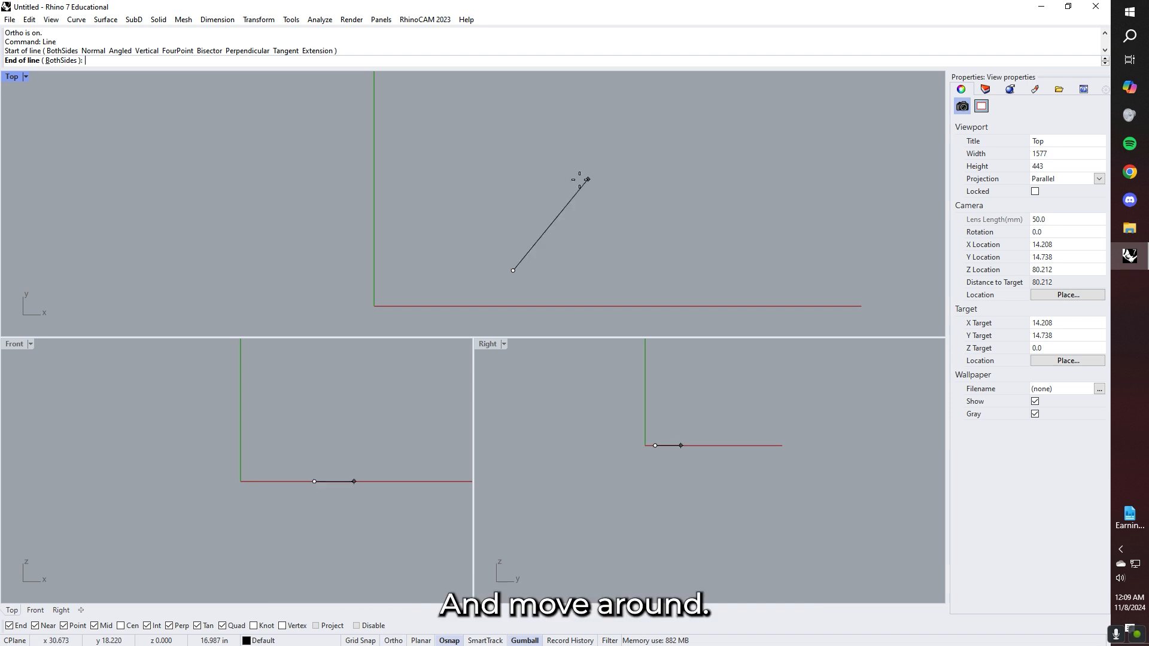
pyautogui.press('Escape')
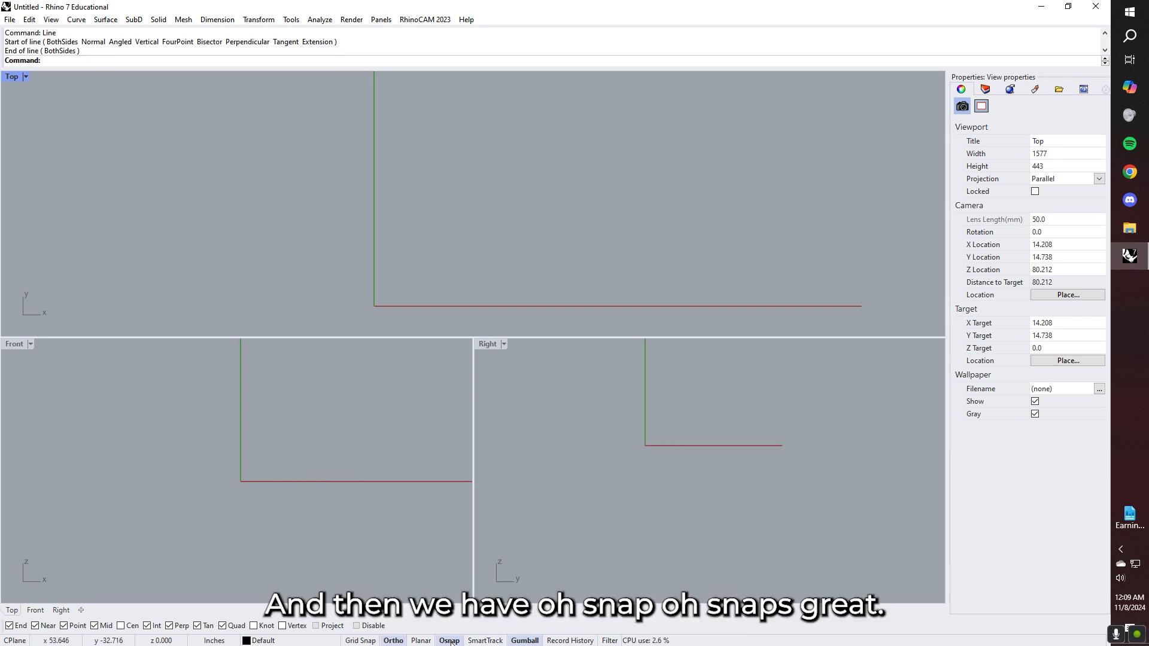
# Step: Switch the object snaps off and back on with both the Osnap toggle and the Disable option
pyautogui.click(446, 641)
pyautogui.click(447, 641)
pyautogui.click(448, 641)
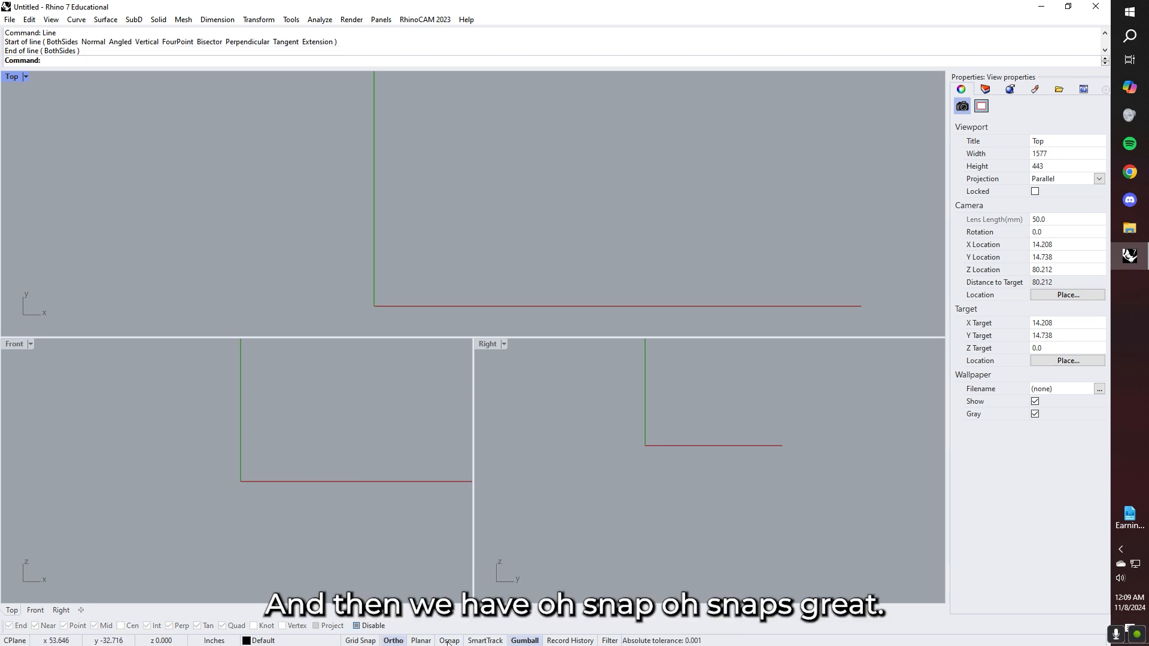
pyautogui.click(449, 641)
pyautogui.click(449, 641)
pyautogui.click(449, 641)
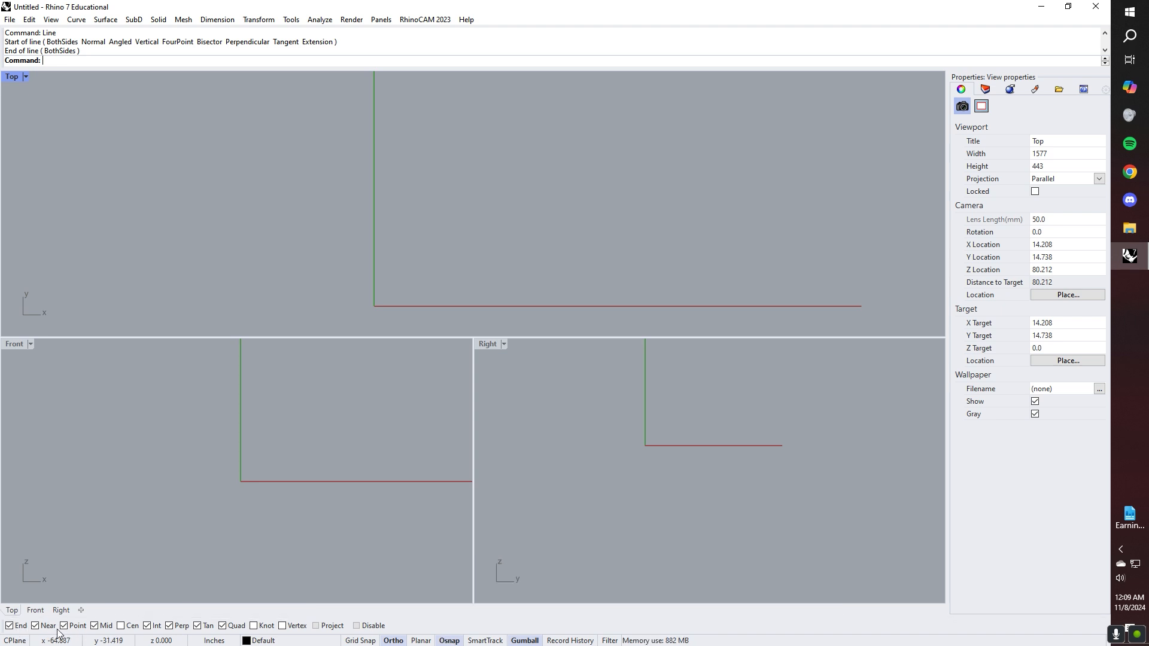
pyautogui.click(357, 626)
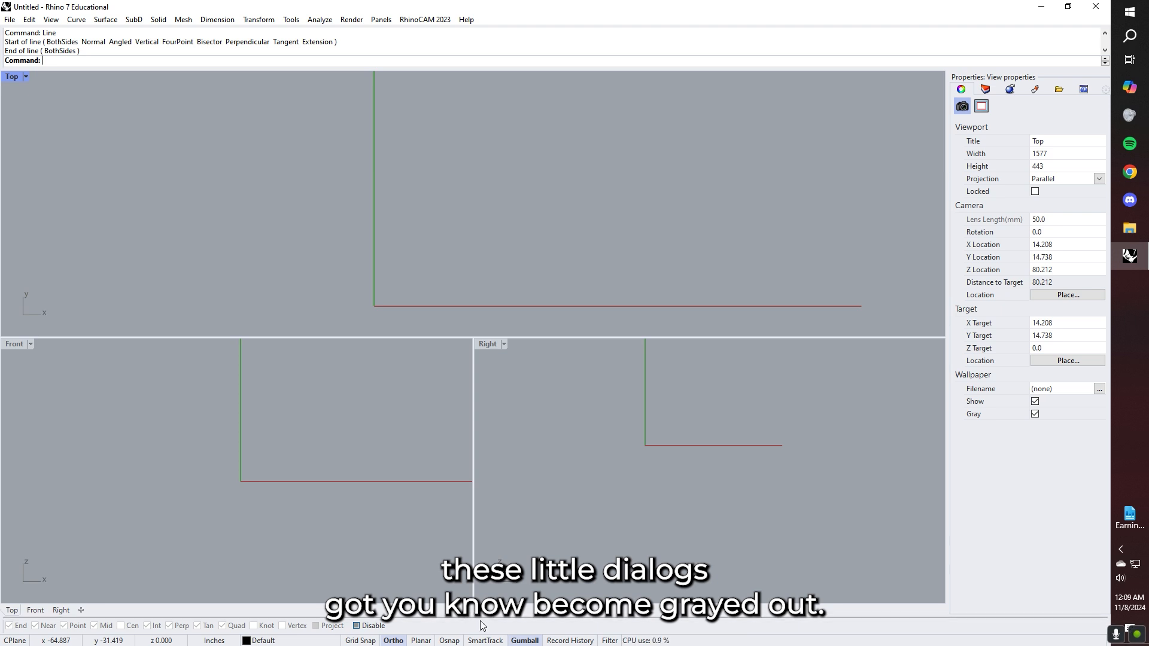
pyautogui.click(451, 641)
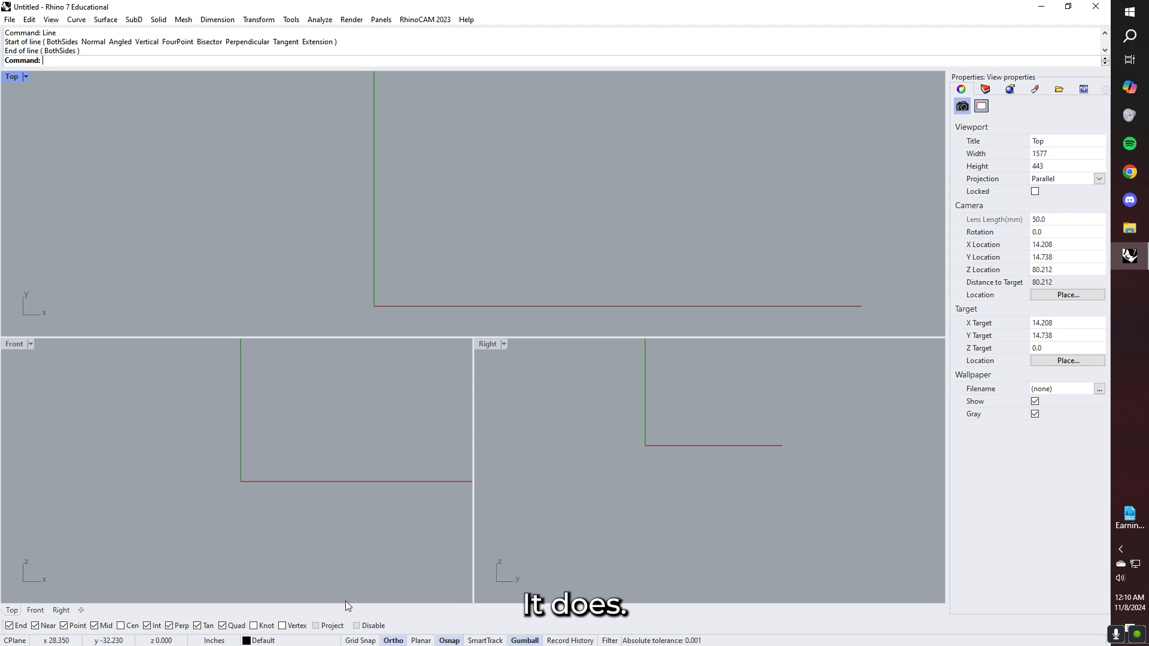
pyautogui.click(36, 626)
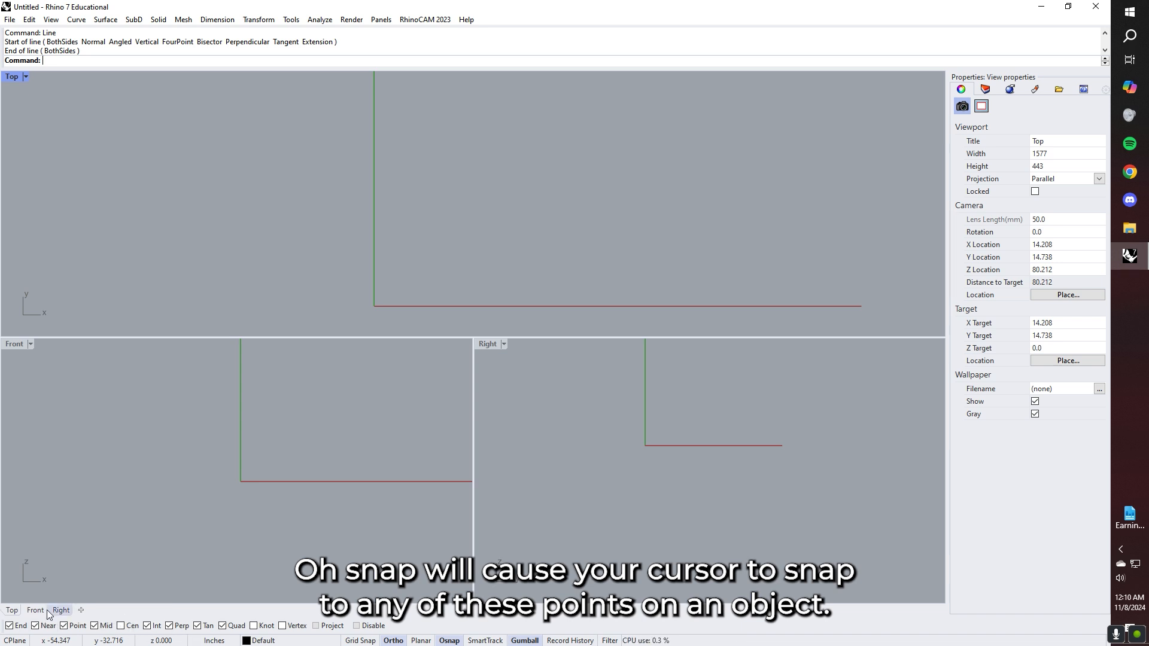
# Step: Draw a vertical line above the x axis in the Top viewport with Ortho on
pyautogui.write('line')
pyautogui.press('Return')
pyautogui.click(519, 263)
pyautogui.click(520, 131)
# Step: Draw a horizontal line in the positive x direction from the vertical line's midpoint, using the Mid snap
pyautogui.press('Return')
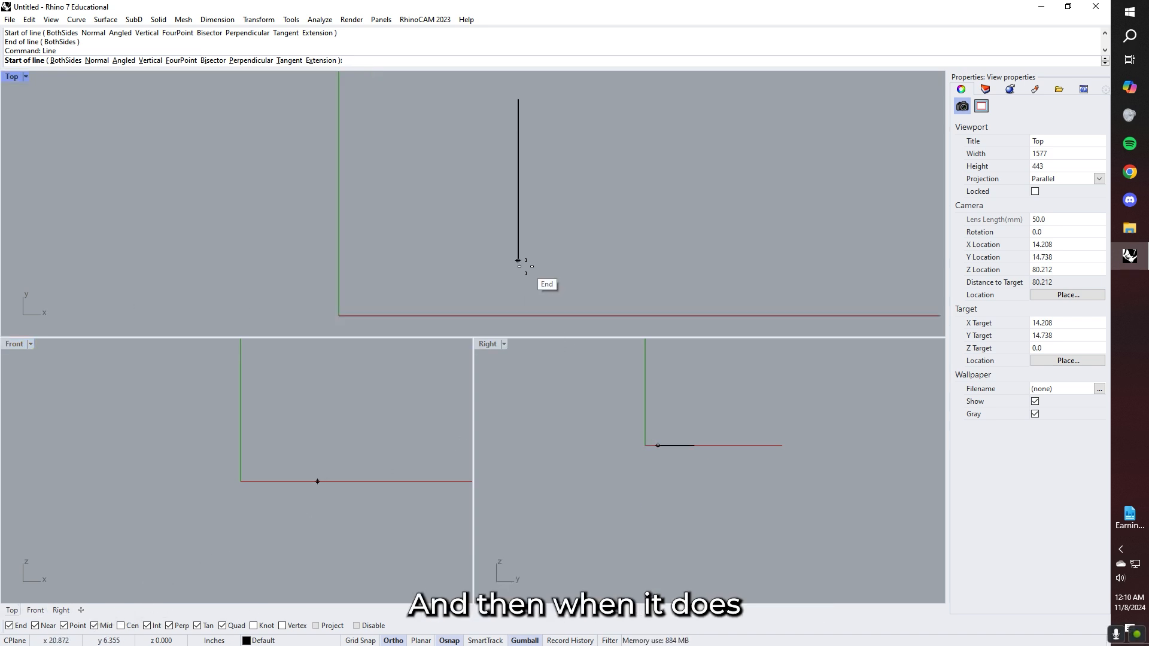
pyautogui.scroll(3, 525, 266)
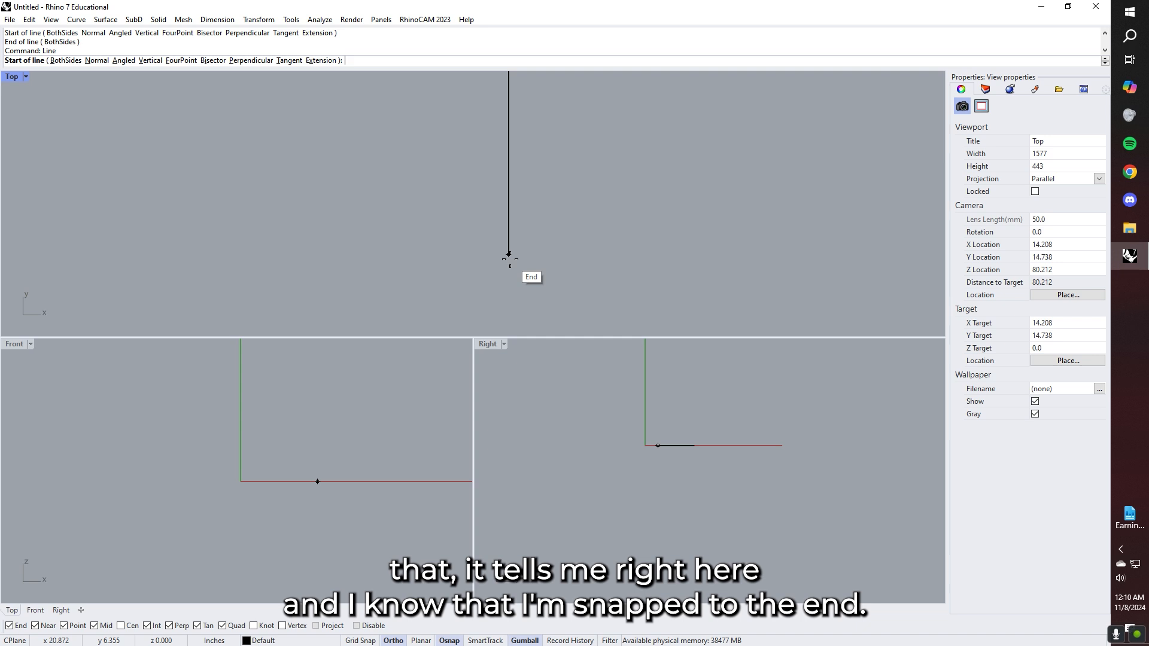
pyautogui.scroll(-3, 509, 259)
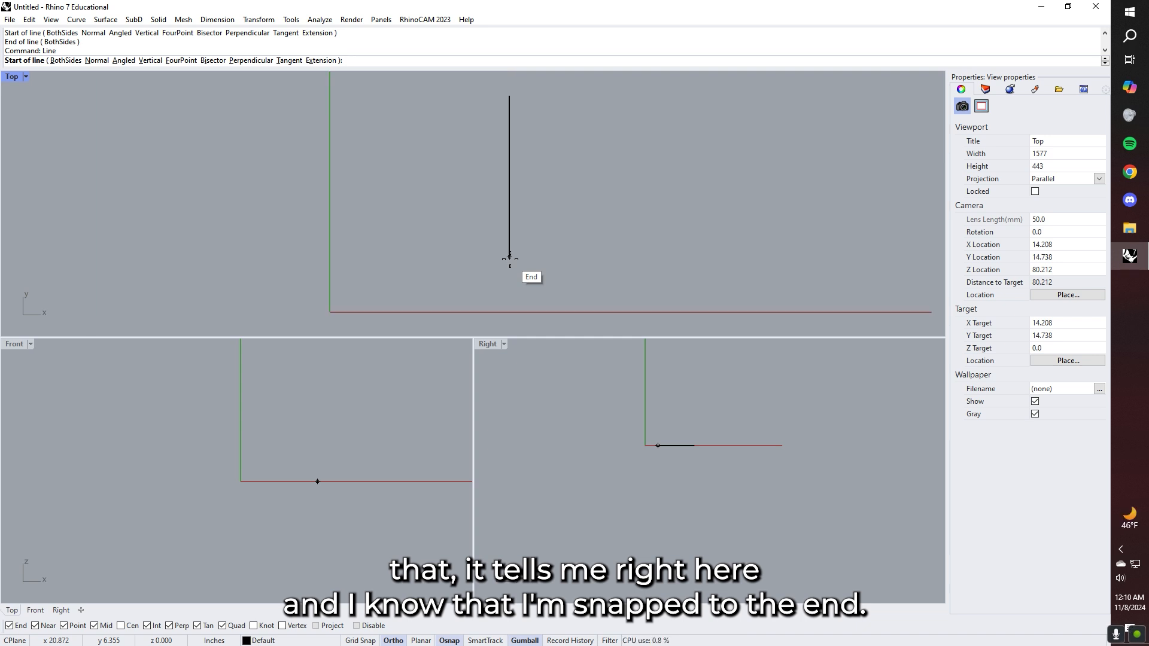
pyautogui.scroll(4, 510, 232)
pyautogui.click(510, 231)
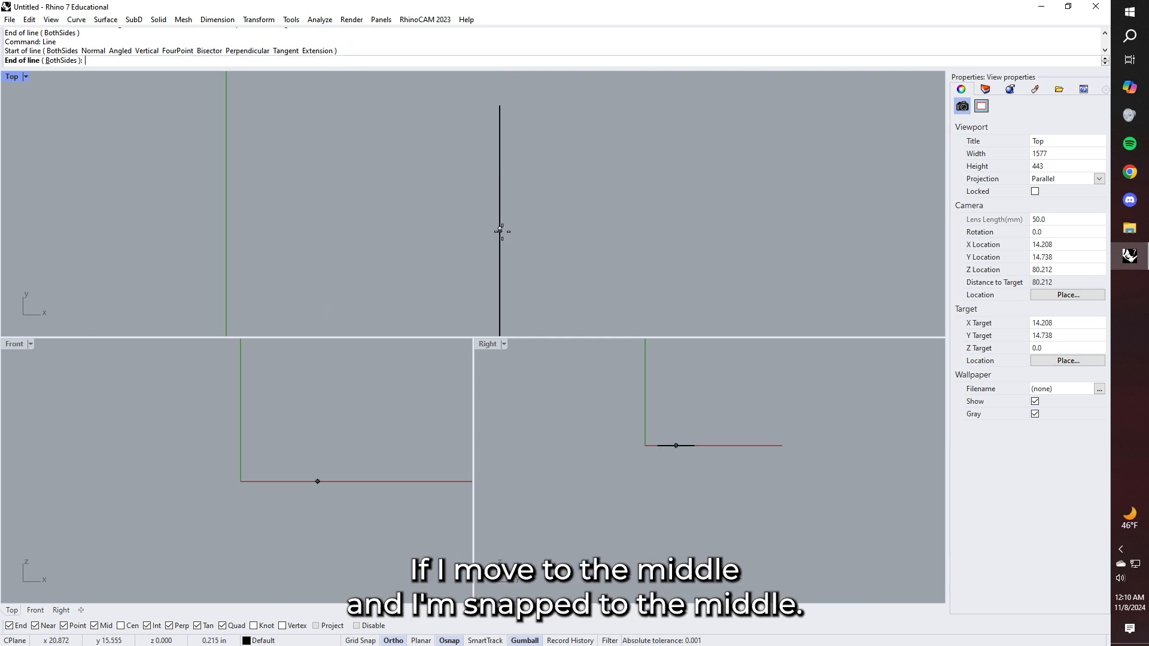
pyautogui.scroll(-3, 503, 234)
pyautogui.click(560, 223)
pyautogui.scroll(3, 506, 240)
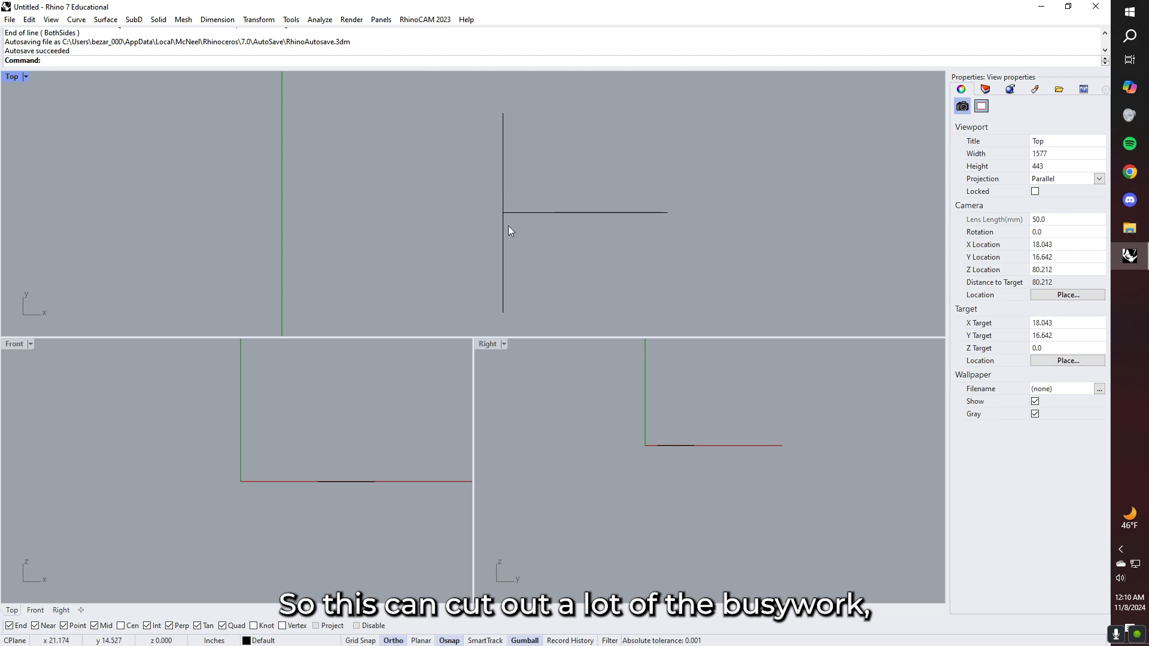
pyautogui.press('Return')
pyautogui.click(582, 211)
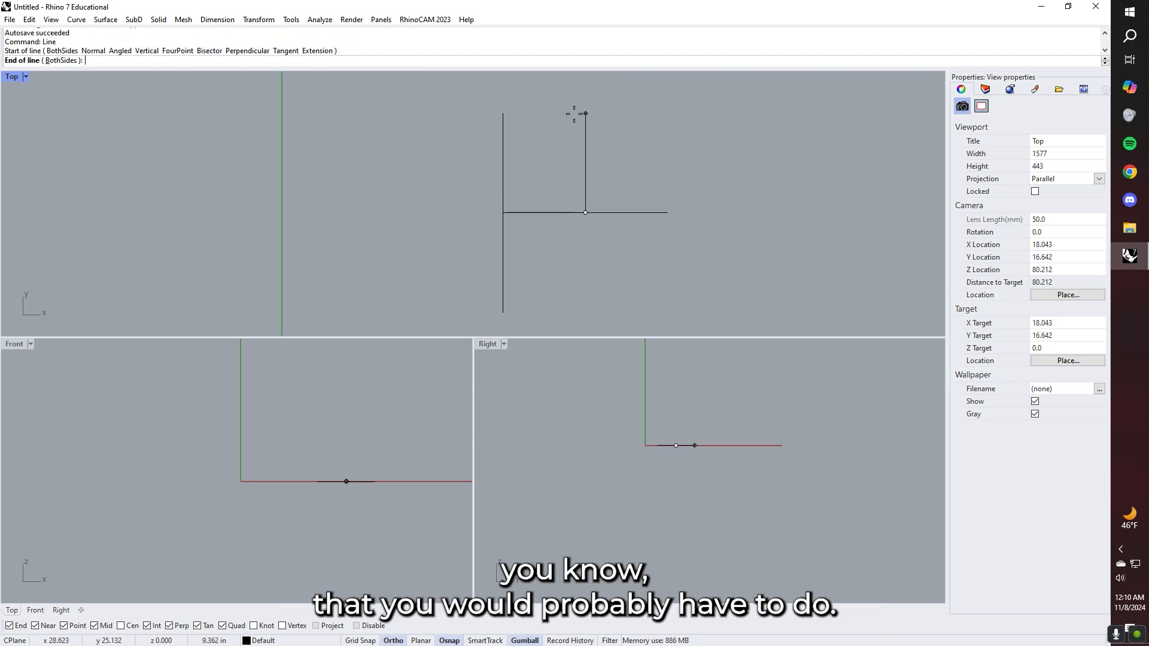
pyautogui.press('Escape')
pyautogui.press('Return')
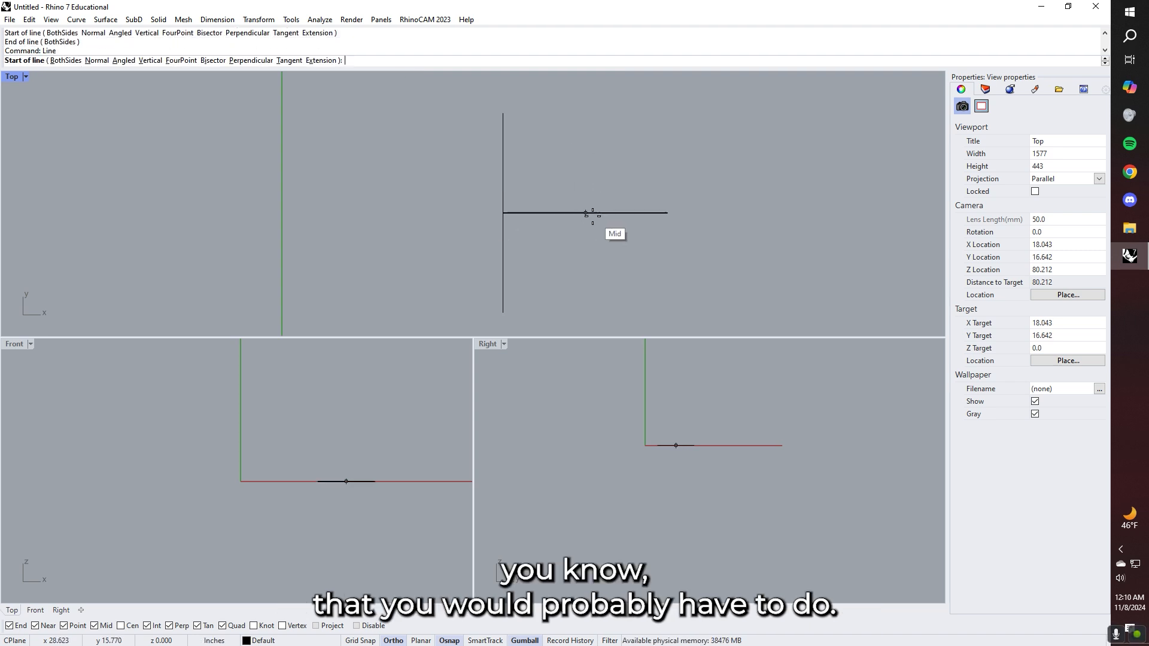
pyautogui.click(586, 212)
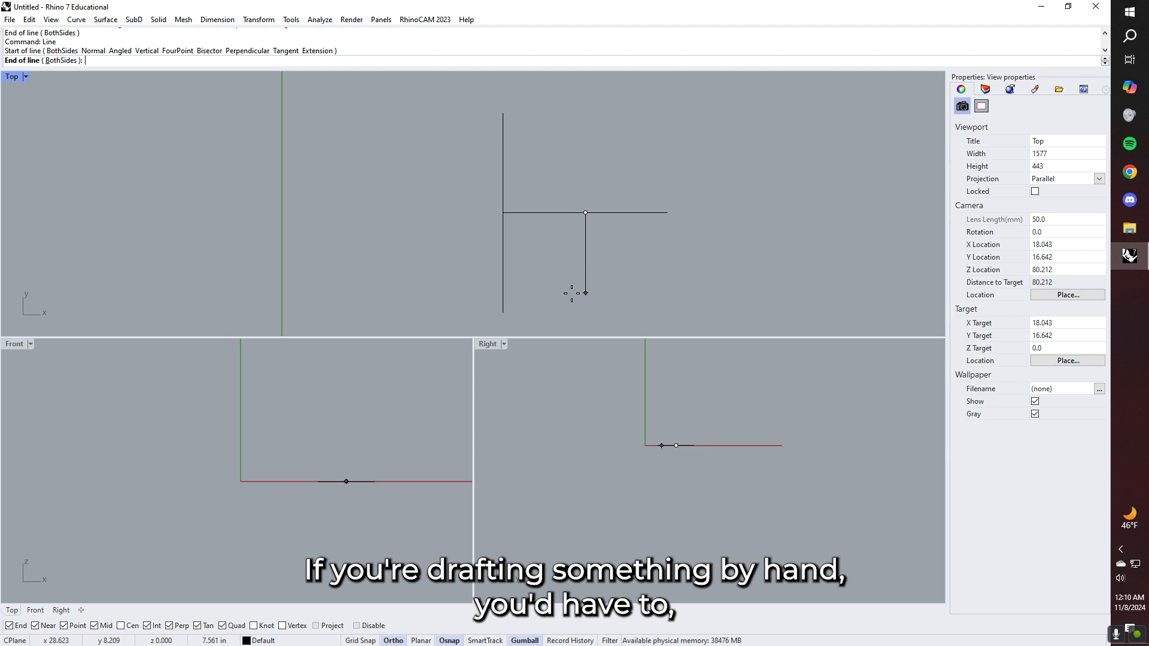
pyautogui.press('Escape')
# Step: Delete the vertical line and draw a new one upward from the midpoint of the horizontal line
pyautogui.click(502, 200)
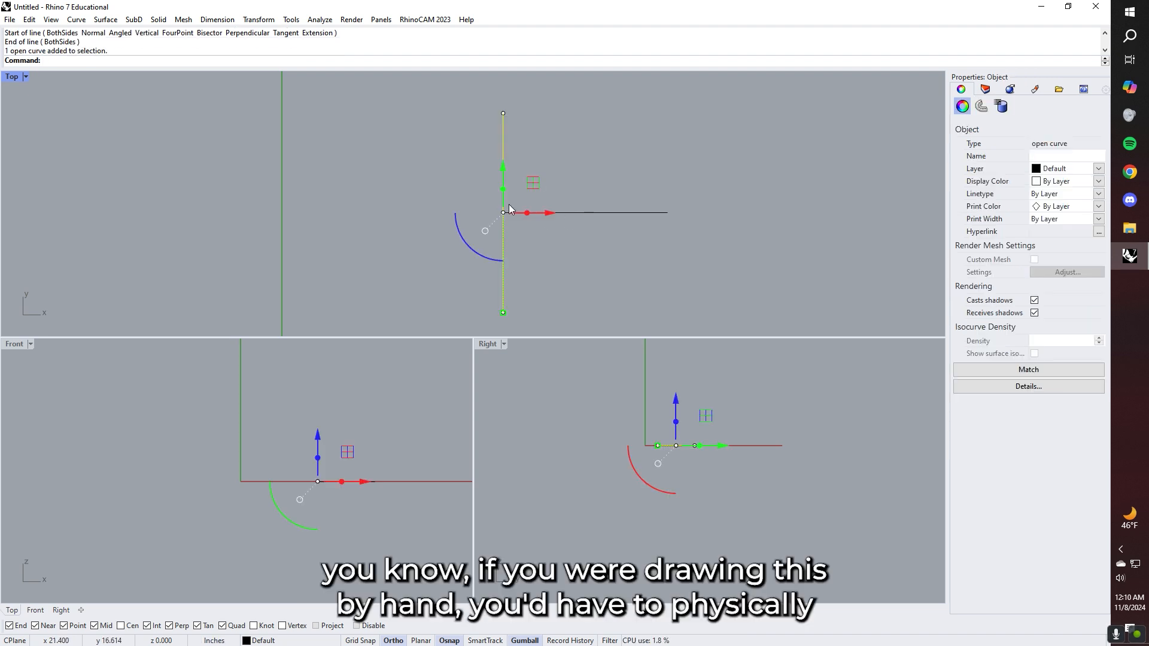
pyautogui.press('Delete')
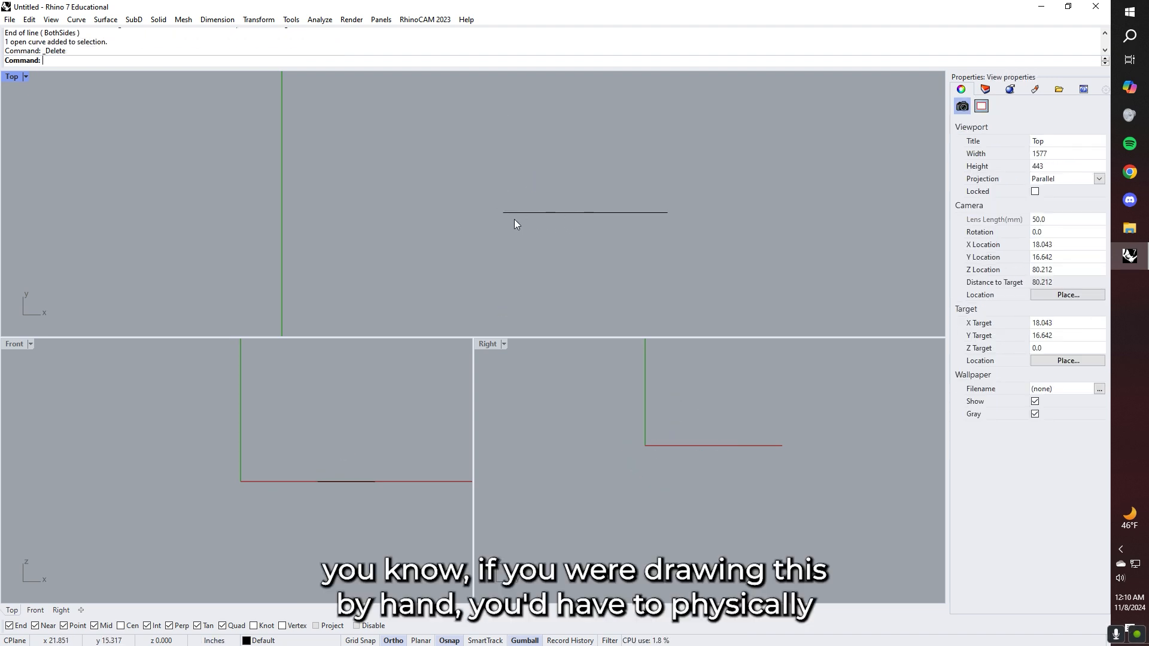
pyautogui.moveTo(753, 225); pyautogui.dragTo(749, 224, button='right')
pyautogui.rightClick(575, 210)
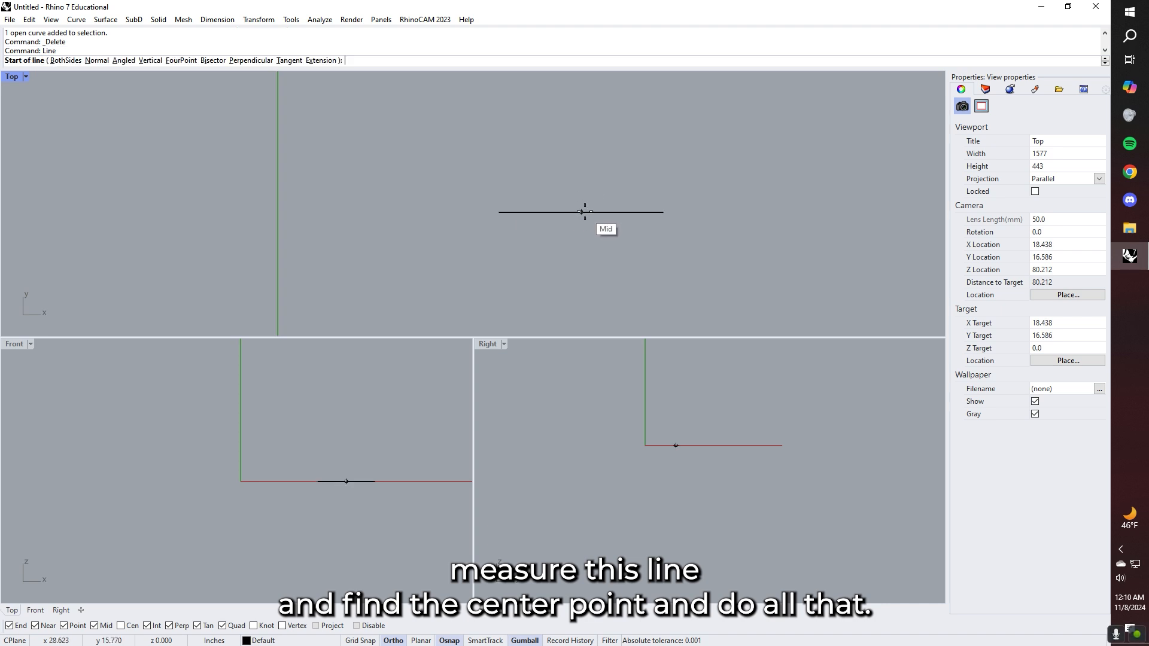
pyautogui.click(584, 212)
pyautogui.click(572, 133)
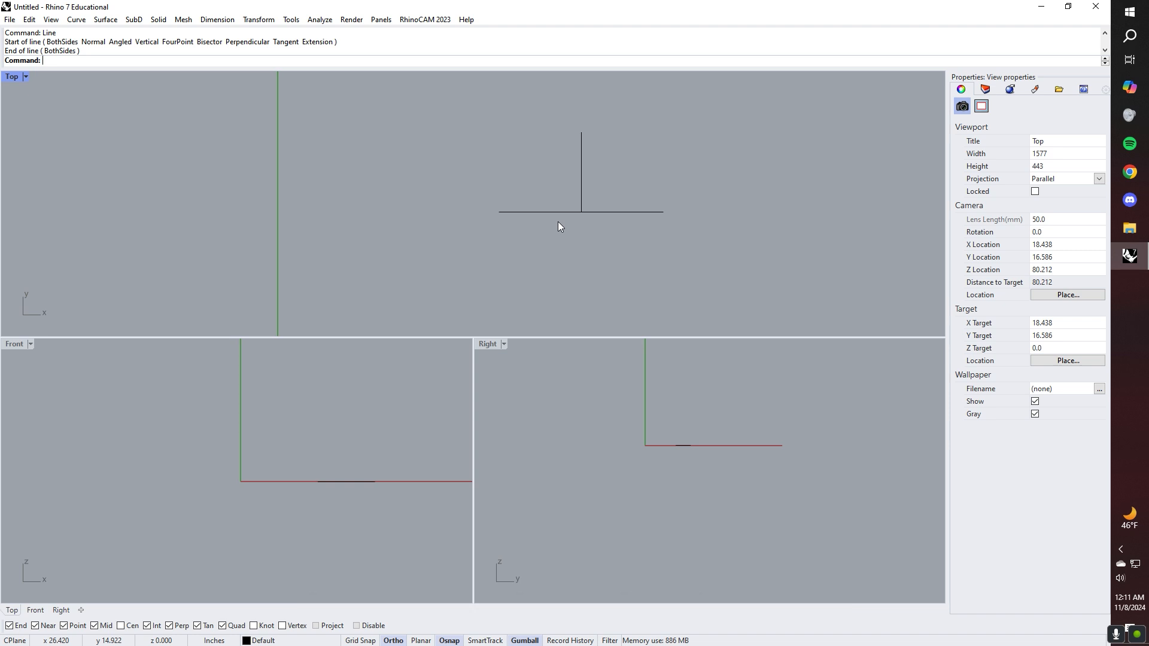
# Step: Select both lines and then a single line in the Right viewport to examine how the gumball appears on them
pyautogui.scroll(12, 701, 384)
pyautogui.scroll(-6, 664, 465)
pyautogui.scroll(8, 643, 554)
pyautogui.moveTo(554, 553); pyautogui.dragTo(724, 500)
pyautogui.moveTo(734, 491); pyautogui.dragTo(760, 455, button='right')
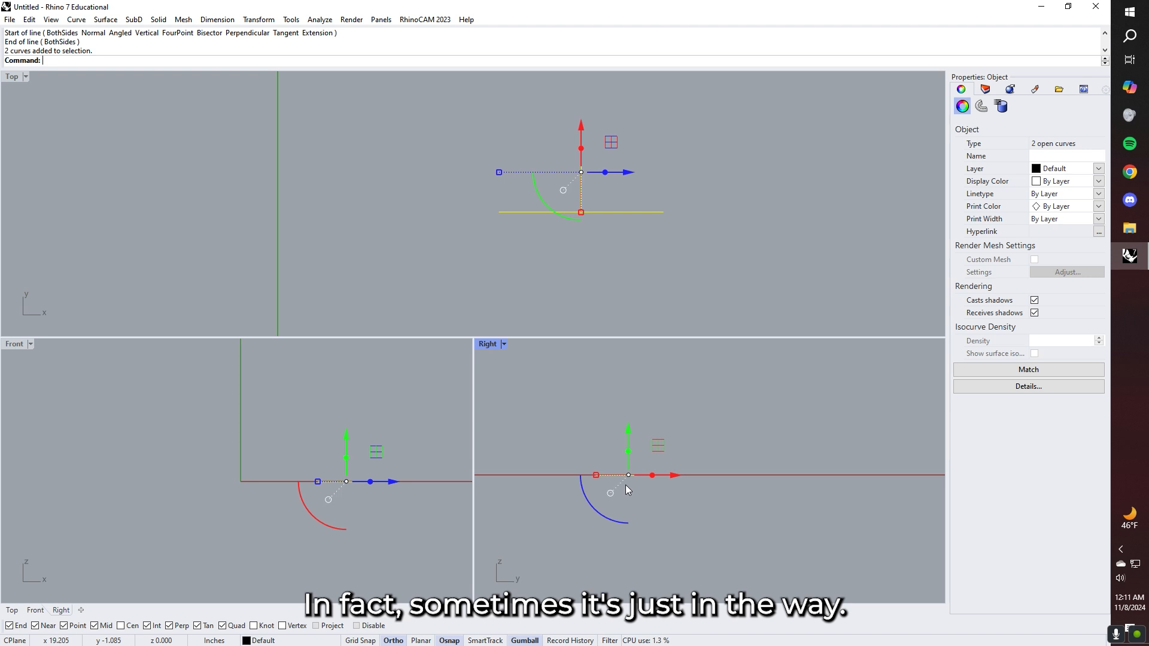
pyautogui.click(731, 445)
pyautogui.click(641, 475)
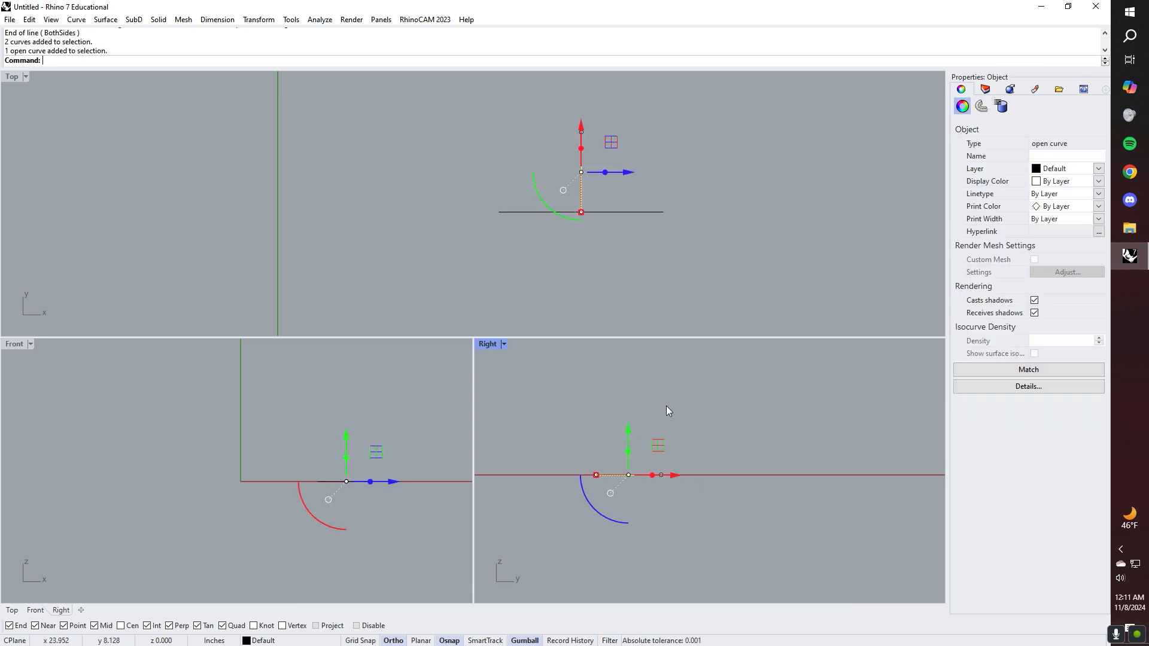
pyautogui.click(726, 436)
# Step: Select both lines and move them with the gumball vertically and along the y axis in the Perspective viewport
pyautogui.moveTo(564, 429); pyautogui.dragTo(741, 523)
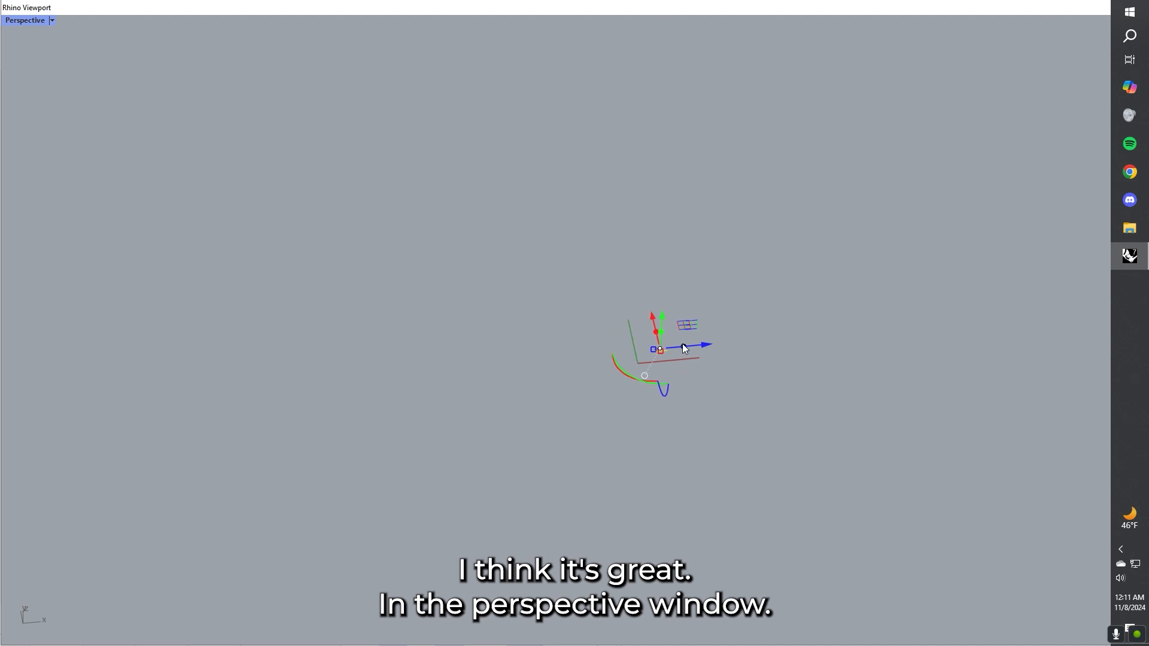
pyautogui.scroll(20, 682, 346)
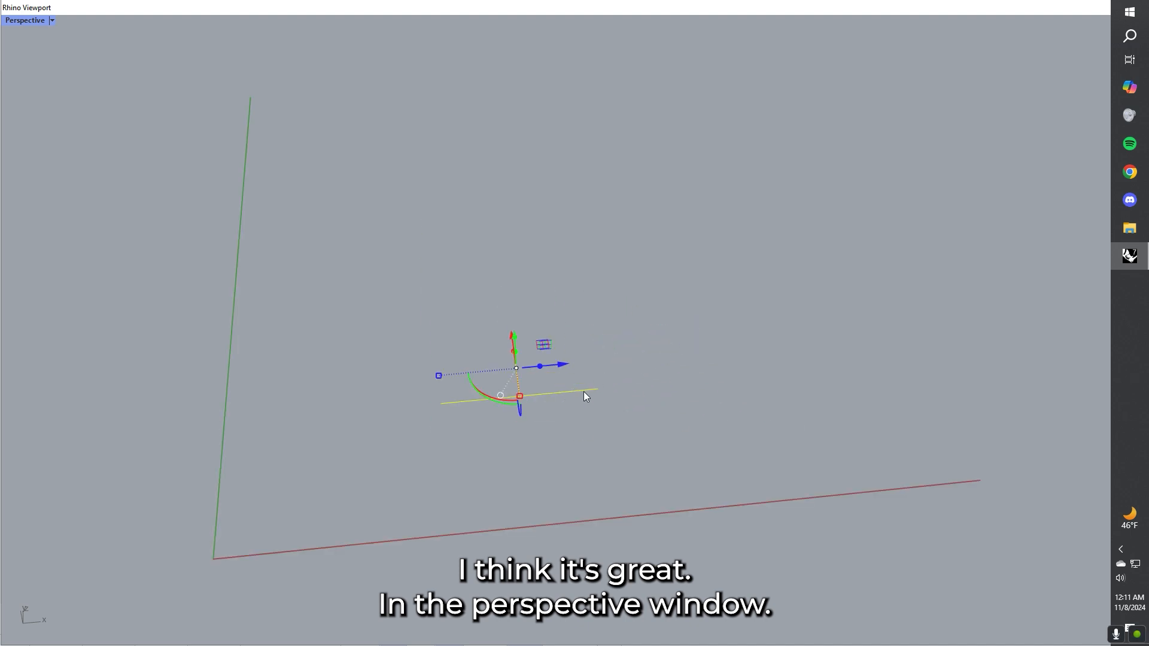
pyautogui.scroll(-10, 516, 408)
pyautogui.moveTo(826, 383); pyautogui.dragTo(677, 263, button='right')
pyautogui.scroll(6, 684, 309)
pyautogui.scroll(-5, 684, 309)
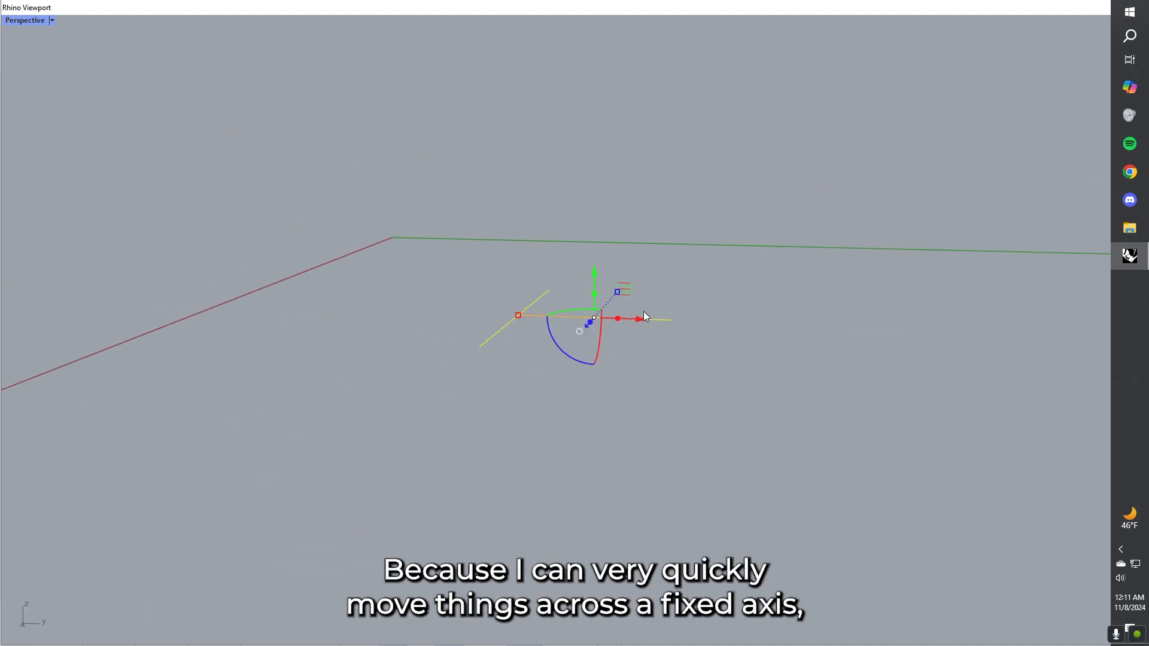
pyautogui.moveTo(592, 277); pyautogui.dragTo(592, 140)
pyautogui.moveTo(647, 182); pyautogui.dragTo(778, 182)
pyautogui.moveTo(725, 148); pyautogui.dragTo(722, 225)
# Step: Flip both lines with the gumball in the Perspective viewport, letting Ortho snap the rotation angle
pyautogui.moveTo(812, 272); pyautogui.dragTo(880, 297, button='right')
pyautogui.moveTo(549, 285); pyautogui.dragTo(546, 220)
pyautogui.moveTo(729, 244); pyautogui.dragTo(720, 280, button='right')
pyautogui.moveTo(461, 229); pyautogui.dragTo(587, 217)
pyautogui.moveTo(587, 216); pyautogui.dragTo(555, 206, button='right')
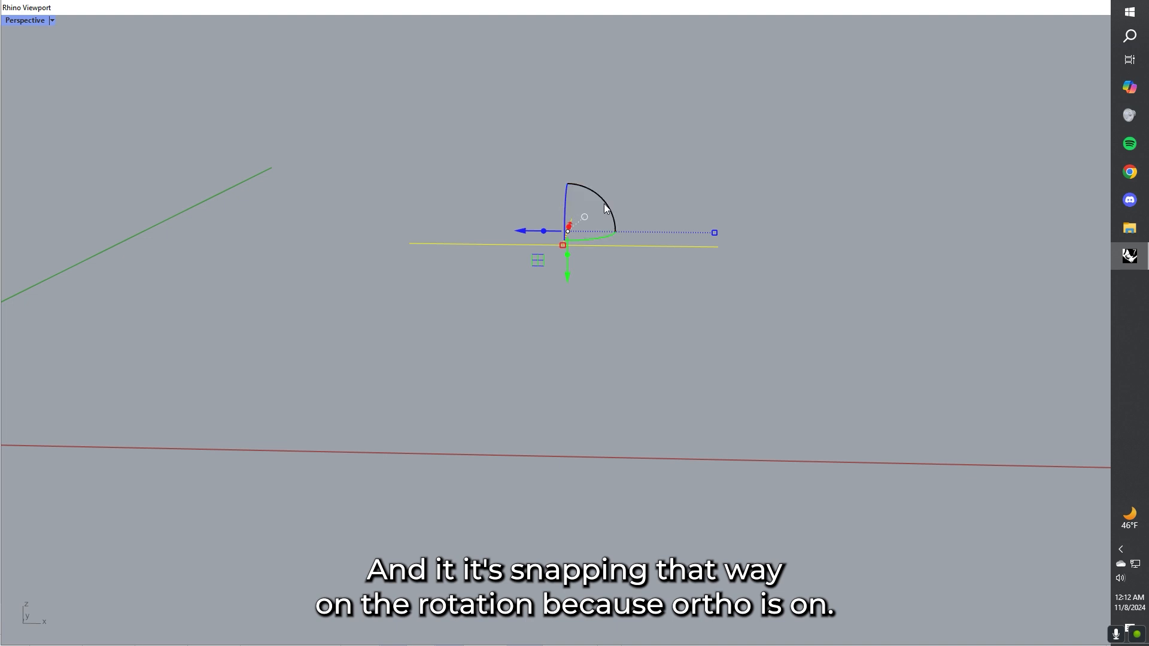
# Step: Try to rotate both lines freely with the gumball while temporarily overriding Ortho
pyautogui.keyDown('shift'); pyautogui.moveTo(607, 206); pyautogui.dragTo(638, 191); pyautogui.keyUp('shift')
pyautogui.click(733, 289)
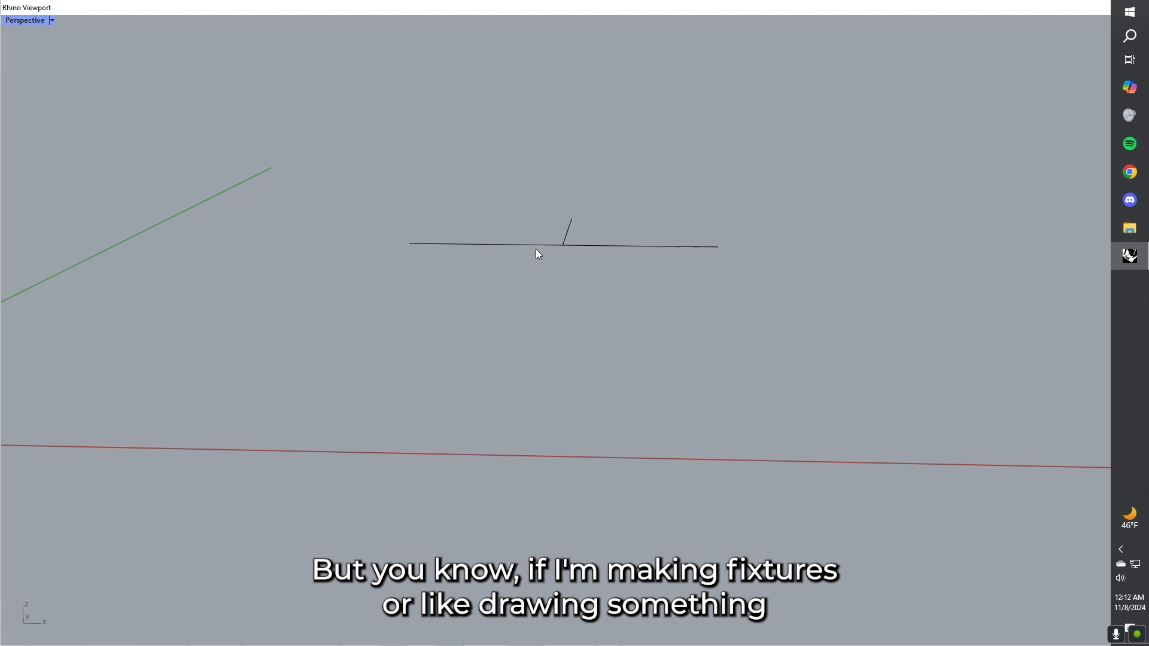
pyautogui.moveTo(789, 319); pyautogui.dragTo(378, 182)
pyautogui.keyDown('shift'); pyautogui.moveTo(532, 266); pyautogui.dragTo(645, 175); pyautogui.keyUp('shift')
pyautogui.click(699, 289)
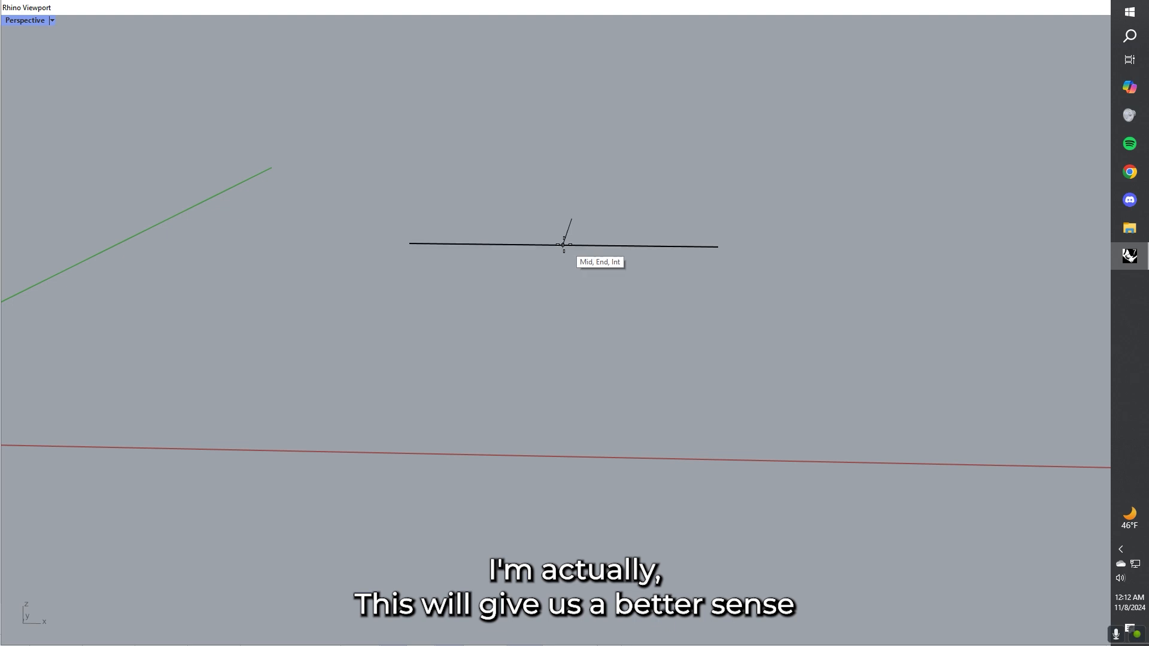
# Step: Draw a vertical line downward from the point where the two existing lines meet in the Perspective viewport
pyautogui.click(1130, 256)
pyautogui.click(1130, 256)
pyautogui.moveTo(583, 180); pyautogui.dragTo(599, 303, button='right')
pyautogui.click(600, 306)
pyautogui.moveTo(568, 303); pyautogui.dragTo(624, 195)
pyautogui.click(671, 269)
# Step: Select all three lines and rotate them together about the gumball's center until they are upside down
pyautogui.scroll(-5, 674, 275)
pyautogui.moveTo(674, 275); pyautogui.dragTo(710, 271, button='right')
pyautogui.scroll(8, 710, 271)
pyautogui.scroll(-2, 694, 270)
pyautogui.moveTo(346, 154); pyautogui.dragTo(583, 326)
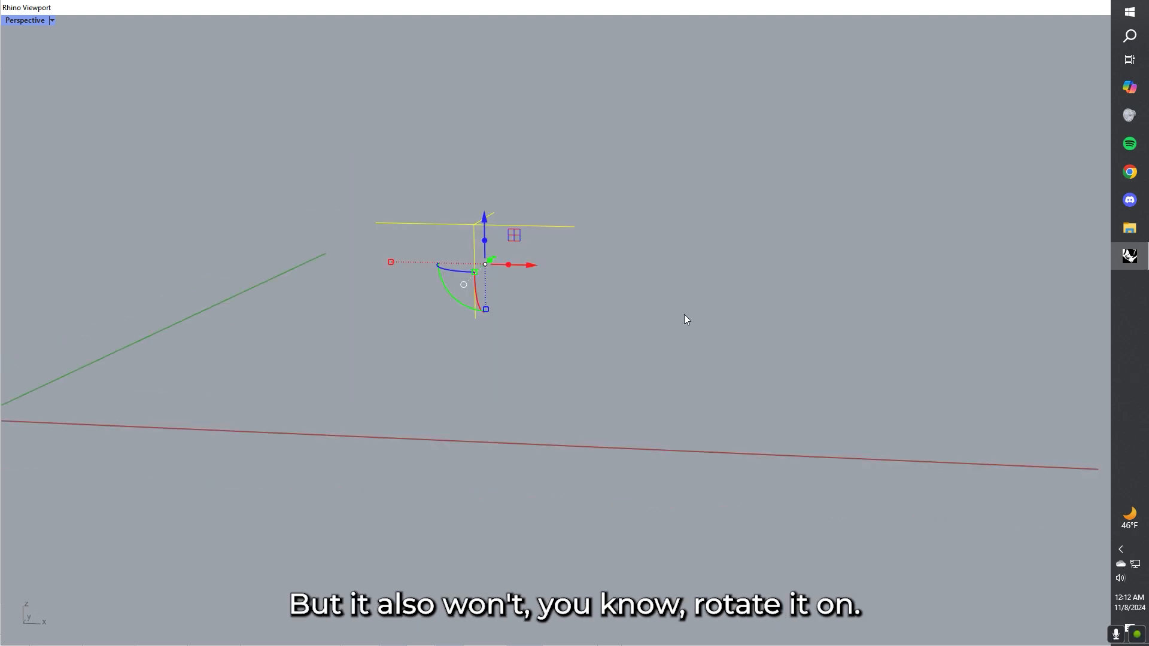
pyautogui.moveTo(468, 306); pyautogui.dragTo(465, 367)
pyautogui.moveTo(361, 323); pyautogui.dragTo(319, 257)
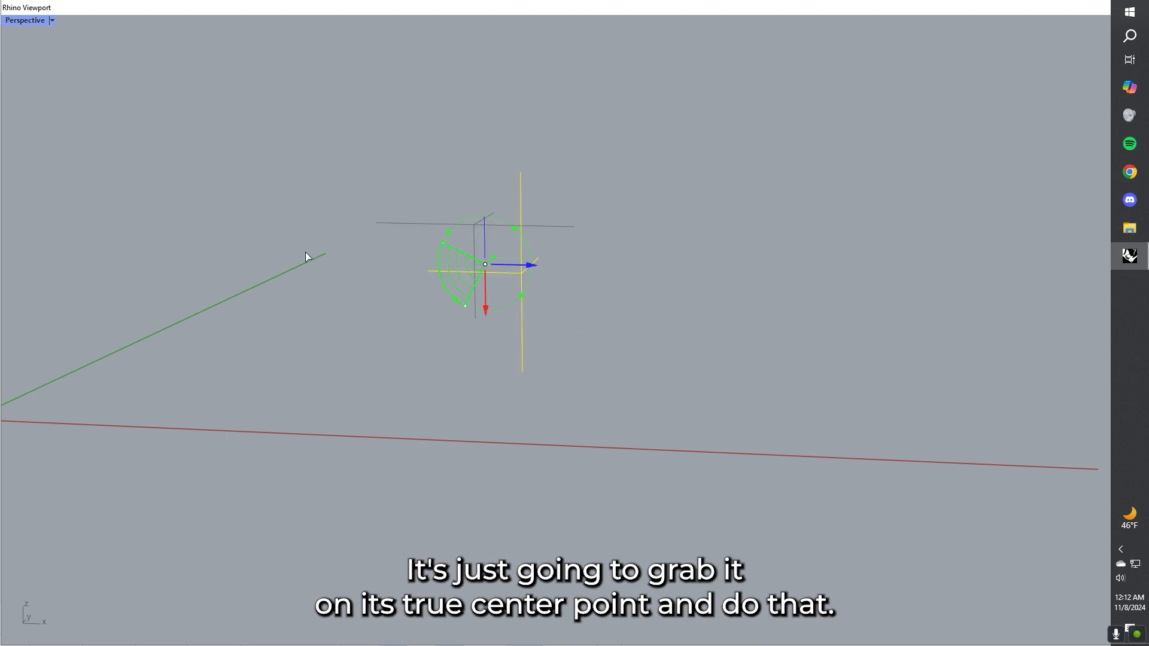
pyautogui.moveTo(418, 180); pyautogui.dragTo(500, 215, button='right')
pyautogui.moveTo(500, 217); pyautogui.dragTo(464, 321)
pyautogui.moveTo(426, 190); pyautogui.dragTo(426, 231, button='right')
pyautogui.moveTo(425, 231); pyautogui.dragTo(336, 245)
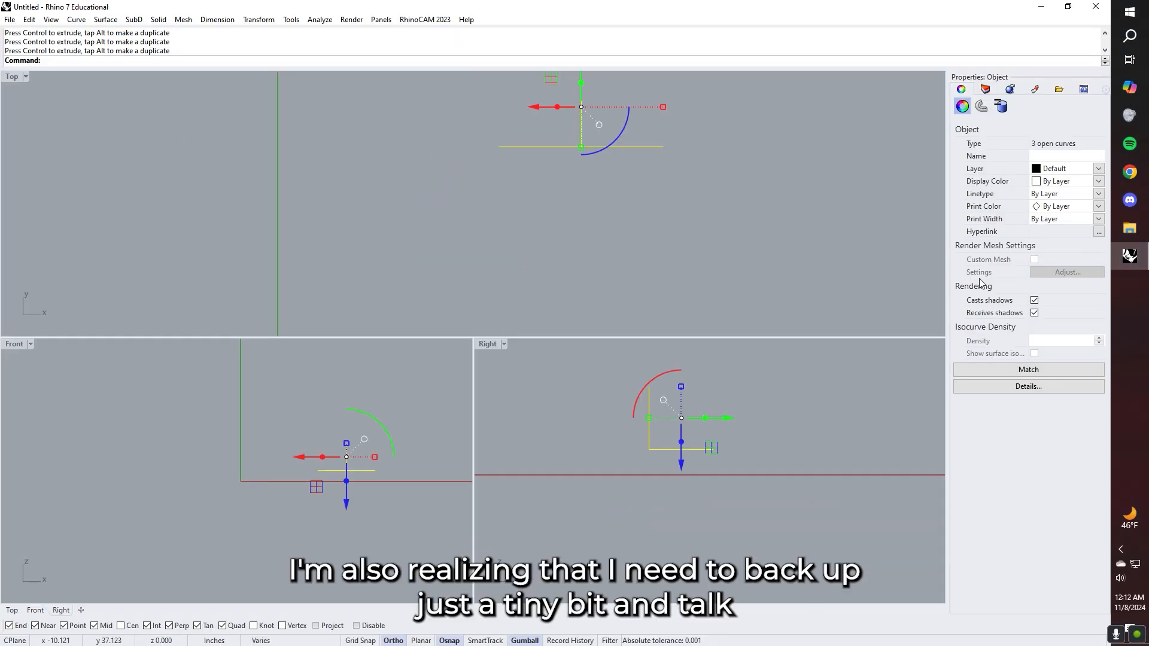
# Step: Deselect the three lines and switch the Top viewport to the Bottom view
pyautogui.click(484, 201)
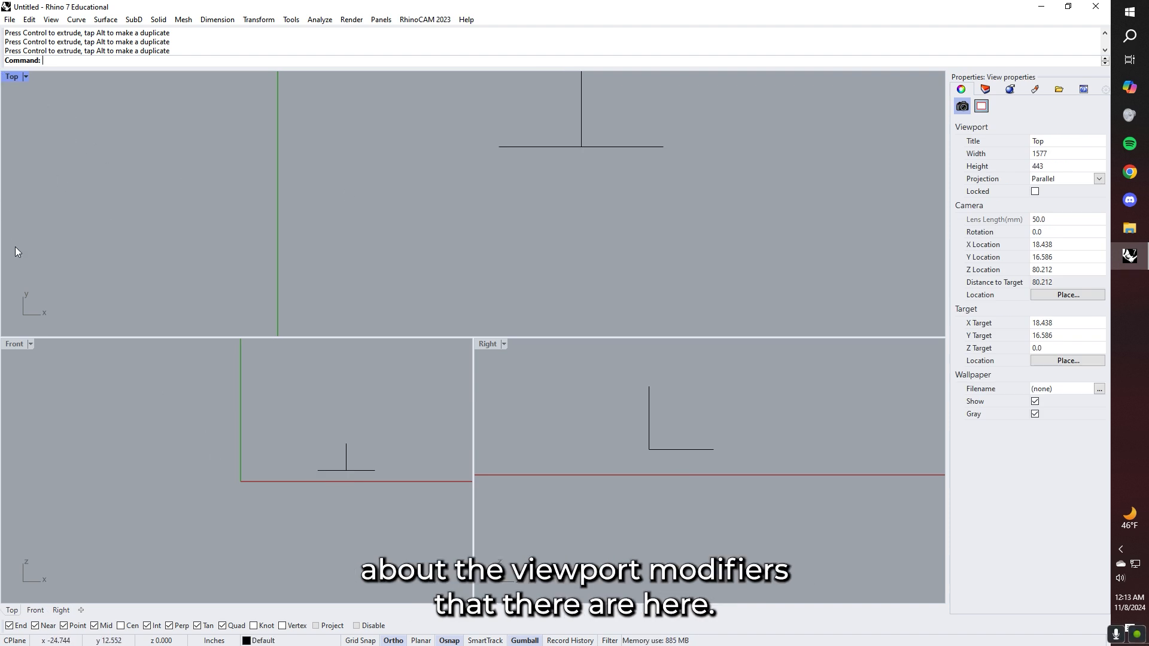
pyautogui.click(12, 76)
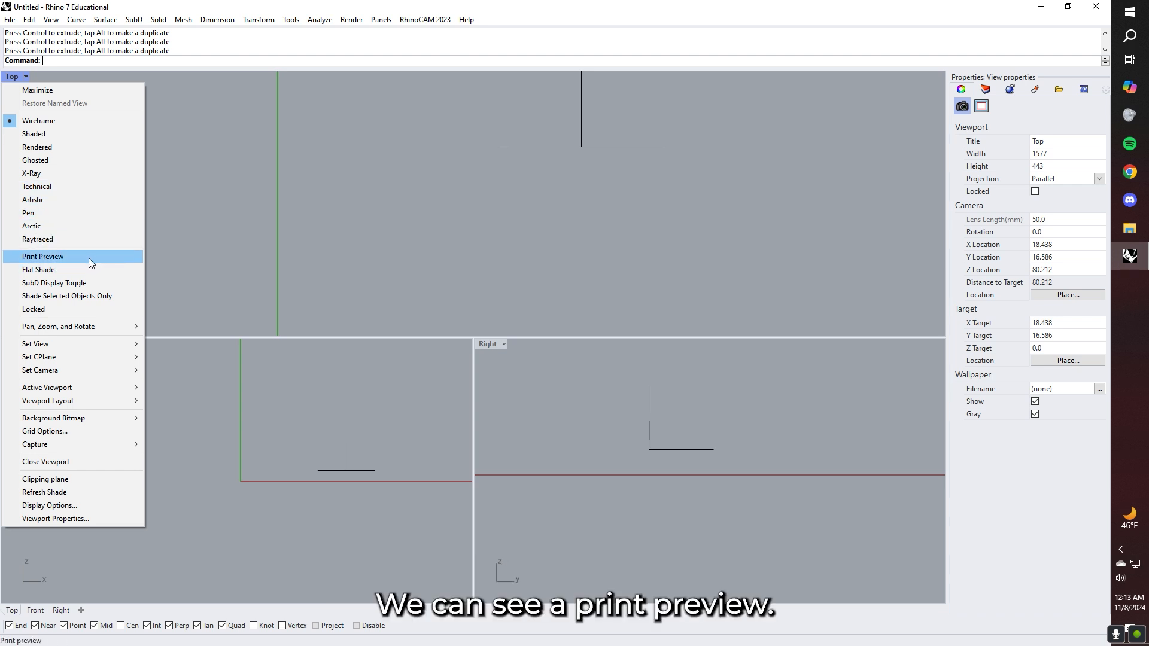
pyautogui.moveTo(86, 331)
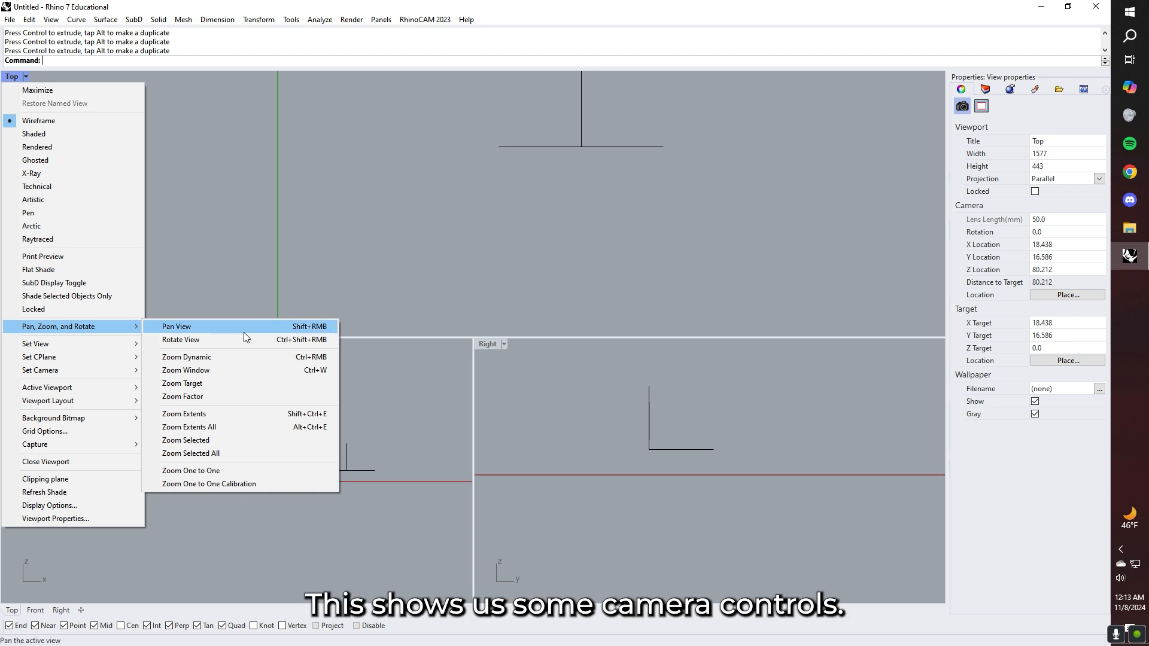
pyautogui.moveTo(102, 353)
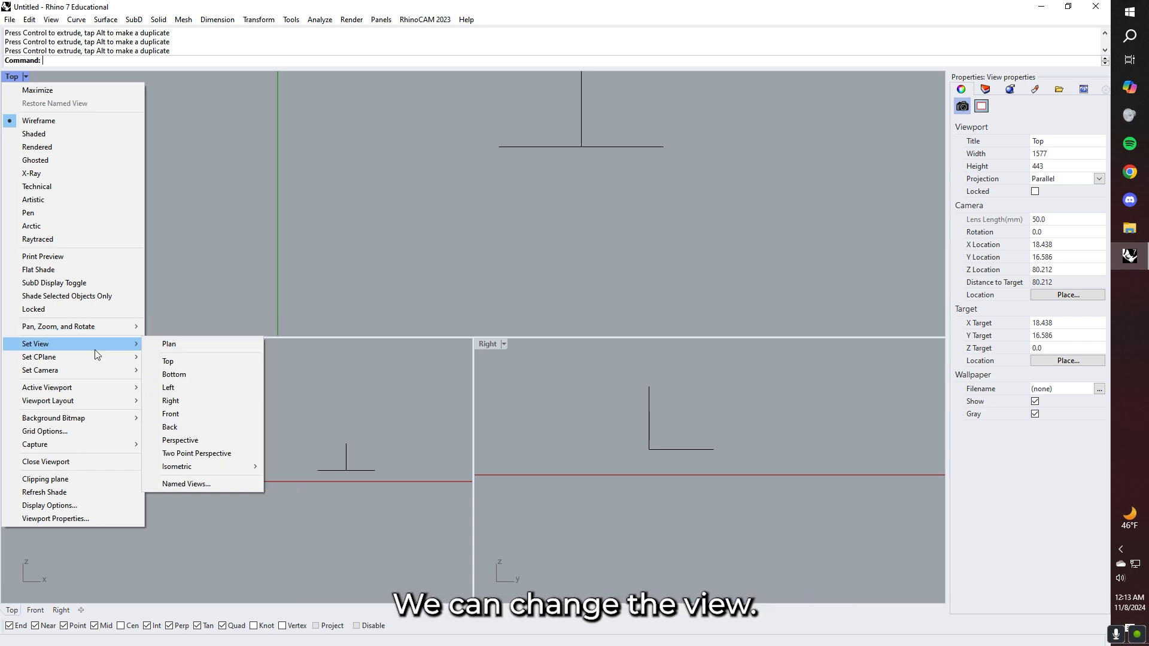
pyautogui.click(179, 376)
# Step: Set the Bottom viewport back to the Top view
pyautogui.click(39, 76)
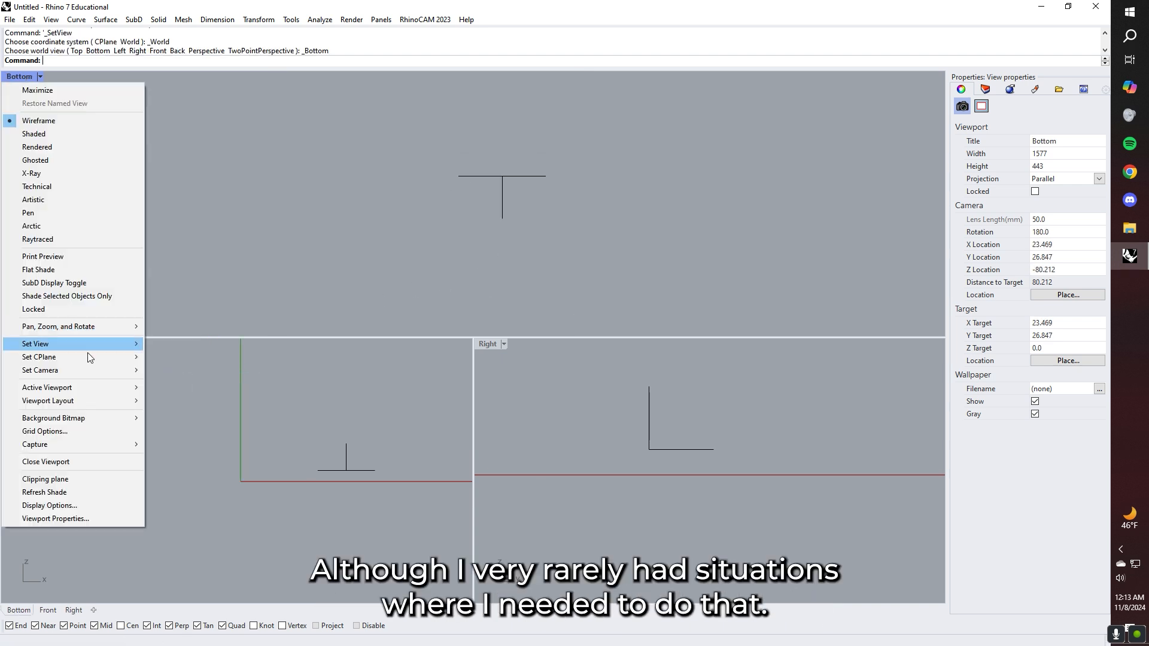
pyautogui.moveTo(73, 386)
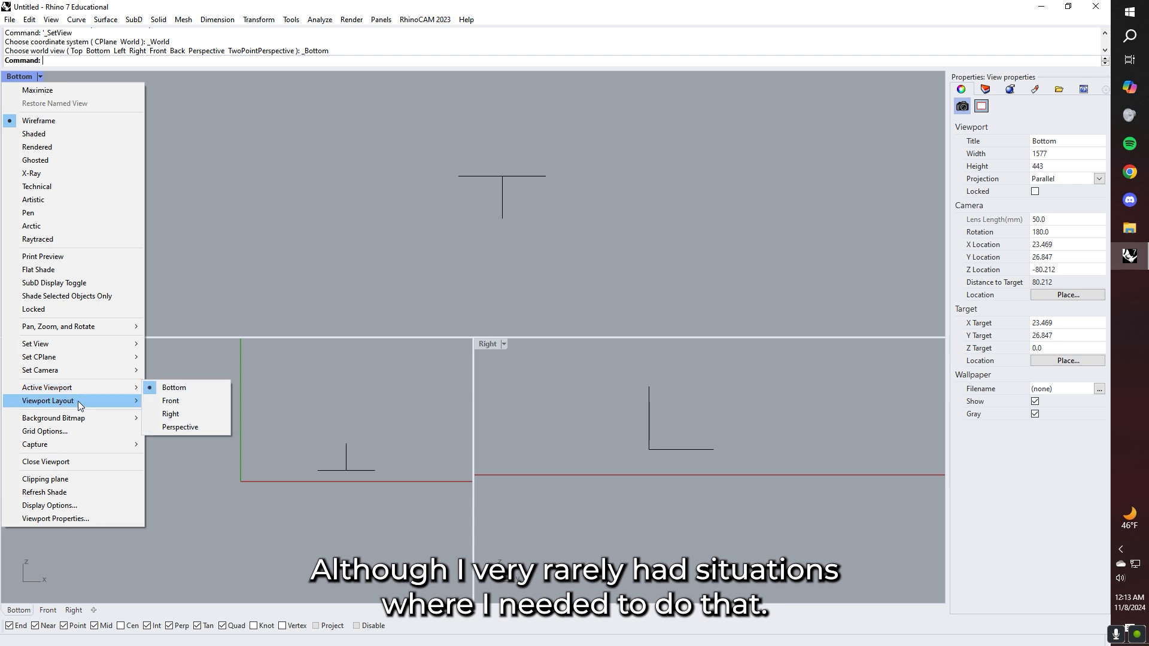
pyautogui.moveTo(99, 401)
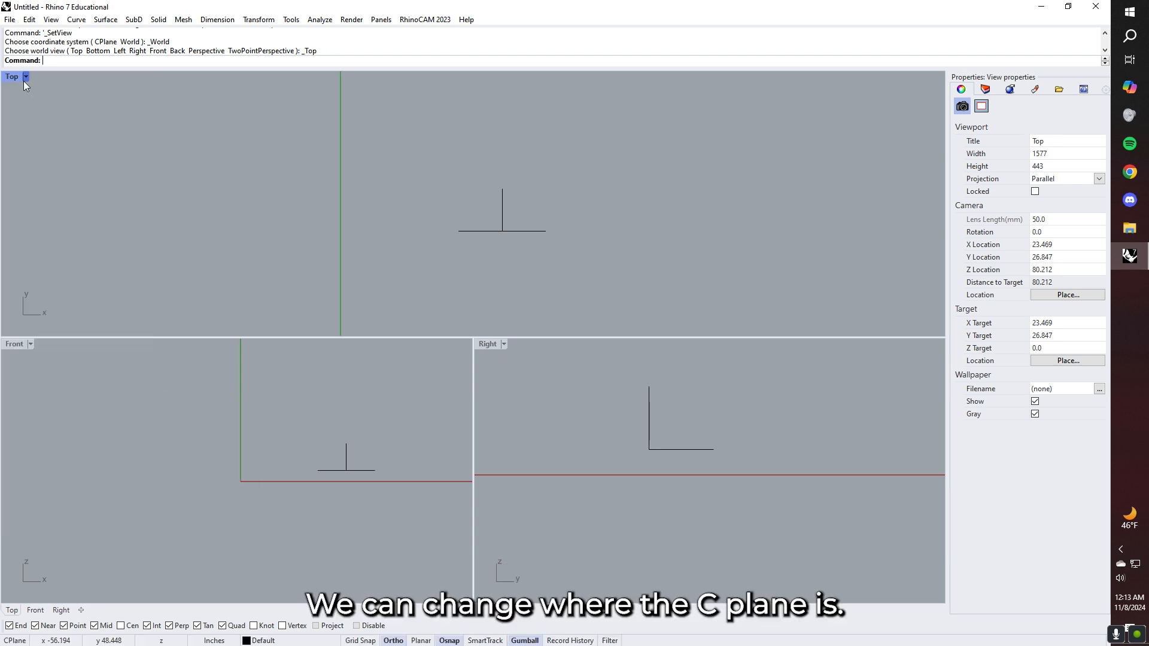
# Step: Look through the Set CPlane options of the Top viewport and leave them unchanged
pyautogui.click(25, 76)
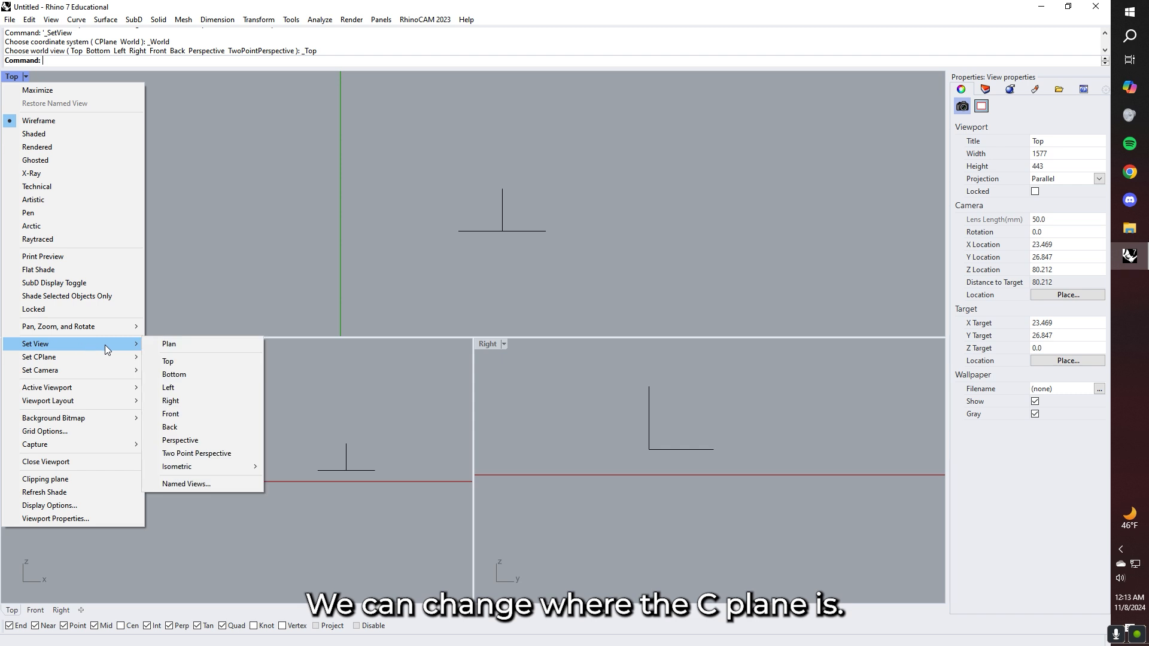
pyautogui.moveTo(108, 356)
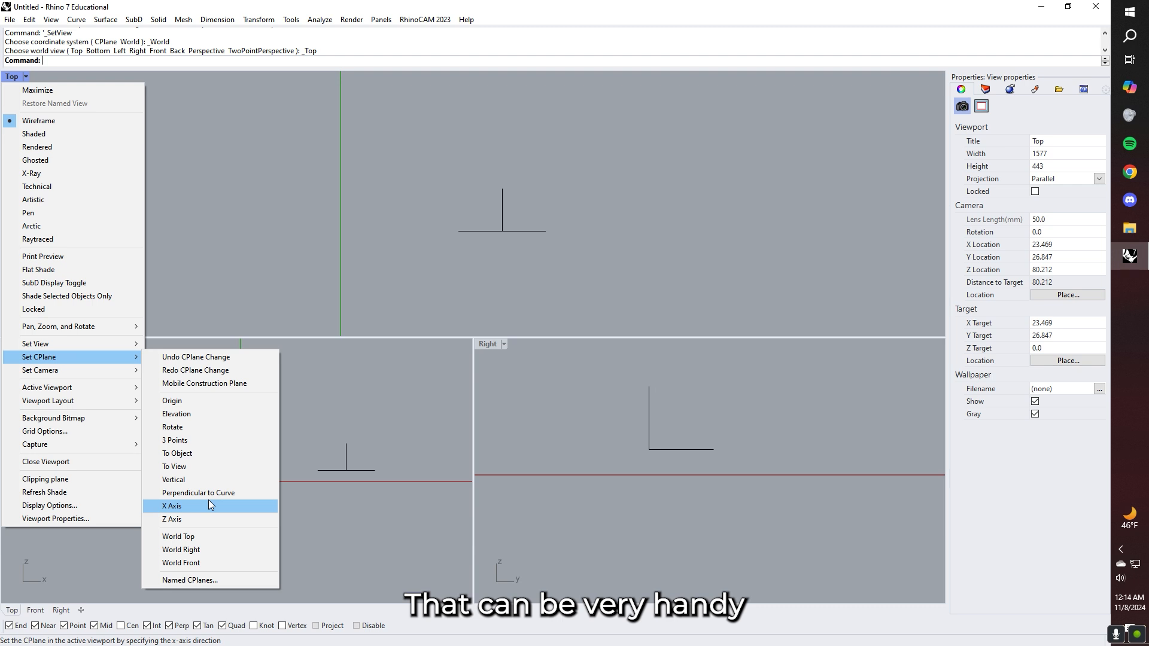
pyautogui.click(451, 412)
# Step: Bring the floating Perspective viewport onto this screen and raise the free end of the perpendicular ground line with the gumball
pyautogui.moveTo(1148, 180); pyautogui.dragTo(718, 1)
pyautogui.moveTo(514, 389); pyautogui.dragTo(500, 173, button='right')
pyautogui.scroll(8, 519, 297)
pyautogui.scroll(-2, 519, 301)
pyautogui.moveTo(608, 300); pyautogui.dragTo(527, 317, button='right')
pyautogui.click(602, 243)
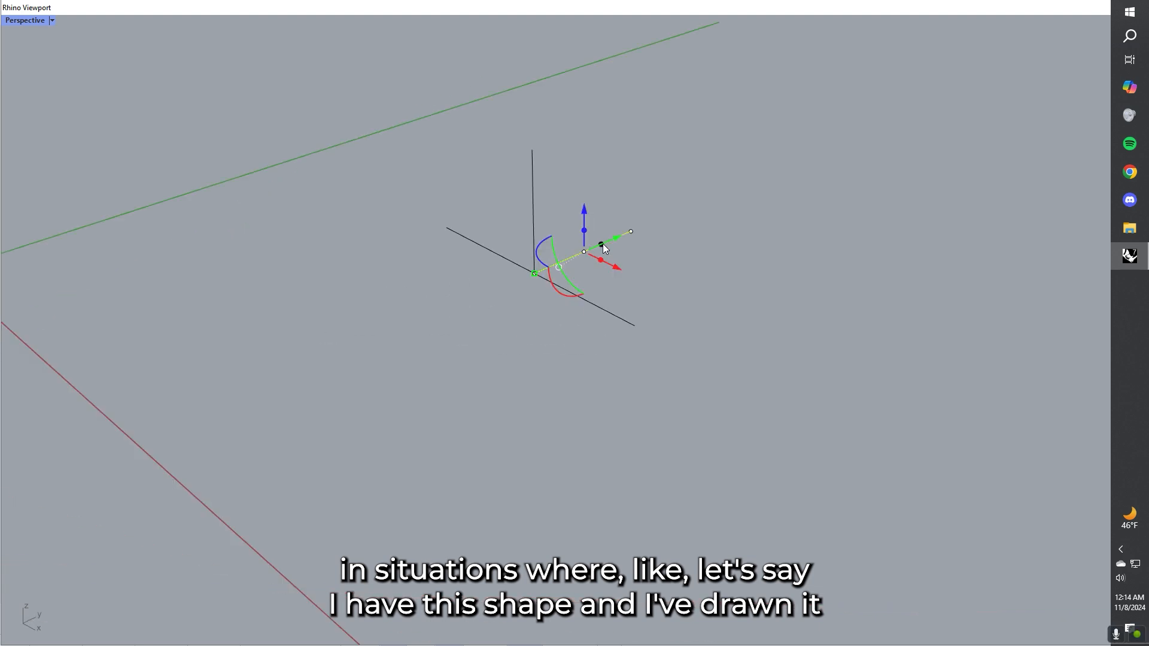
pyautogui.click(634, 231)
pyautogui.moveTo(636, 193); pyautogui.dragTo(636, 162)
pyautogui.click(661, 269)
# Step: Raise one end of the long crossing line with the gumball to tilt it out of the flat plane
pyautogui.click(609, 313)
pyautogui.click(635, 326)
pyautogui.moveTo(637, 299); pyautogui.dragTo(637, 269)
pyautogui.moveTo(614, 314); pyautogui.dragTo(645, 323, button='right')
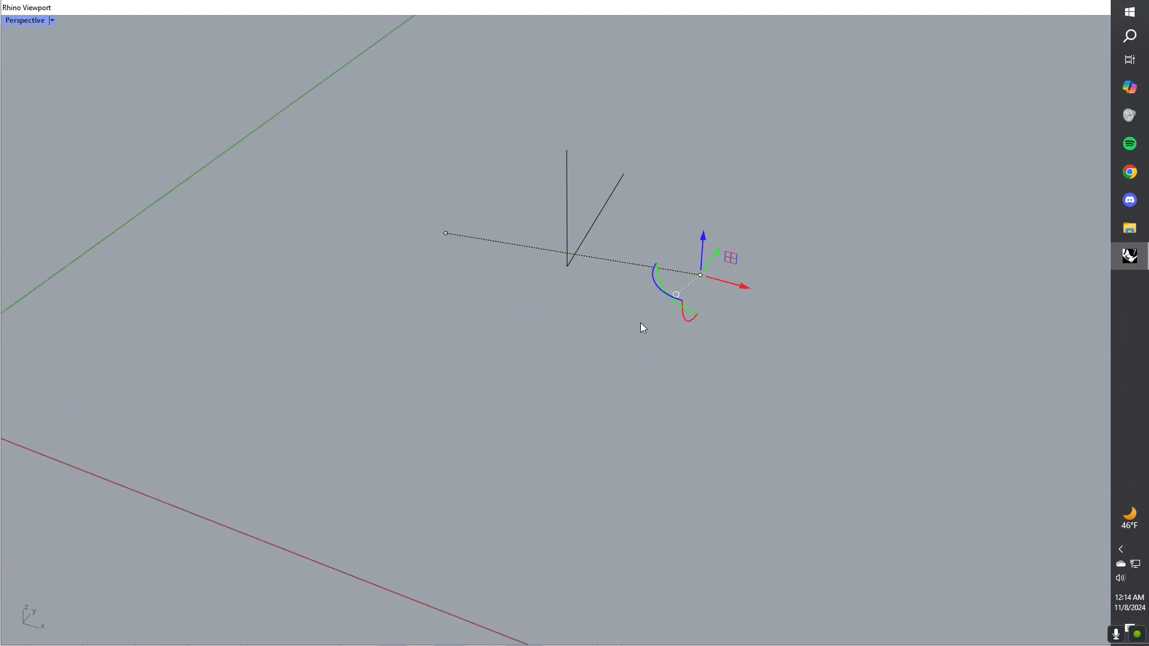
pyautogui.click(645, 323)
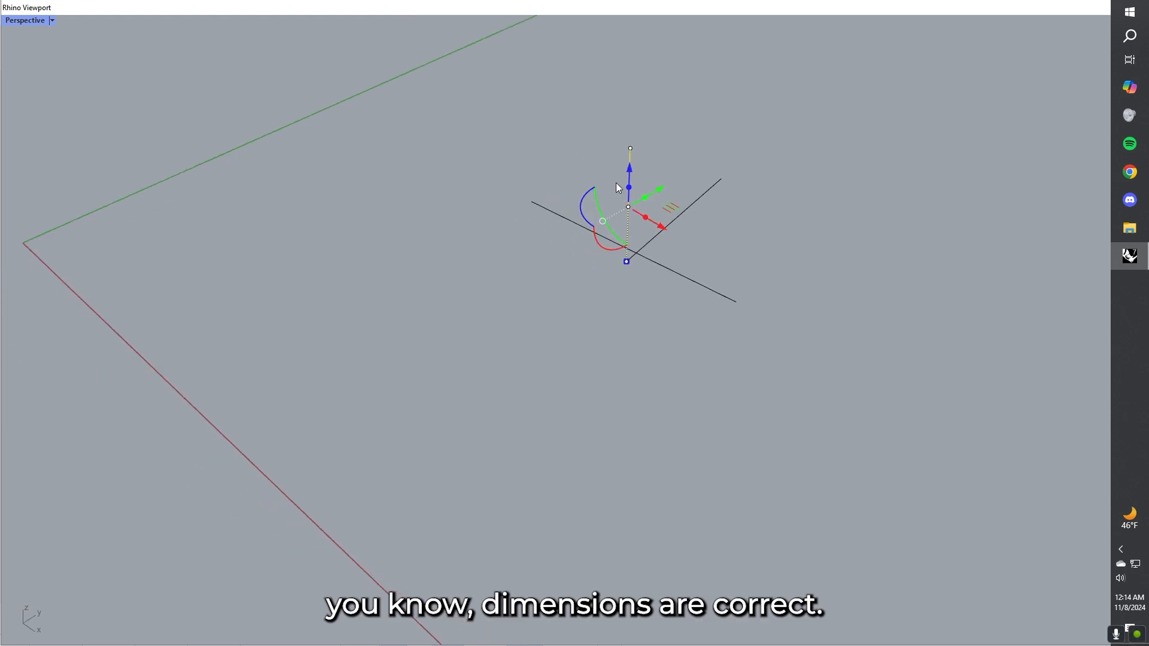
pyautogui.moveTo(688, 191); pyautogui.dragTo(742, 181)
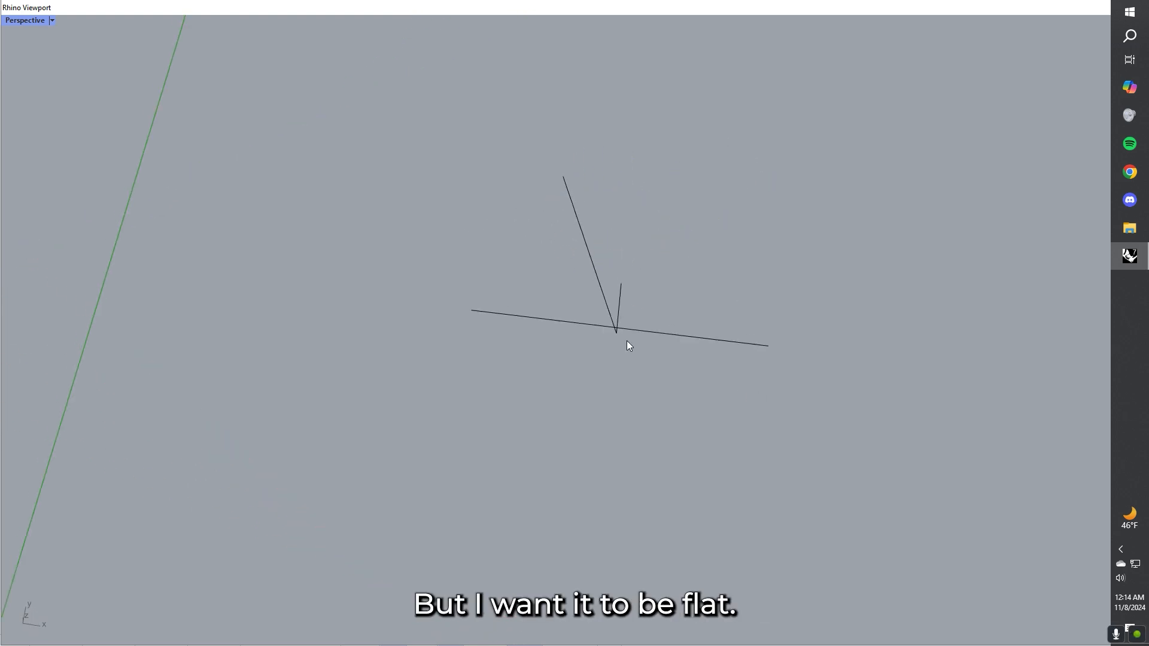
# Step: Select all three lines and project them onto the construction plane, keeping the originals
pyautogui.moveTo(629, 346); pyautogui.dragTo(611, 423, button='right')
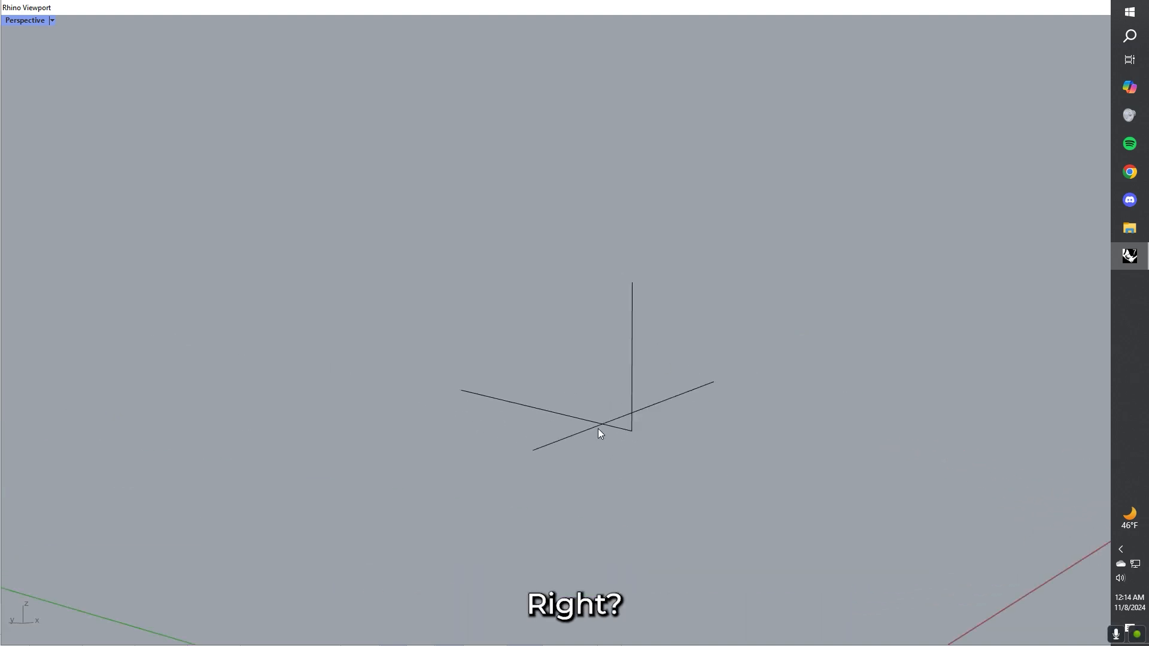
pyautogui.scroll(-5, 598, 428)
pyautogui.moveTo(598, 428); pyautogui.dragTo(509, 353, button='right')
pyautogui.moveTo(492, 313); pyautogui.dragTo(767, 495)
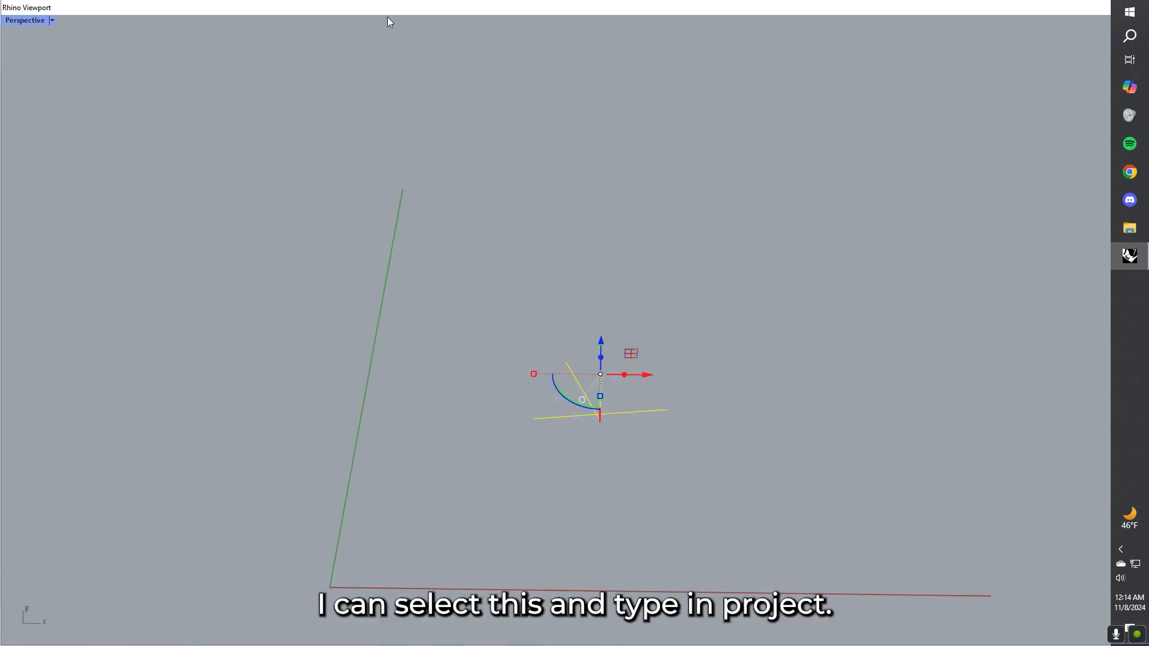
pyautogui.write('project')
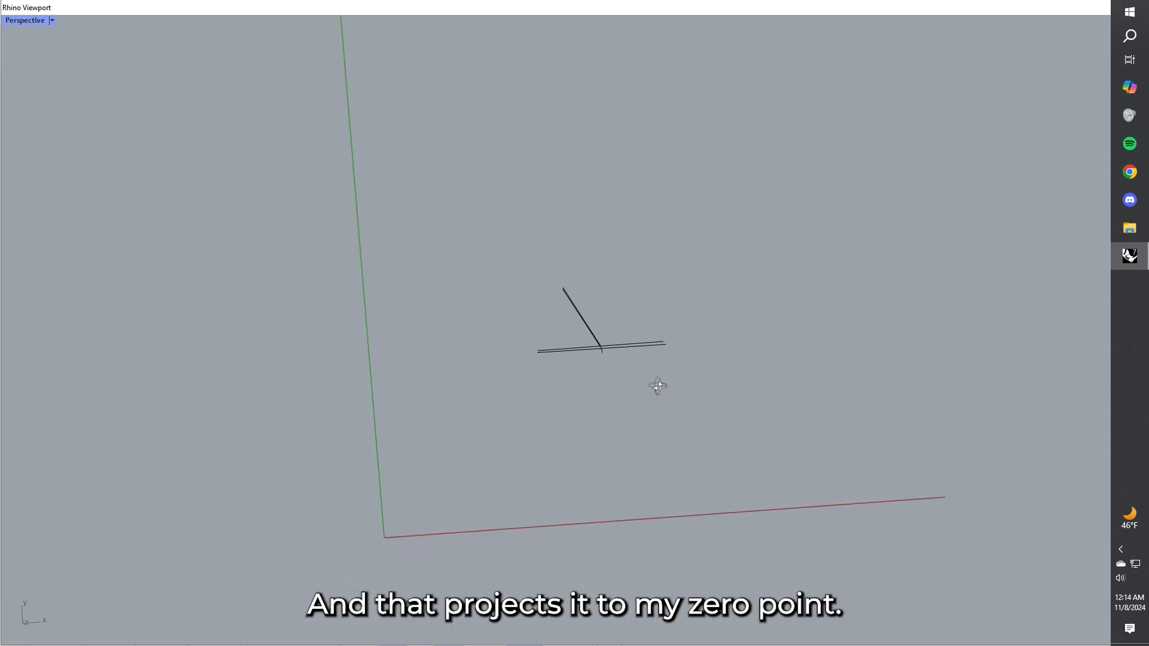
# Step: Move the original three lines sideways, away from their flat projection, and compare both sets from several angles
pyautogui.moveTo(658, 386); pyautogui.dragTo(672, 449, button='right')
pyautogui.moveTo(672, 448); pyautogui.dragTo(670, 422)
pyautogui.moveTo(674, 458); pyautogui.dragTo(681, 423, button='right')
pyautogui.moveTo(681, 424); pyautogui.dragTo(537, 389)
pyautogui.moveTo(642, 399); pyautogui.dragTo(460, 398)
pyautogui.click(617, 394)
pyautogui.moveTo(626, 350); pyautogui.dragTo(669, 483, button='right')
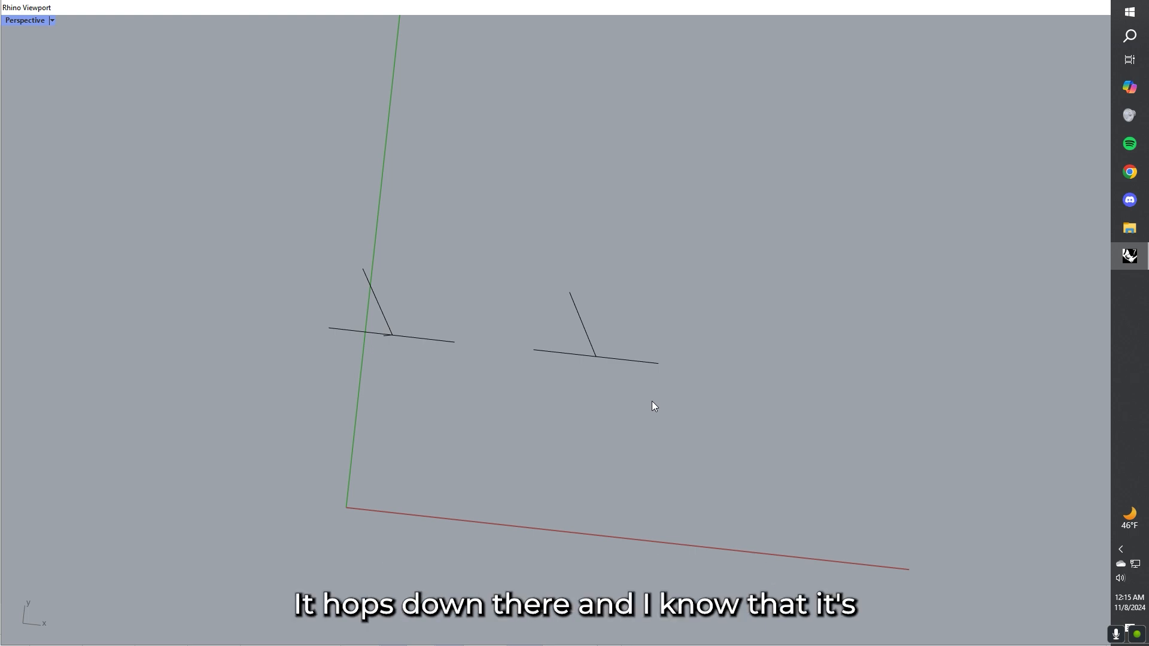
pyautogui.moveTo(610, 433)
pyautogui.mouseDown(button='right')
pyautogui.moveTo(613, 333)
pyautogui.moveTo(610, 507)
pyautogui.moveTo(587, 290)
pyautogui.moveTo(598, 351)
pyautogui.moveTo(618, 267)
pyautogui.moveTo(634, 467)
pyautogui.moveTo(637, 435)
pyautogui.mouseUp(button='right')
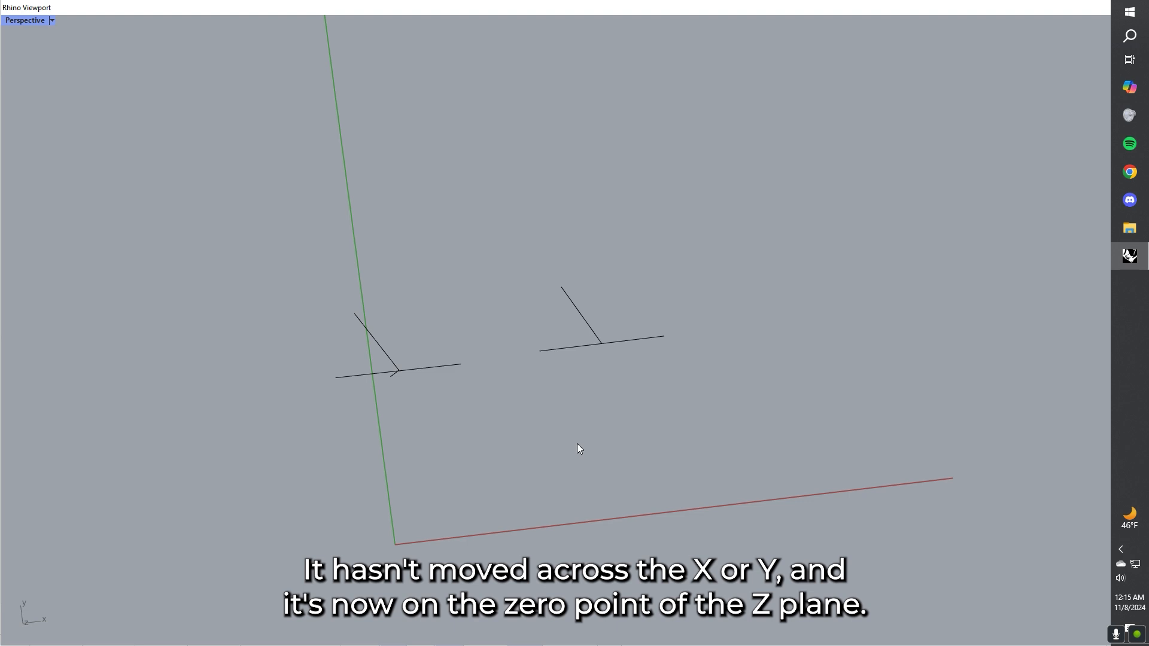
# Step: Delete all curves and move the floating Perspective viewport off the main Rhino window
pyautogui.hotkey('ctrl', 'a')
pyautogui.press('Delete')
pyautogui.moveTo(318, 5); pyautogui.dragTo(373, 150)
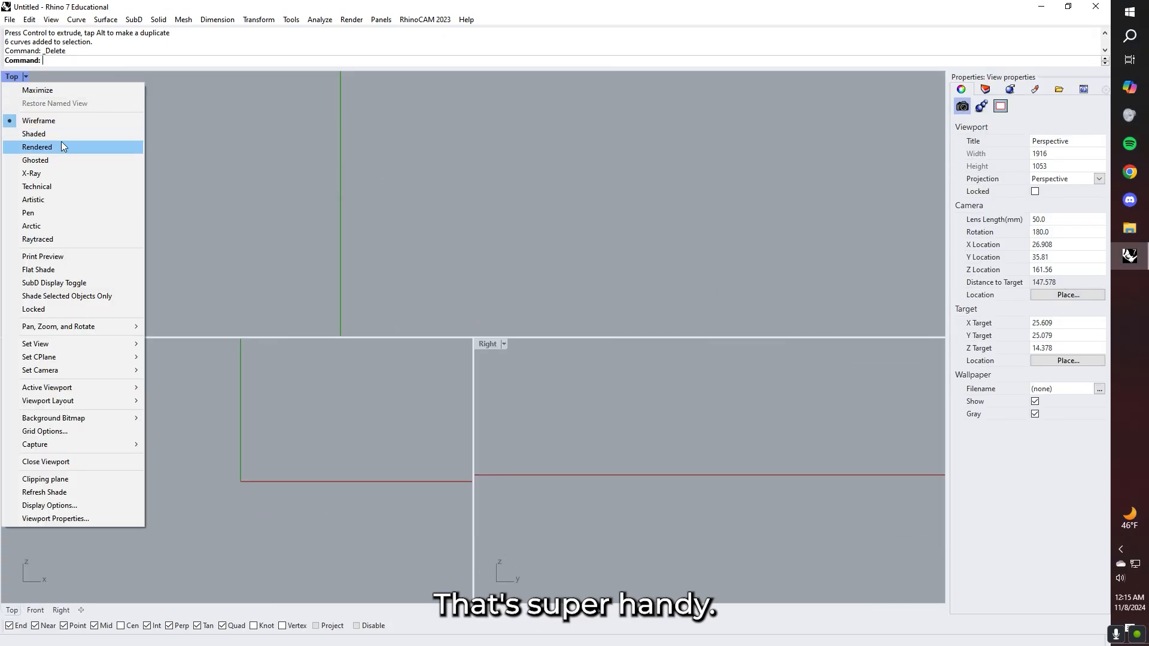
# Step: Turn on the grid display for the viewports in the grid options
pyautogui.click(82, 433)
pyautogui.click(486, 279)
pyautogui.click(642, 507)
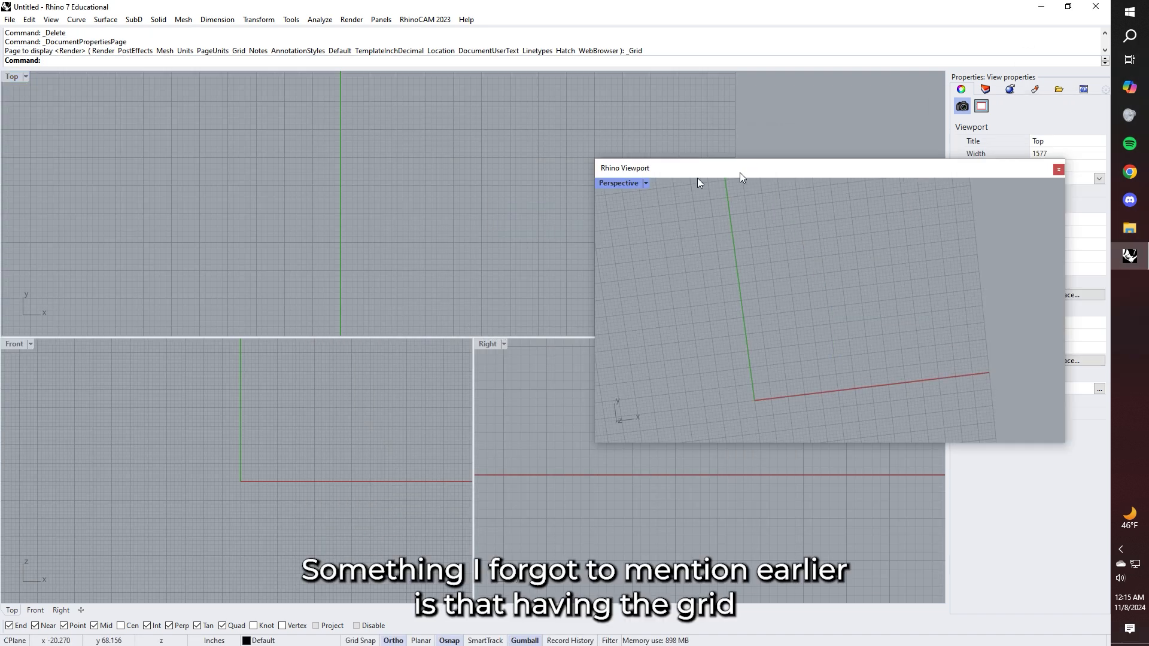
# Step: Examine the grid in the maximized Perspective viewport from above and at a low angle
pyautogui.doubleClick(740, 173)
pyautogui.scroll(-8, 513, 393)
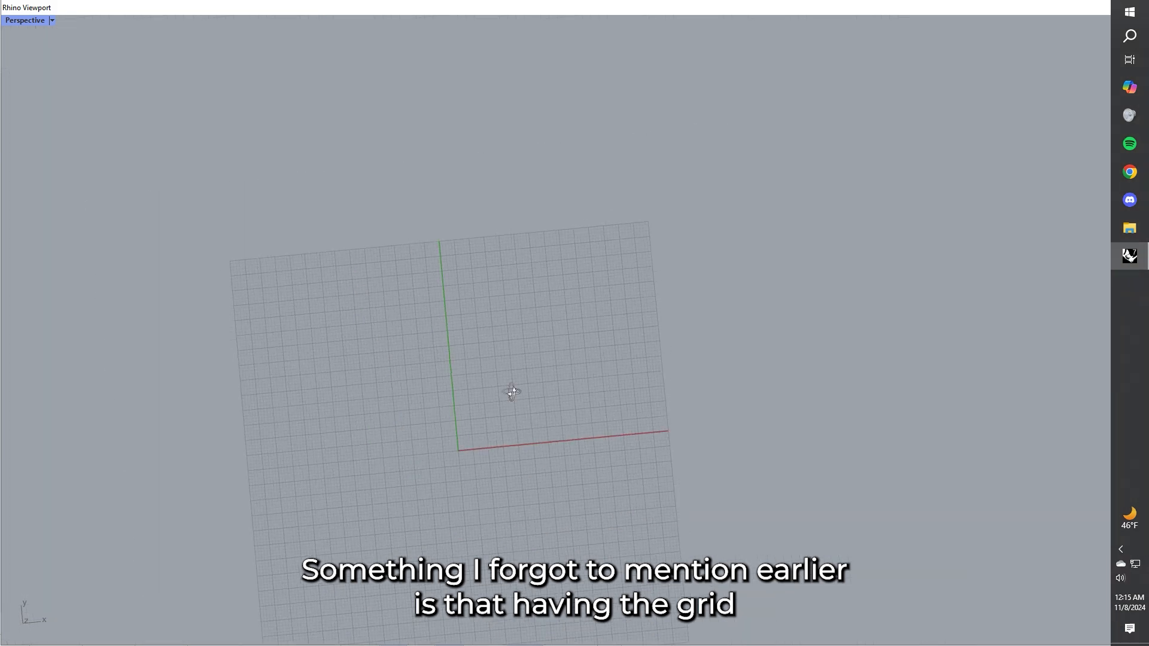
pyautogui.moveTo(513, 392); pyautogui.dragTo(497, 371, button='right')
pyautogui.scroll(9, 497, 371)
pyautogui.moveTo(535, 324); pyautogui.dragTo(610, 328, button='right')
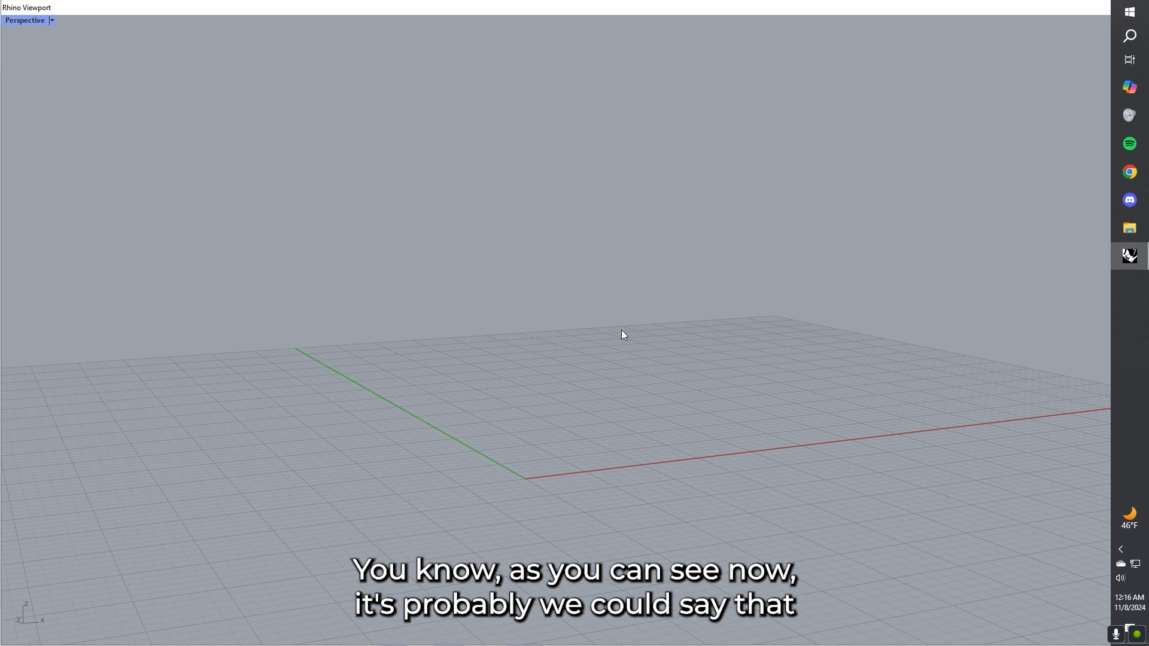
pyautogui.moveTo(619, 324); pyautogui.dragTo(587, 405, button='right')
pyautogui.moveTo(419, 207); pyautogui.dragTo(1146, 304)
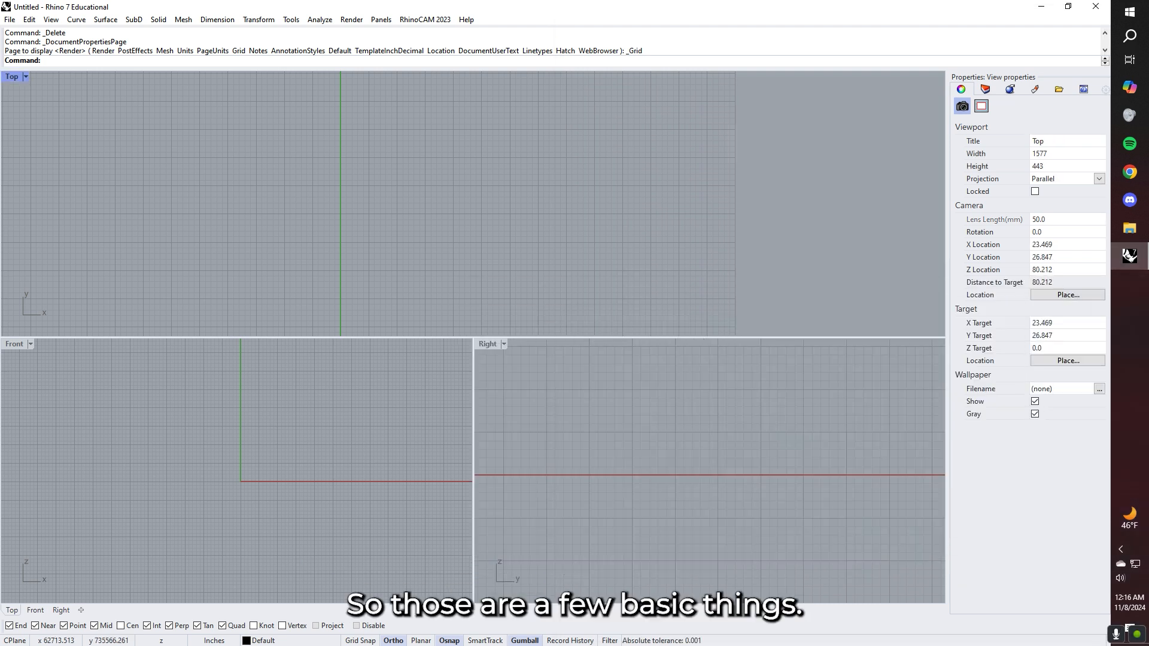
# Step: Maximize the floating Perspective viewport and draw a small closed square on the grid from individual line segments
pyautogui.moveTo(1146, 185); pyautogui.dragTo(648, 178)
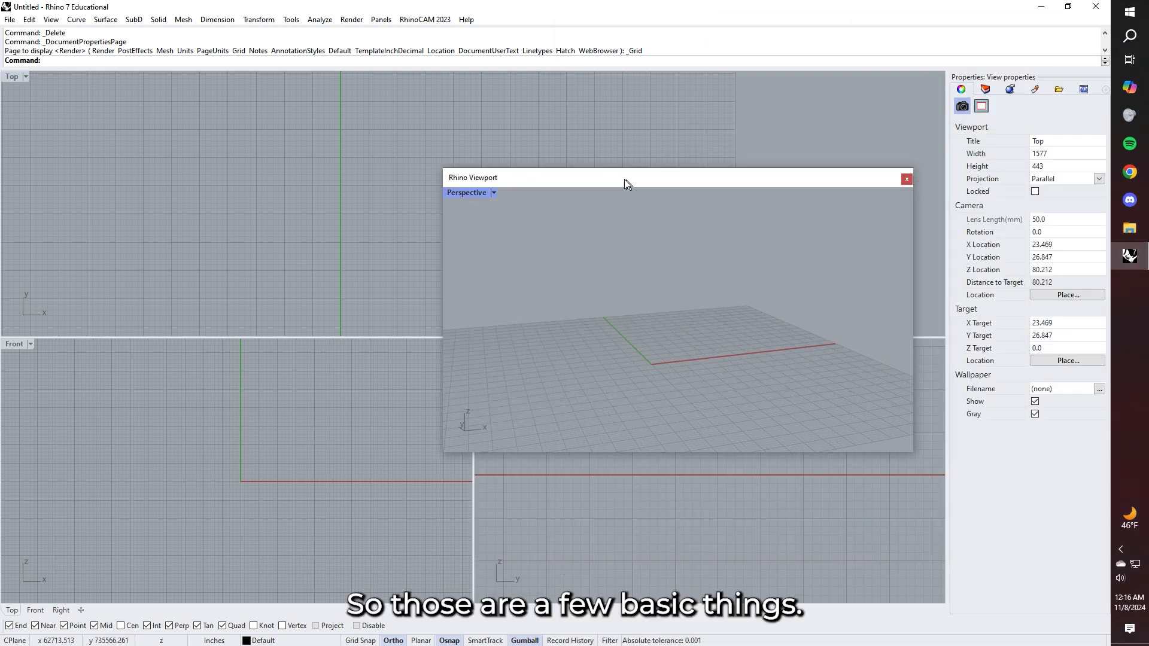
pyautogui.doubleClick(648, 179)
pyautogui.click(496, 338)
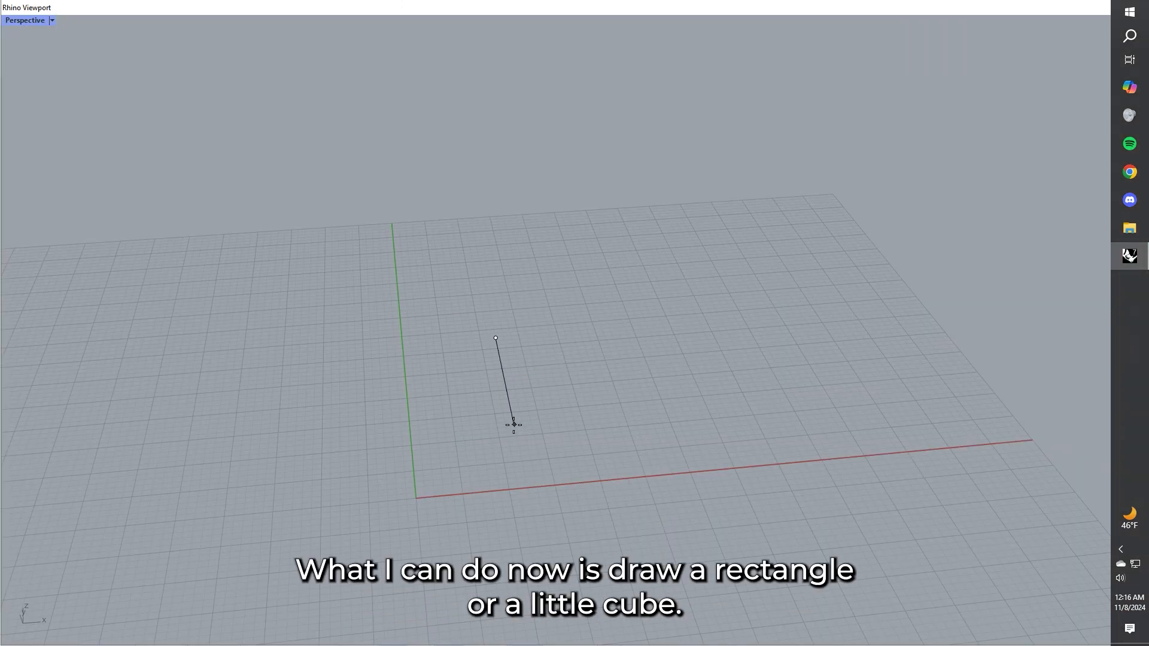
pyautogui.click(513, 426)
pyautogui.scroll(4, 496, 371)
pyautogui.scroll(-9, 495, 368)
pyautogui.rightClick(520, 384)
pyautogui.click(525, 390)
pyautogui.click(597, 378)
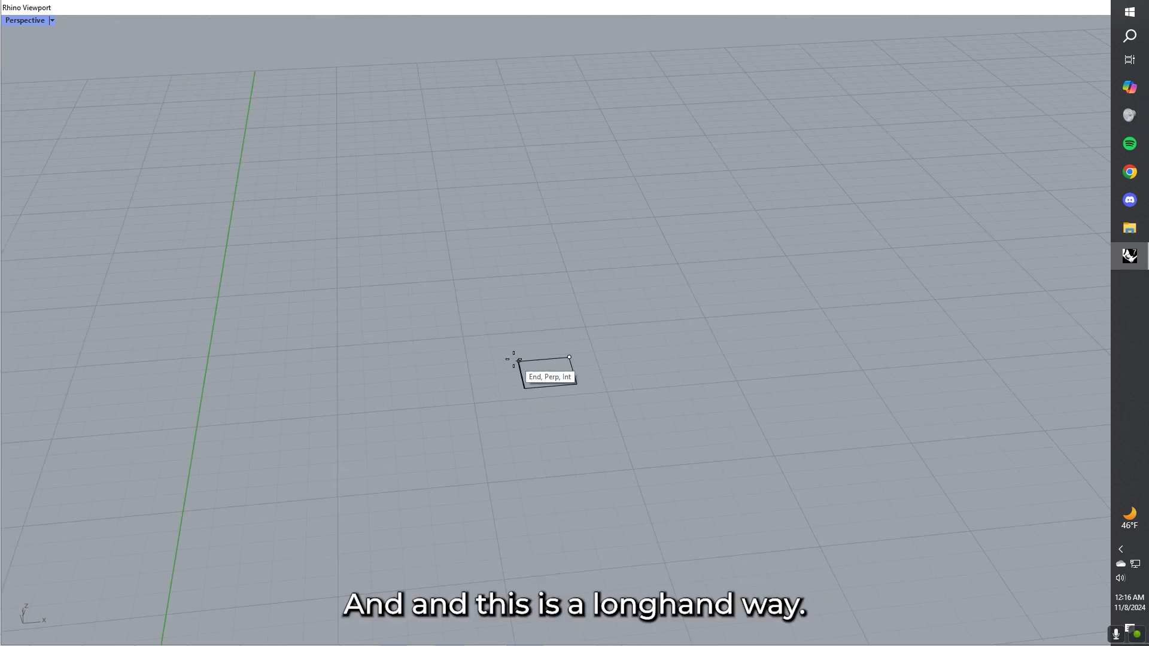
pyautogui.click(516, 360)
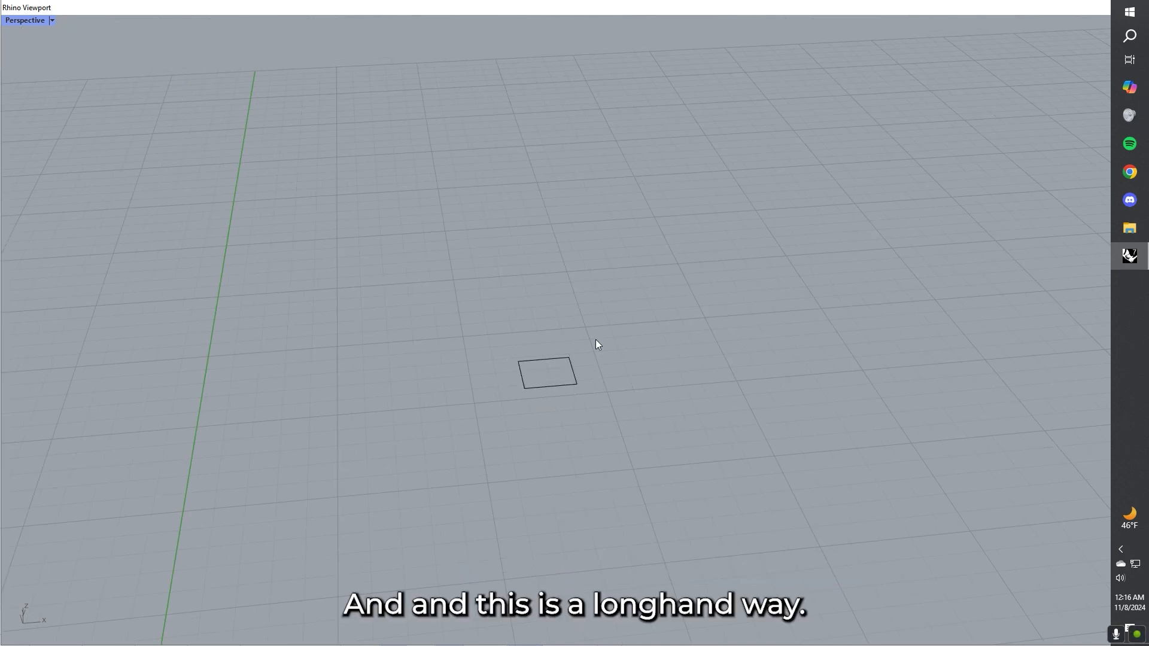
# Step: Select the square outline and extrude it upward into a small cube
pyautogui.moveTo(537, 294); pyautogui.dragTo(453, 322, button='right')
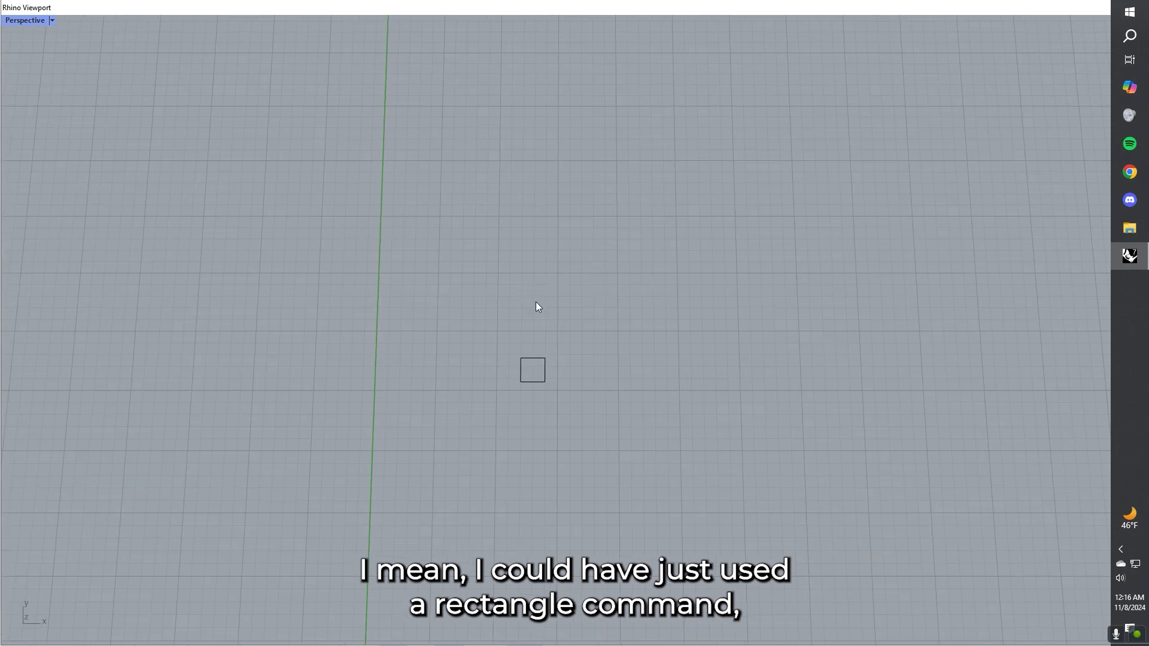
pyautogui.scroll(8, 523, 364)
pyautogui.keyDown('shift'); pyautogui.moveTo(523, 364); pyautogui.dragTo(480, 330, button='right'); pyautogui.keyUp('shift')
pyautogui.moveTo(452, 297); pyautogui.dragTo(623, 415)
pyautogui.click(602, 371)
pyautogui.moveTo(602, 372)
pyautogui.mouseDown(button='right')
pyautogui.moveTo(525, 231)
pyautogui.moveTo(552, 328)
pyautogui.moveTo(594, 379)
pyautogui.mouseUp(button='right')
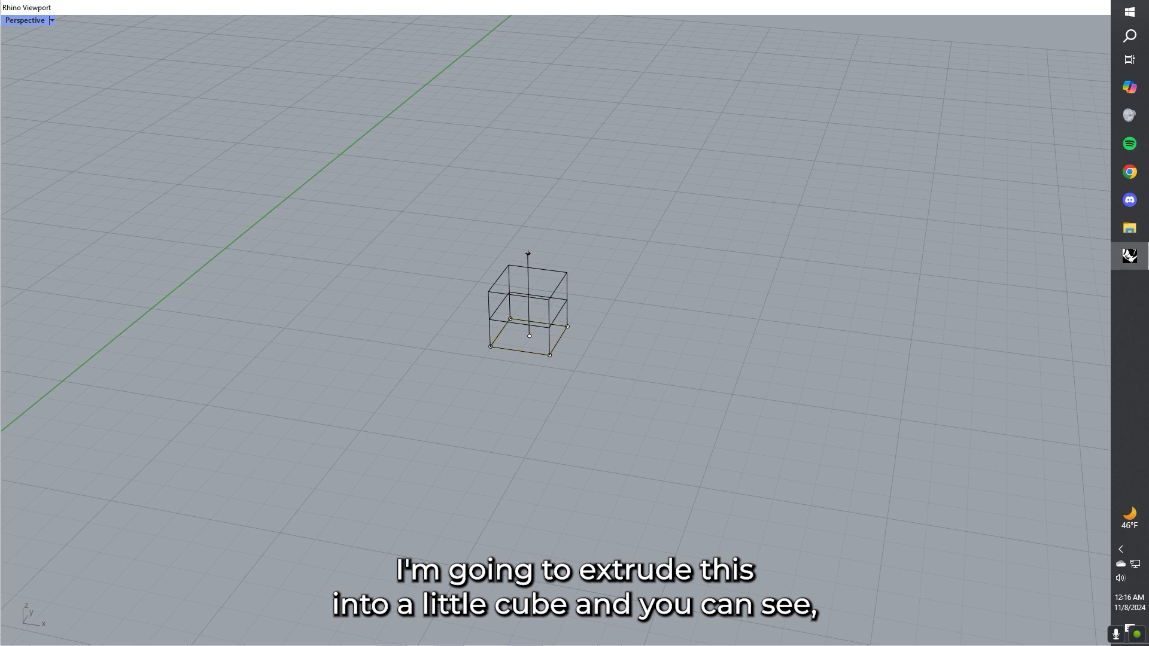
pyautogui.click(528, 253)
pyautogui.click(626, 279)
# Step: Select the extruded cube and move it sideways along the red axis, clear of its flat square outline
pyautogui.moveTo(626, 278); pyautogui.dragTo(502, 321, button='right')
pyautogui.scroll(3, 501, 321)
pyautogui.click(494, 329)
pyautogui.click(510, 273)
pyautogui.click(472, 329)
pyautogui.click(515, 241)
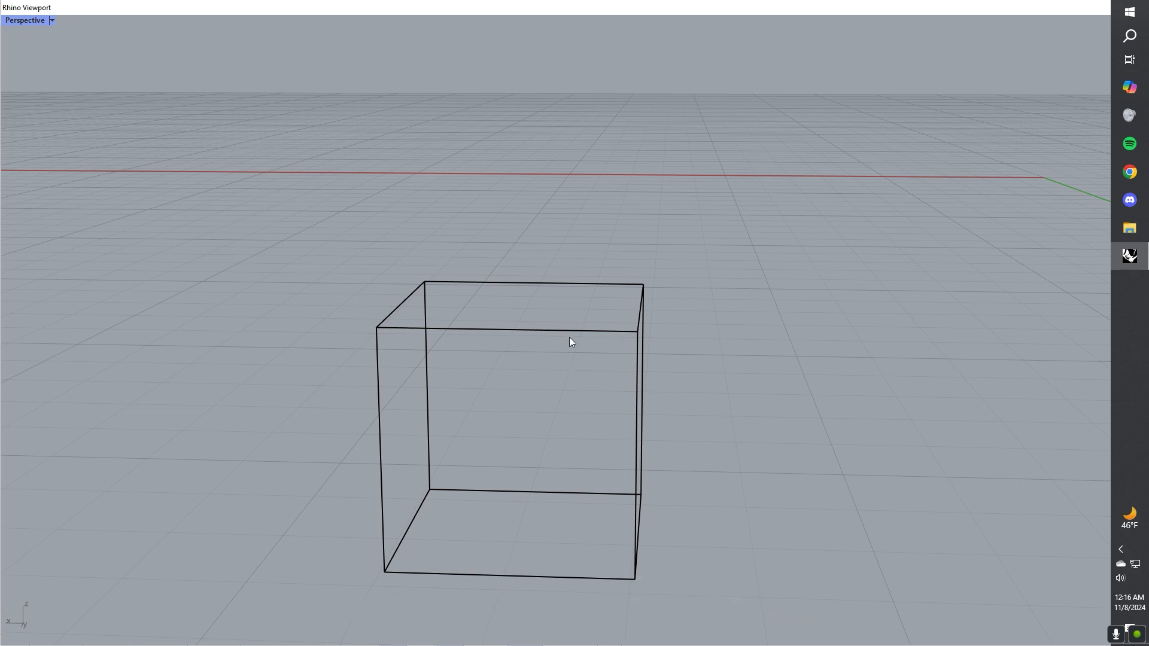
pyautogui.click(594, 331)
pyautogui.moveTo(475, 418); pyautogui.dragTo(744, 458)
pyautogui.click(653, 533)
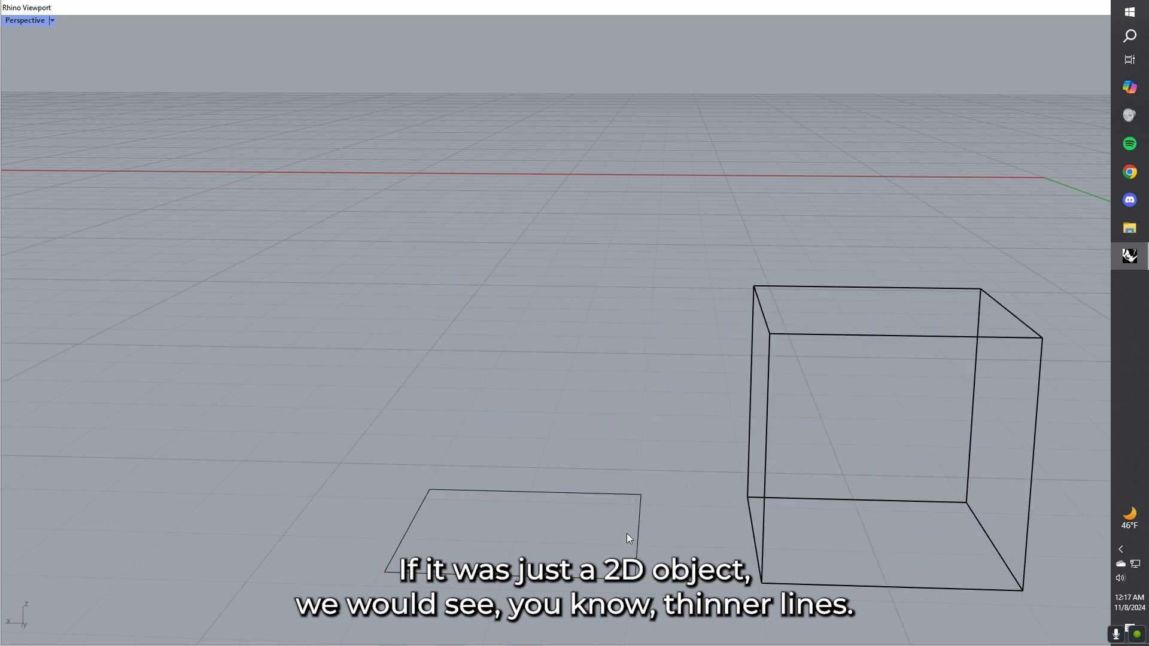
# Step: Duplicate the cube's top and bottom borders and move the copied outlines beside the cube
pyautogui.click(828, 336)
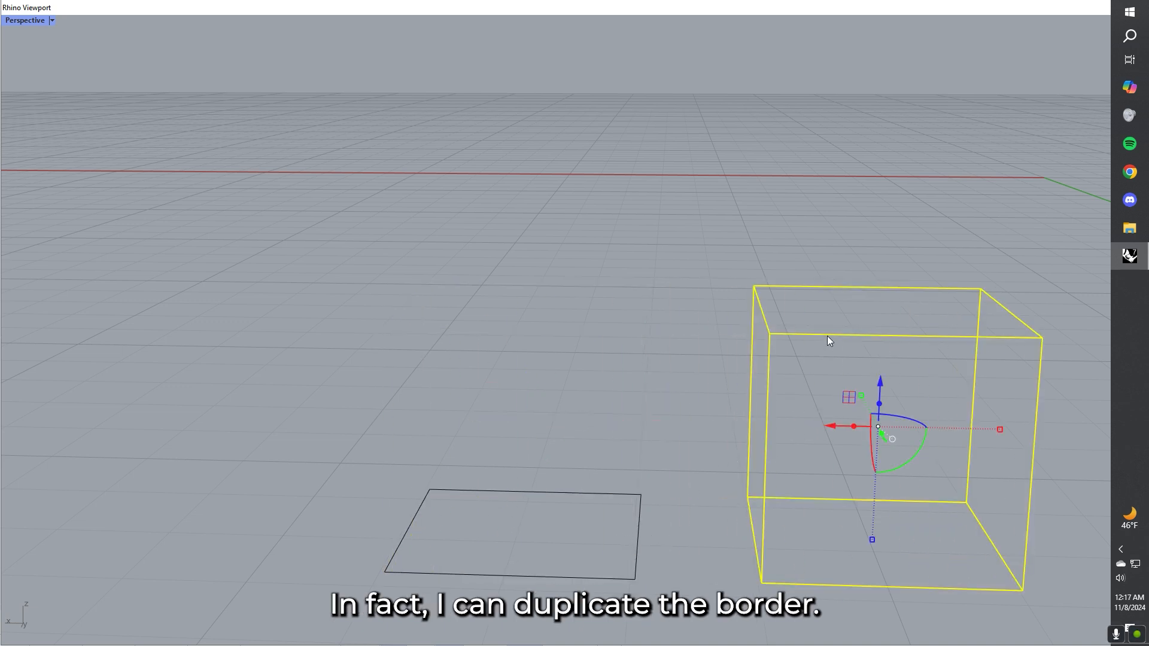
pyautogui.scroll(-4, 760, 356)
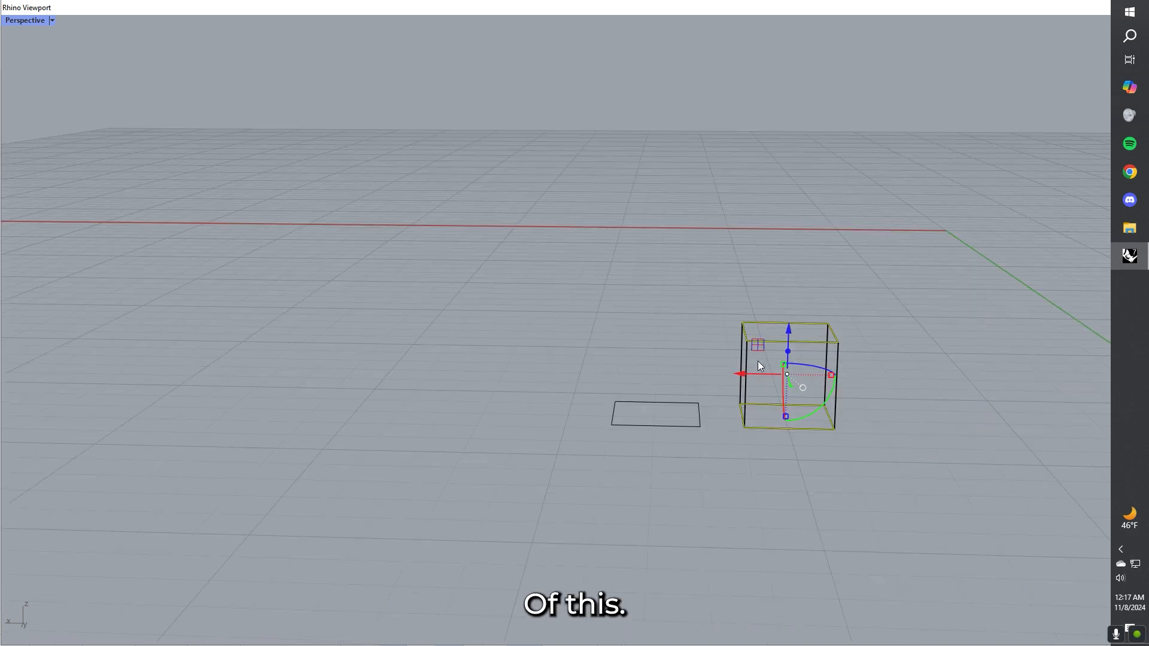
pyautogui.click(713, 376)
pyautogui.moveTo(713, 375); pyautogui.dragTo(790, 293, button='right')
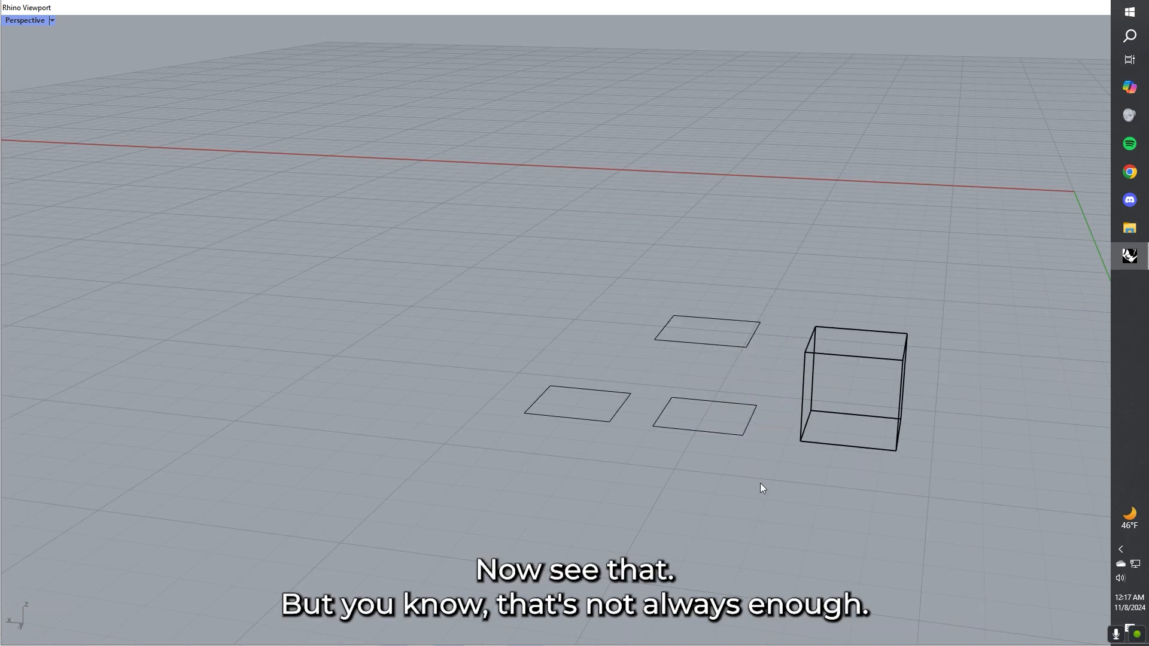
# Step: Delete all the flat square outlines, leaving only the cube
pyautogui.moveTo(761, 483); pyautogui.dragTo(534, 312)
pyautogui.press('Delete')
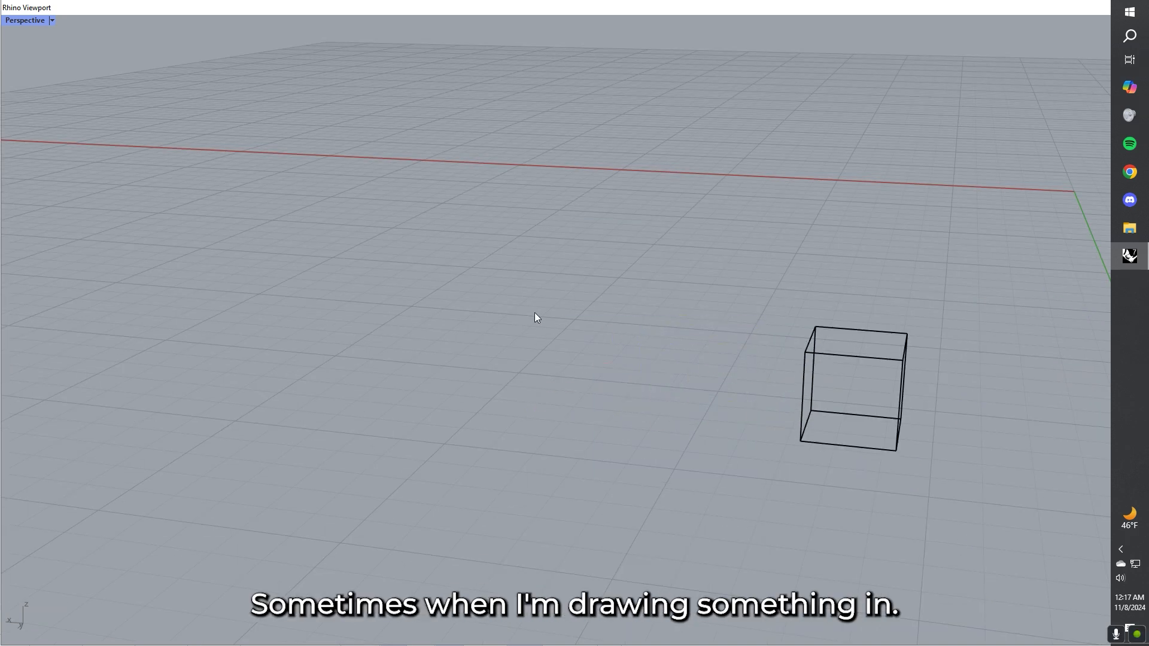
# Step: Set the Perspective viewport to Shaded display and view the extruded cube from another angle
pyautogui.scroll(-3, 569, 378)
pyautogui.moveTo(569, 379); pyautogui.dragTo(562, 423, button='right')
pyautogui.scroll(5, 563, 422)
pyautogui.scroll(-4, 597, 354)
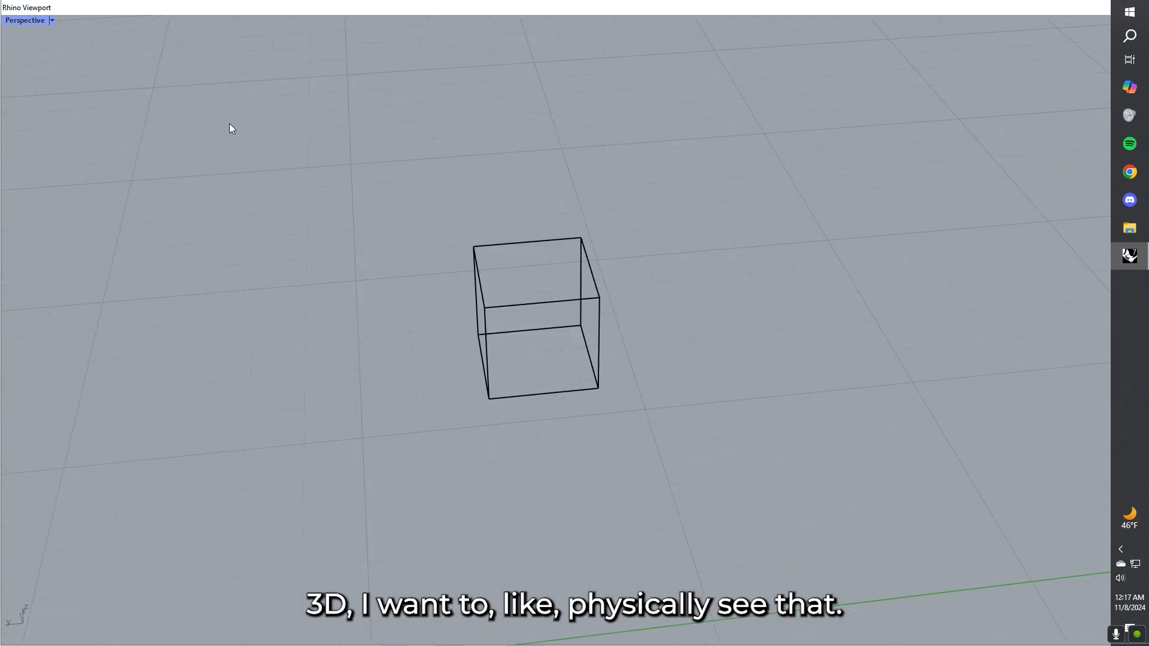
pyautogui.click(52, 20)
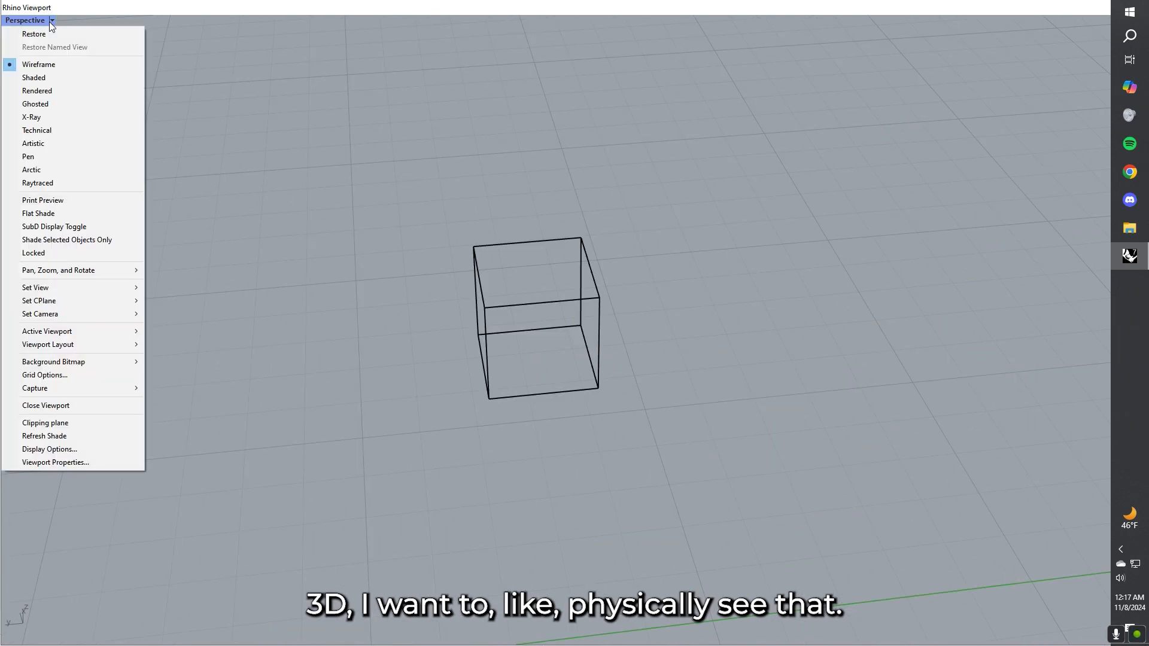
pyautogui.click(72, 79)
pyautogui.moveTo(383, 179)
pyautogui.mouseDown(button='right')
pyautogui.moveTo(413, 193)
pyautogui.moveTo(451, 256)
pyautogui.moveTo(467, 374)
pyautogui.moveTo(336, 261)
pyautogui.moveTo(441, 243)
pyautogui.moveTo(421, 367)
pyautogui.moveTo(385, 201)
pyautogui.moveTo(469, 262)
pyautogui.moveTo(525, 202)
pyautogui.mouseUp(button='right')
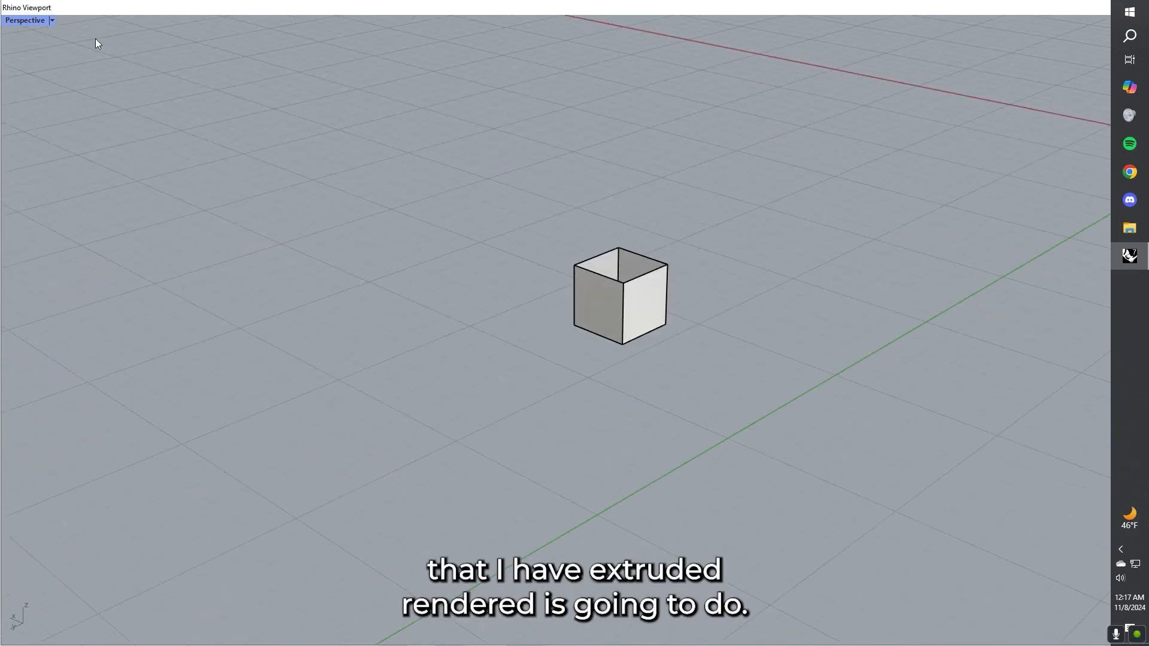
# Step: Set the Perspective viewport to Rendered display and examine the cube's shading from several sides
pyautogui.click(53, 19)
pyautogui.click(74, 91)
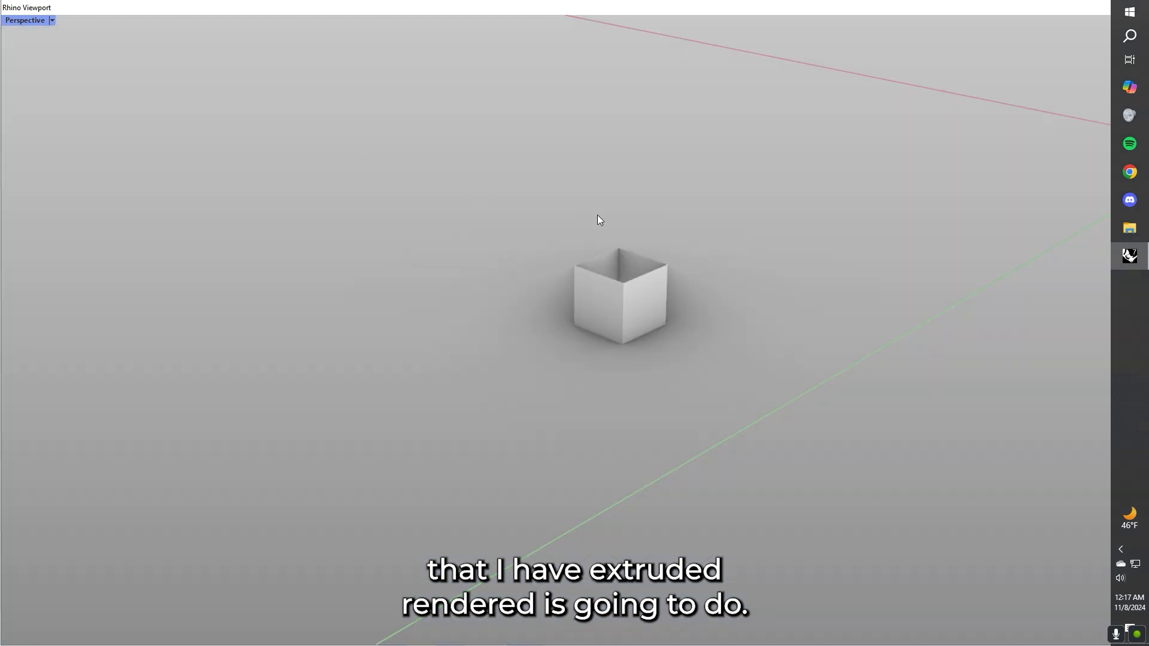
pyautogui.moveTo(673, 290); pyautogui.dragTo(427, 227, button='right')
pyautogui.moveTo(504, 274); pyautogui.dragTo(564, 354, button='right')
pyautogui.moveTo(610, 318); pyautogui.dragTo(445, 328, button='right')
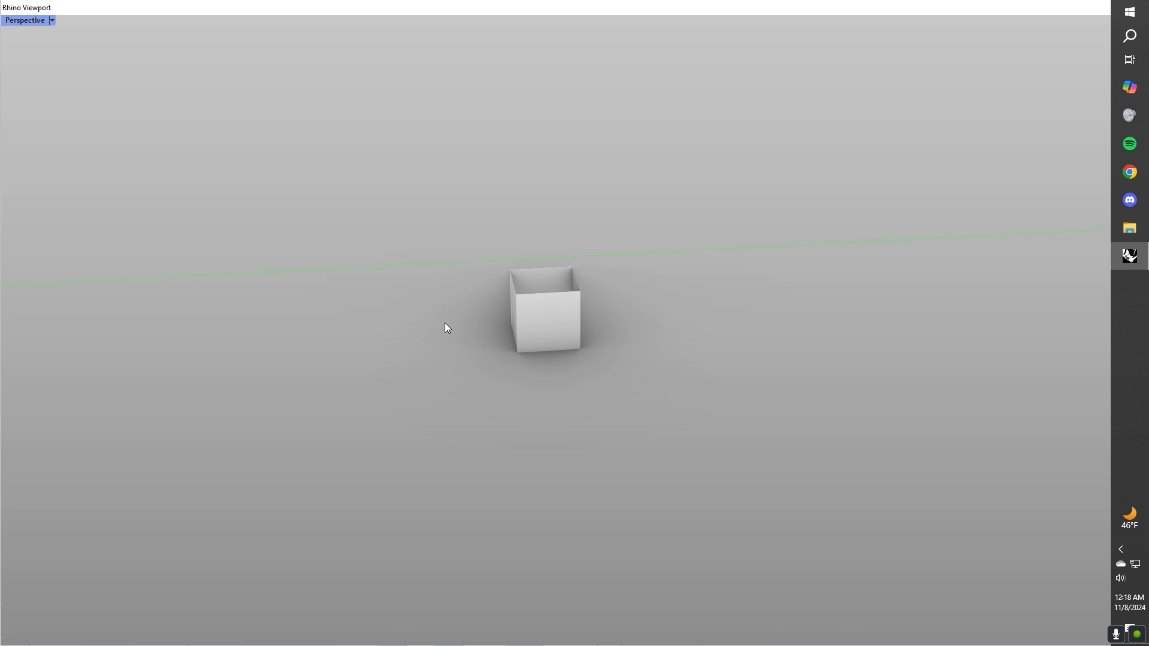
pyautogui.moveTo(532, 373); pyautogui.dragTo(454, 335, button='right')
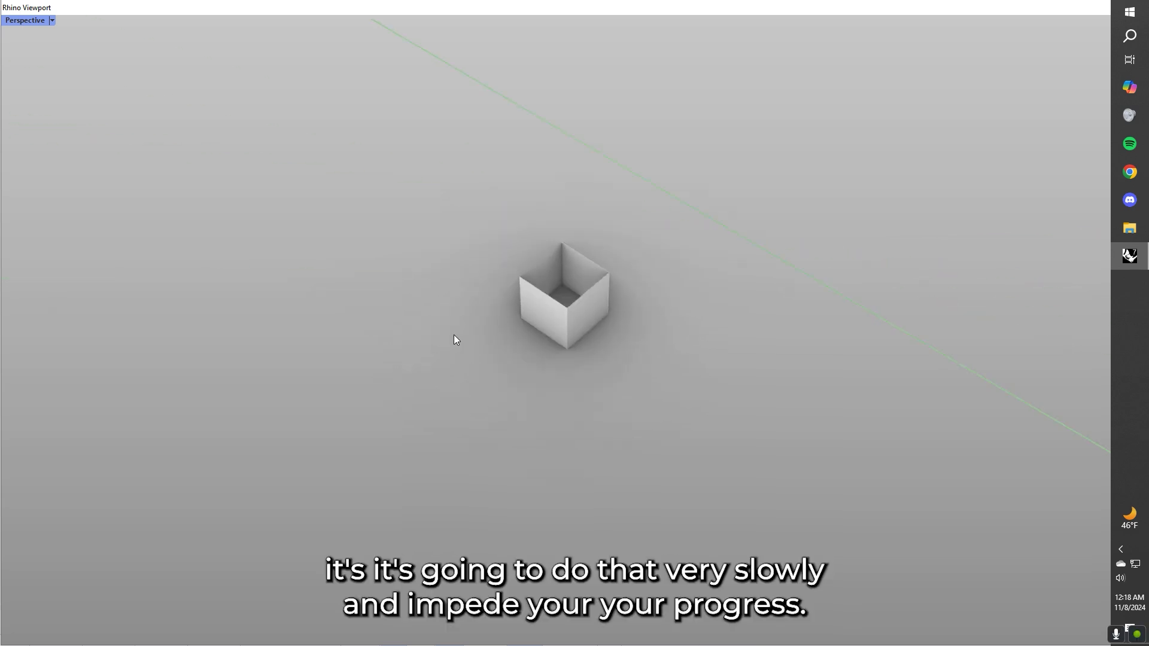
# Step: Set the Perspective viewport to Ghosted display and examine the cube's semi-transparent surfaces
pyautogui.click(54, 21)
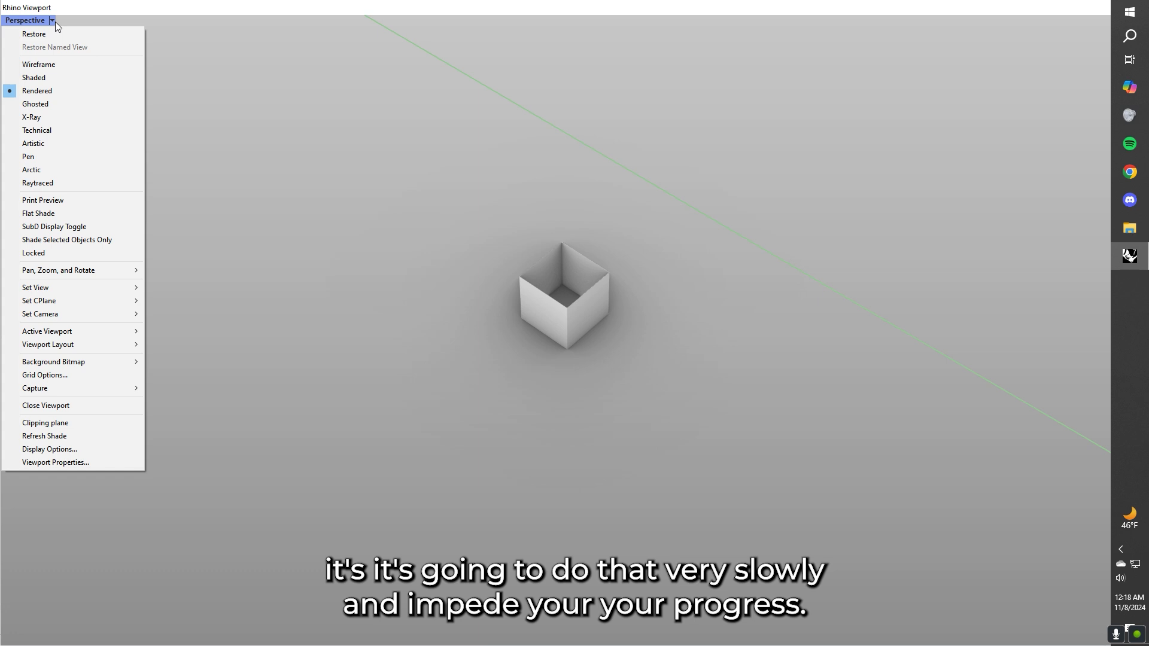
pyautogui.click(56, 111)
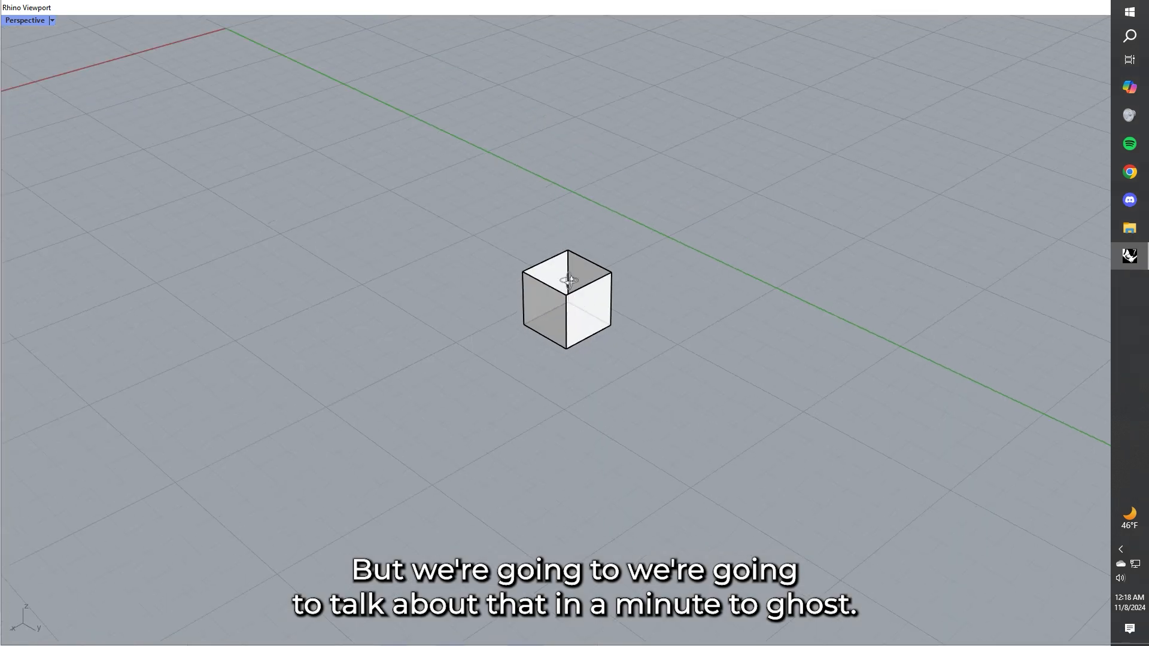
pyautogui.scroll(3, 570, 299)
pyautogui.scroll(-3, 569, 299)
pyautogui.moveTo(584, 315); pyautogui.dragTo(535, 328, button='right')
pyautogui.scroll(4, 533, 306)
pyautogui.scroll(-5, 520, 307)
# Step: Set the Perspective viewport to Wireframe display and try to select the cube by picking the middle of its faces
pyautogui.click(52, 21)
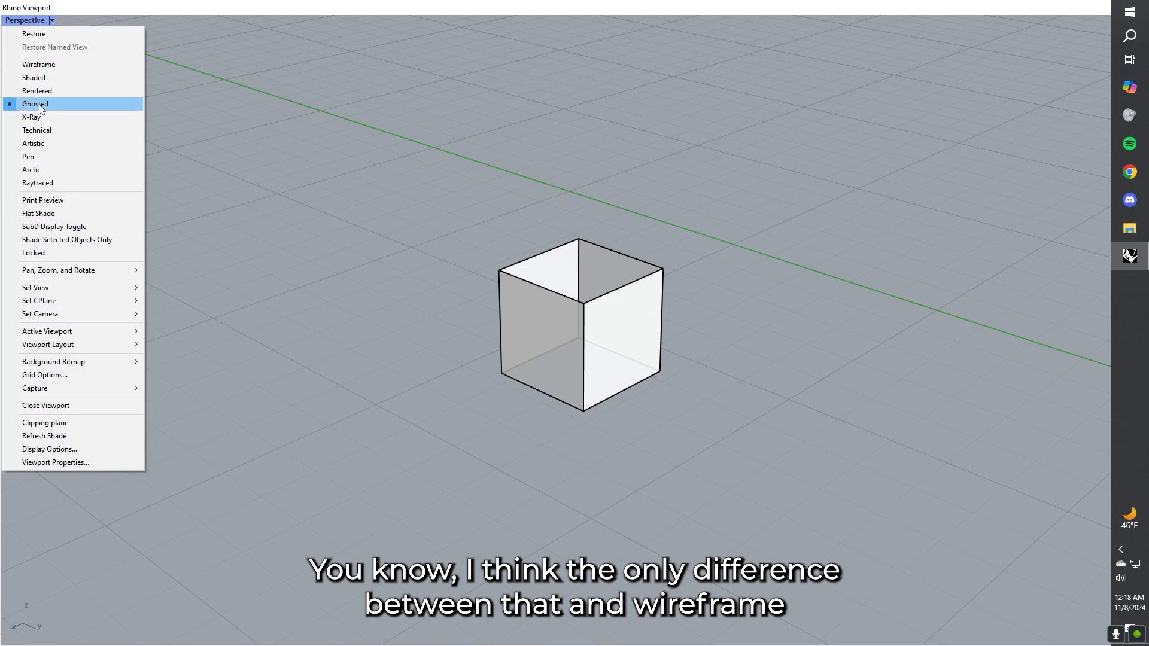
pyautogui.click(51, 63)
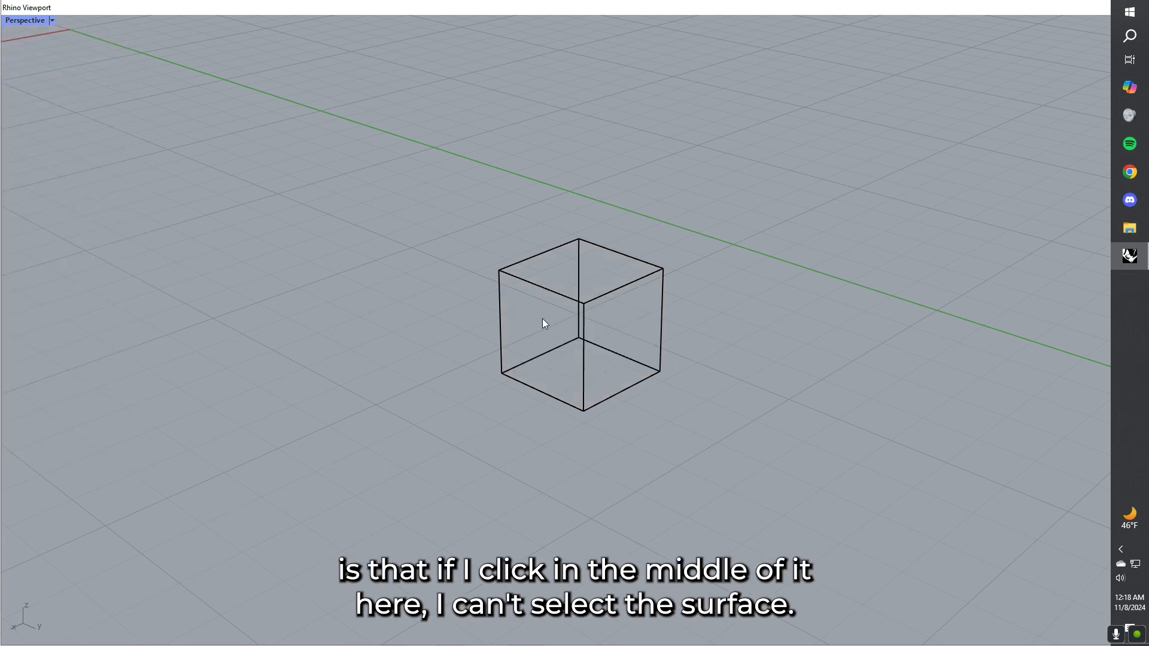
pyautogui.moveTo(537, 316); pyautogui.dragTo(550, 328, button='right')
pyautogui.click(588, 338)
pyautogui.click(637, 319)
# Step: Return the Perspective viewport to Ghosted display, select the cube by picking inside its faces, and deselect it
pyautogui.click(54, 20)
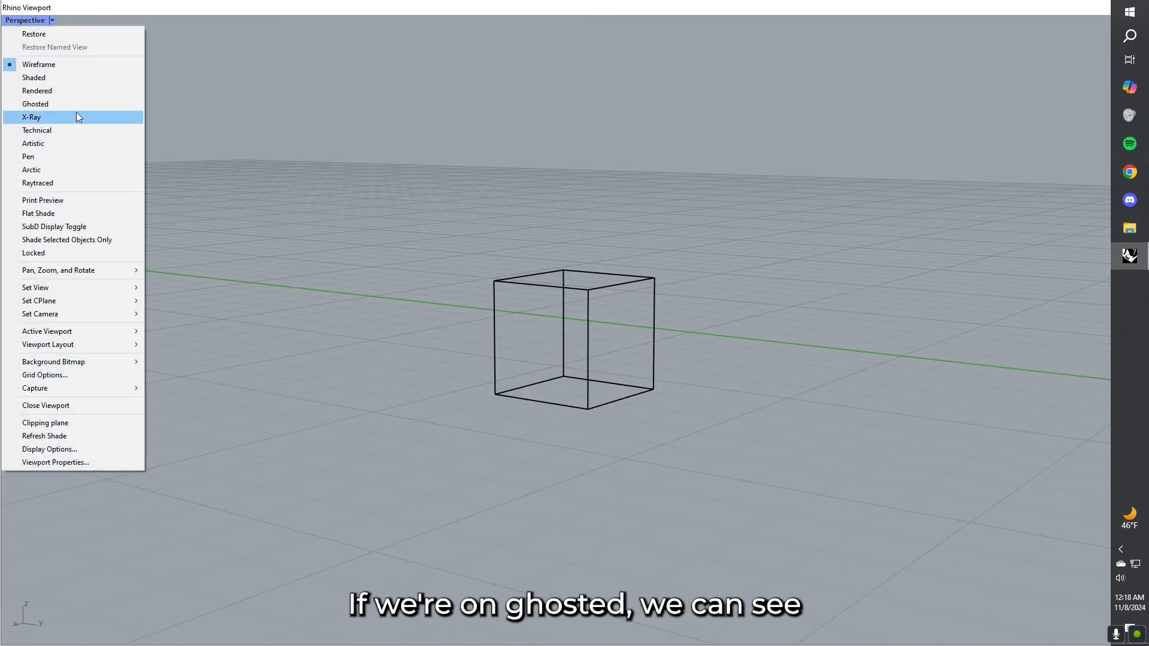
pyautogui.click(69, 103)
pyautogui.moveTo(454, 186); pyautogui.dragTo(525, 198, button='right')
pyautogui.moveTo(546, 349); pyautogui.dragTo(576, 324, button='right')
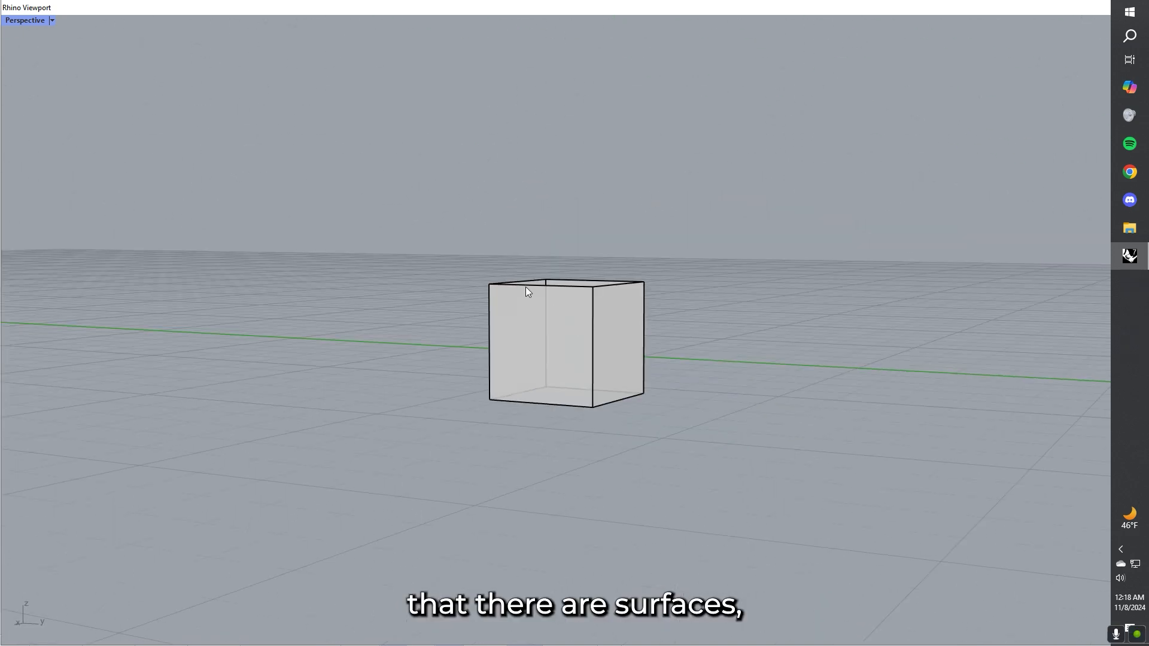
pyautogui.moveTo(470, 200); pyautogui.dragTo(547, 332, button='right')
pyautogui.click(561, 324)
pyautogui.click(608, 253)
pyautogui.scroll(6, 547, 332)
pyautogui.click(522, 322)
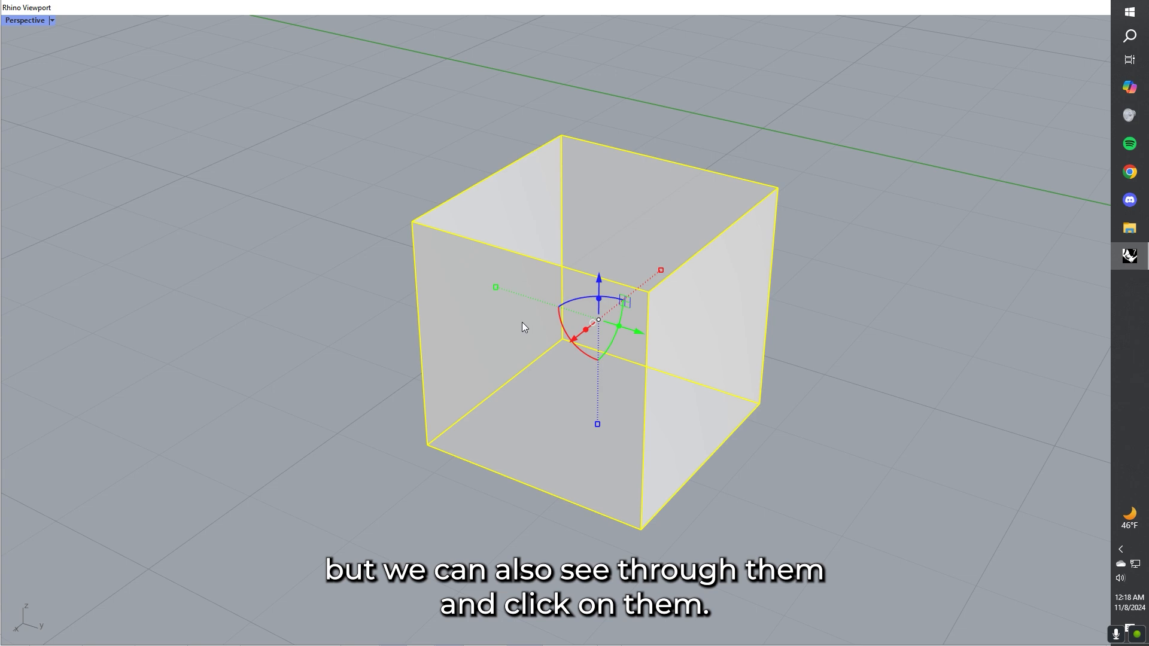
pyautogui.click(417, 133)
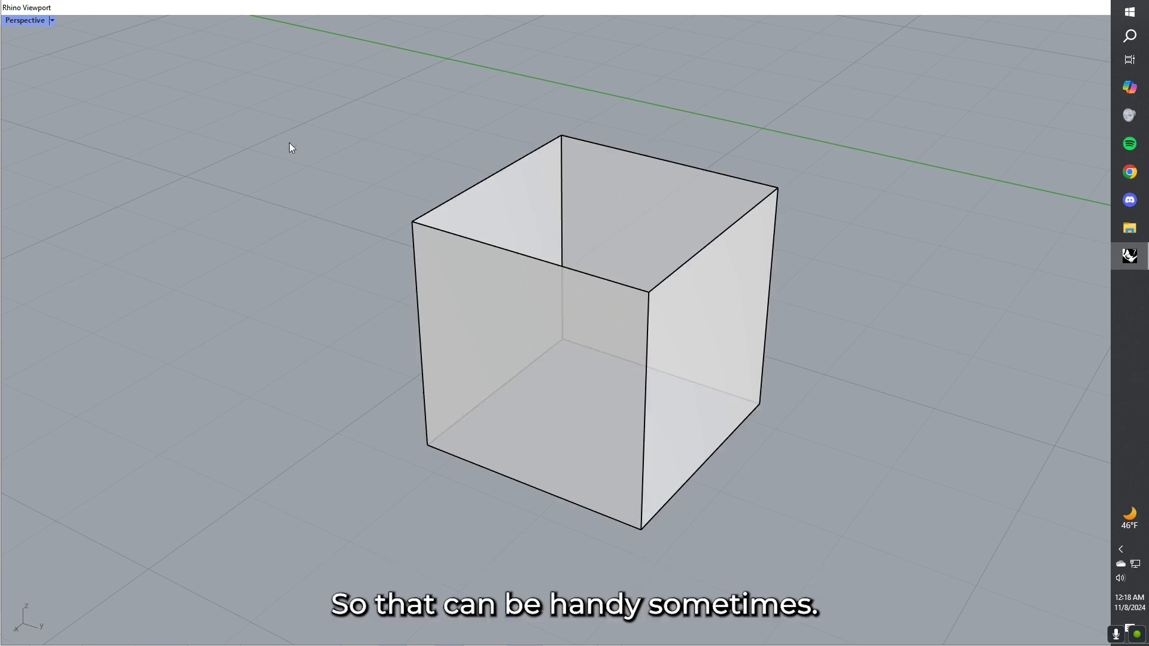
# Step: Set the Perspective viewport to X-Ray display and examine the cube's back edges through its faces
pyautogui.scroll(-8, 461, 332)
pyautogui.moveTo(462, 350); pyautogui.dragTo(480, 292, button='right')
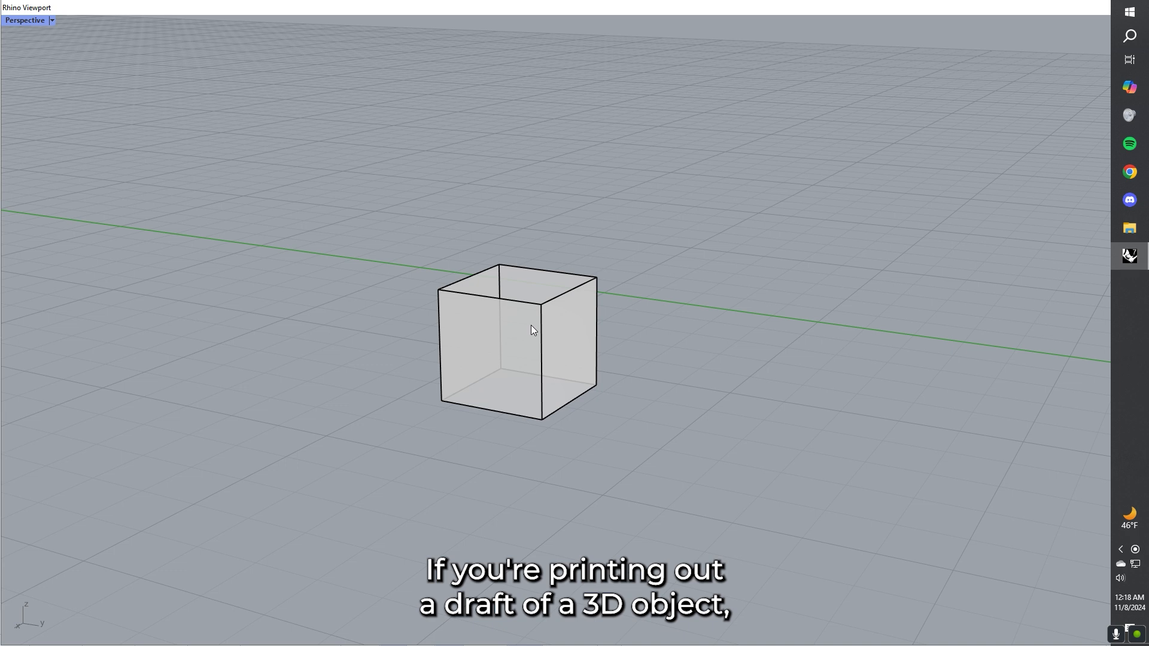
pyautogui.moveTo(519, 325); pyautogui.dragTo(454, 295, button='right')
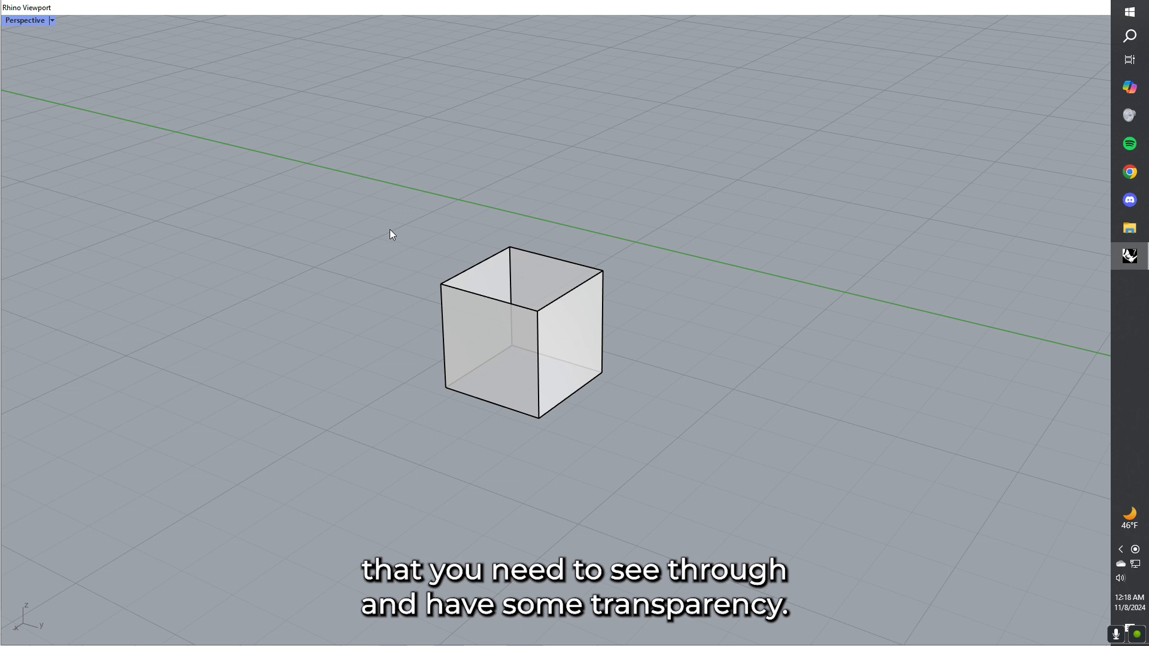
pyautogui.click(51, 21)
pyautogui.click(36, 118)
pyautogui.moveTo(521, 248); pyautogui.dragTo(465, 221, button='right')
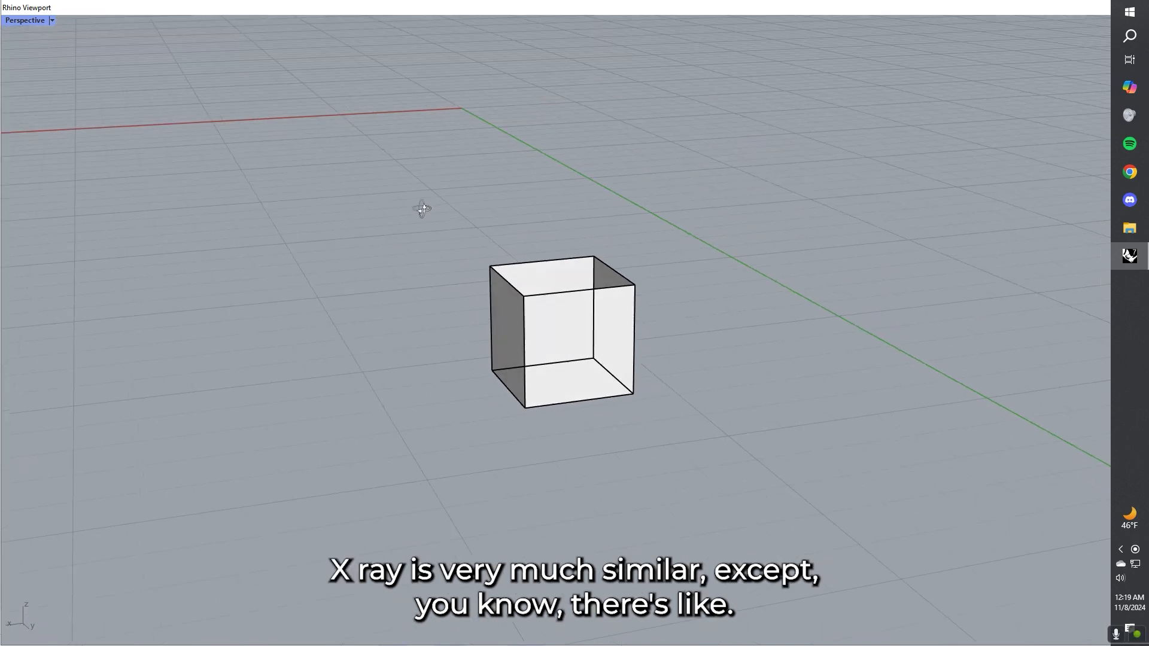
pyautogui.scroll(5, 473, 287)
pyautogui.scroll(-4, 472, 326)
pyautogui.moveTo(467, 338); pyautogui.dragTo(443, 324, button='right')
pyautogui.moveTo(529, 283); pyautogui.dragTo(604, 318, button='right')
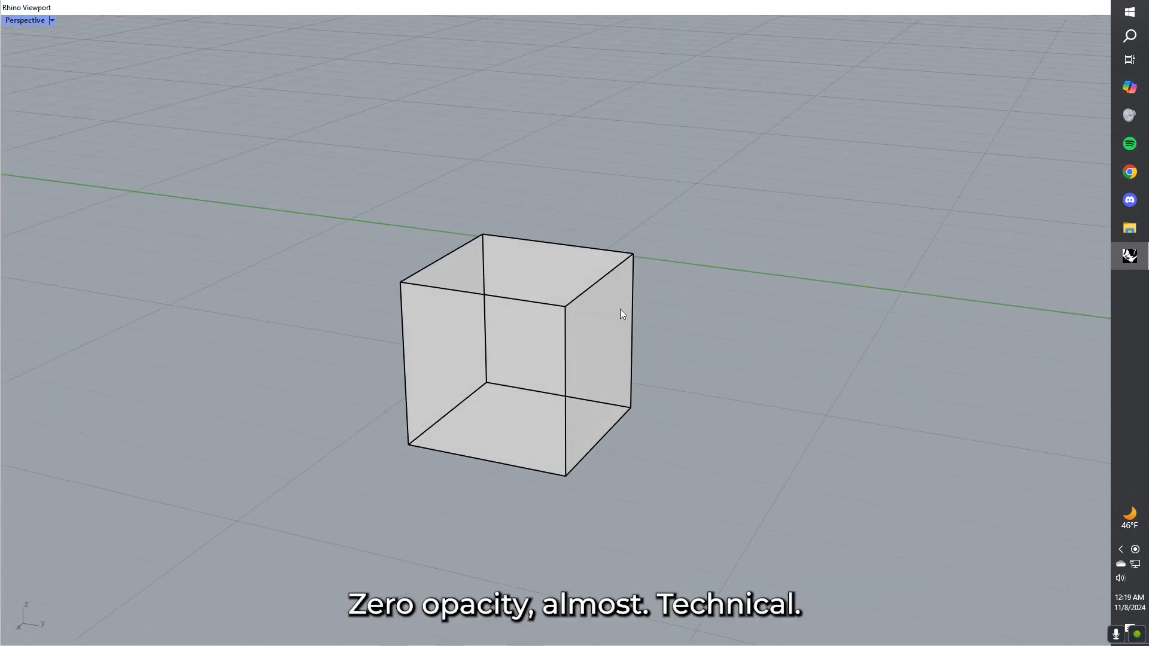
# Step: Set the Perspective viewport to Technical display and examine how the cube's hidden edges are drawn
pyautogui.moveTo(465, 256); pyautogui.dragTo(362, 196, button='right')
pyautogui.scroll(2, 446, 304)
pyautogui.scroll(-3, 518, 346)
pyautogui.scroll(3, 525, 354)
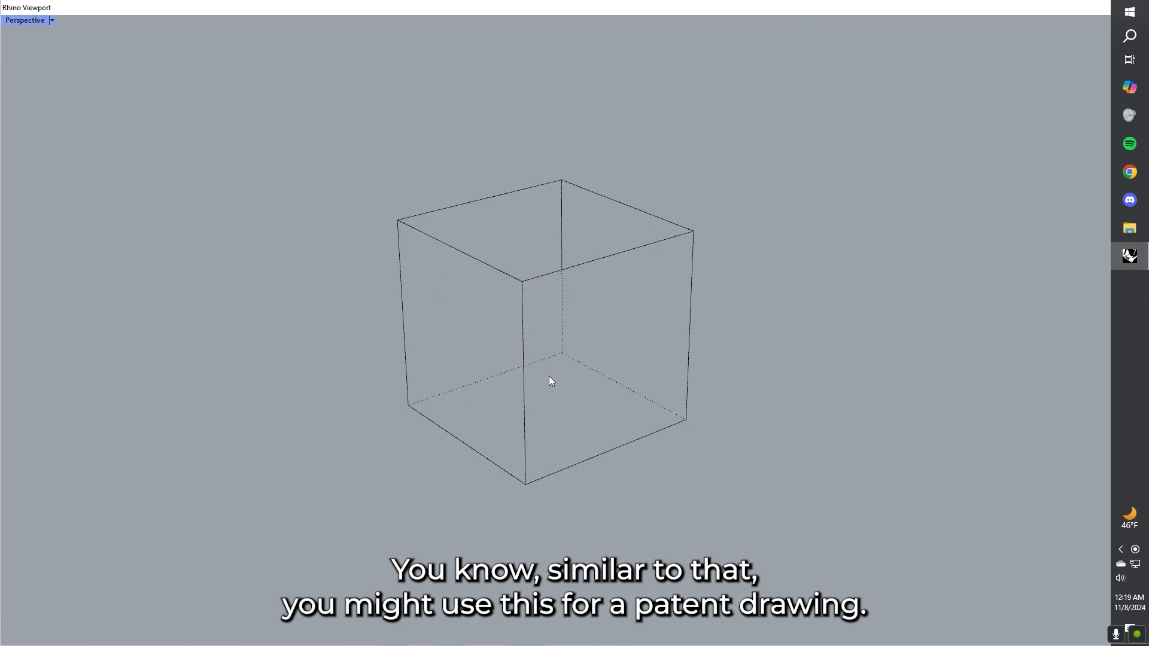
pyautogui.scroll(4, 548, 377)
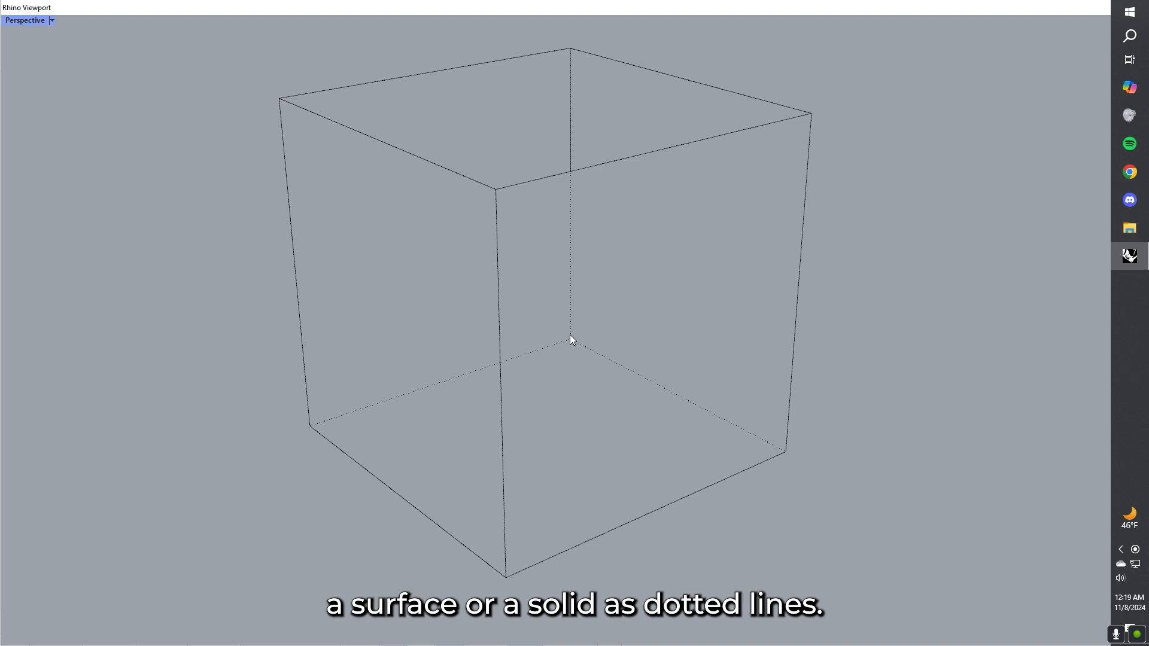
# Step: Set the Perspective viewport to Artistic display and view the whole cube in the paper-like style
pyautogui.click(54, 19)
pyautogui.click(53, 128)
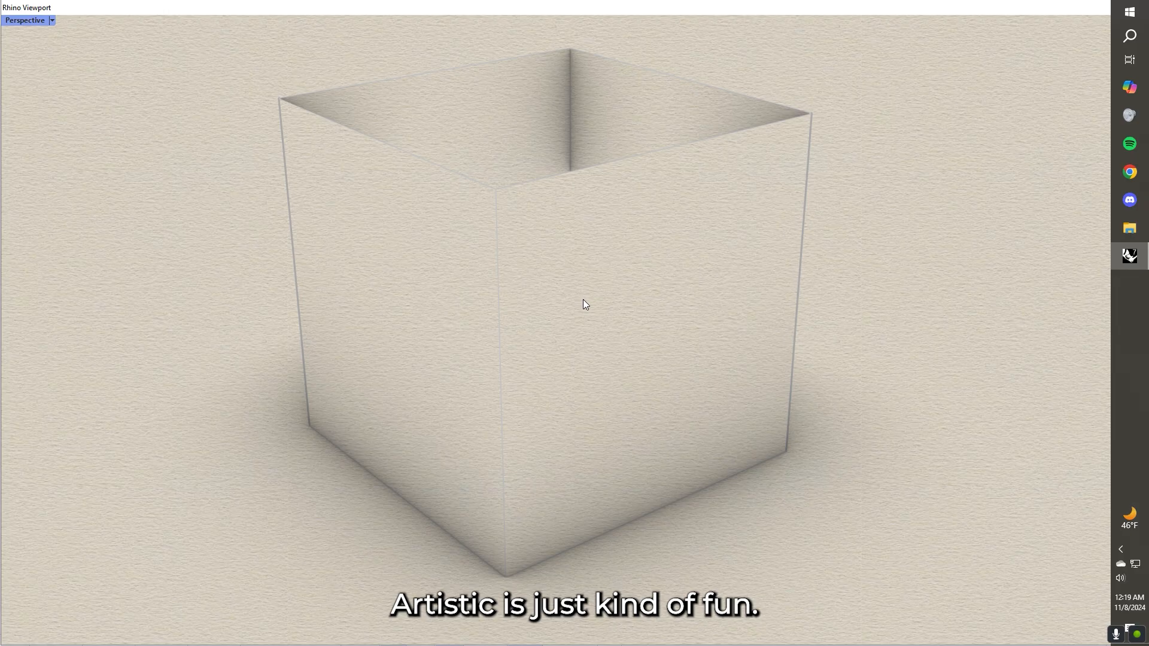
pyautogui.scroll(-4, 617, 342)
pyautogui.scroll(-2, 619, 344)
pyautogui.moveTo(677, 304); pyautogui.dragTo(613, 341, button='right')
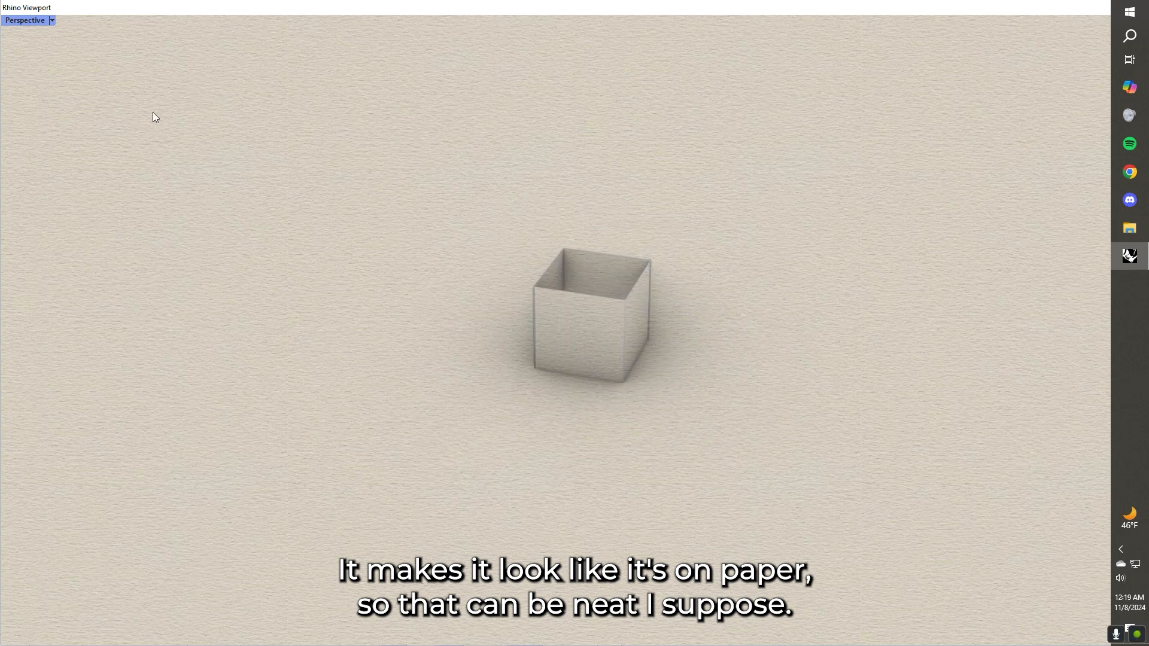
# Step: Preview the cube in the Perspective viewport with the Pen and Arctic display modes
pyautogui.click(53, 21)
pyautogui.click(59, 161)
pyautogui.moveTo(515, 219); pyautogui.dragTo(467, 191, button='right')
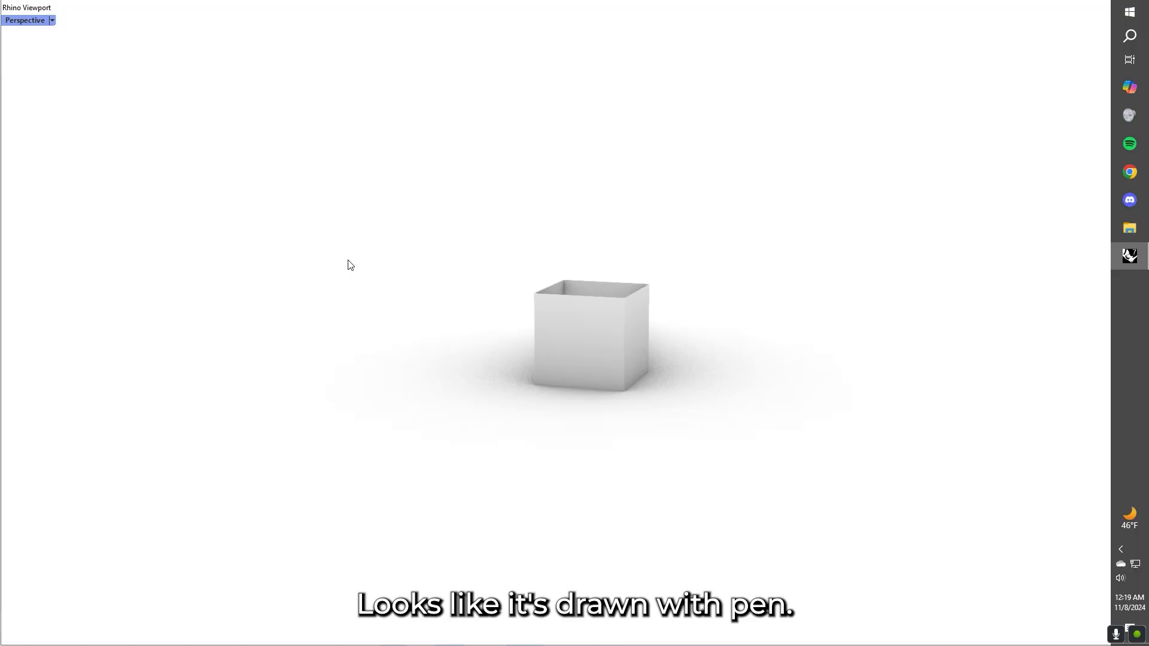
pyautogui.moveTo(349, 262)
pyautogui.mouseDown(button='right')
pyautogui.moveTo(392, 267)
pyautogui.moveTo(436, 236)
pyautogui.moveTo(503, 333)
pyautogui.moveTo(508, 367)
pyautogui.moveTo(443, 383)
pyautogui.mouseUp(button='right')
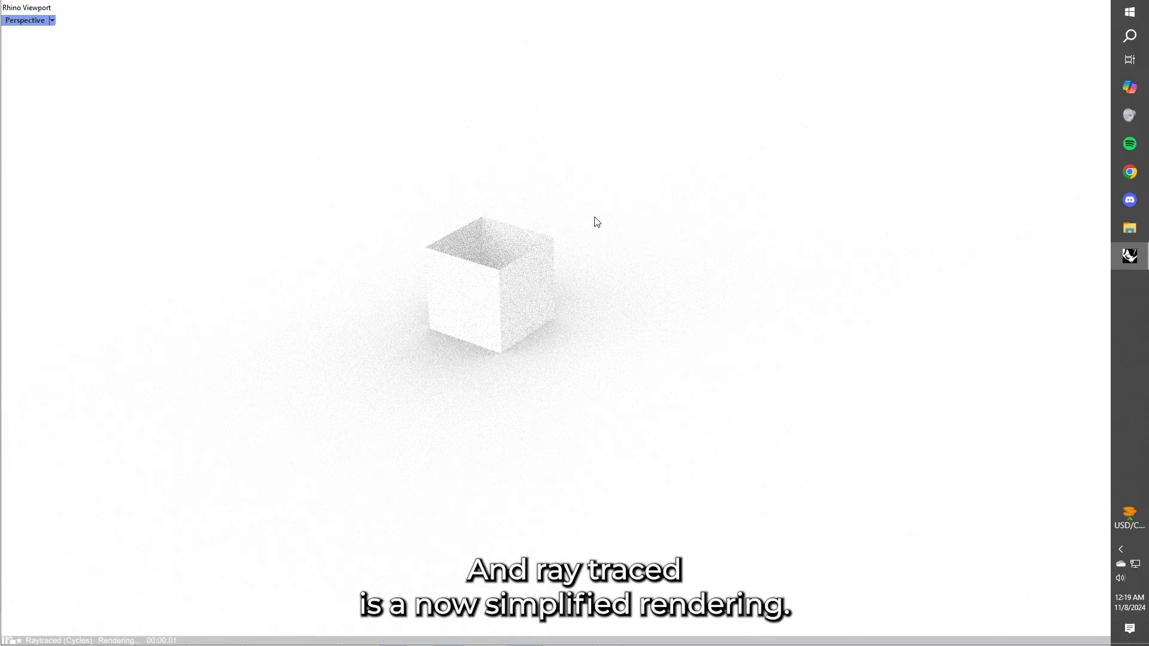
# Step: Examine the cube up close in Raytraced display and return the Perspective viewport to Shaded
pyautogui.moveTo(597, 223); pyautogui.dragTo(577, 242, button='right')
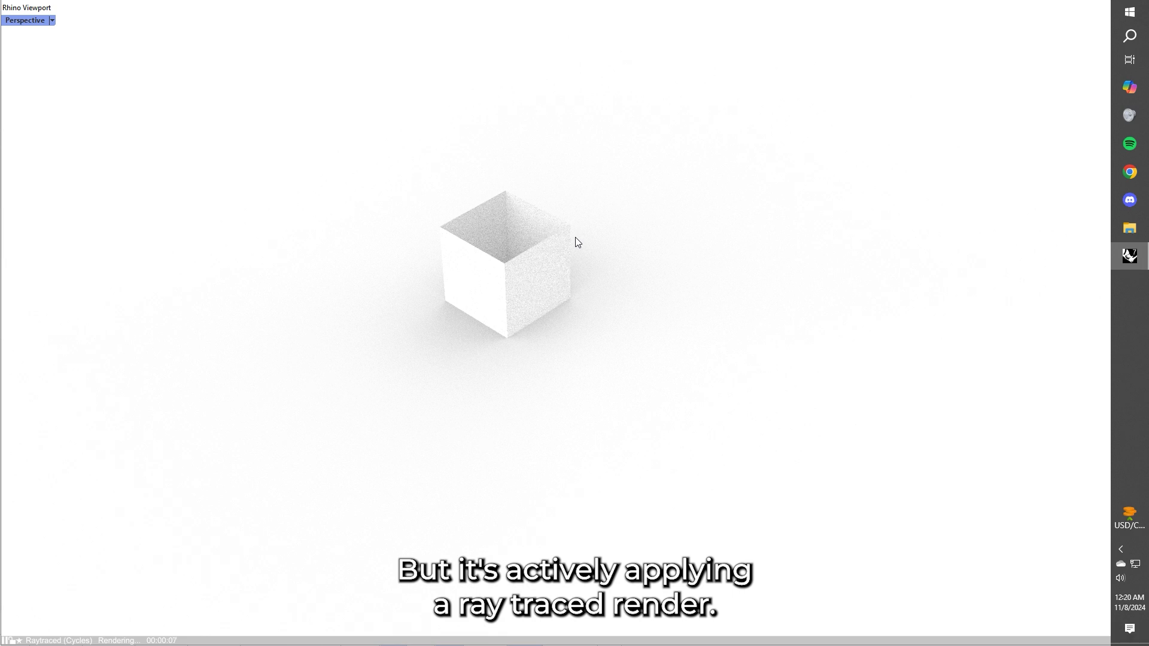
pyautogui.scroll(3, 574, 241)
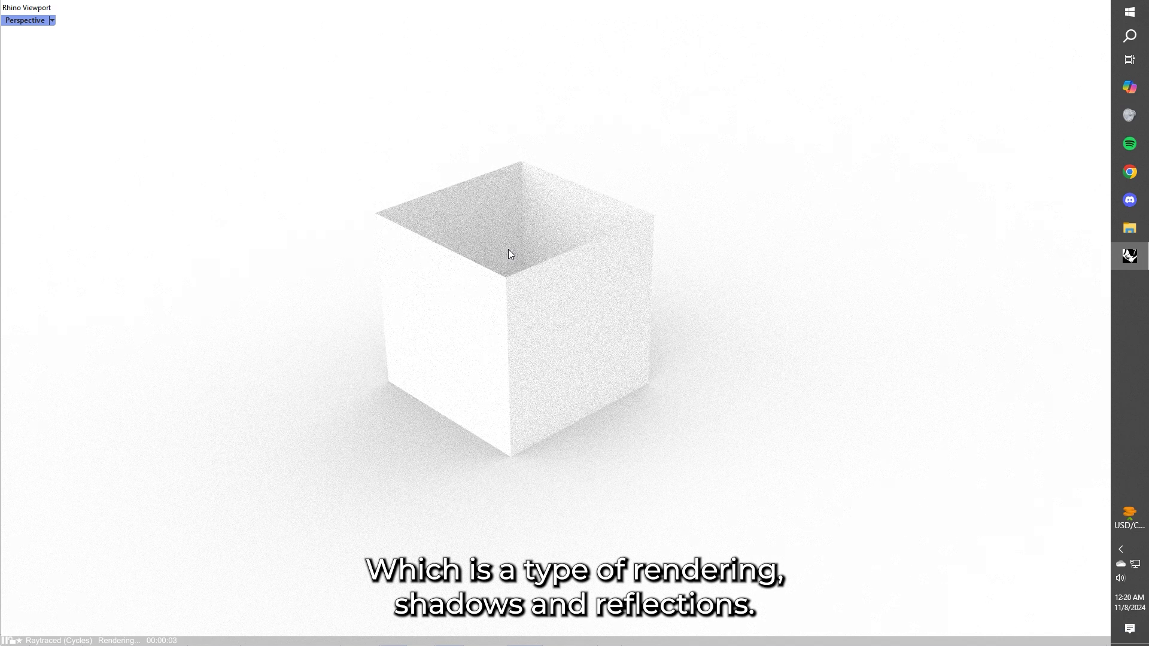
pyautogui.click(52, 20)
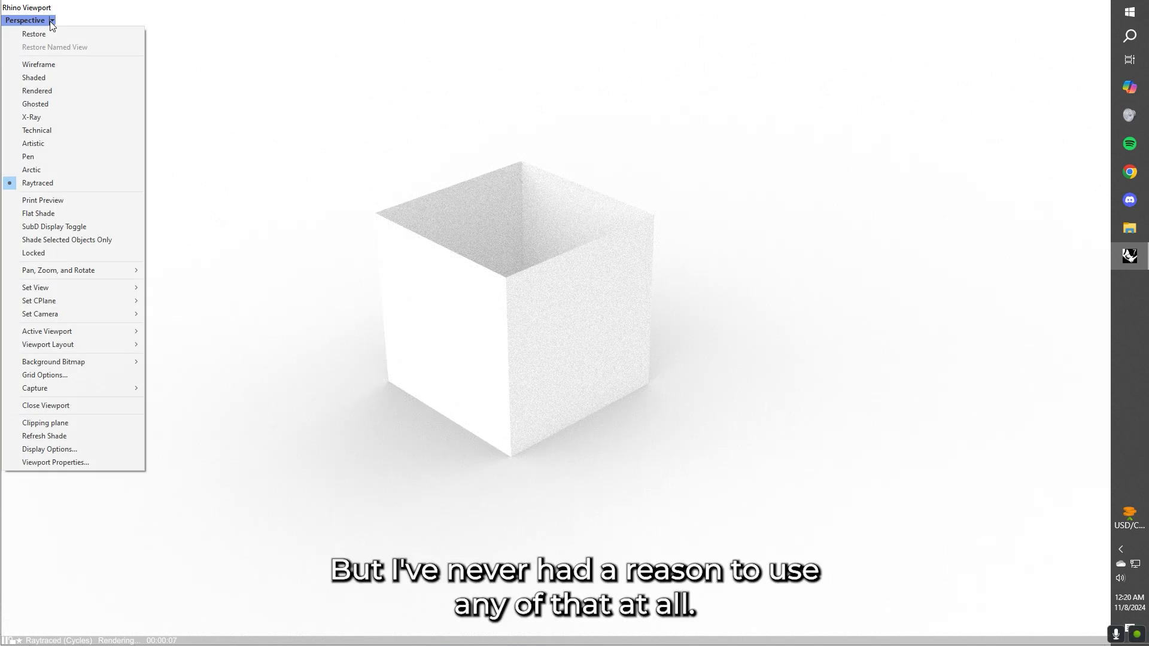
pyautogui.click(56, 78)
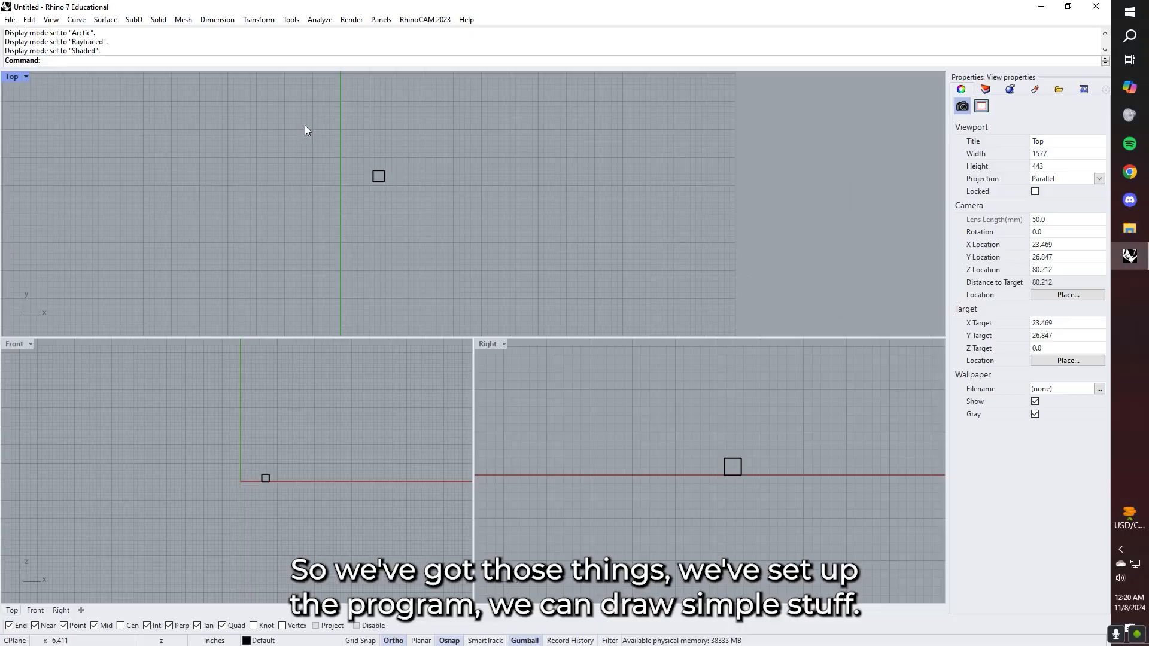
# Step: Select the extruded cube and delete it, leaving the document empty
pyautogui.press('Delete')
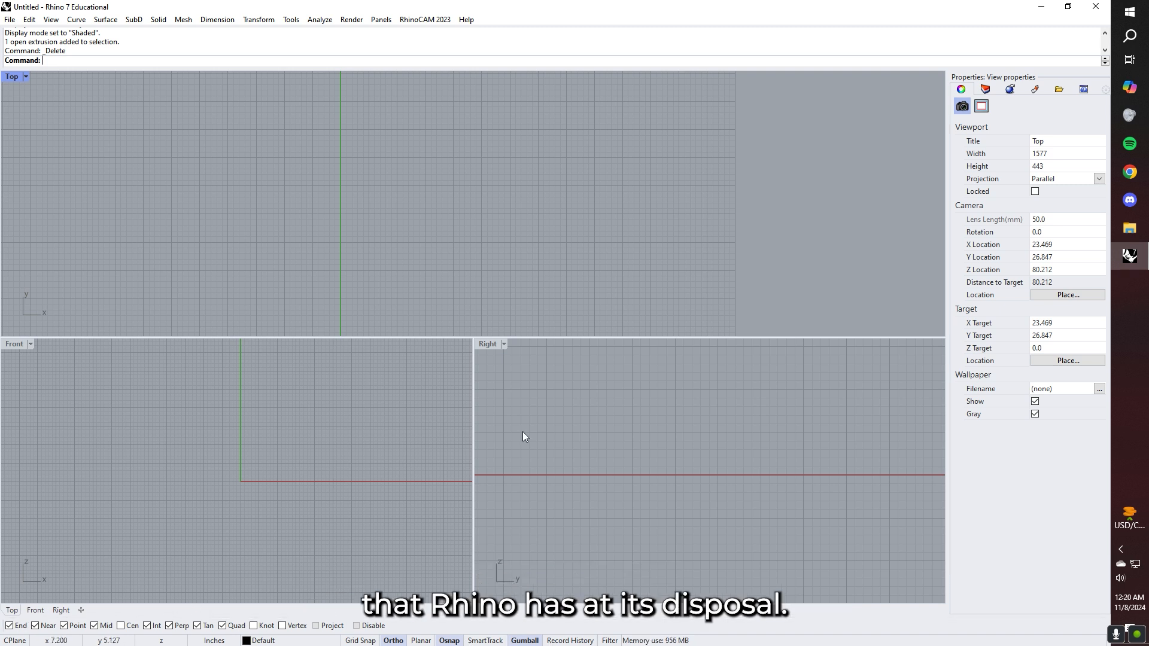
pyautogui.click(29, 19)
pyautogui.moveTo(95, 173)
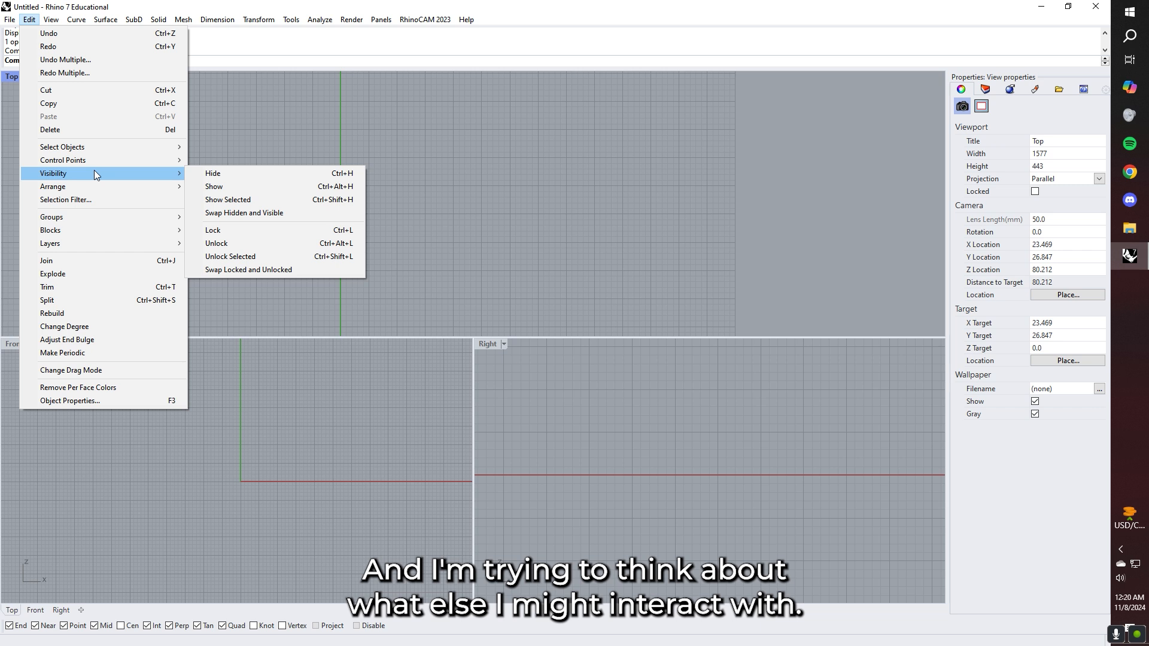
pyautogui.click(481, 239)
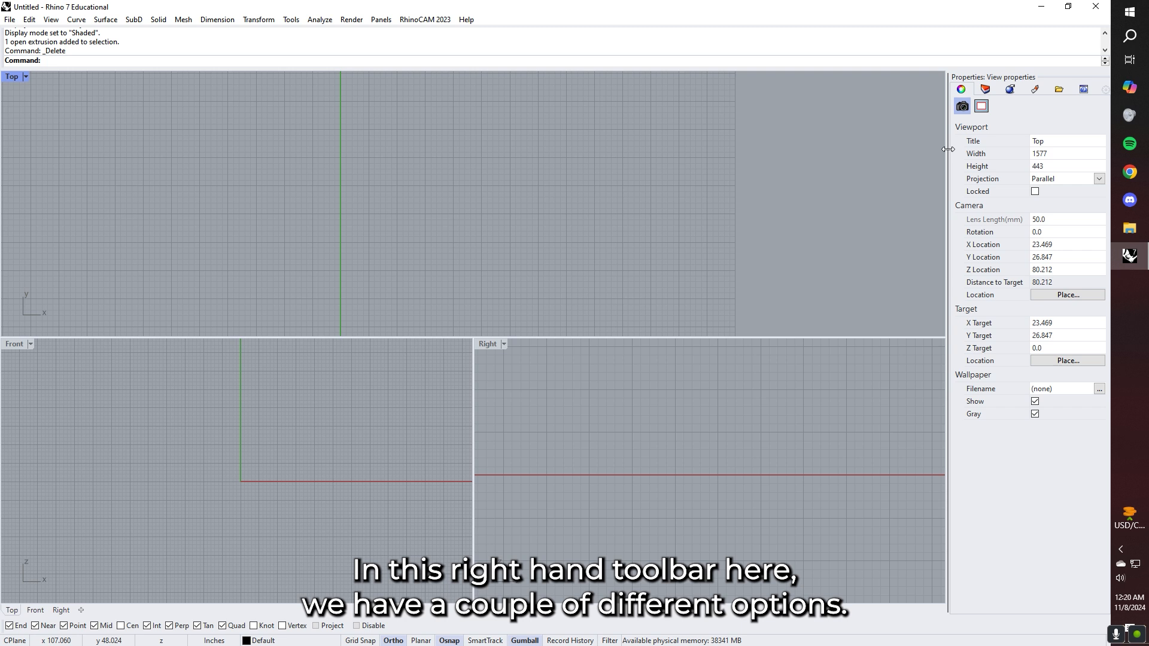
# Step: Show the document's layer list in place of the view properties and add a new layer below Default
pyautogui.click(985, 90)
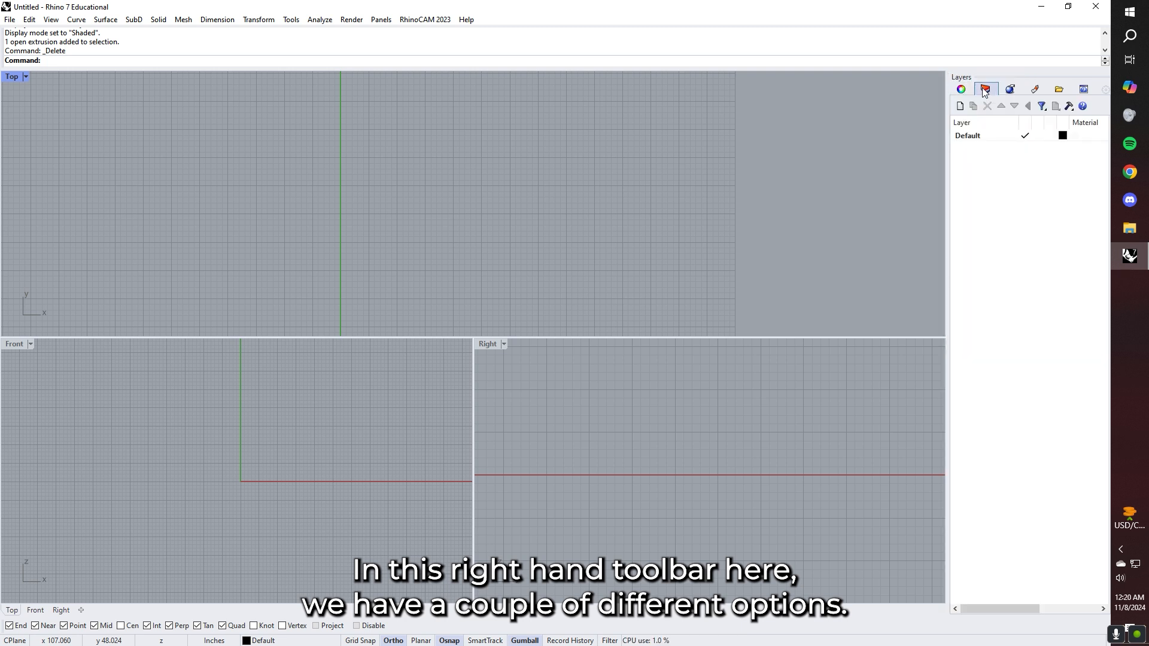
pyautogui.click(962, 89)
pyautogui.click(985, 89)
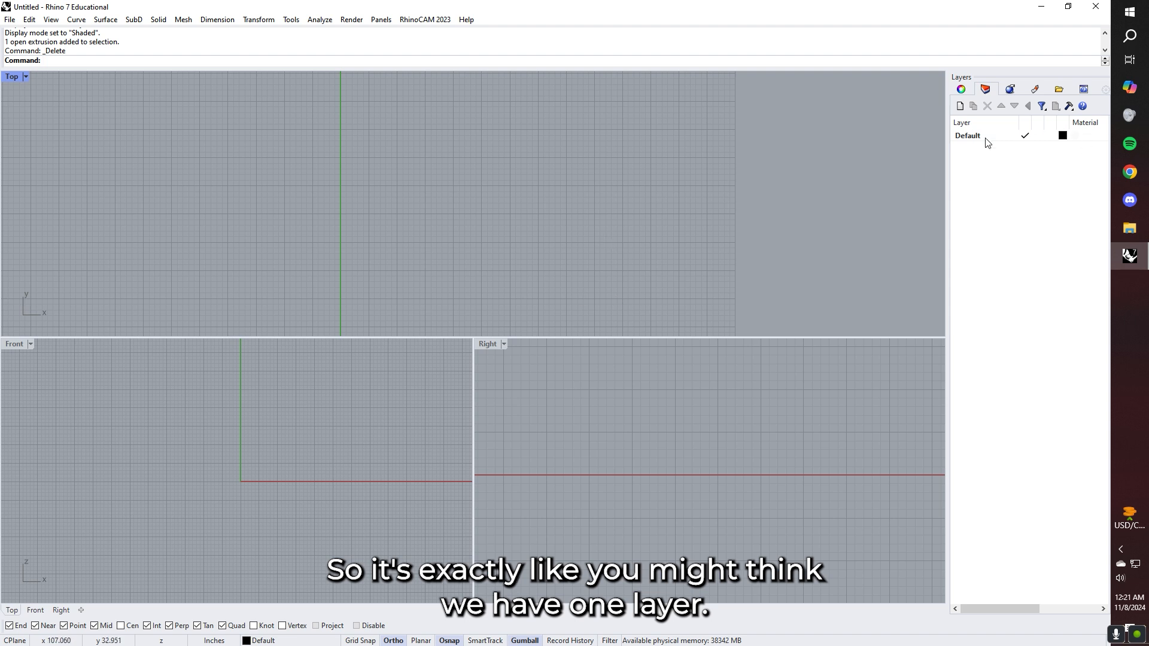
pyautogui.rightClick(970, 174)
pyautogui.click(986, 193)
pyautogui.click(986, 193)
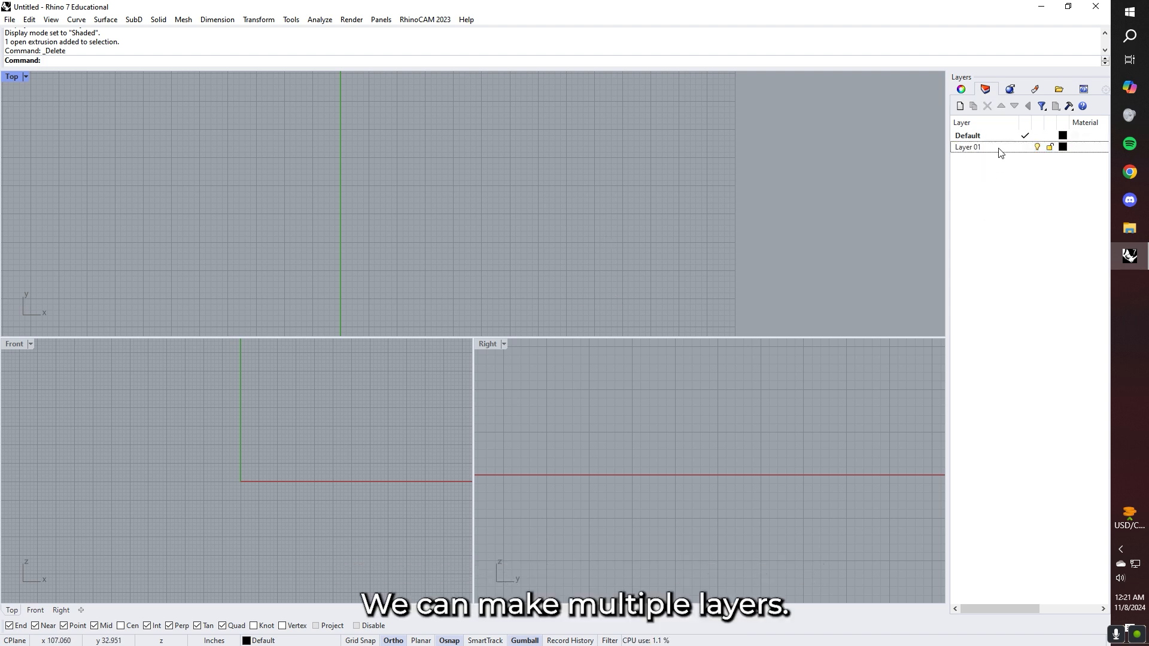
# Step: Add a sublayer under Layer 01 and set the sublayer's colour to red
pyautogui.click(999, 149)
pyautogui.rightClick(987, 148)
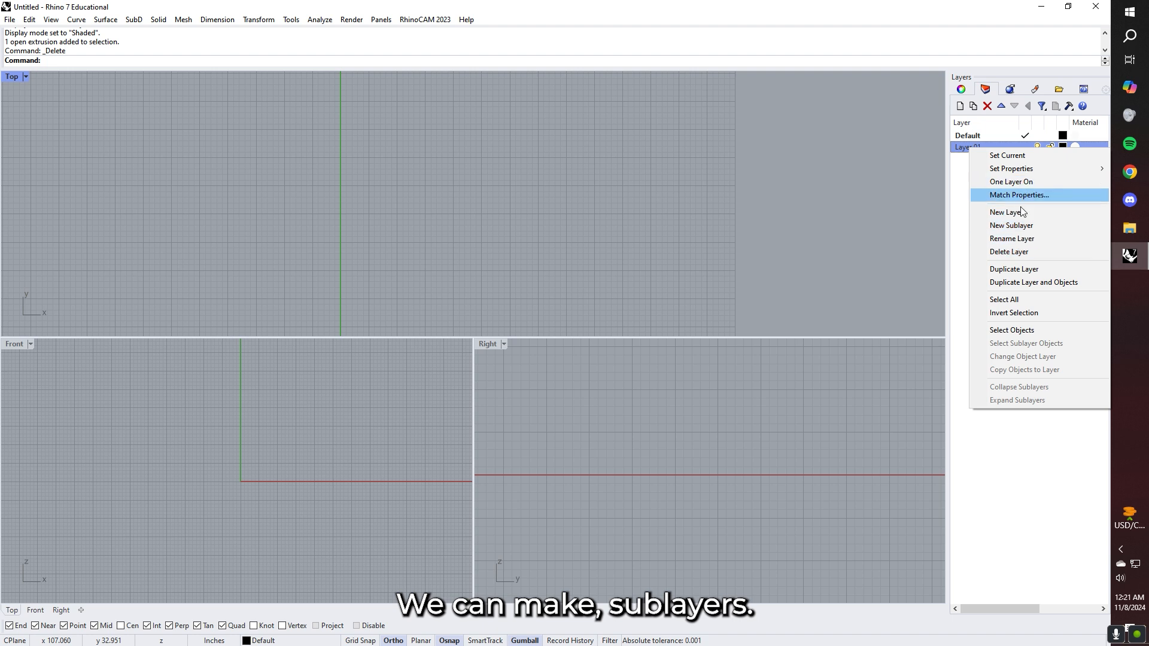
pyautogui.click(1021, 226)
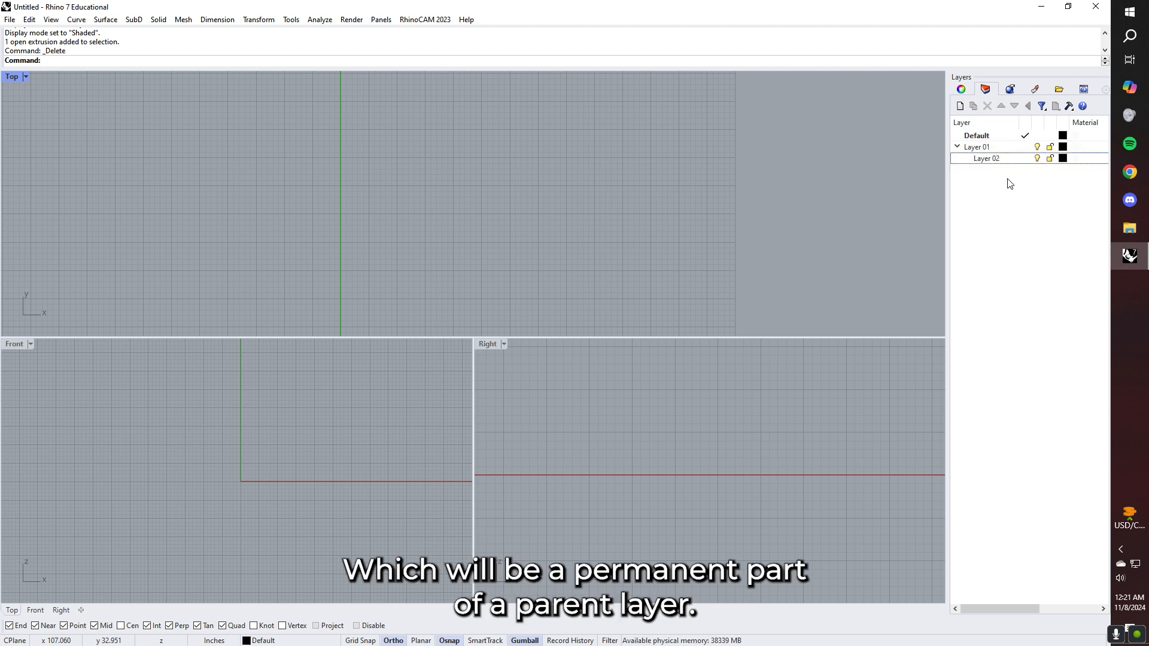
pyautogui.click(1039, 151)
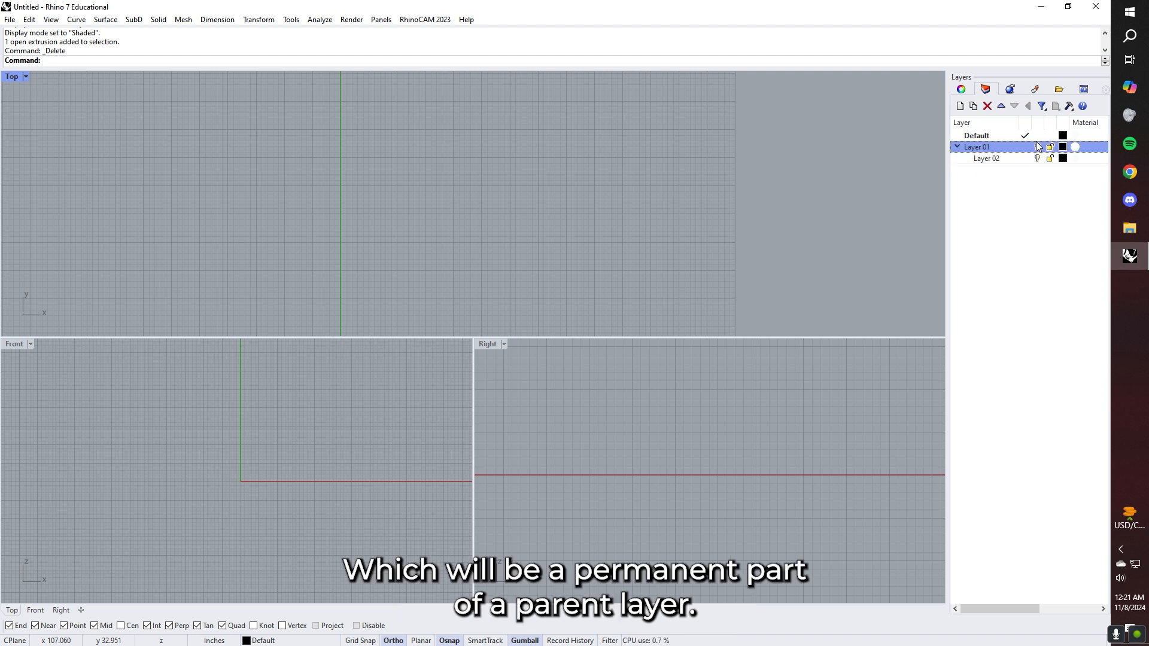
pyautogui.click(1063, 158)
pyautogui.click(997, 218)
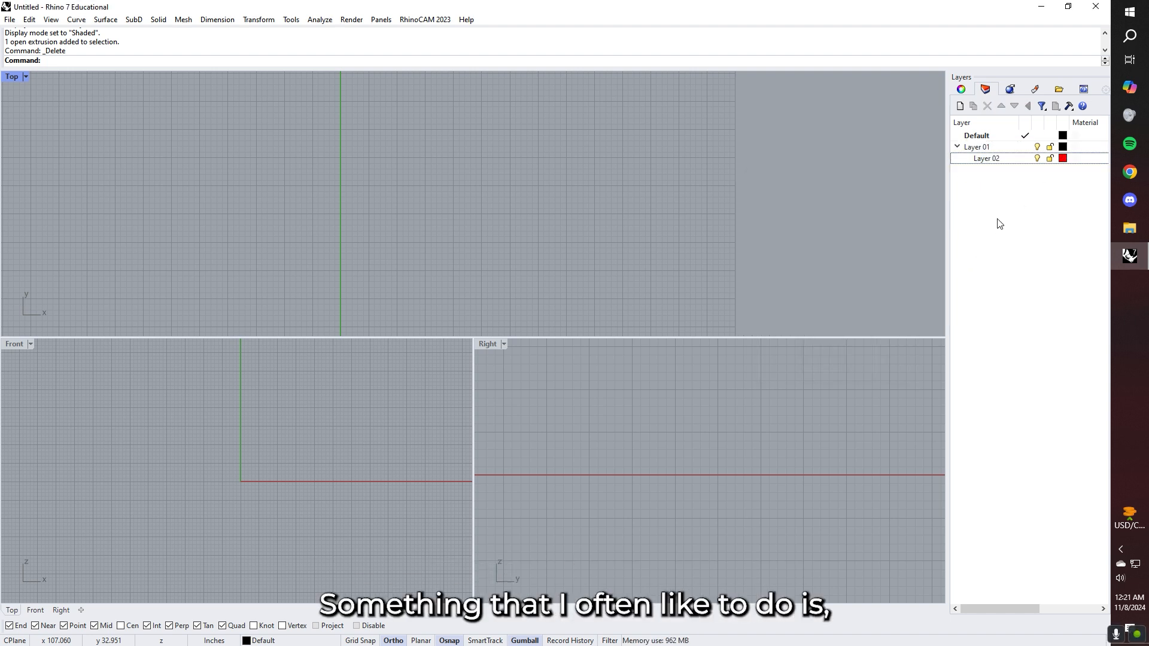
pyautogui.rightClick(991, 148)
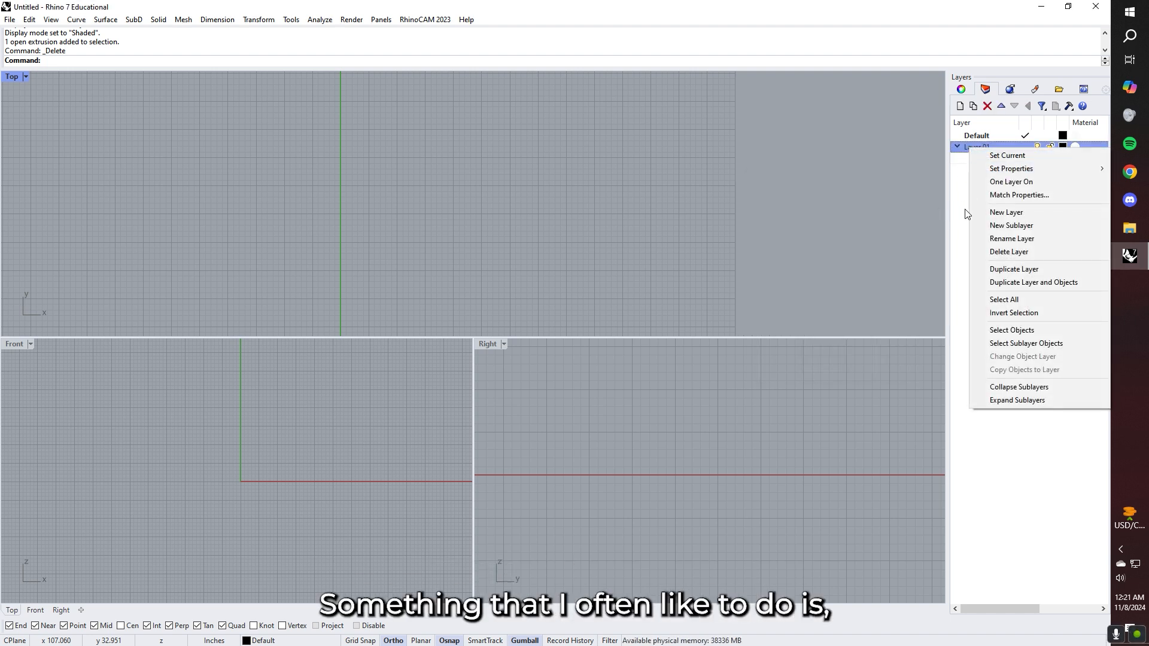
pyautogui.click(1017, 213)
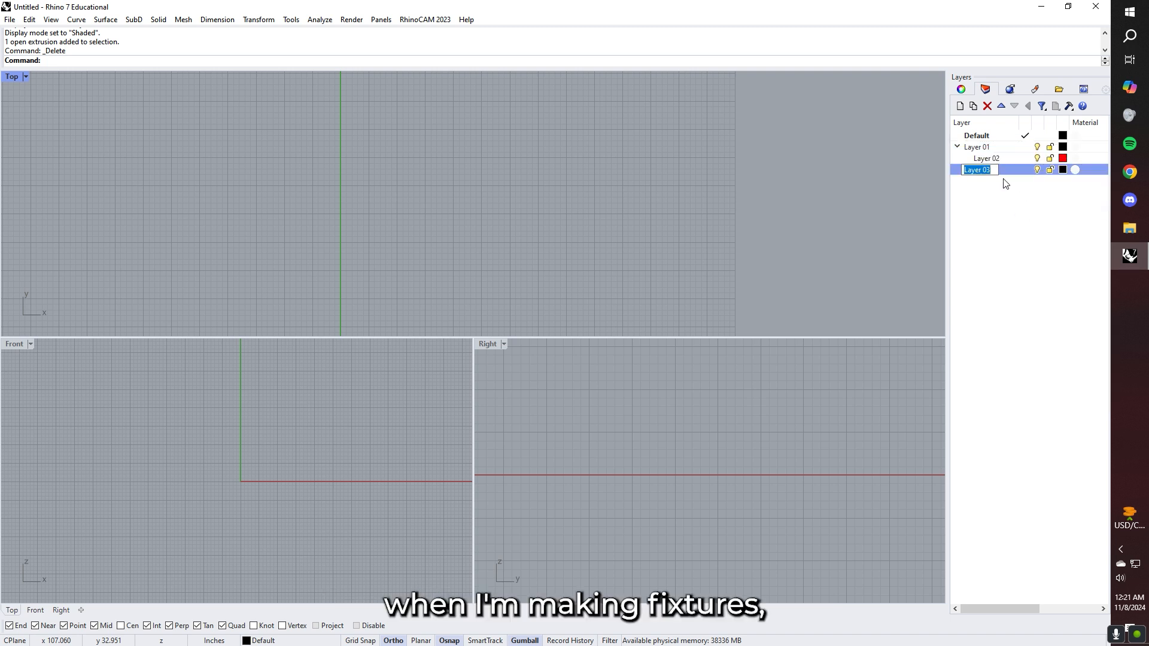
pyautogui.click(1017, 181)
pyautogui.click(1013, 170)
pyautogui.press('Delete')
# Step: Add two more sublayers under Layer 01, alongside the red one
pyautogui.rightClick(1007, 148)
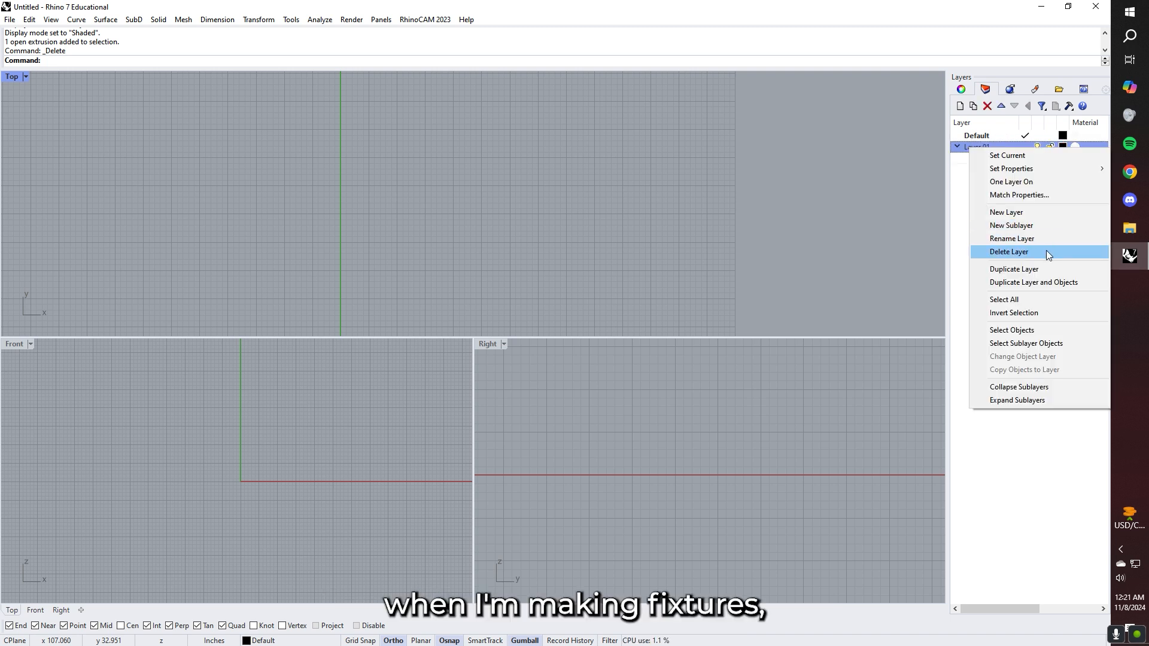
pyautogui.click(1048, 226)
pyautogui.rightClick(1018, 146)
pyautogui.click(1018, 224)
pyautogui.click(1005, 240)
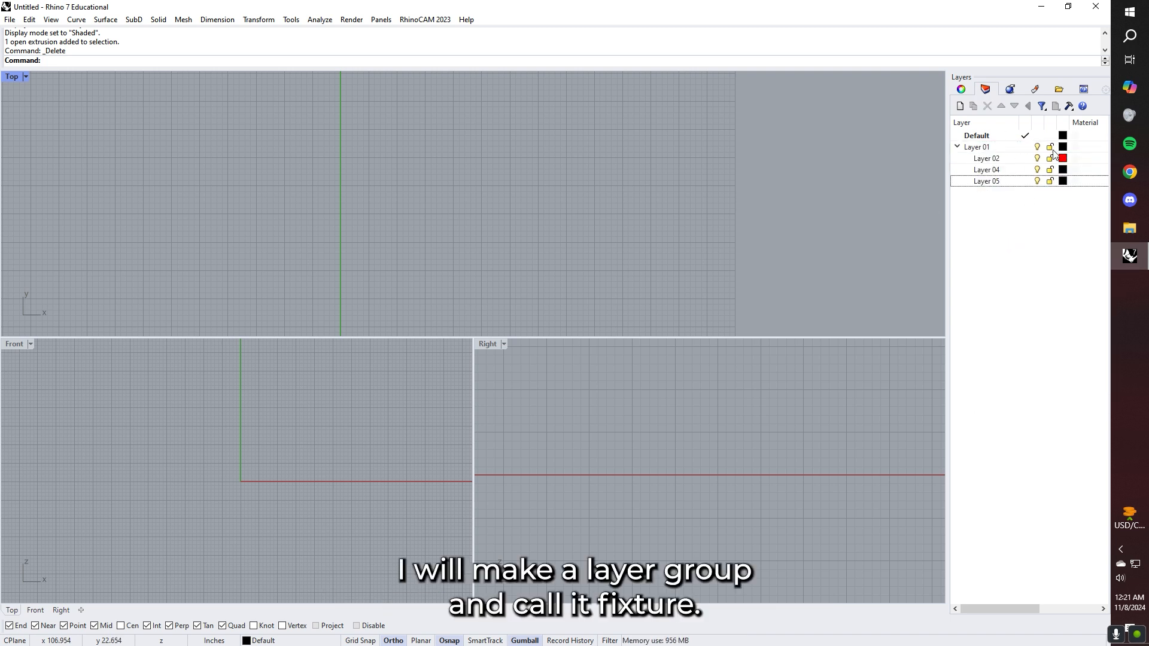
# Step: Rename the parent layer Fixture and its red sublayer Vacuum Channels
pyautogui.doubleClick(981, 148)
pyautogui.write('Fixture')
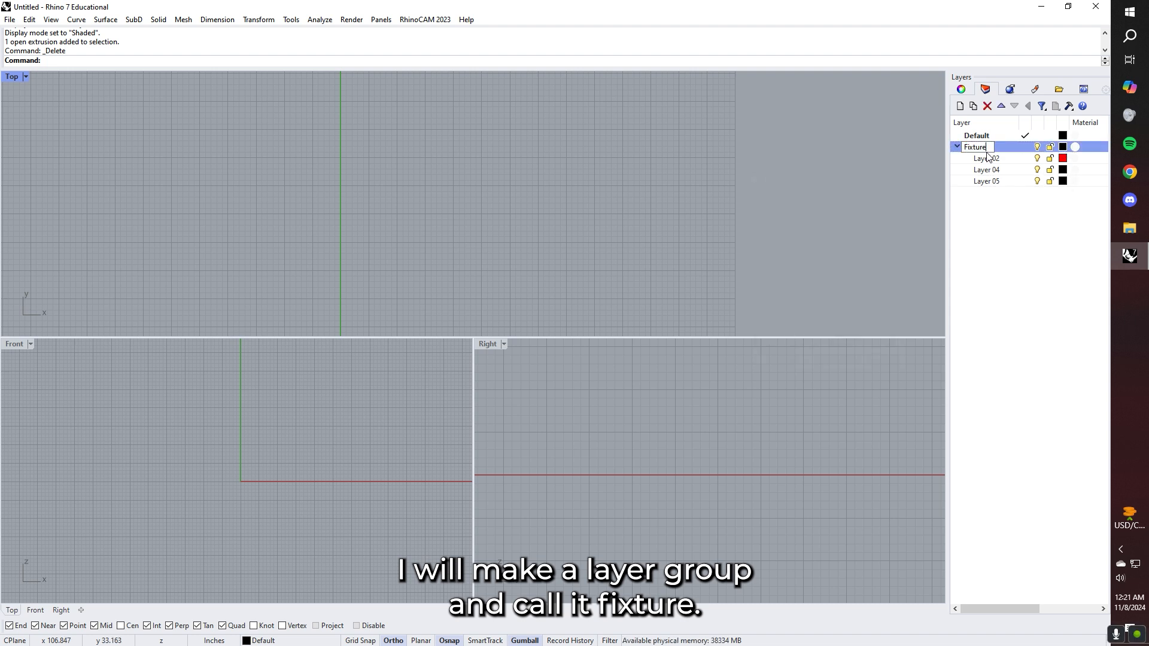
pyautogui.doubleClick(989, 158)
pyautogui.click(989, 158)
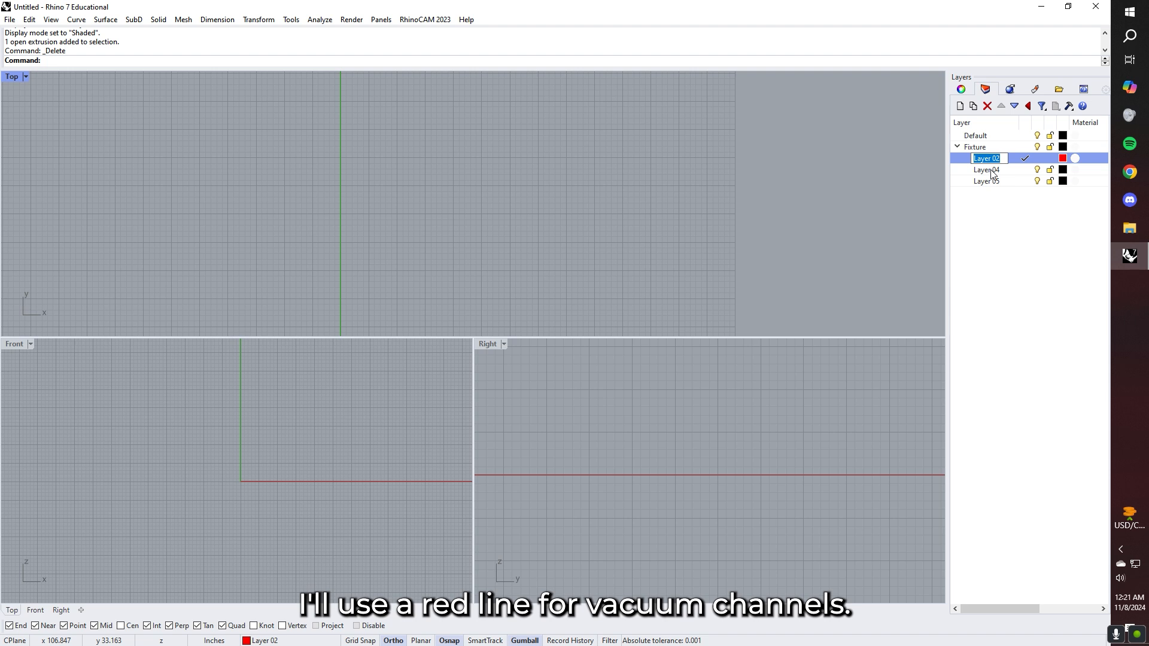
pyautogui.write('Vacuum Channels')
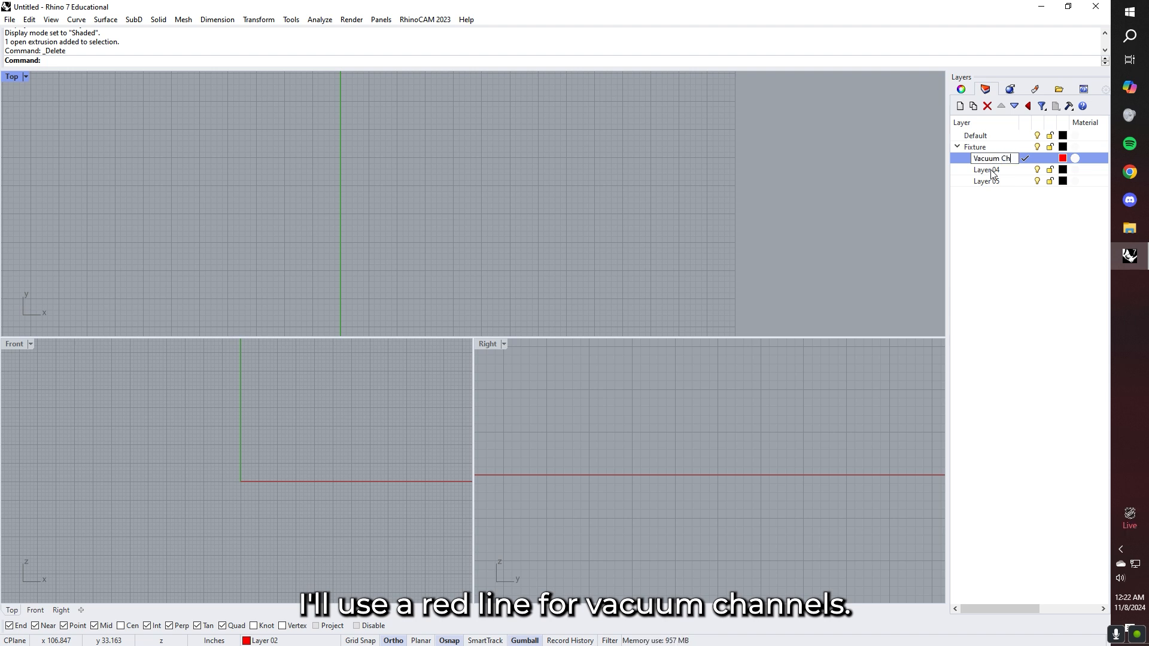
pyautogui.press('Tab')
# Step: Rename the remaining two sublayers Gasket and Vac Holes, and make the Gasket layer's colour green
pyautogui.write('Gasket')
pyautogui.press('Tab')
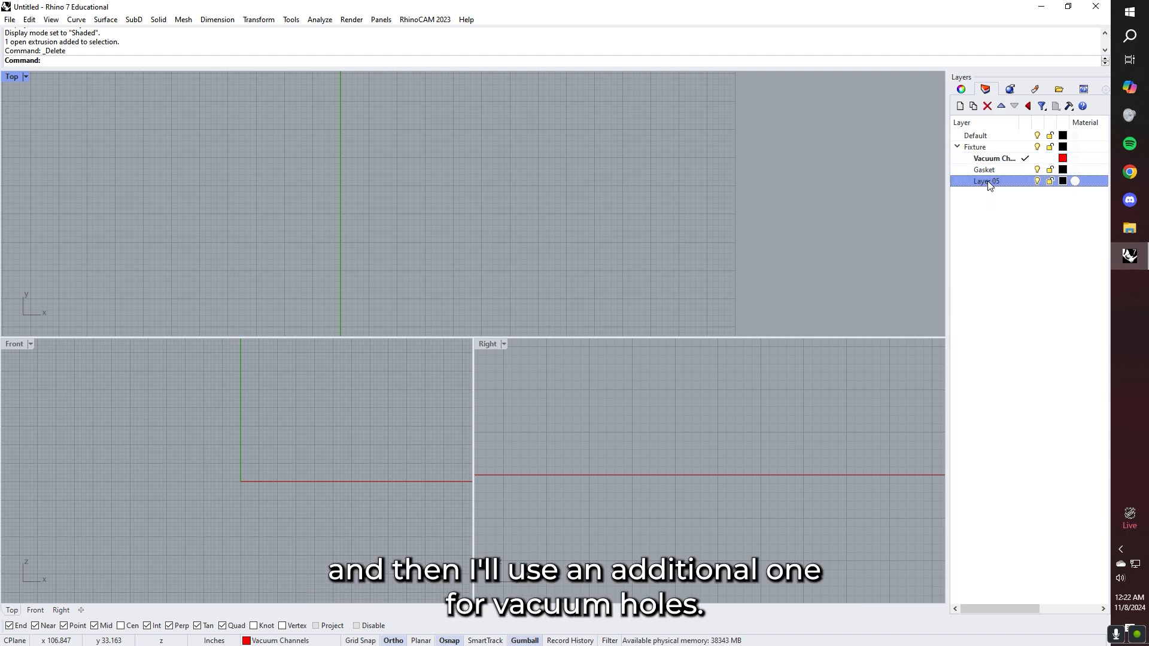
pyautogui.write('Vacu')
pyautogui.press('BackSpace')
pyautogui.write('Holes')
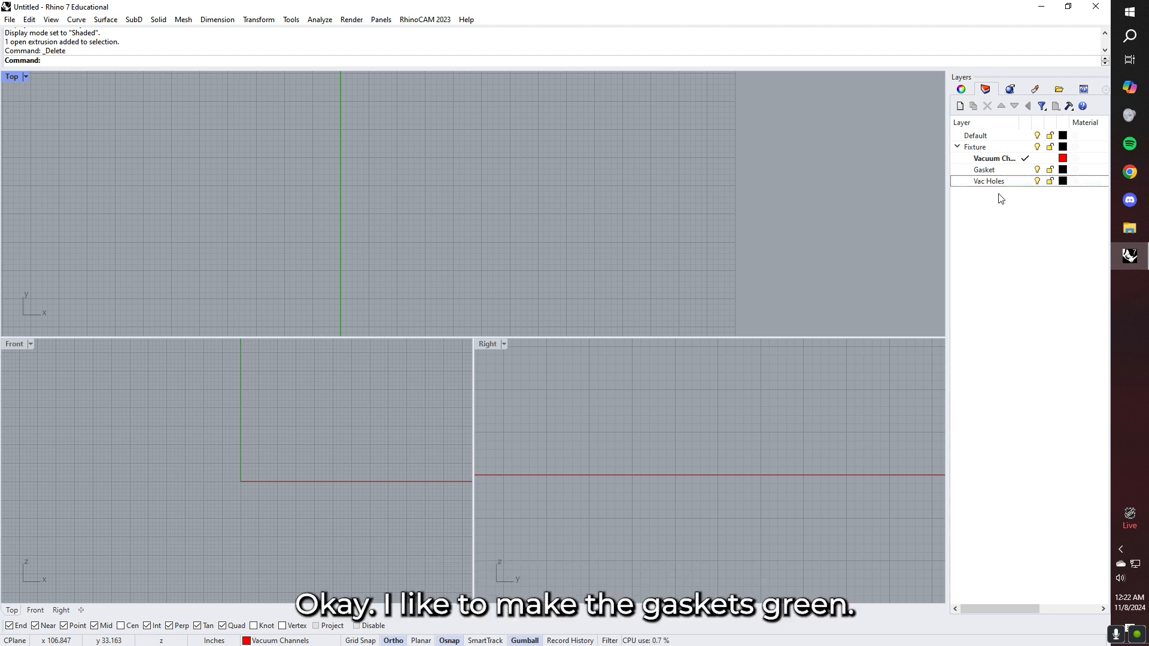
pyautogui.press('Return')
pyautogui.click(1062, 170)
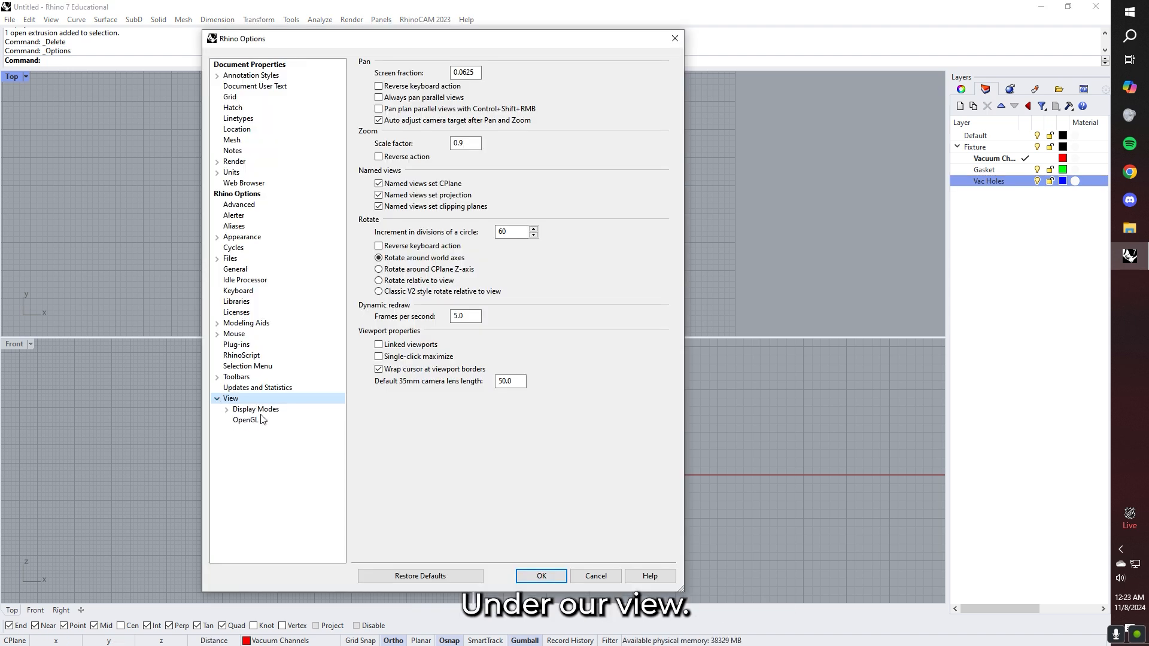
# Step: Examine the available display modes and the Wireframe mode's settings in the Rhino options
pyautogui.click(261, 412)
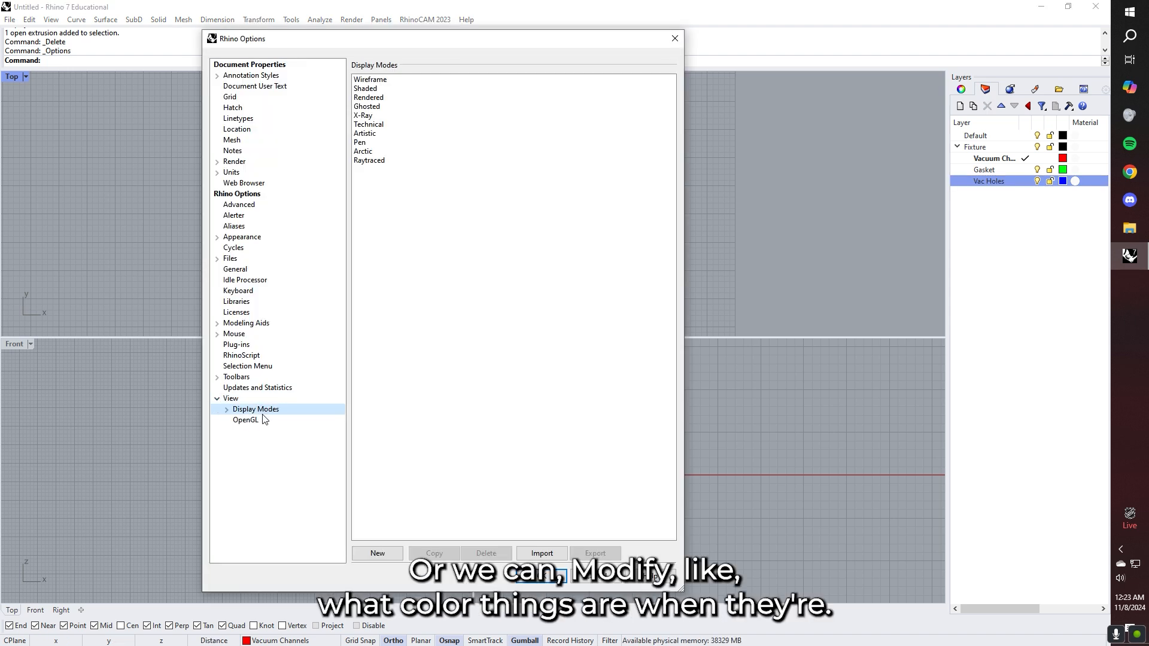
pyautogui.click(377, 80)
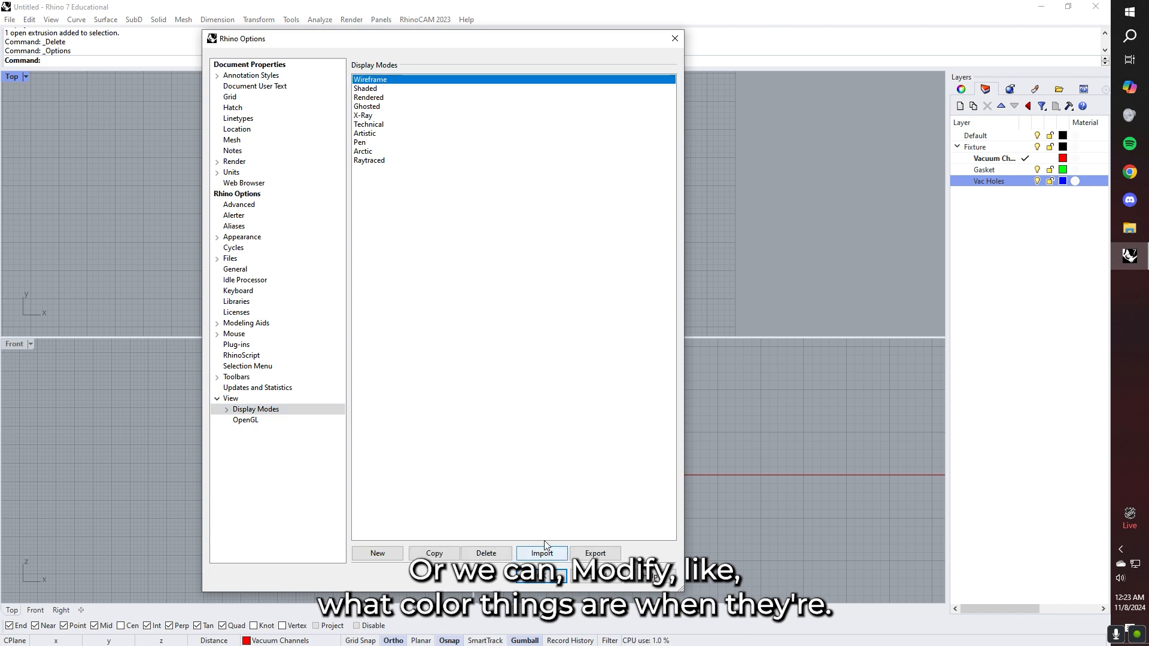
pyautogui.click(540, 573)
pyautogui.click(291, 19)
pyautogui.click(336, 333)
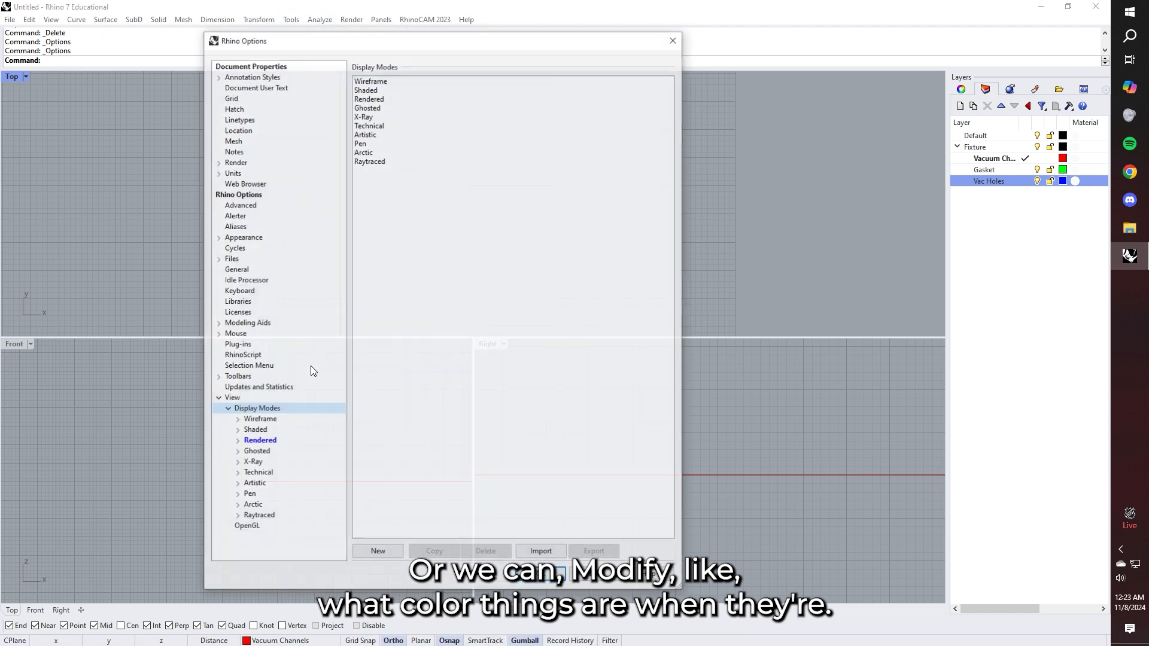
pyautogui.click(271, 422)
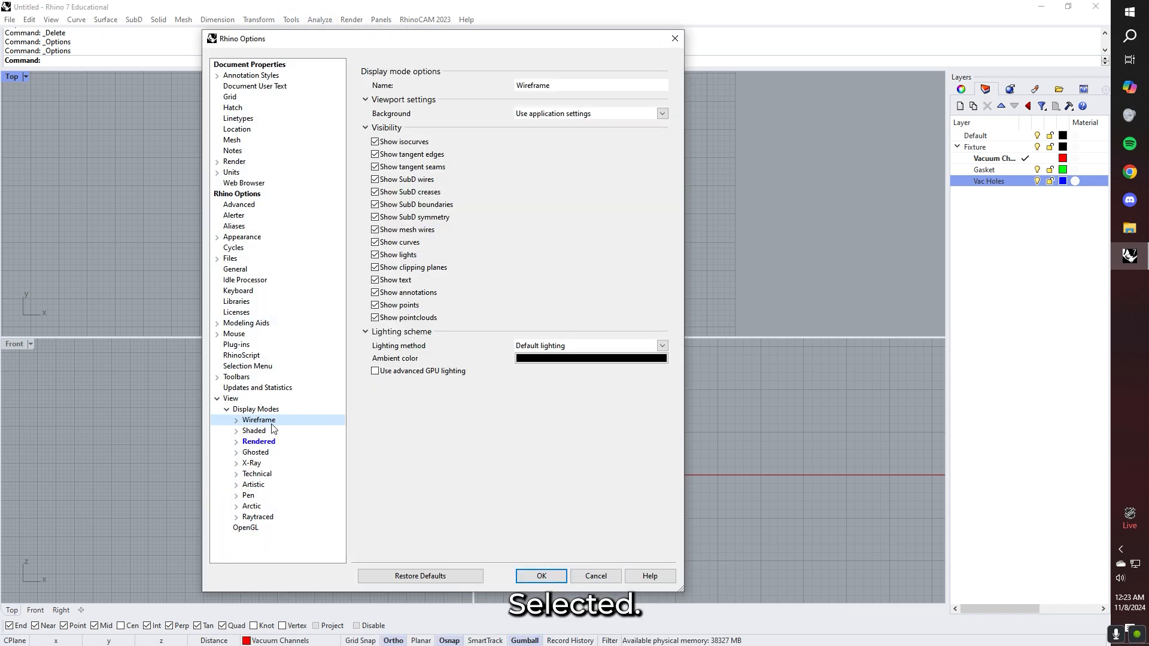
pyautogui.click(540, 576)
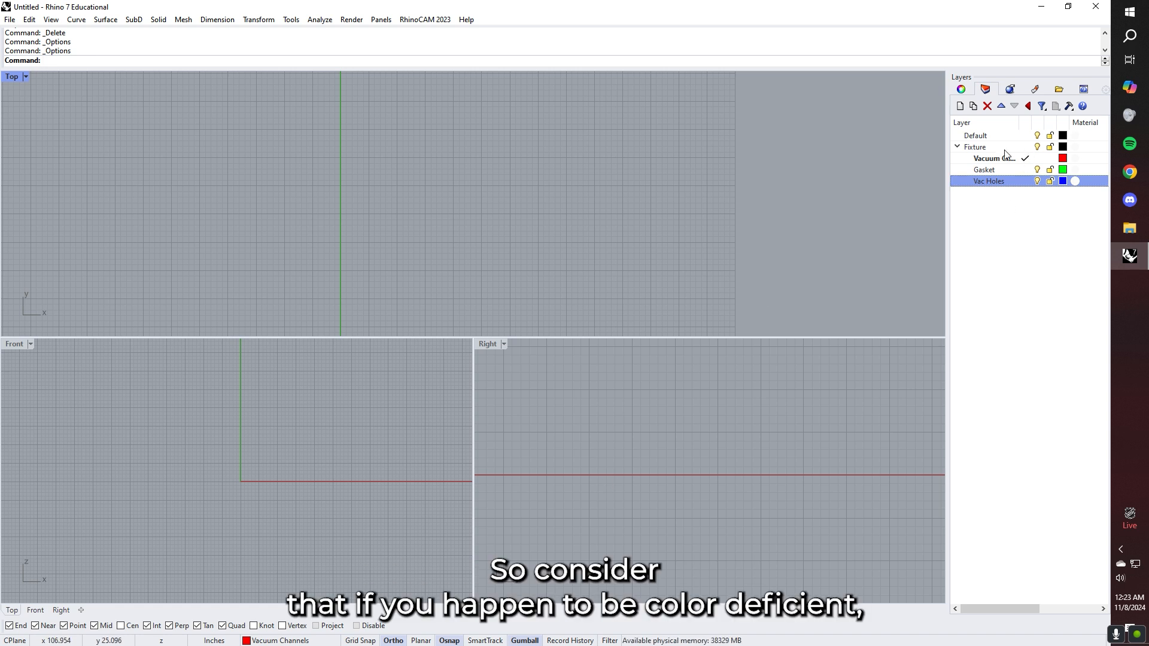
# Step: On the Fixture layer, draw a 20-inch vertical line and a 10-inch horizontal line from its lower end in the Top viewport
pyautogui.click(1025, 147)
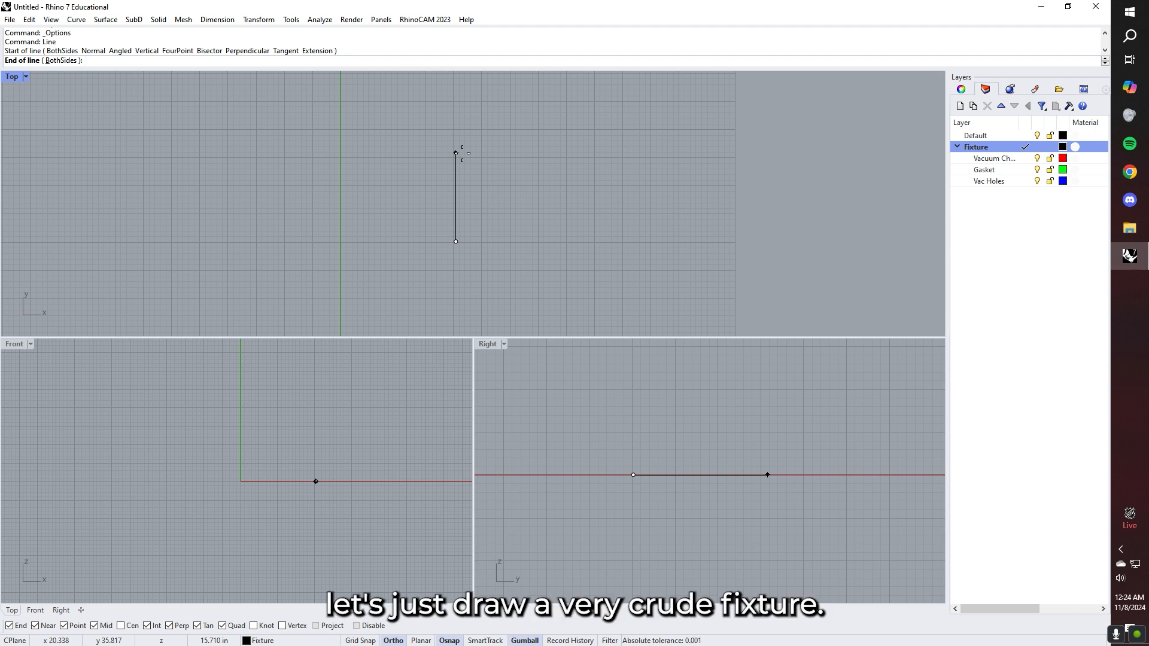
pyautogui.write('20')
pyautogui.press('Return')
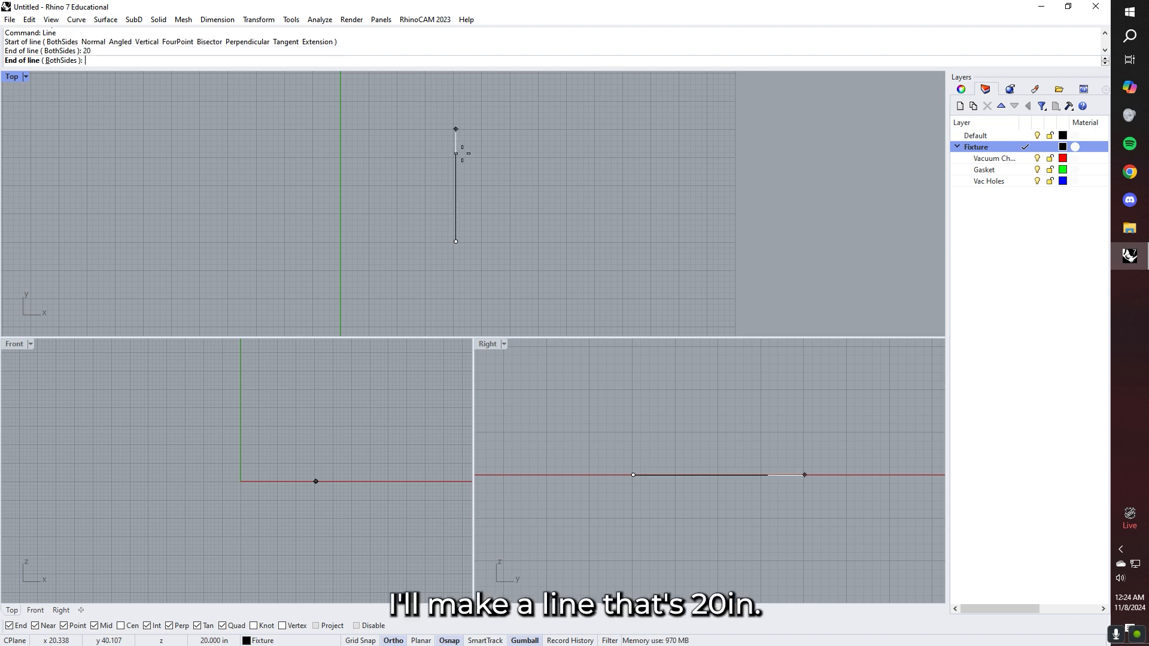
pyautogui.click(462, 154)
pyautogui.press('Return')
pyautogui.click(456, 241)
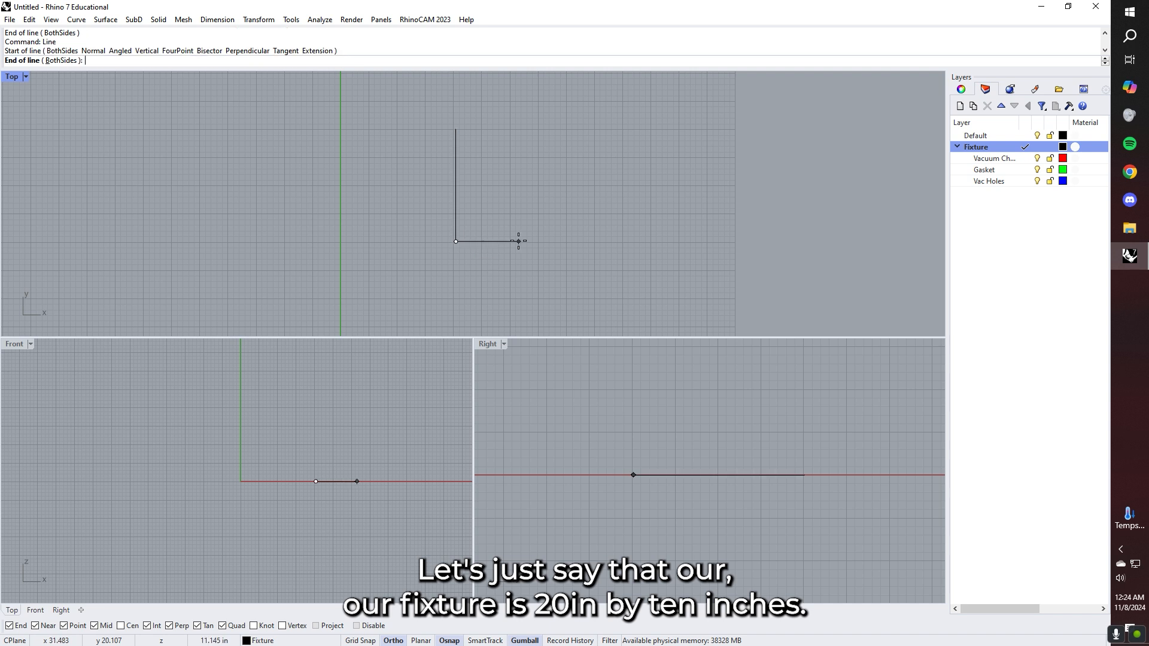
pyautogui.write('10')
pyautogui.press('Return')
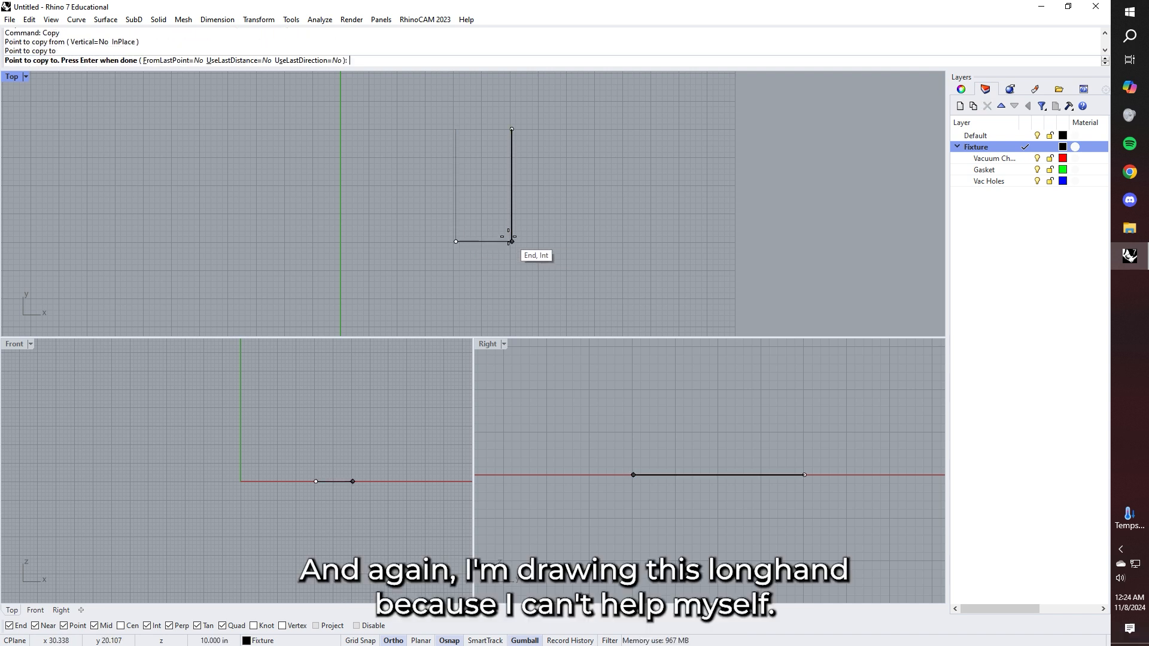
# Step: Copy both lines to their opposite sides to complete the fixture rectangle, and join the four lines into one closed curve
pyautogui.press('Return')
pyautogui.press('Escape')
pyautogui.click(498, 240)
pyautogui.press('Return')
pyautogui.click(511, 241)
pyautogui.click(512, 129)
pyautogui.press('Return')
pyautogui.press('Escape')
pyautogui.hotkey('ctrl', 'a')
pyautogui.hotkey('ctrl', 'j')
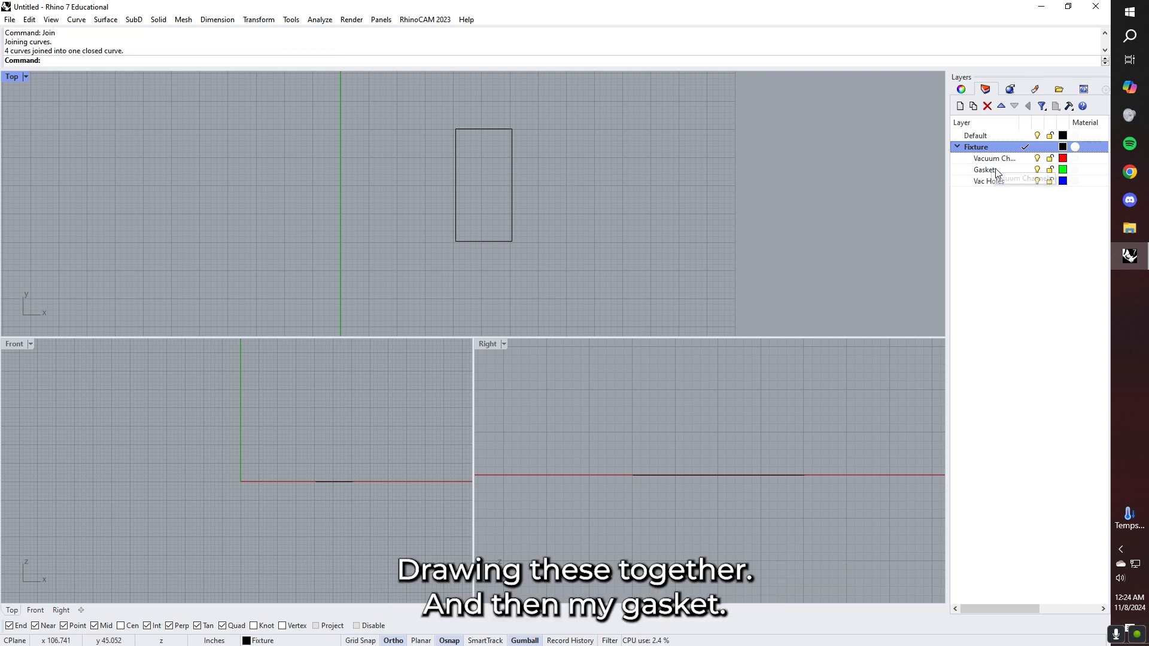
# Step: Make Gasket the current layer and offset the fixture rectangle inward by 0.25 inch
pyautogui.doubleClick(994, 169)
pyautogui.scroll(3, 438, 160)
pyautogui.click(574, 173)
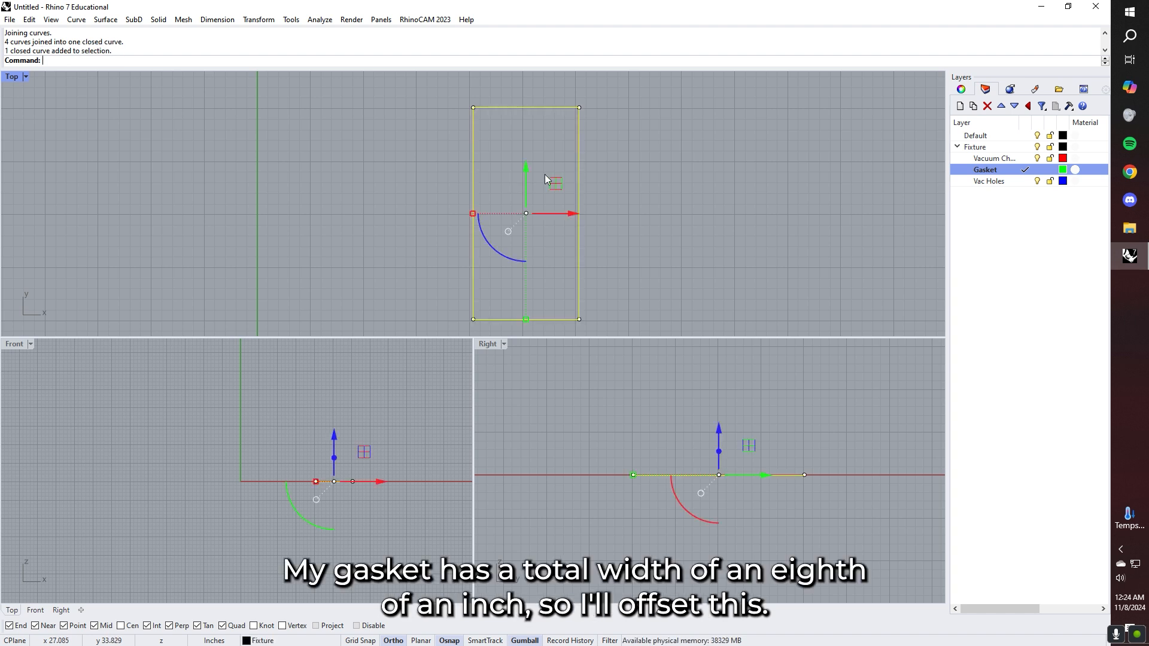
pyautogui.write('offset')
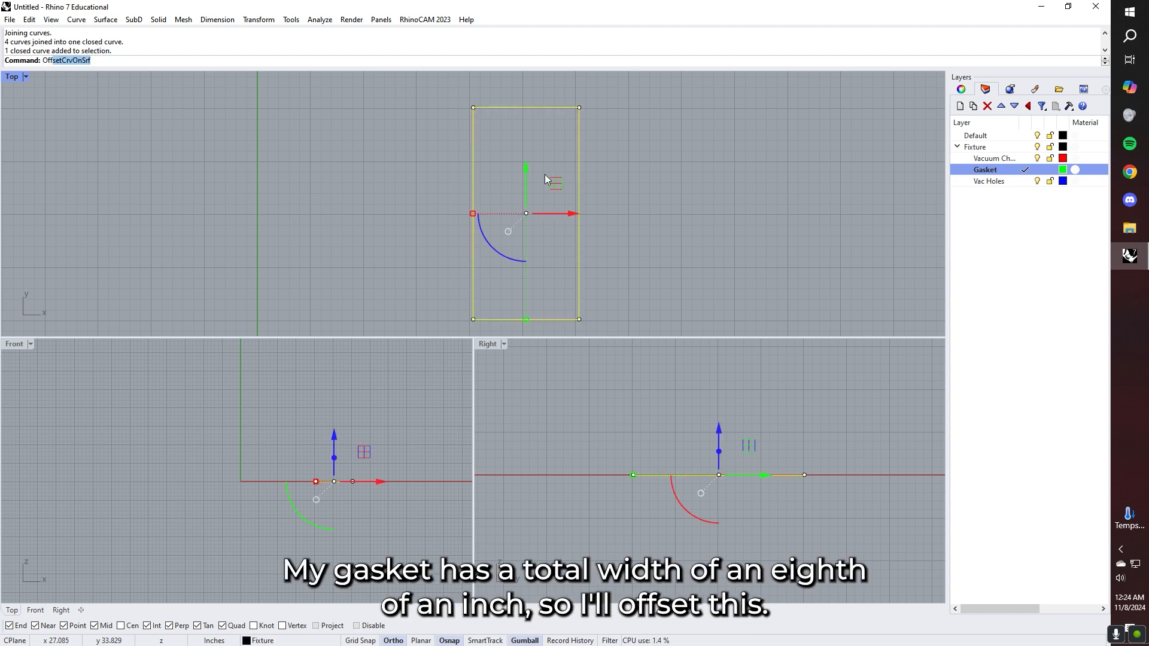
pyautogui.press('Return')
pyautogui.click(576, 173)
pyautogui.write('.25')
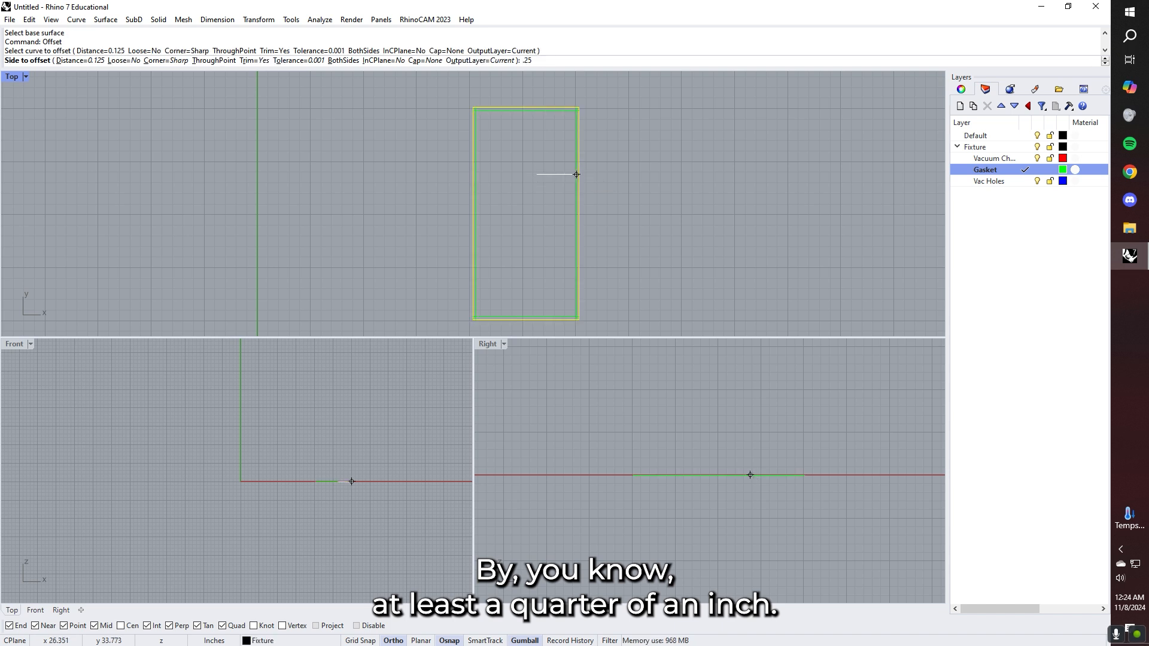
pyautogui.press('Return')
pyautogui.click(537, 175)
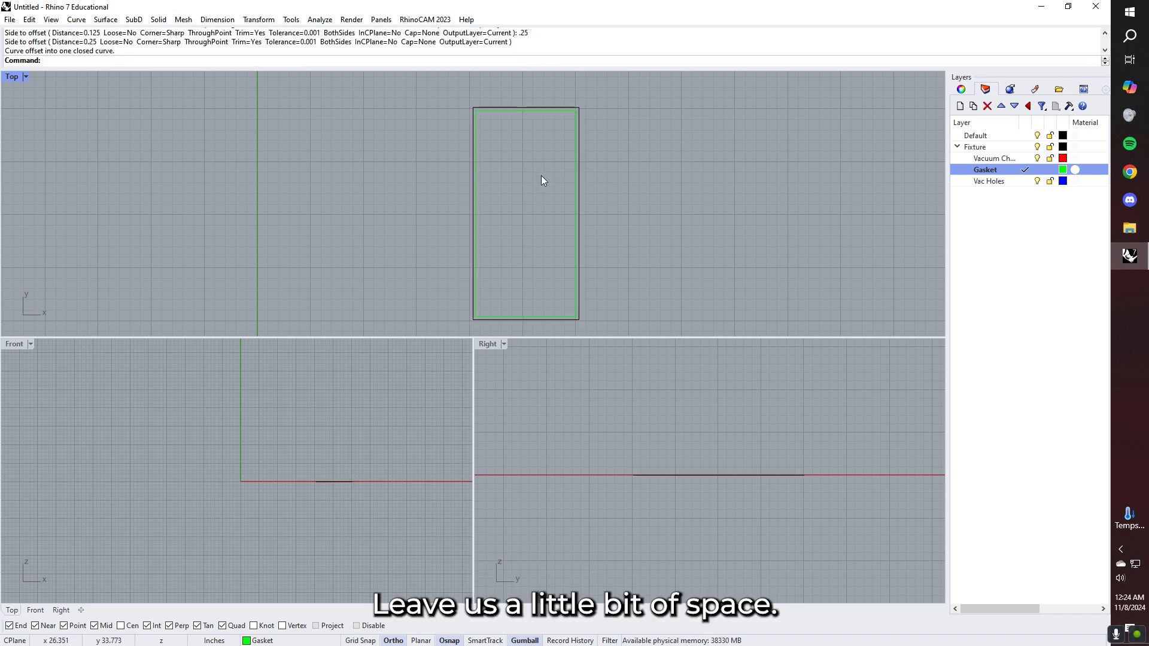
# Step: Make Vacuum Channels the current layer and offset the green gasket rectangle inward by 0.25 inch
pyautogui.scroll(3, 577, 260)
pyautogui.click(1011, 160)
pyautogui.doubleClick(1010, 160)
pyautogui.click(570, 295)
pyautogui.scroll(-2, 569, 233)
pyautogui.moveTo(568, 232); pyautogui.dragTo(547, 274, button='right')
pyautogui.press('Return')
pyautogui.click(541, 244)
pyautogui.scroll(6, 586, 317)
pyautogui.moveTo(585, 317); pyautogui.dragTo(587, 261, button='right')
pyautogui.press('Escape')
# Step: Offset the red vacuum channel rectangle inward by 1 inch, and offset the resulting rectangle inward by the same distance
pyautogui.click(591, 283)
pyautogui.press('Return')
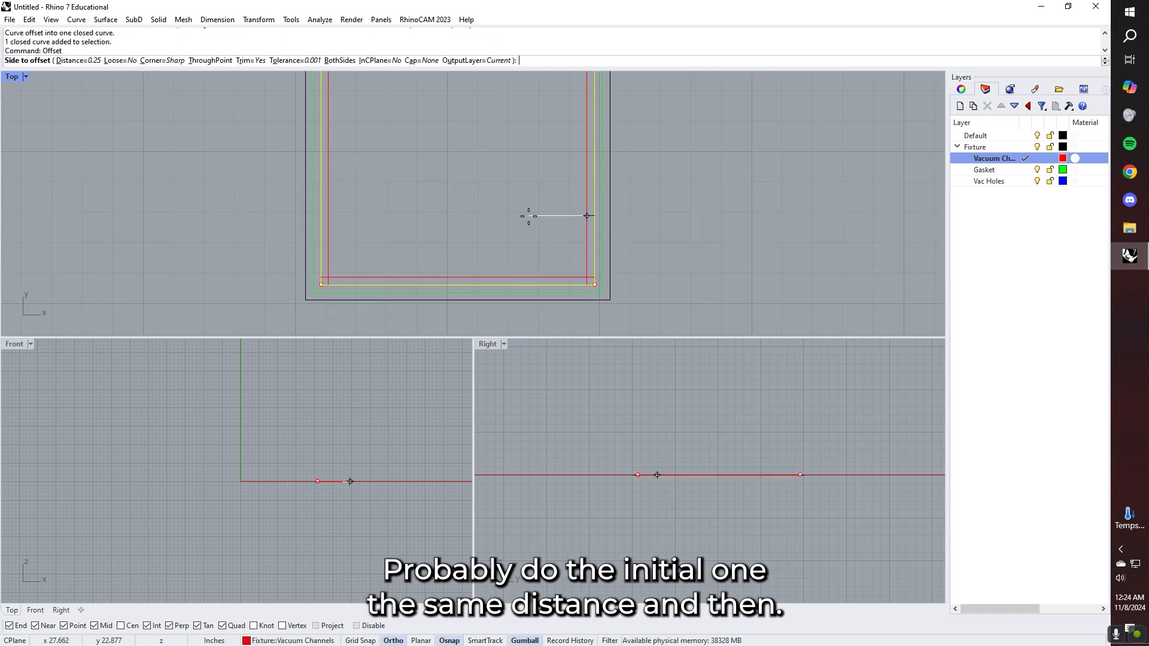
pyautogui.write('1')
pyautogui.press('Return')
pyautogui.click(529, 216)
pyautogui.click(562, 220)
pyautogui.press('Return')
pyautogui.click(483, 143)
pyautogui.moveTo(483, 142); pyautogui.dragTo(538, 231, button='right')
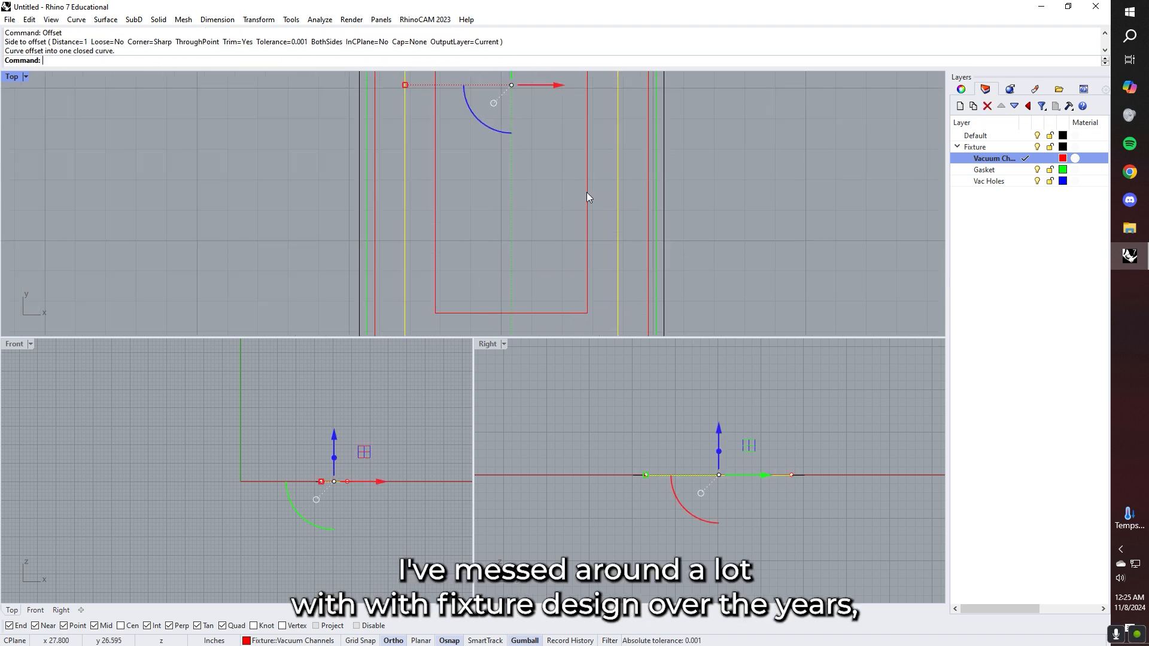
# Step: Add two more nested vacuum channel rectangles, each offset 1 inch inside the innermost one
pyautogui.click(587, 192)
pyautogui.press('Return')
pyautogui.click(573, 165)
pyautogui.moveTo(534, 160); pyautogui.dragTo(536, 214, button='right')
pyautogui.click(557, 192)
pyautogui.scroll(-5, 641, 238)
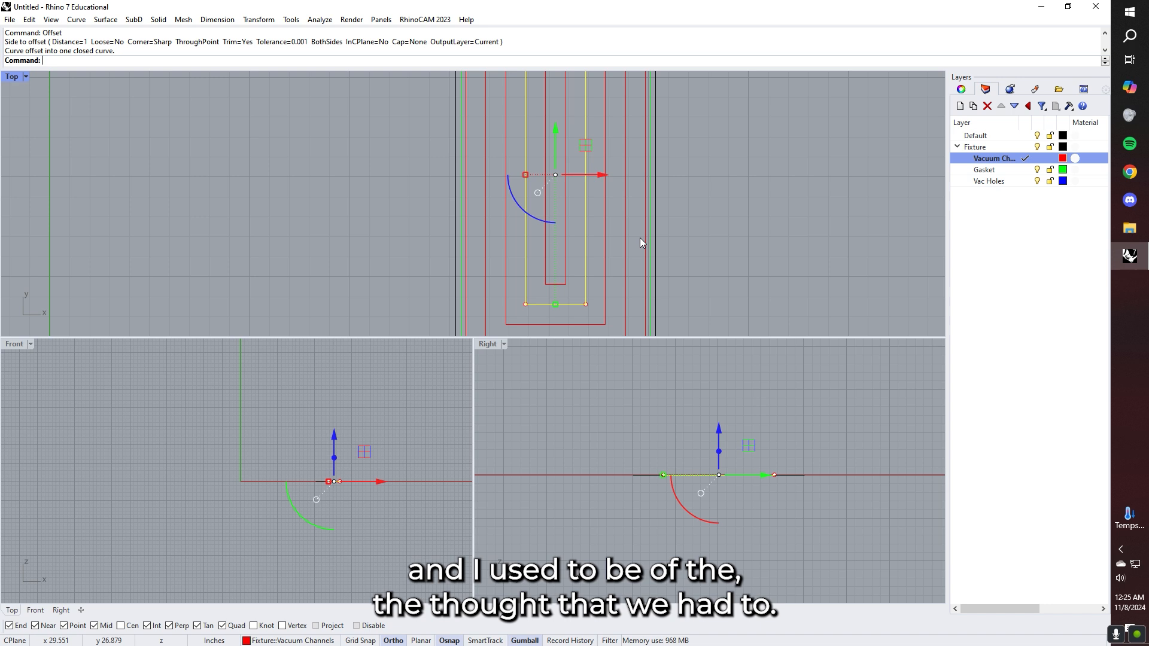
pyautogui.press('Escape')
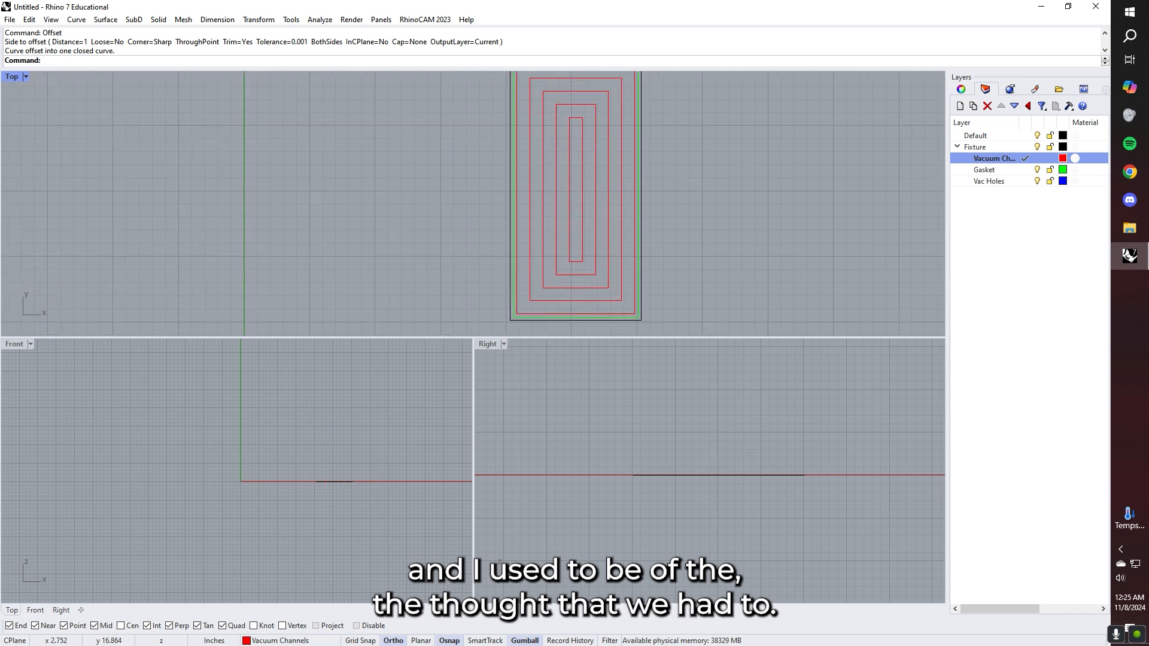
# Step: Draw a vertical connecting line from the bottom midpoint to the top midpoint of the outermost vacuum channel rectangle
pyautogui.scroll(-4, 547, 199)
pyautogui.scroll(6, 562, 179)
pyautogui.scroll(-3, 580, 181)
pyautogui.write('line')
pyautogui.press('Return')
pyautogui.scroll(4, 576, 263)
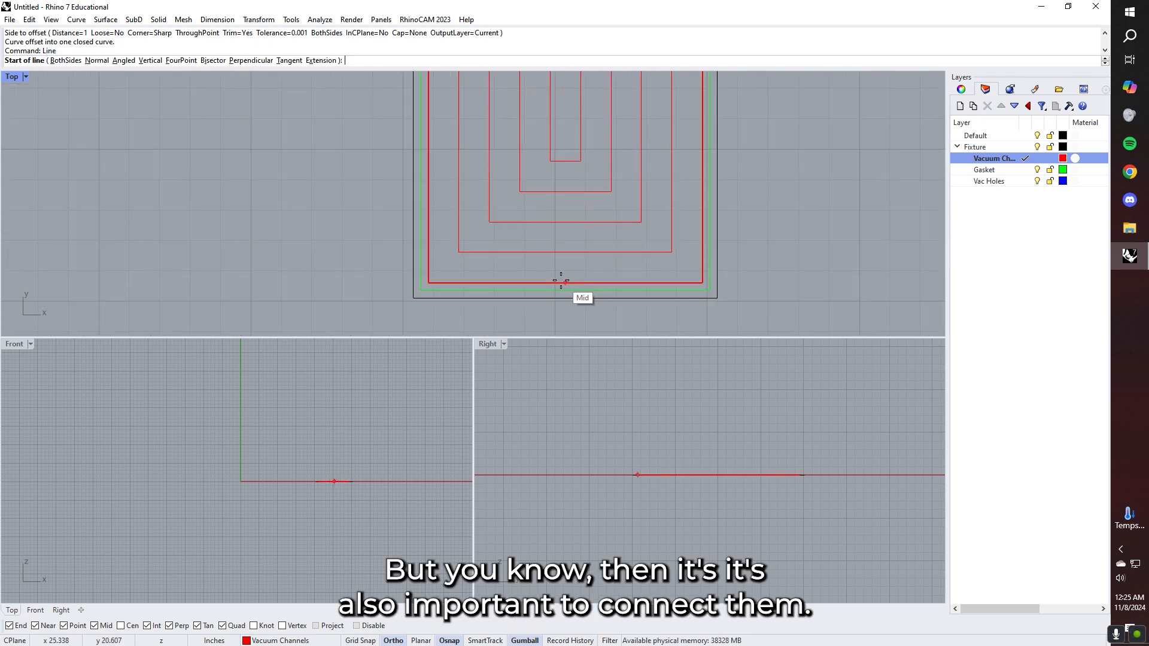
pyautogui.click(577, 282)
pyautogui.scroll(-3, 577, 282)
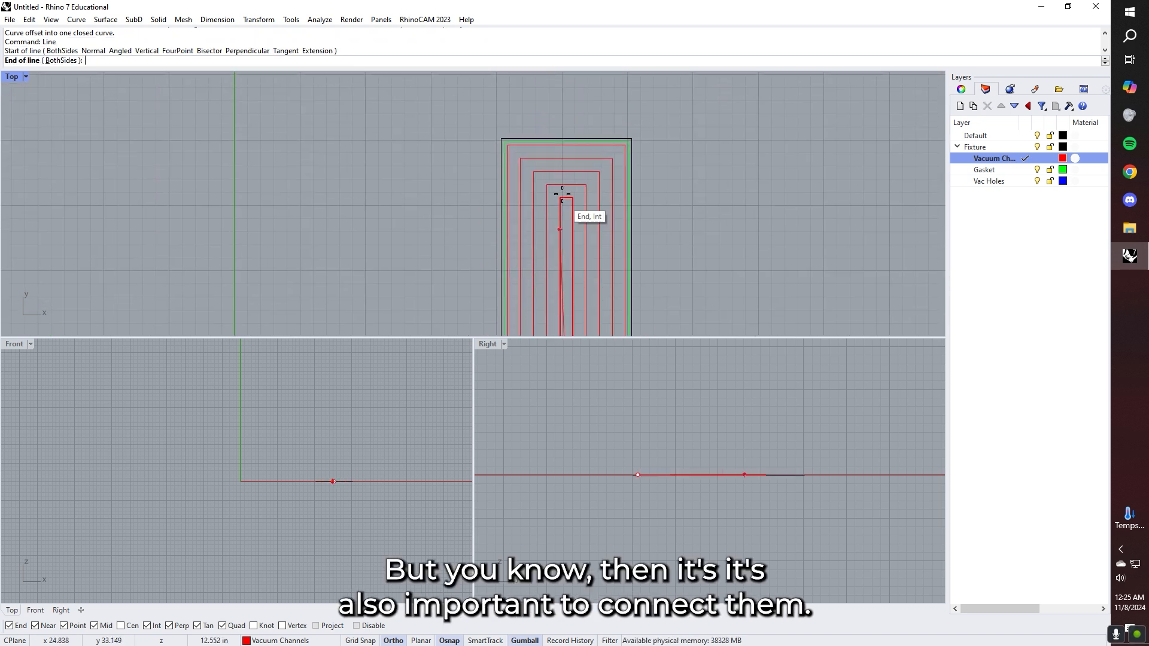
pyautogui.click(566, 145)
pyautogui.moveTo(571, 220); pyautogui.dragTo(555, 167, button='right')
# Step: Draw a horizontal connecting line from the left midpoint to the right midpoint of the outermost vacuum channel rectangle
pyautogui.rightClick(494, 225)
pyautogui.click(495, 218)
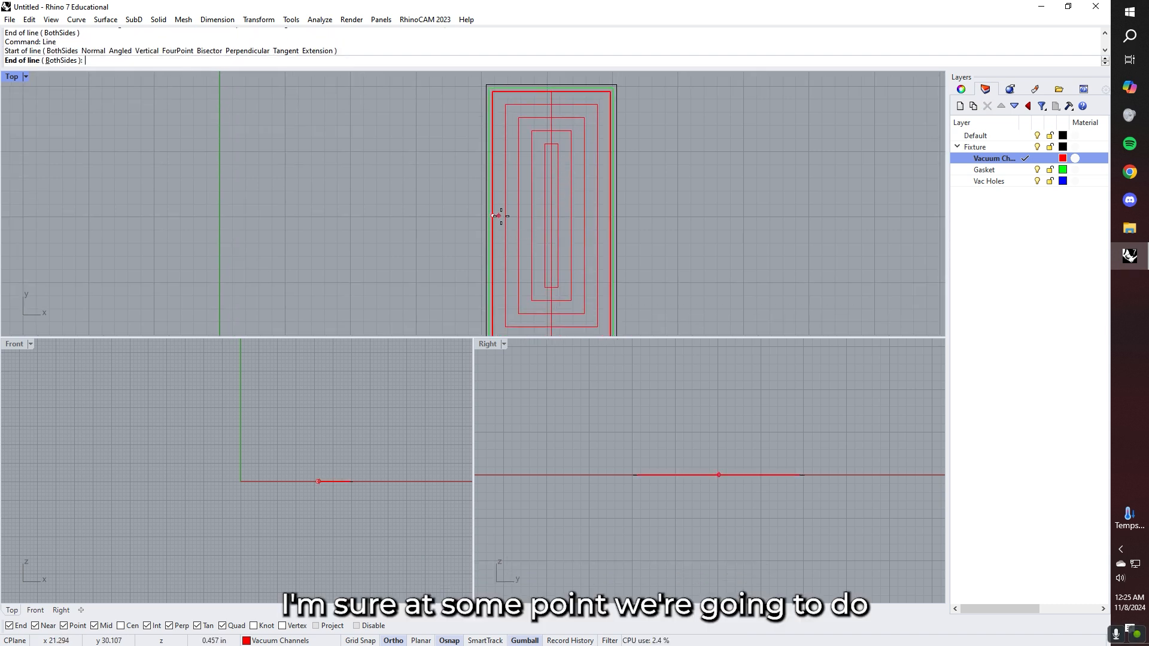
pyautogui.click(605, 226)
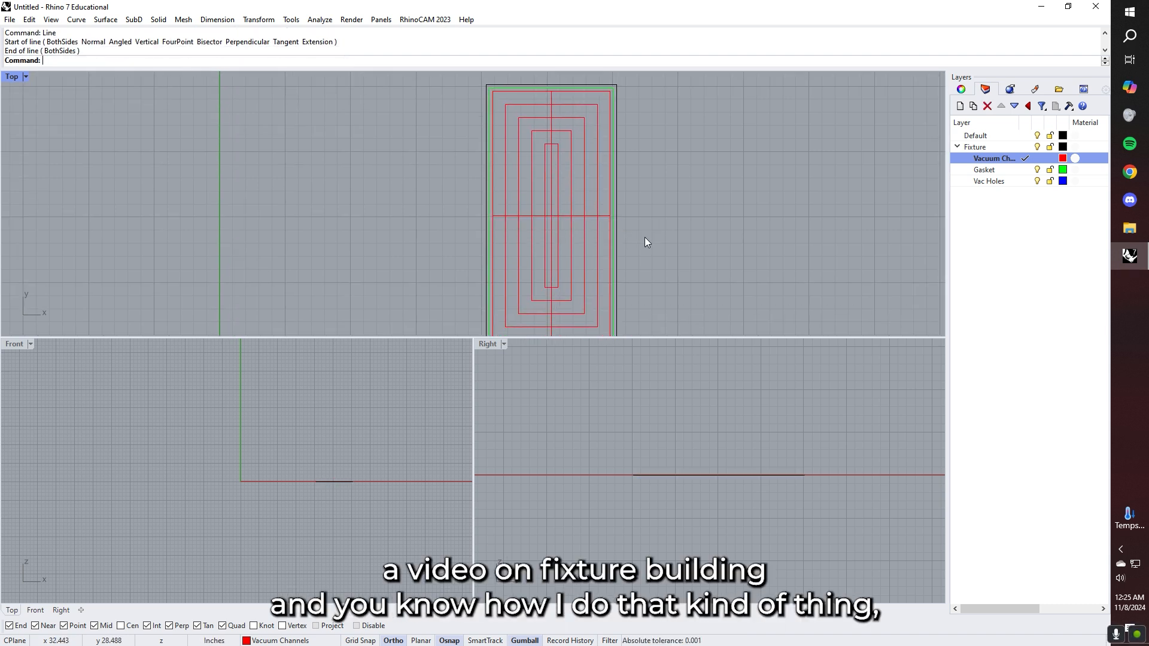
# Step: Make Vac Holes the current layer and place point objects on the two lower corners of the third vacuum channel rectangle from outside
pyautogui.moveTo(606, 287); pyautogui.dragTo(569, 235, button='right')
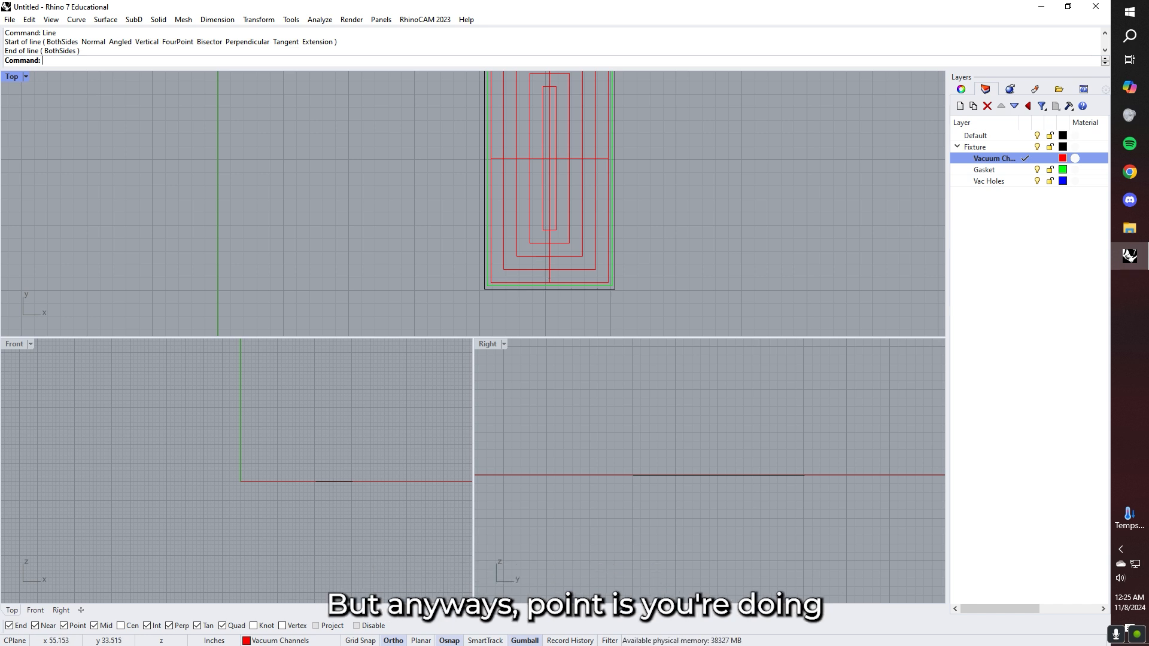
pyautogui.click(989, 180)
pyautogui.write('point')
pyautogui.press('Return')
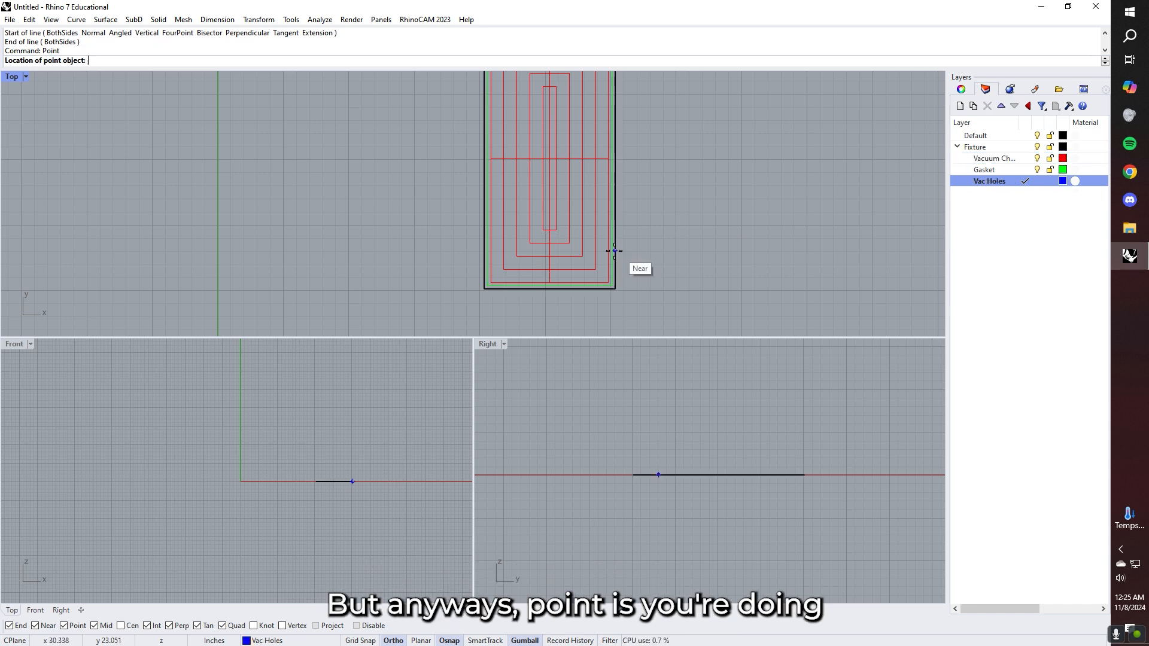
pyautogui.click(582, 256)
pyautogui.rightClick(582, 256)
pyautogui.click(517, 256)
# Step: Place a vacuum hole point at the centre intersection and on the two upper corners of the third channel rectangle
pyautogui.moveTo(517, 257); pyautogui.dragTo(519, 325, button='right')
pyautogui.rightClick(530, 276)
pyautogui.click(552, 223)
pyautogui.moveTo(545, 188); pyautogui.dragTo(536, 260, button='right')
pyautogui.rightClick(527, 219)
pyautogui.click(511, 201)
pyautogui.rightClick(562, 198)
pyautogui.click(571, 198)
pyautogui.scroll(-5, 599, 150)
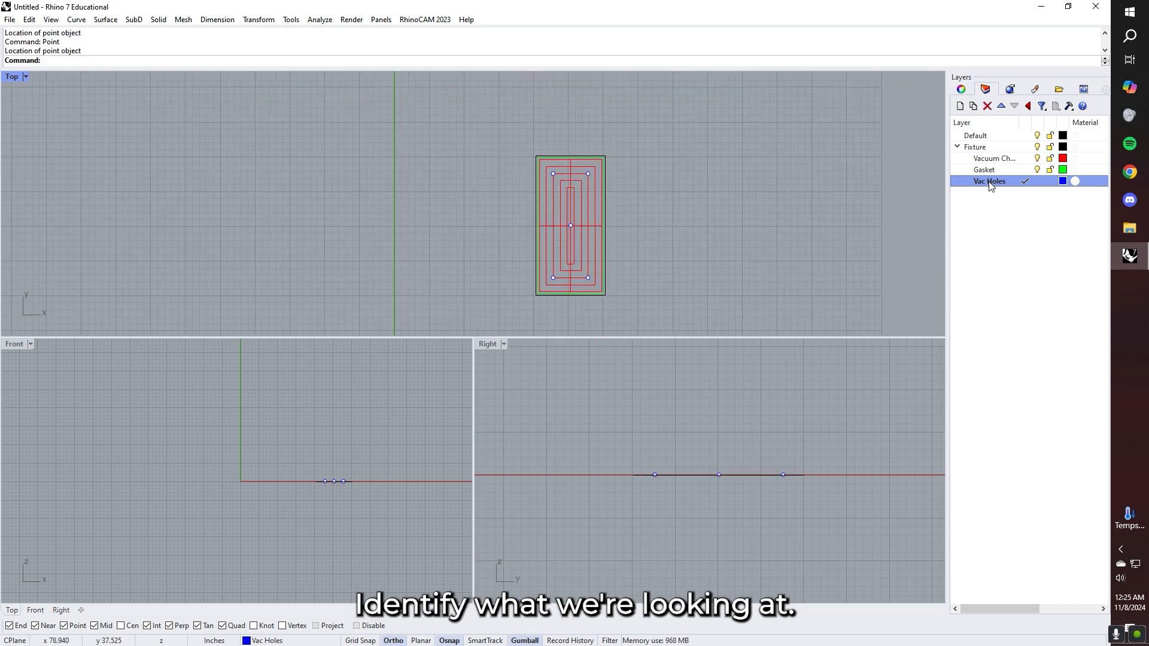
# Step: Bring the floating Perspective viewport onto this screen and view the fixture drawing from different angles
pyautogui.moveTo(1148, 24); pyautogui.dragTo(521, 80)
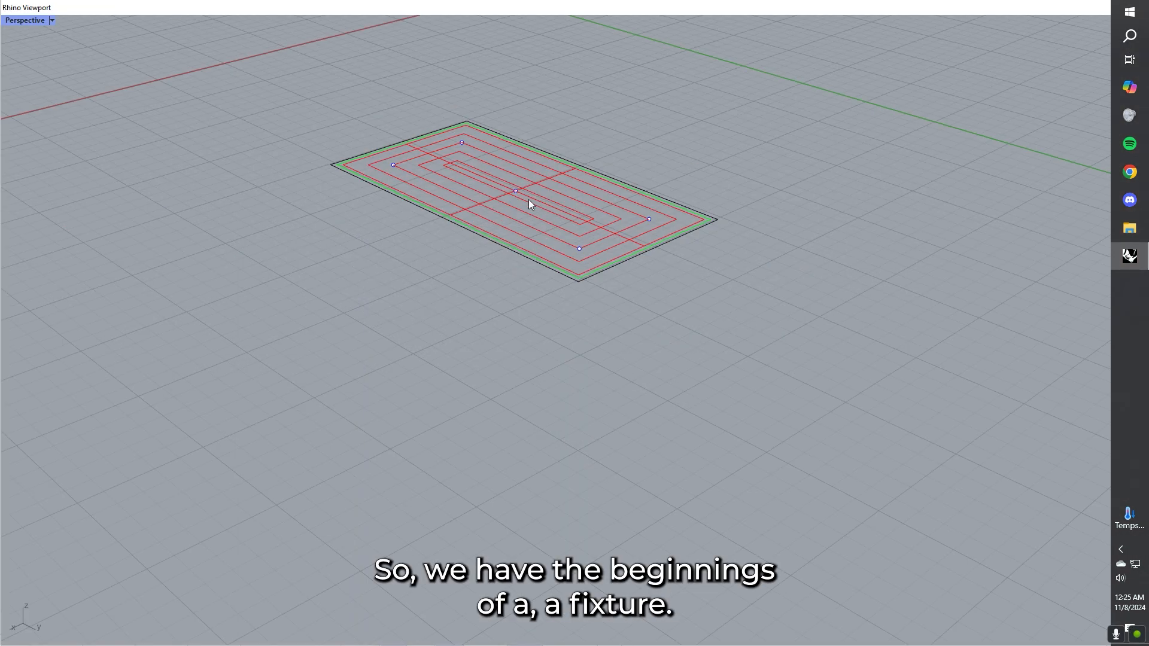
pyautogui.moveTo(529, 203); pyautogui.dragTo(517, 259, button='right')
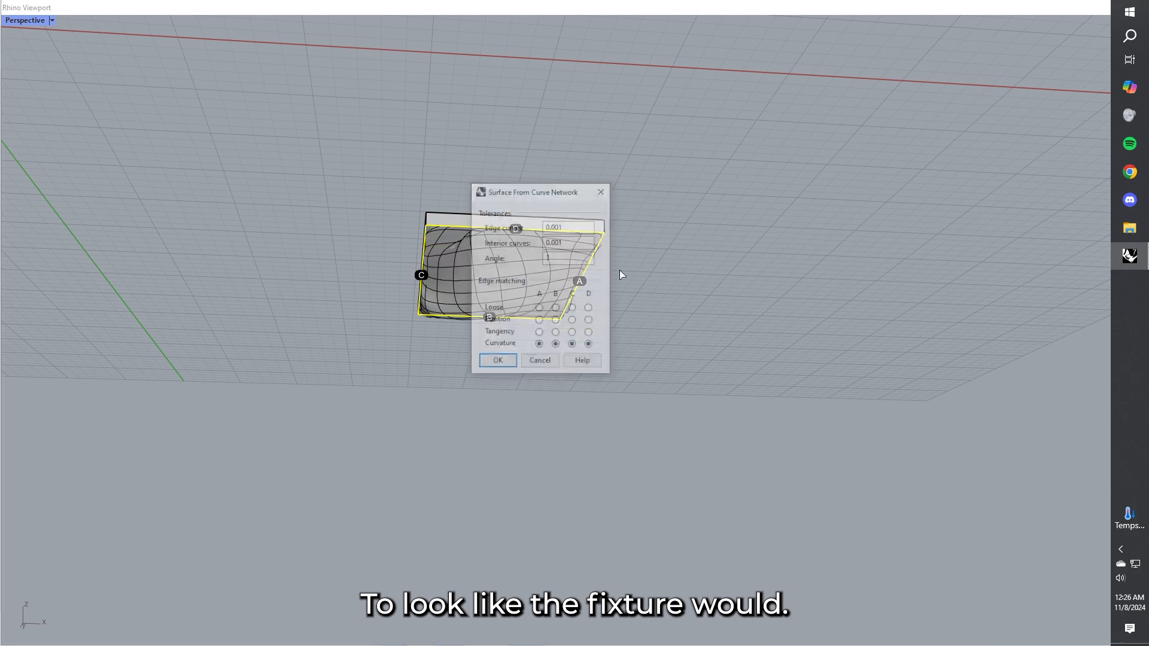
# Step: Try closing the underside with a curve network surface using Curvature edge matching, and delete the warped surface
pyautogui.press('Return')
pyautogui.moveTo(617, 270); pyautogui.dragTo(582, 274, button='right')
pyautogui.click(582, 275)
pyautogui.press('Delete')
# Step: Rebuild the underside as a curve network surface with Loose edge matching, and delete it again
pyautogui.moveTo(641, 249); pyautogui.dragTo(566, 253, button='right')
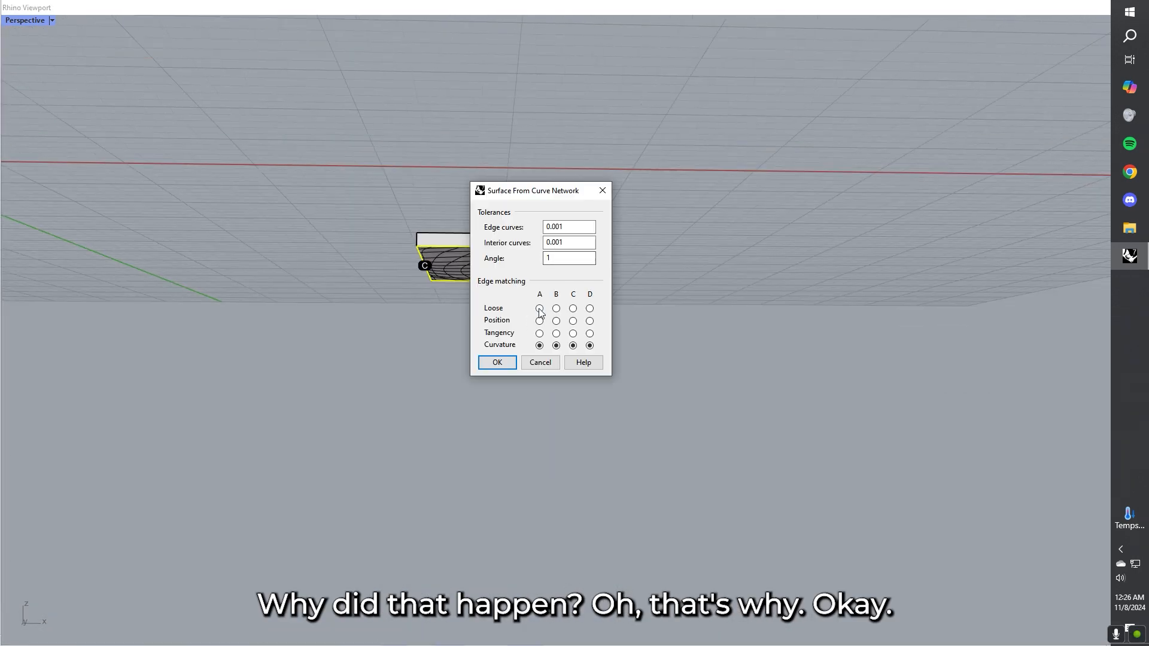
pyautogui.click(539, 309)
pyautogui.click(555, 308)
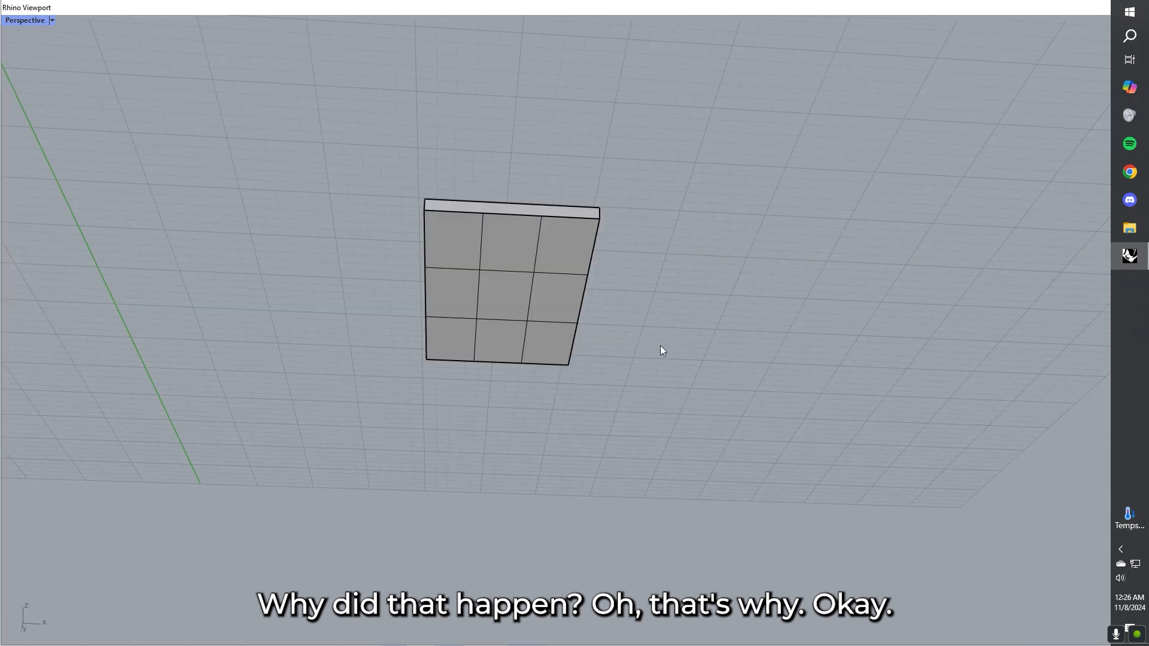
pyautogui.click(576, 299)
pyautogui.press('Delete')
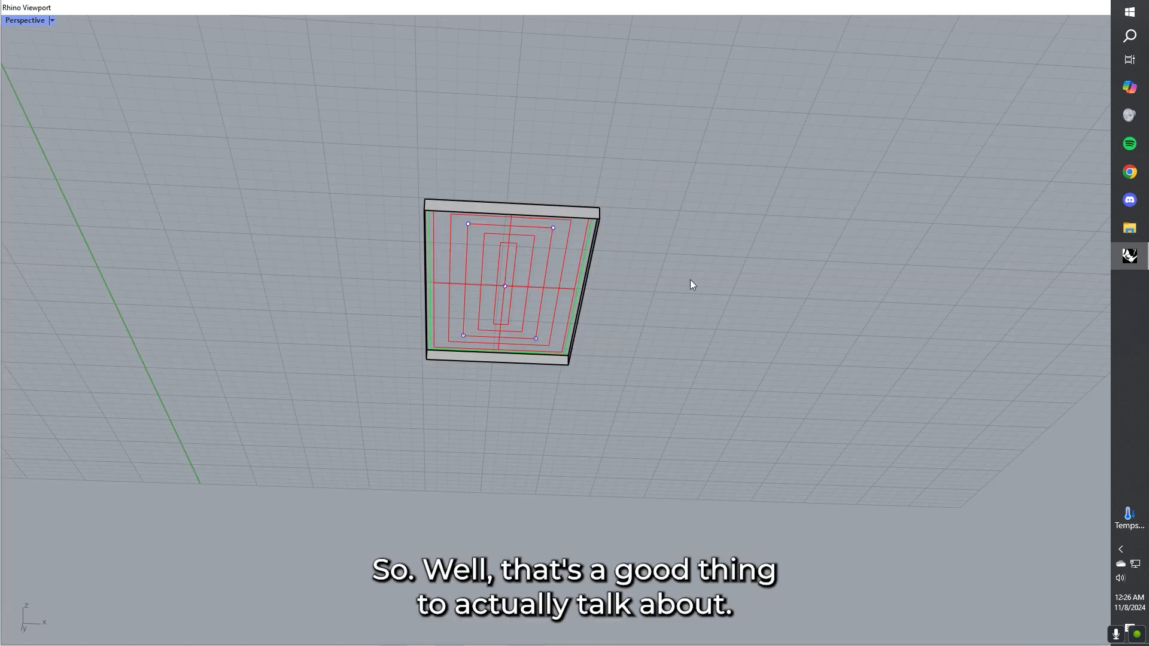
# Step: Select the four bottom edges of the open box for a surface from a curve network
pyautogui.click(498, 364)
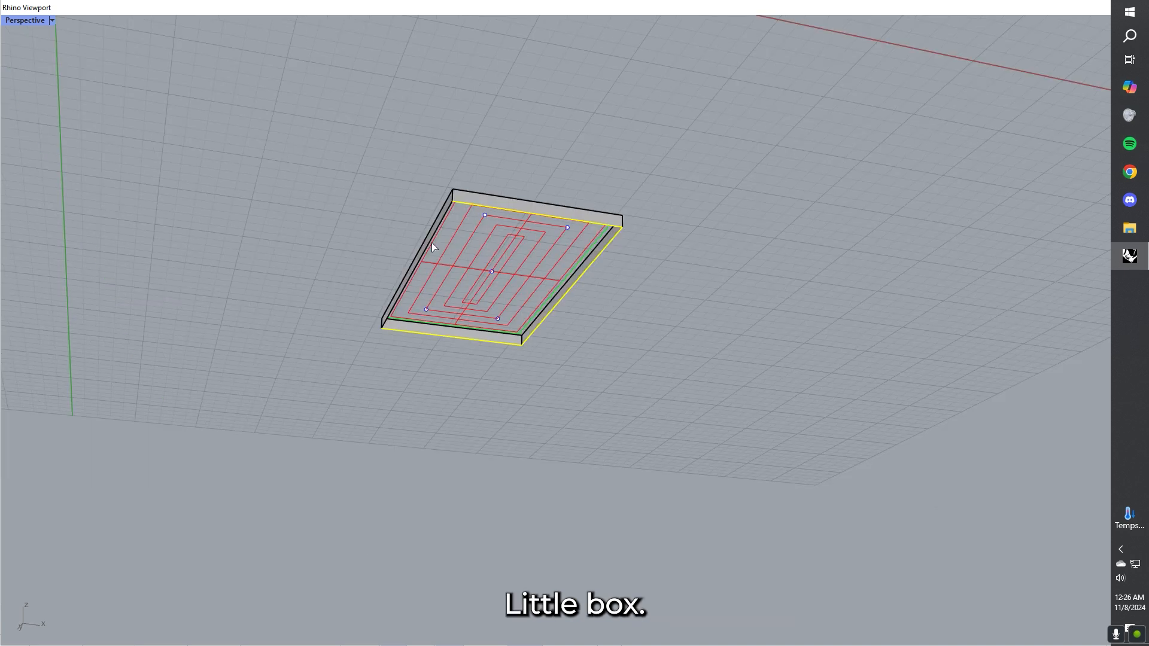
pyautogui.click(431, 241)
pyautogui.press('Return')
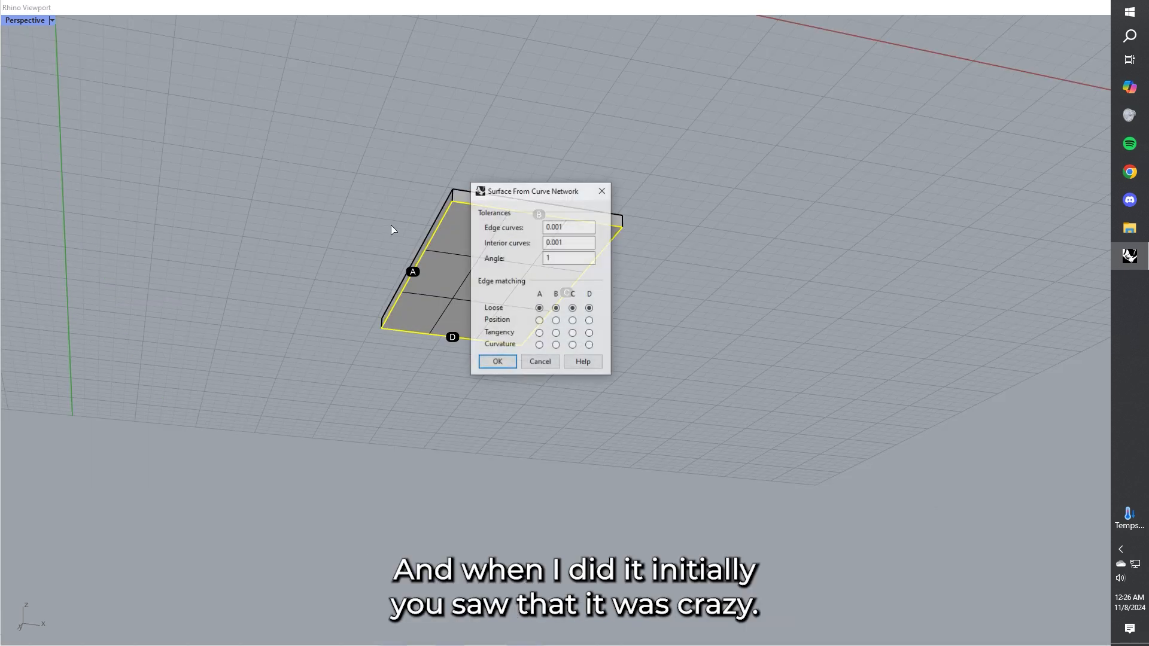
# Step: Set edge matching for edges A, B, C and D to Curvature and inspect the previewed surface from the side
pyautogui.moveTo(521, 190); pyautogui.dragTo(753, 157)
pyautogui.click(770, 312)
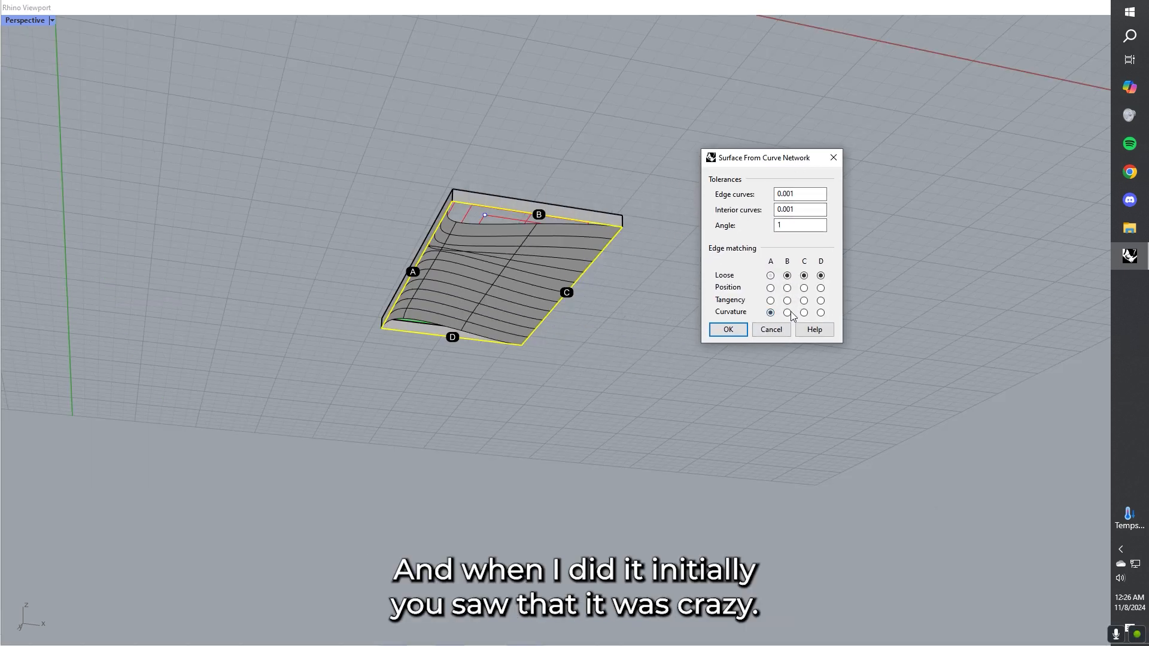
pyautogui.click(787, 313)
pyautogui.click(804, 313)
pyautogui.click(820, 313)
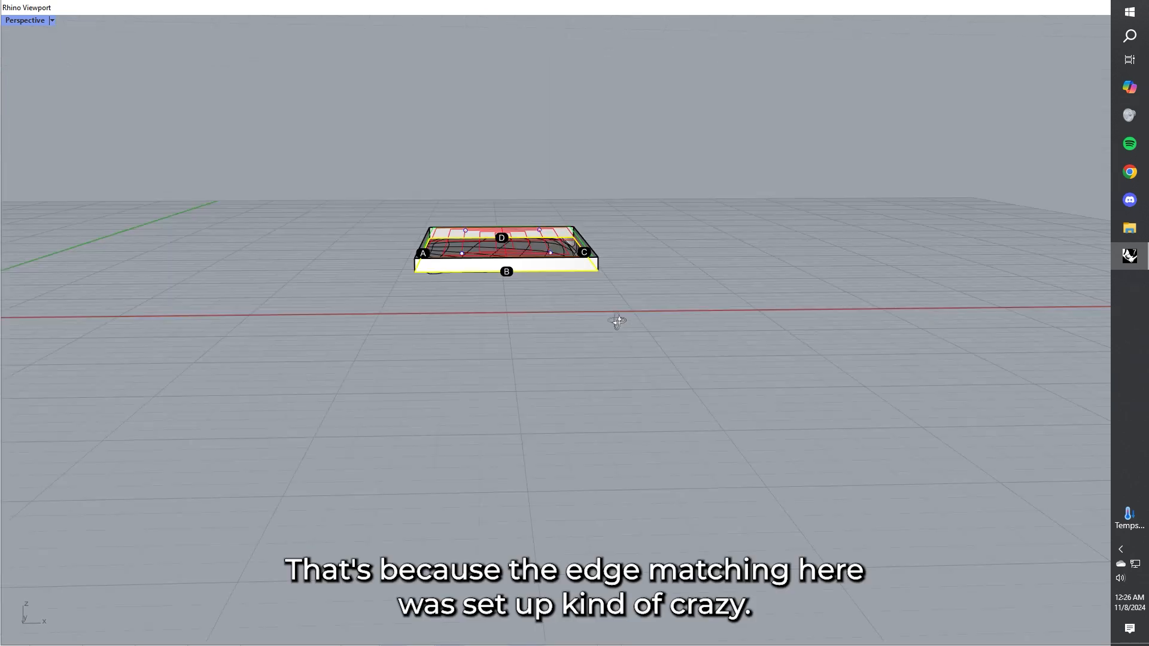
pyautogui.moveTo(616, 320); pyautogui.dragTo(686, 334, button='right')
pyautogui.moveTo(490, 12); pyautogui.dragTo(428, 107)
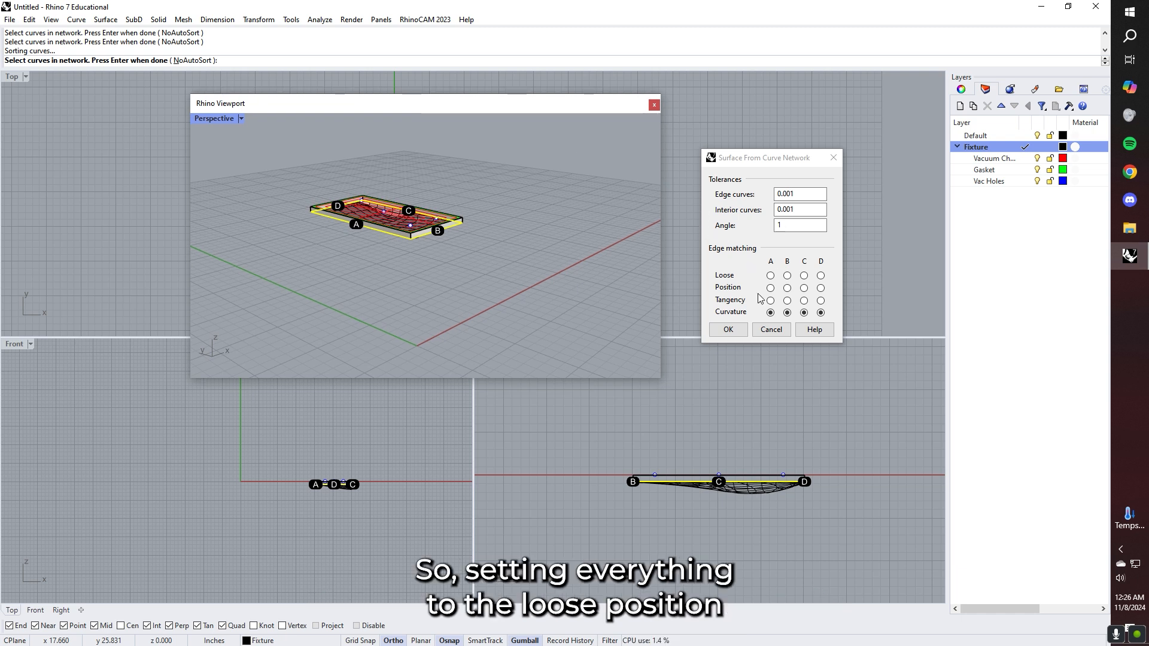
# Step: Set edge matching for all four edges to Loose and create the flat bottom surface
pyautogui.click(770, 275)
pyautogui.click(787, 275)
pyautogui.click(804, 276)
pyautogui.click(820, 275)
pyautogui.moveTo(457, 109); pyautogui.dragTo(653, 7)
pyautogui.scroll(-8, 547, 271)
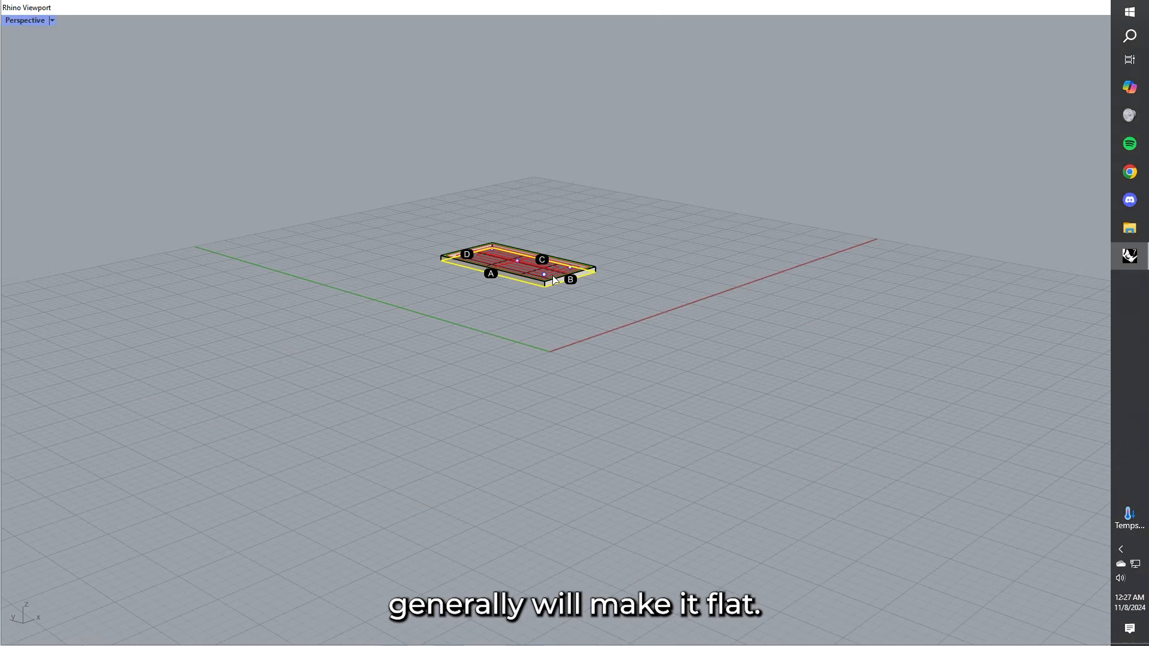
pyautogui.moveTo(546, 272); pyautogui.dragTo(510, 322, button='right')
pyautogui.scroll(13, 509, 321)
pyautogui.scroll(-7, 509, 321)
pyautogui.press('Return')
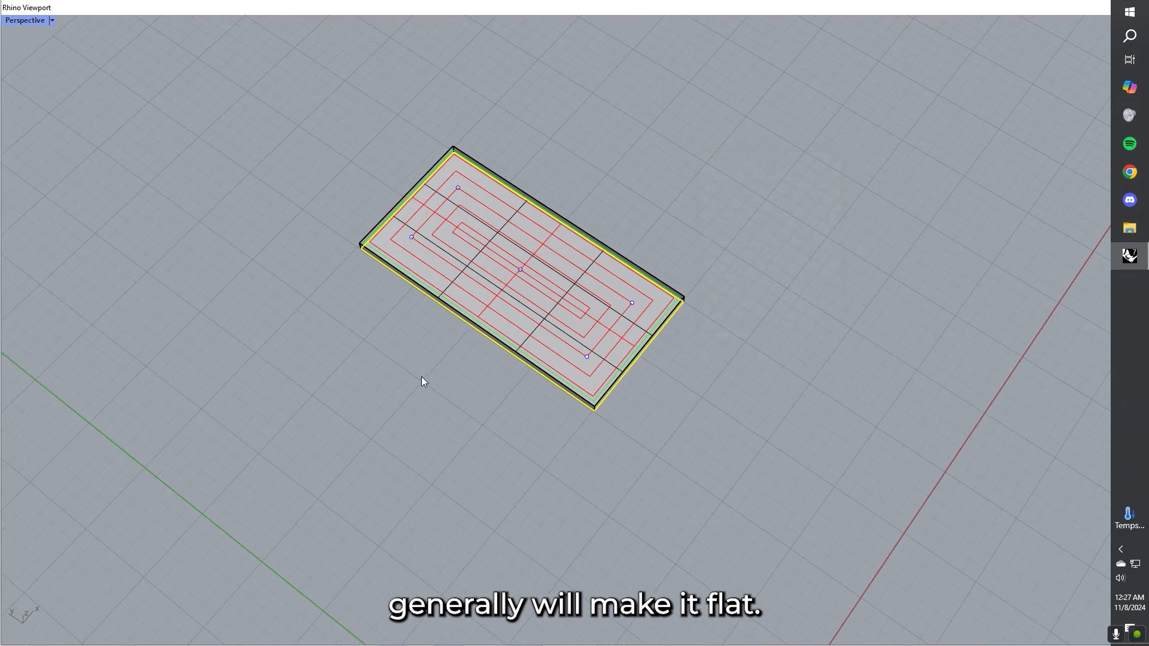
# Step: Copy the flat surface vertically from a lower corner of the box to the matching upper corner
pyautogui.moveTo(459, 385); pyautogui.dragTo(529, 331, button='right')
pyautogui.scroll(10, 554, 309)
pyautogui.click(615, 212)
pyautogui.write('copy')
pyautogui.press('Return')
pyautogui.click(649, 300)
pyautogui.click(650, 259)
pyautogui.press('Return')
# Step: Join all of the fixture's geometry and group everything, including the curves and points, as one object
pyautogui.scroll(-5, 555, 324)
pyautogui.moveTo(377, 172); pyautogui.dragTo(911, 383)
pyautogui.hotkey('ctrl', 'j')
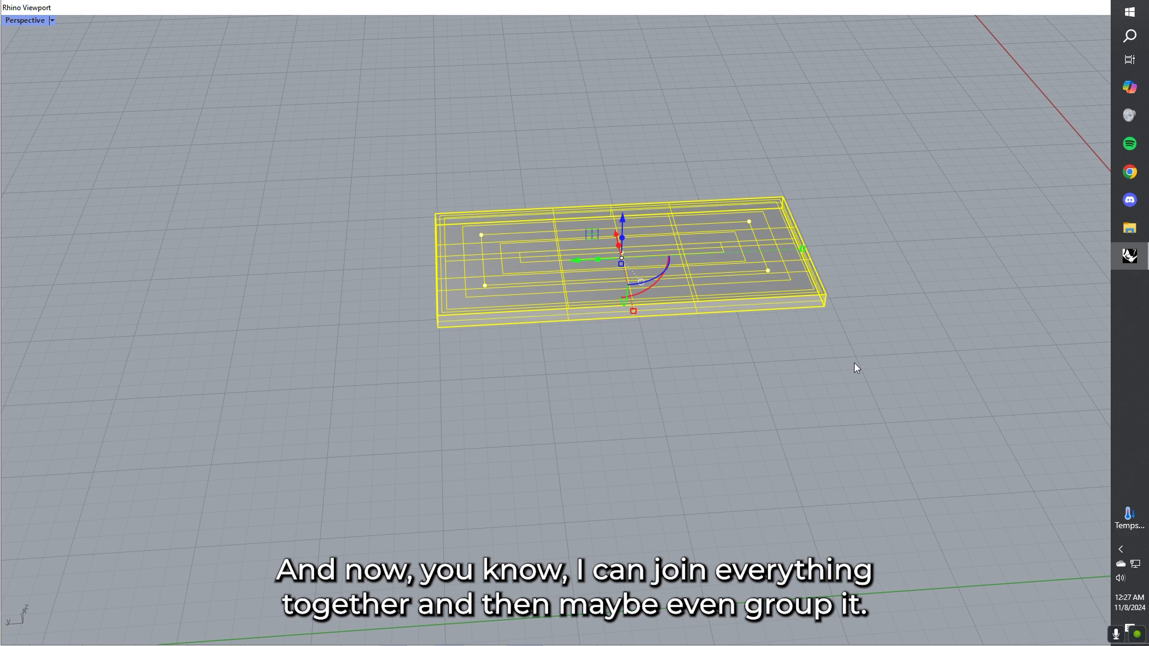
pyautogui.click(854, 363)
pyautogui.moveTo(371, 173); pyautogui.dragTo(882, 423)
pyautogui.hotkey('ctrl', 'g')
pyautogui.click(643, 307)
pyautogui.click(599, 403)
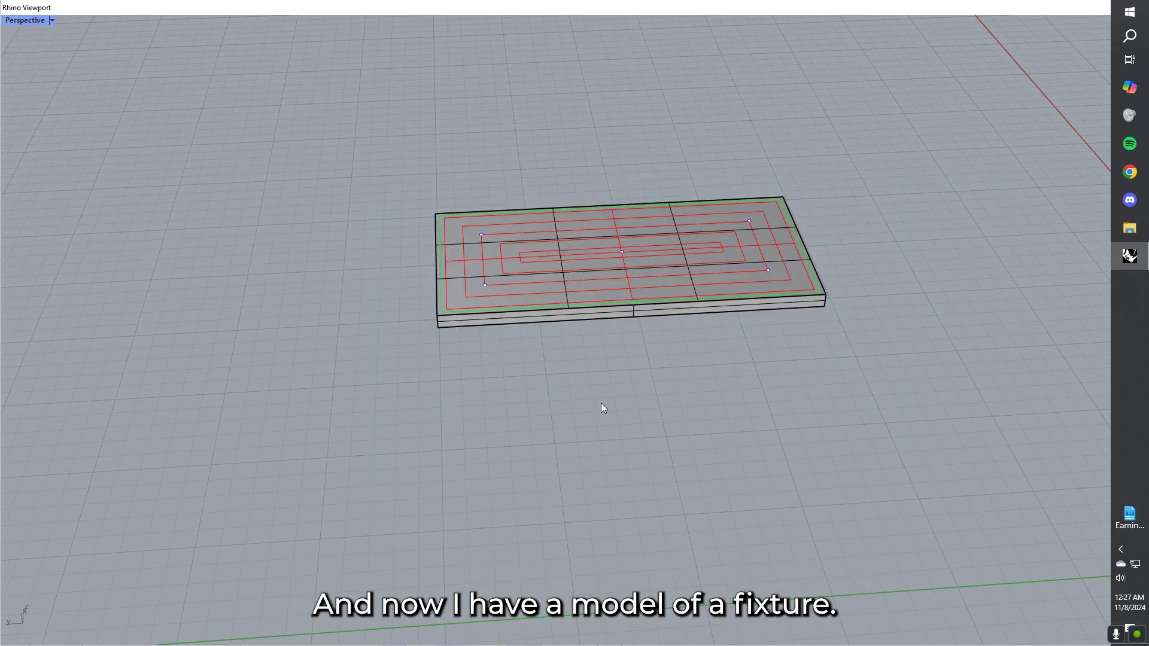
# Step: Move the grouped fixture a short distance along the X axis and raise it slightly along Z
pyautogui.moveTo(599, 404); pyautogui.dragTo(729, 397, button='right')
pyautogui.click(682, 365)
pyautogui.moveTo(682, 365)
pyautogui.mouseDown(button='right')
pyautogui.moveTo(703, 220)
pyautogui.moveTo(759, 280)
pyautogui.moveTo(728, 362)
pyautogui.moveTo(661, 433)
pyautogui.moveTo(557, 460)
pyautogui.moveTo(644, 358)
pyautogui.moveTo(673, 357)
pyautogui.mouseUp(button='right')
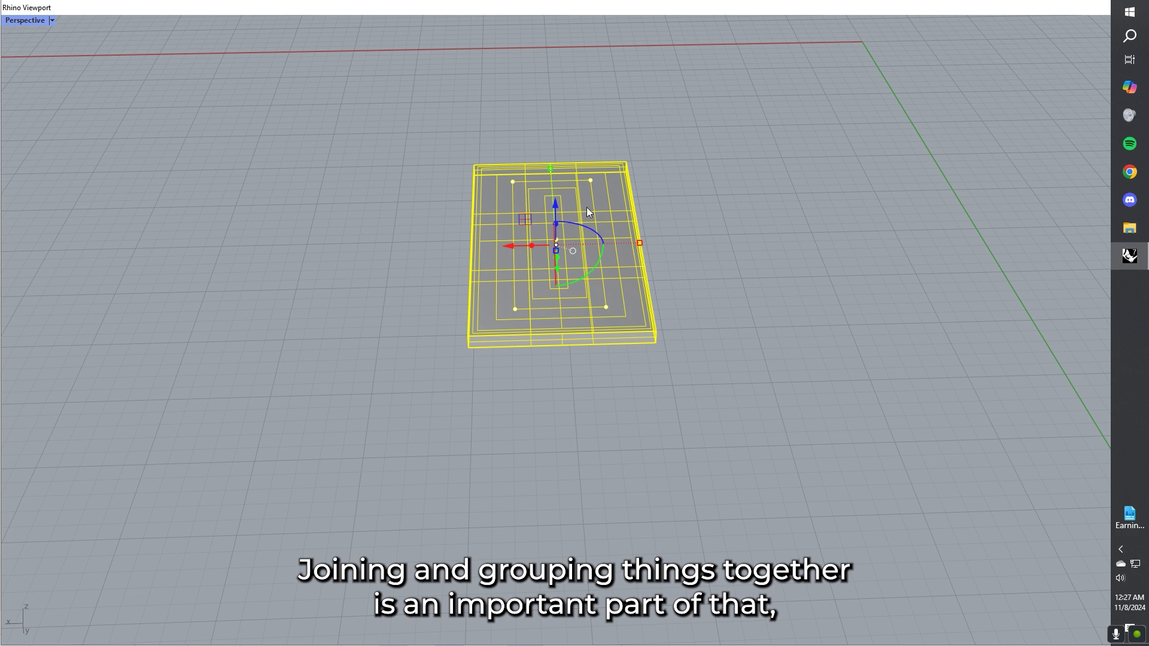
pyautogui.click(709, 246)
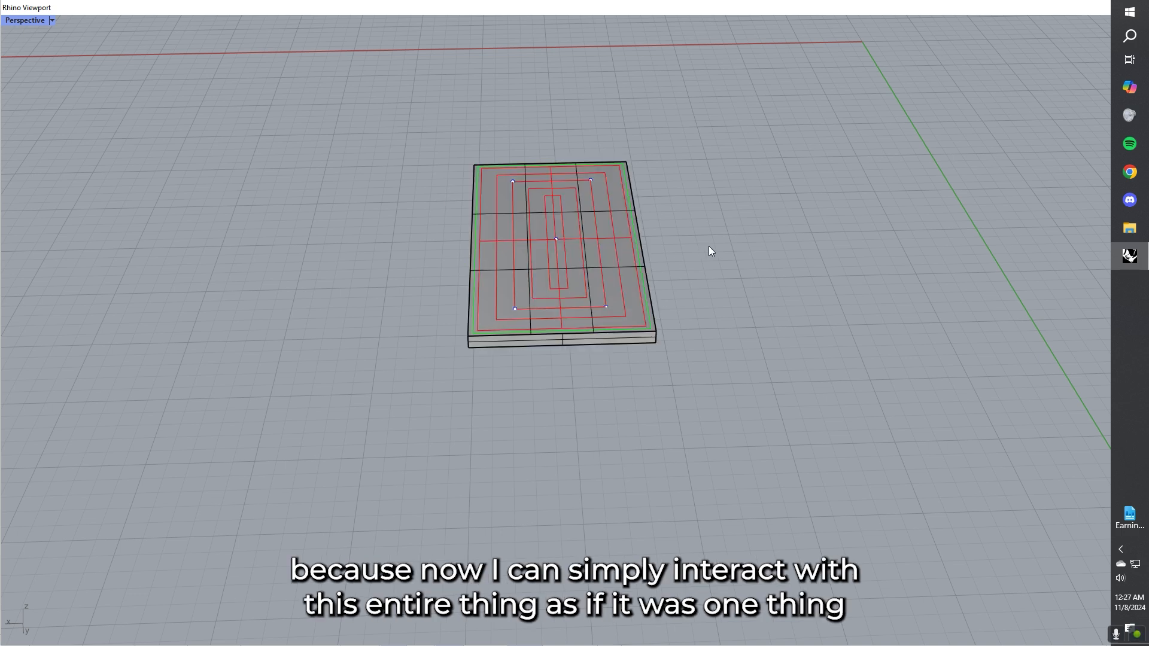
pyautogui.click(597, 267)
pyautogui.moveTo(506, 247); pyautogui.dragTo(423, 248)
pyautogui.click(504, 353)
pyautogui.click(475, 264)
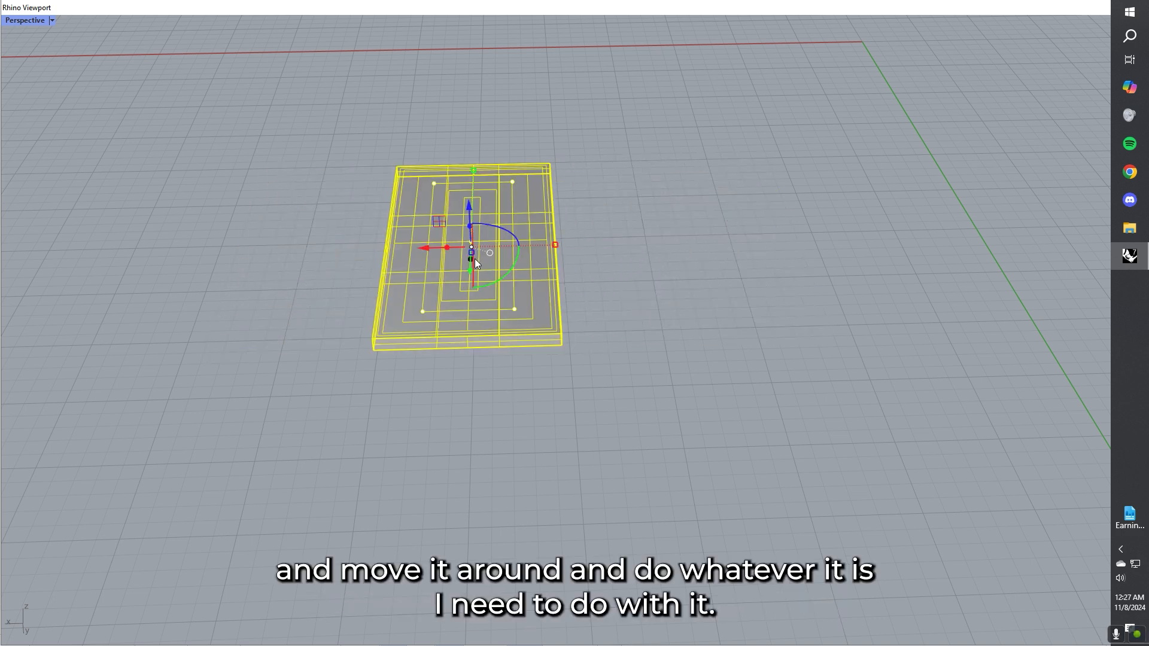
pyautogui.moveTo(472, 209)
pyautogui.mouseDown()
pyautogui.moveTo(460, 107)
pyautogui.moveTo(472, 187)
pyautogui.mouseUp()
pyautogui.click(797, 84)
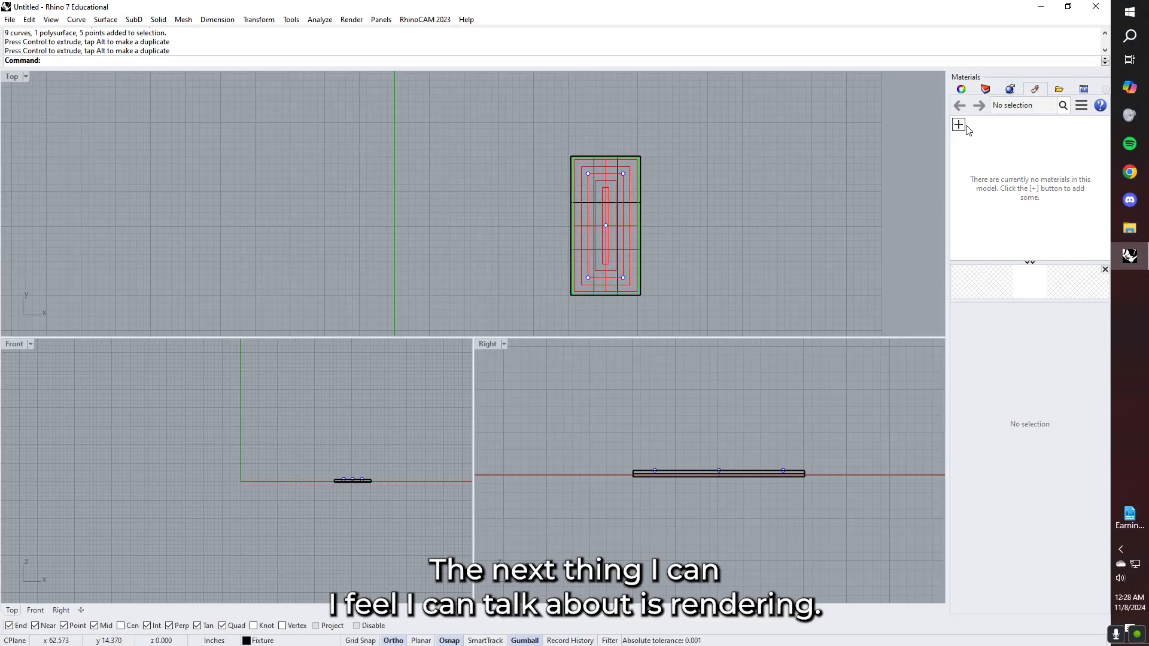
# Step: Display the document's materials and open the recent file Famine 7 String.3dm
pyautogui.click(1011, 92)
pyautogui.click(1036, 90)
pyautogui.click(732, 235)
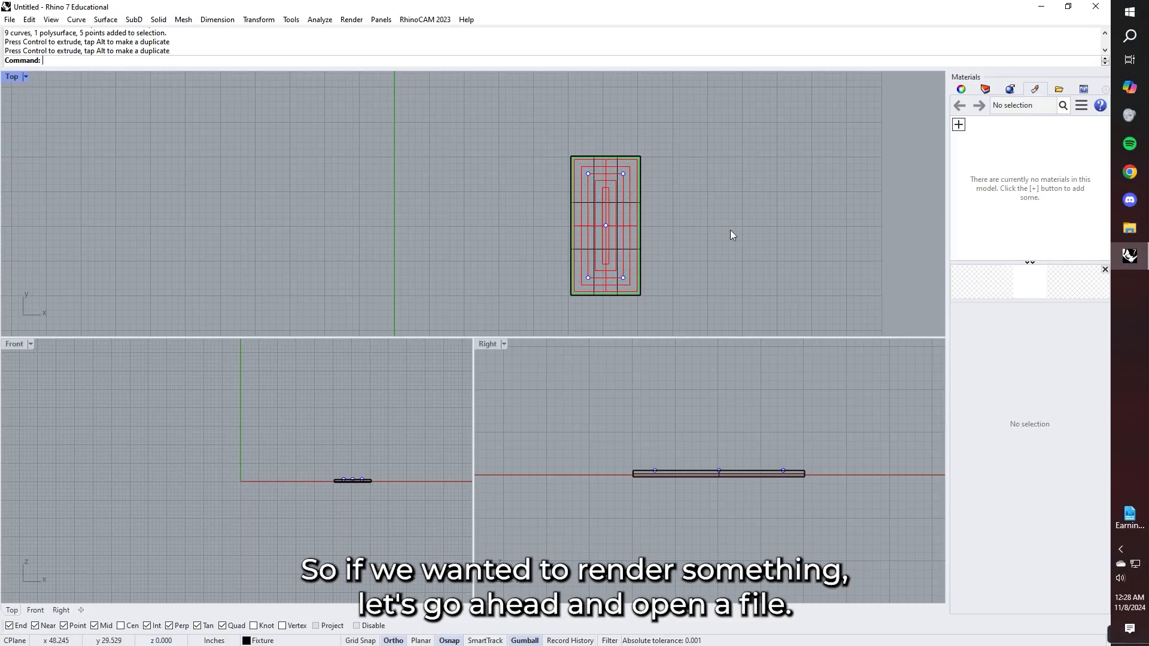
pyautogui.click(9, 20)
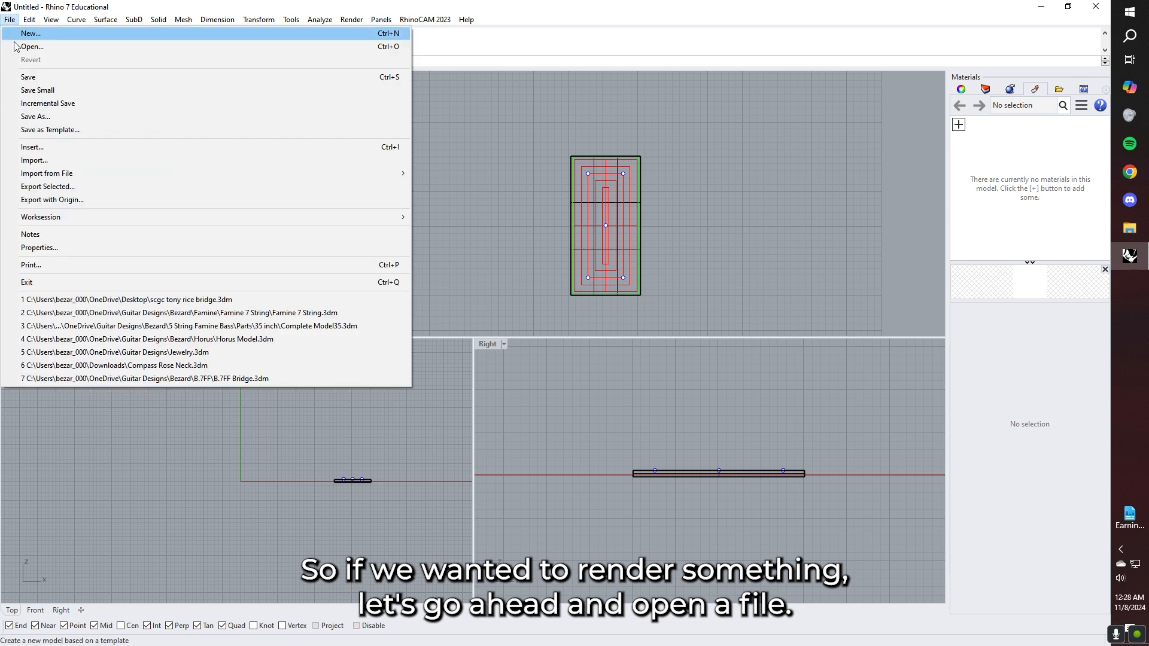
pyautogui.click(180, 312)
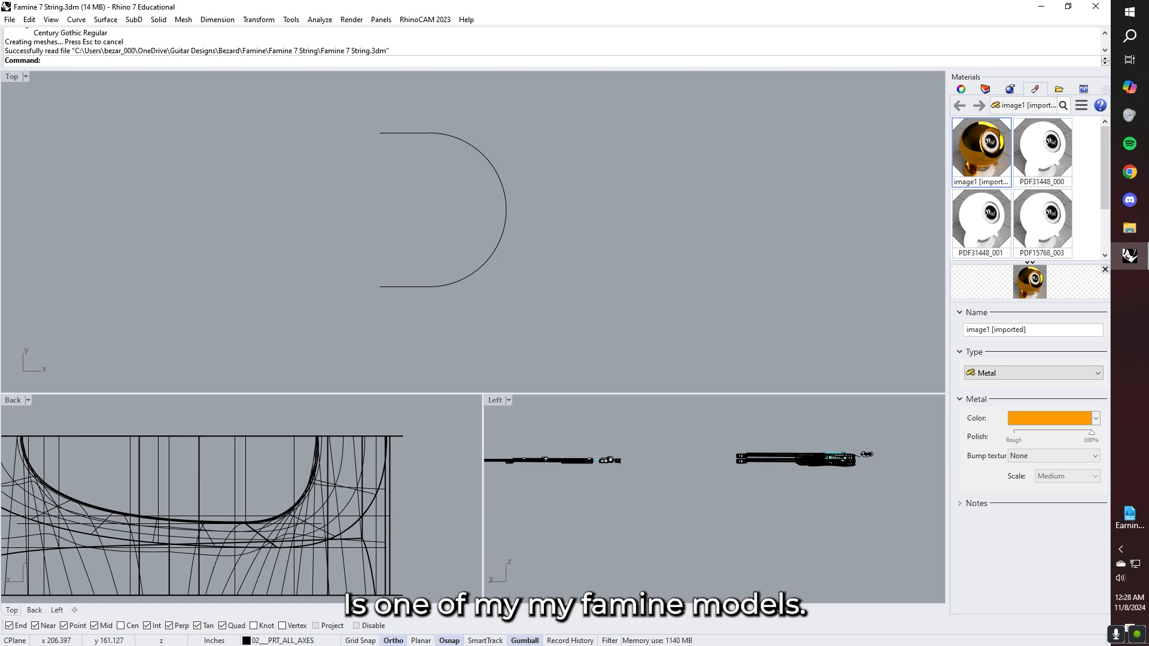
# Step: Examine the guitar designs laid out in the Top view, along with the file's materials and layers
pyautogui.scroll(-4, 706, 257)
pyautogui.scroll(-6, 707, 258)
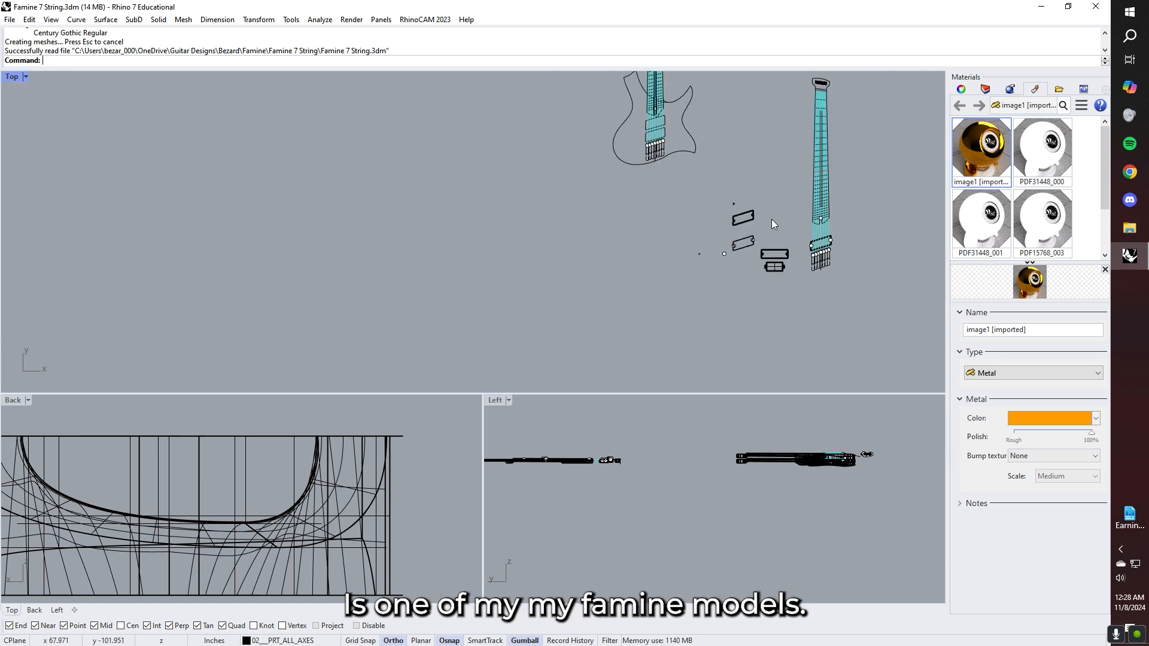
pyautogui.scroll(-5, 712, 214)
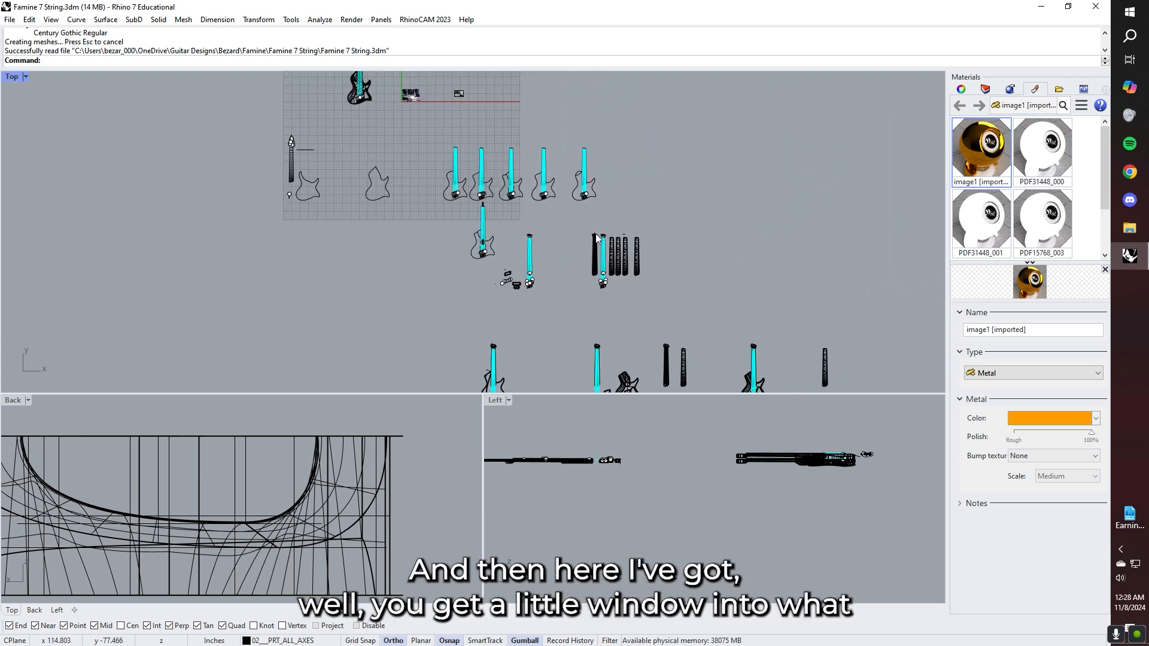
pyautogui.scroll(3, 603, 210)
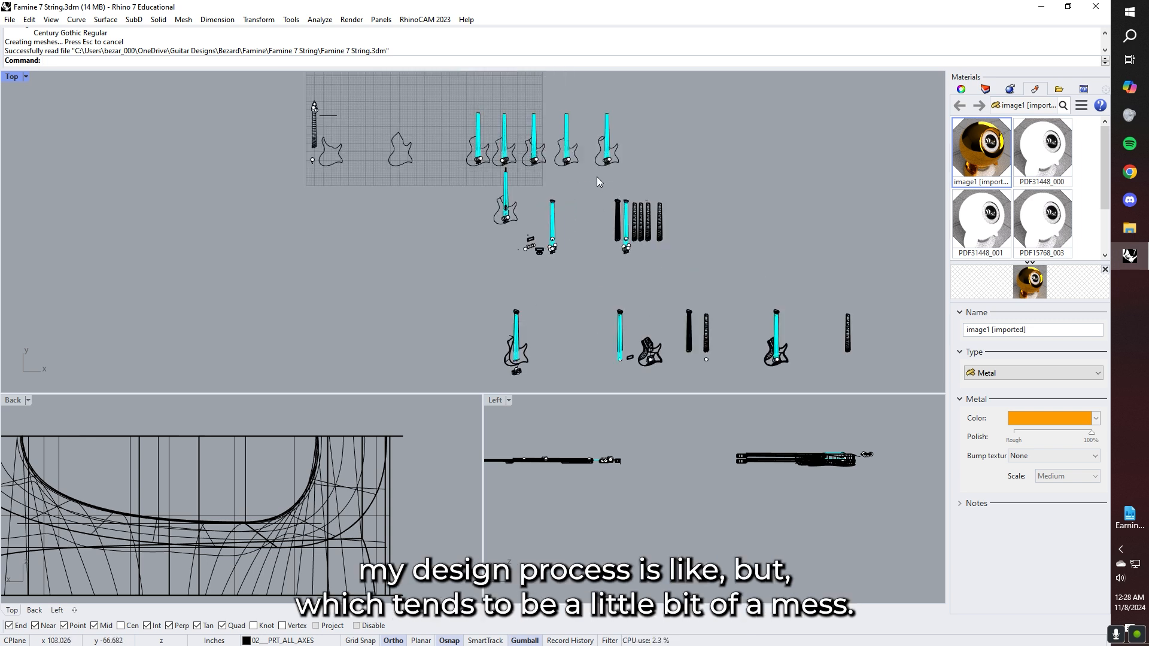
pyautogui.scroll(3, 634, 307)
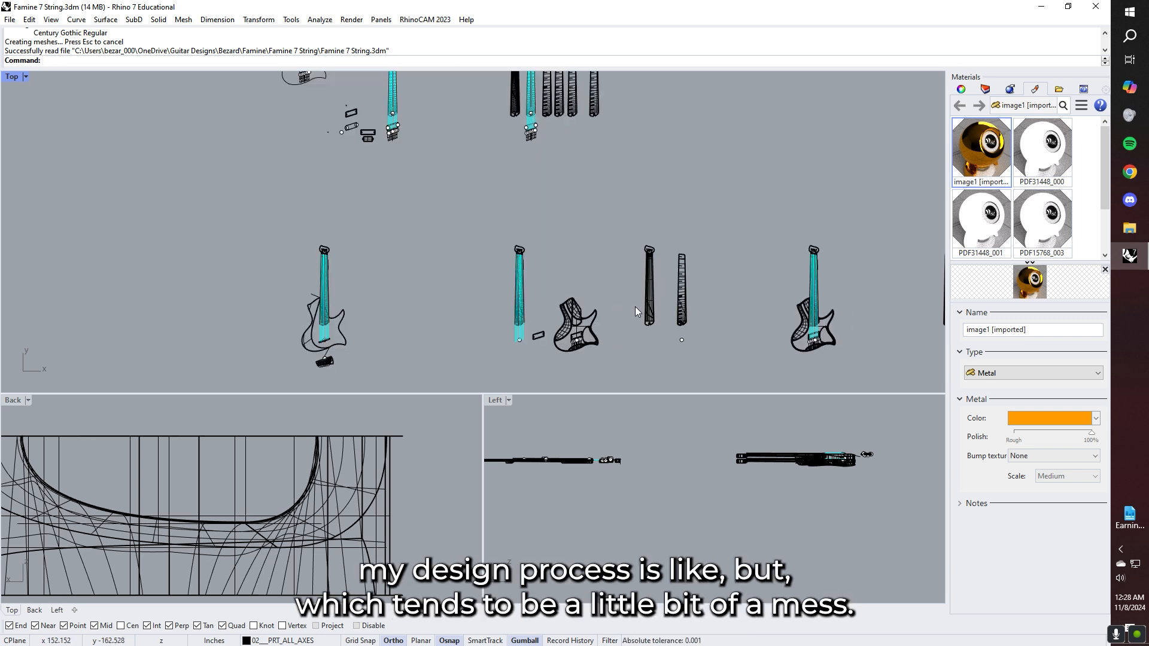
pyautogui.click(986, 90)
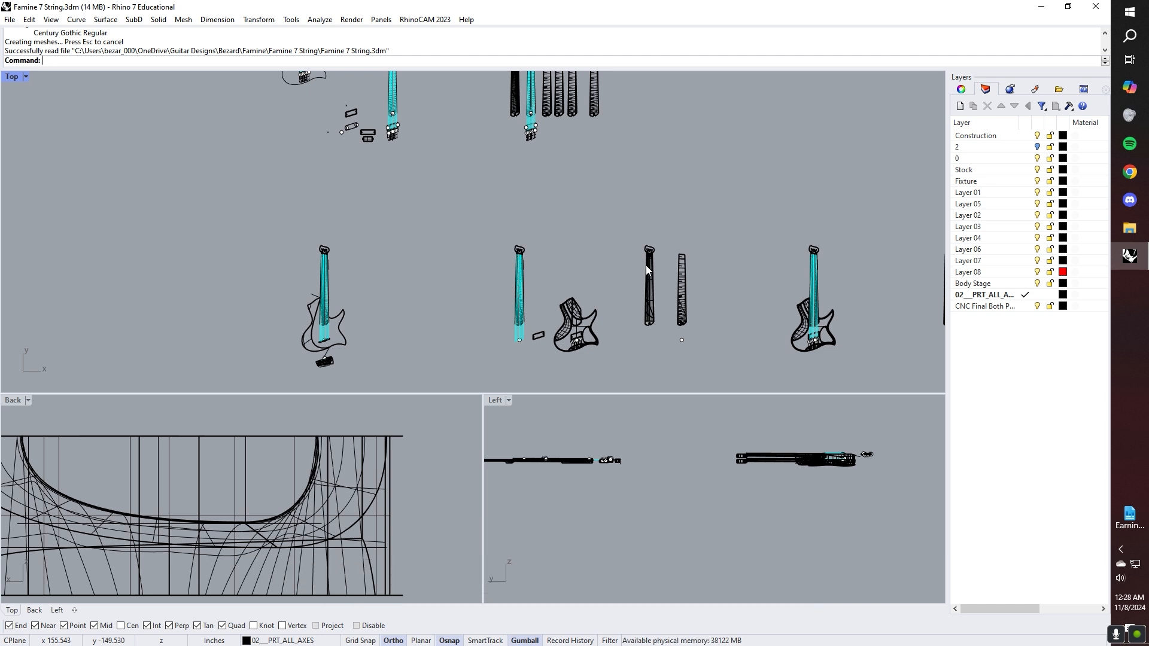
pyautogui.moveTo(835, 325); pyautogui.dragTo(747, 277, button='right')
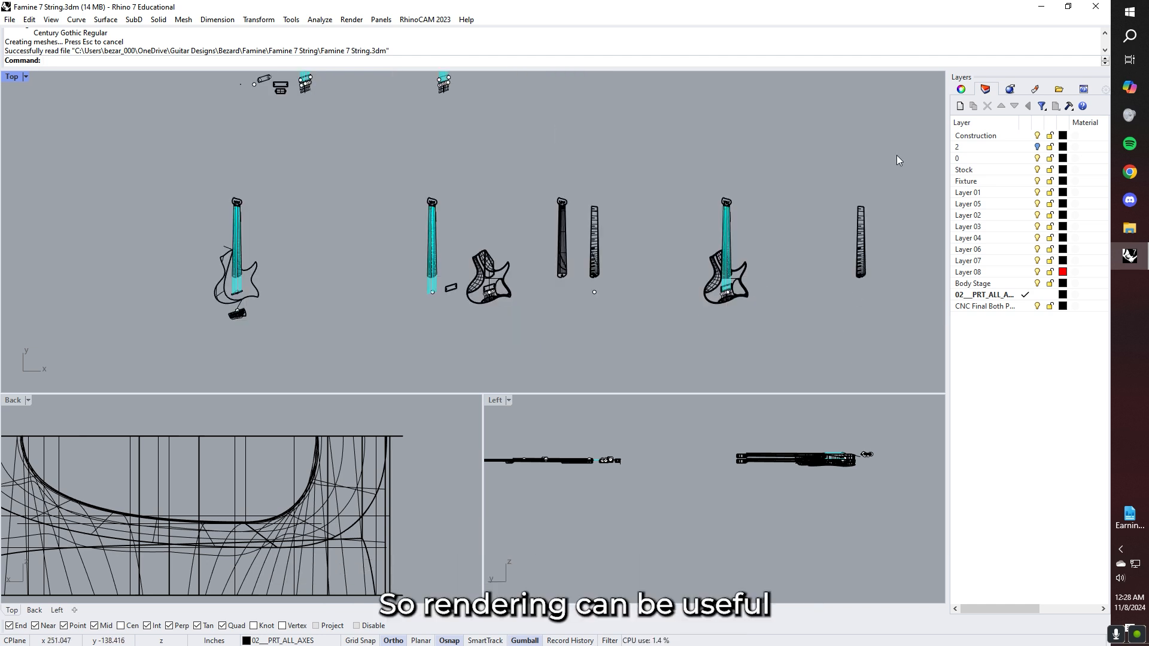
pyautogui.click(1010, 89)
pyautogui.click(1034, 89)
pyautogui.click(988, 91)
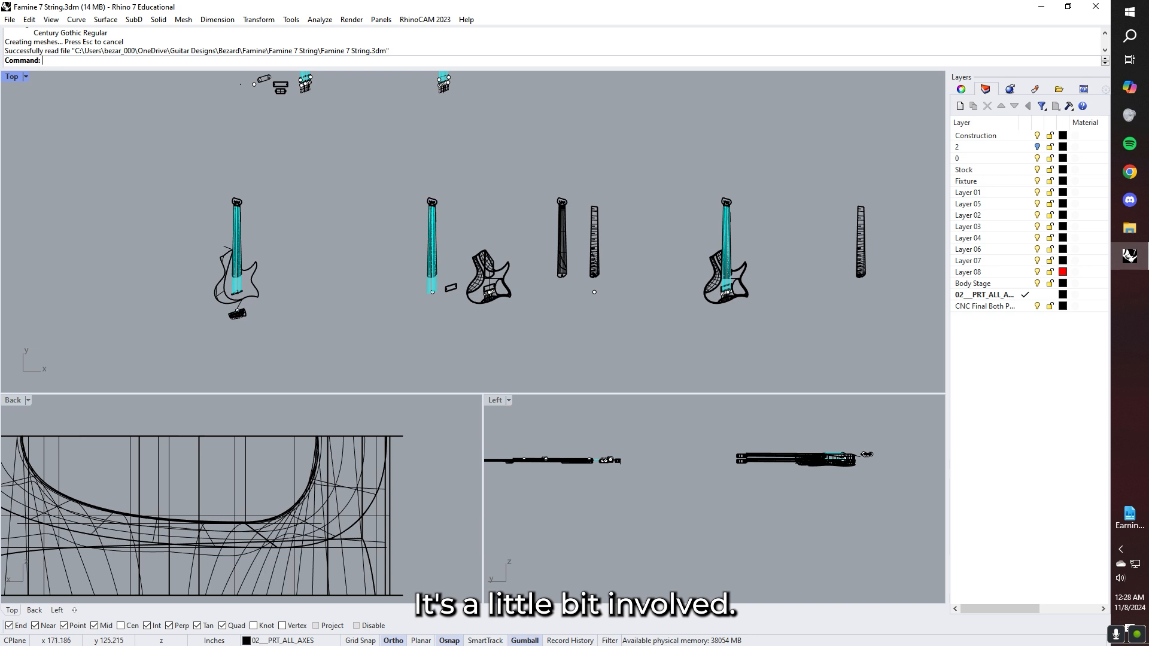
# Step: Bring the floating Perspective viewport onto this screen and frame the complete guitar in it with a targeted zoom, at an angled view
pyautogui.moveTo(1148, 77); pyautogui.dragTo(264, 122)
pyautogui.scroll(10, 428, 266)
pyautogui.scroll(-8, 417, 256)
pyautogui.write('z')
pyautogui.press('Return')
pyautogui.write('t')
pyautogui.press('Return')
pyautogui.click(335, 285)
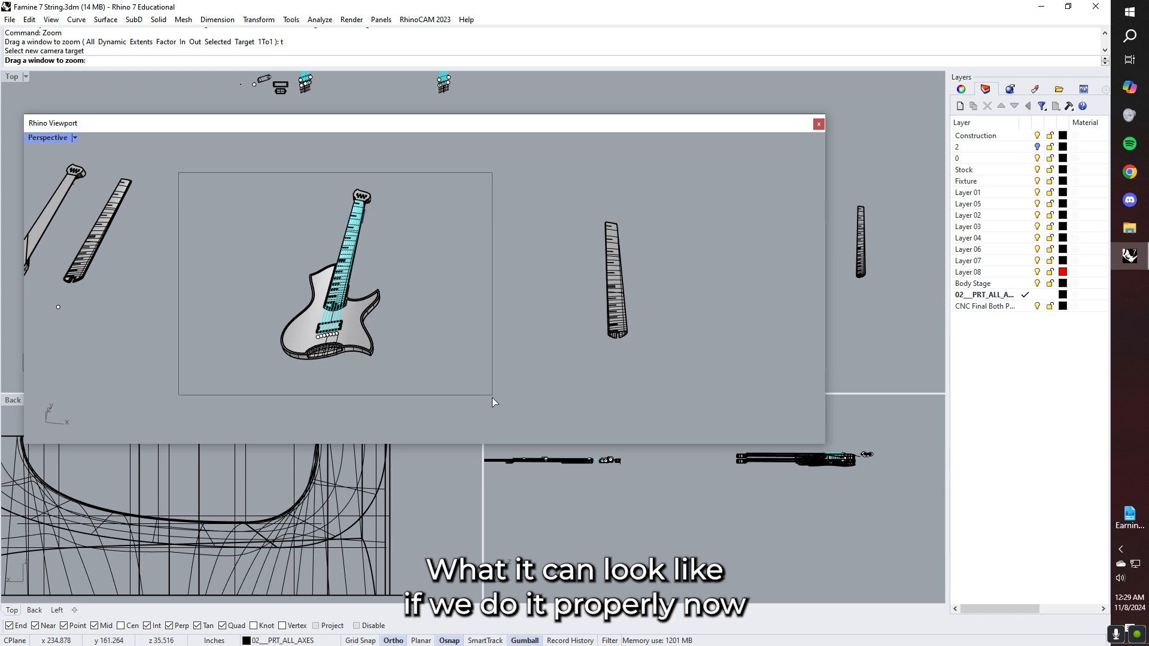
pyautogui.click(491, 426)
pyautogui.moveTo(498, 353); pyautogui.dragTo(397, 306, button='right')
pyautogui.scroll(6, 397, 304)
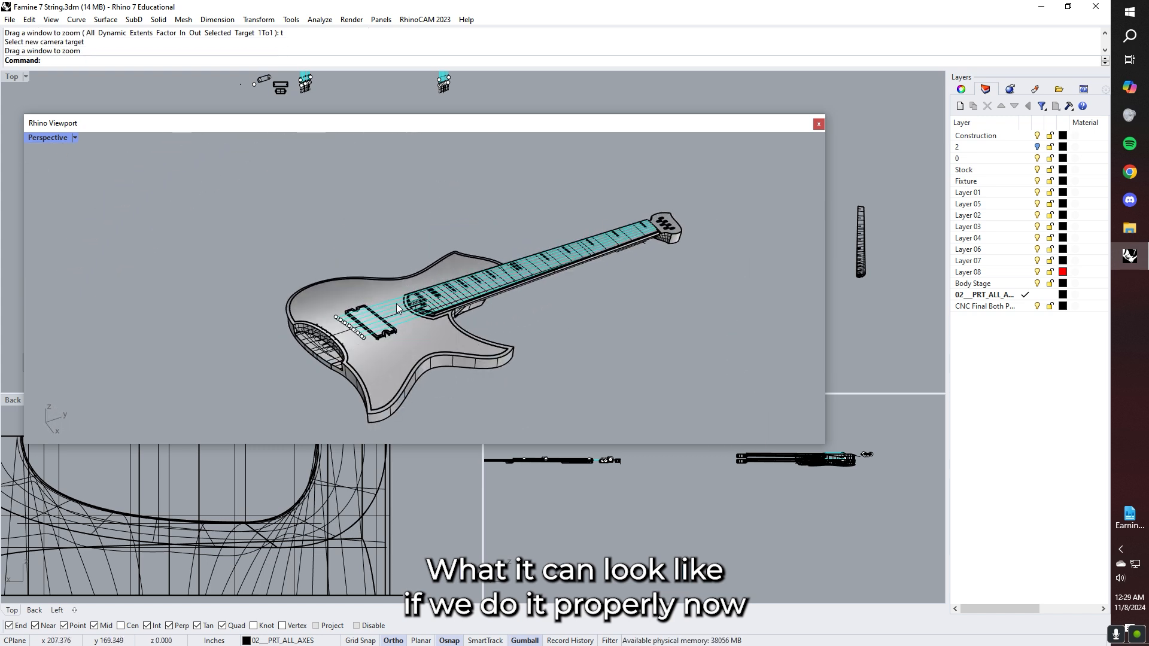
# Step: Examine the image1 [imported] metal material's settings, including the available material types, bump textures and notes
pyautogui.scroll(3, 387, 279)
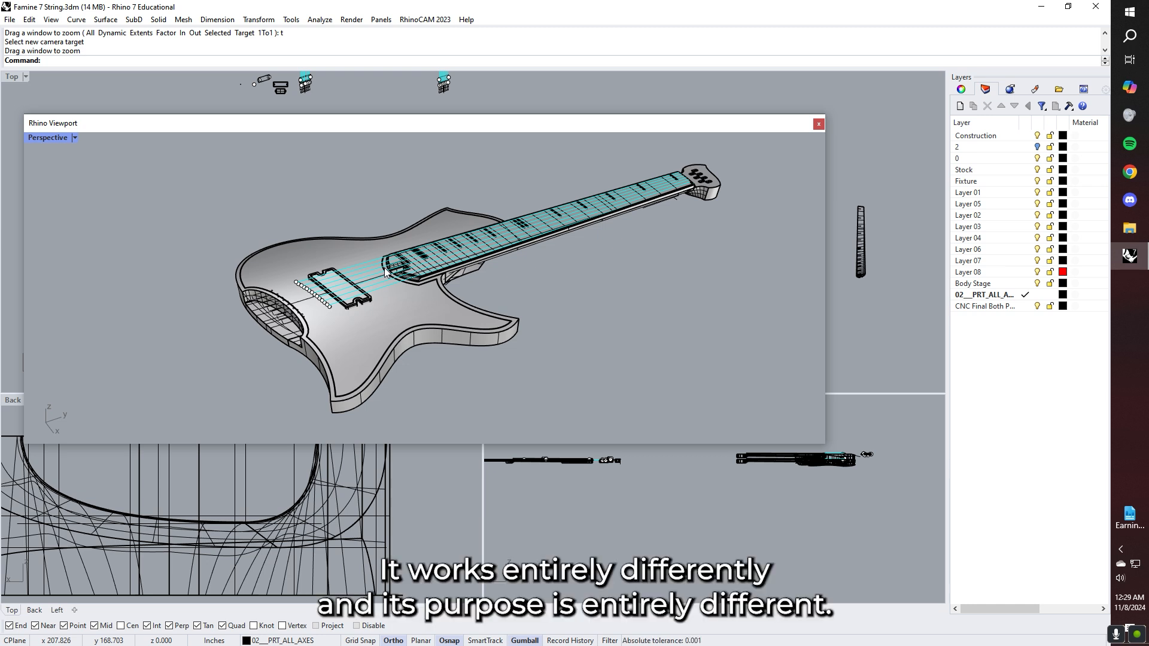
pyautogui.click(1009, 90)
pyautogui.click(1035, 89)
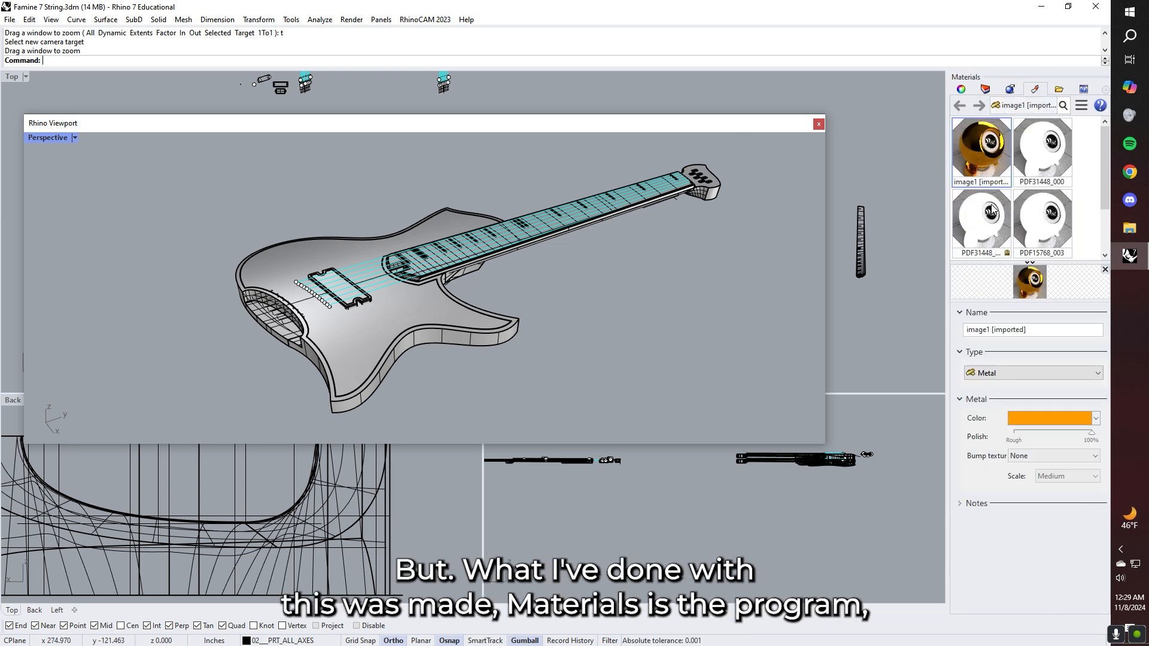
pyautogui.scroll(-2, 996, 180)
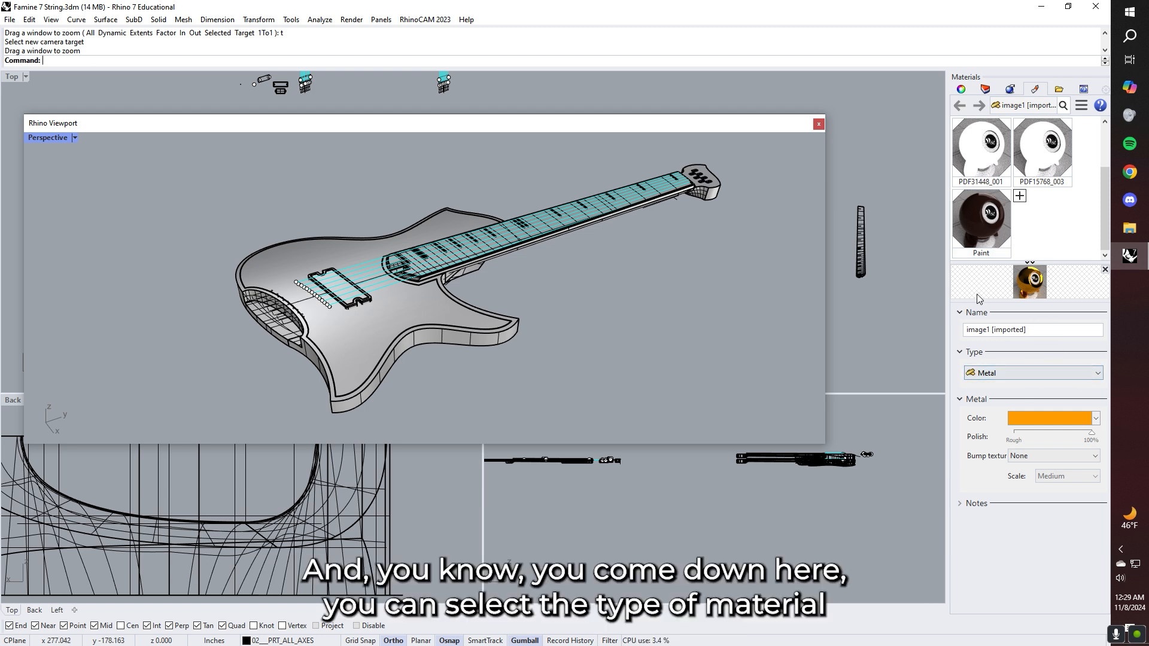
pyautogui.click(1007, 370)
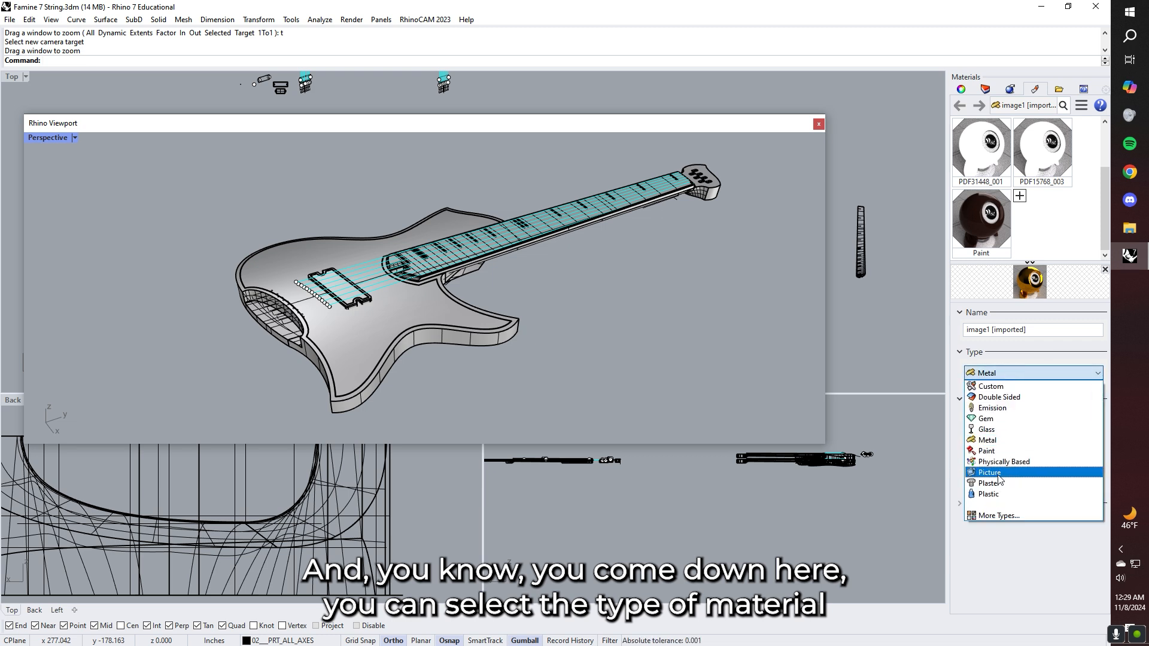
pyautogui.click(1007, 376)
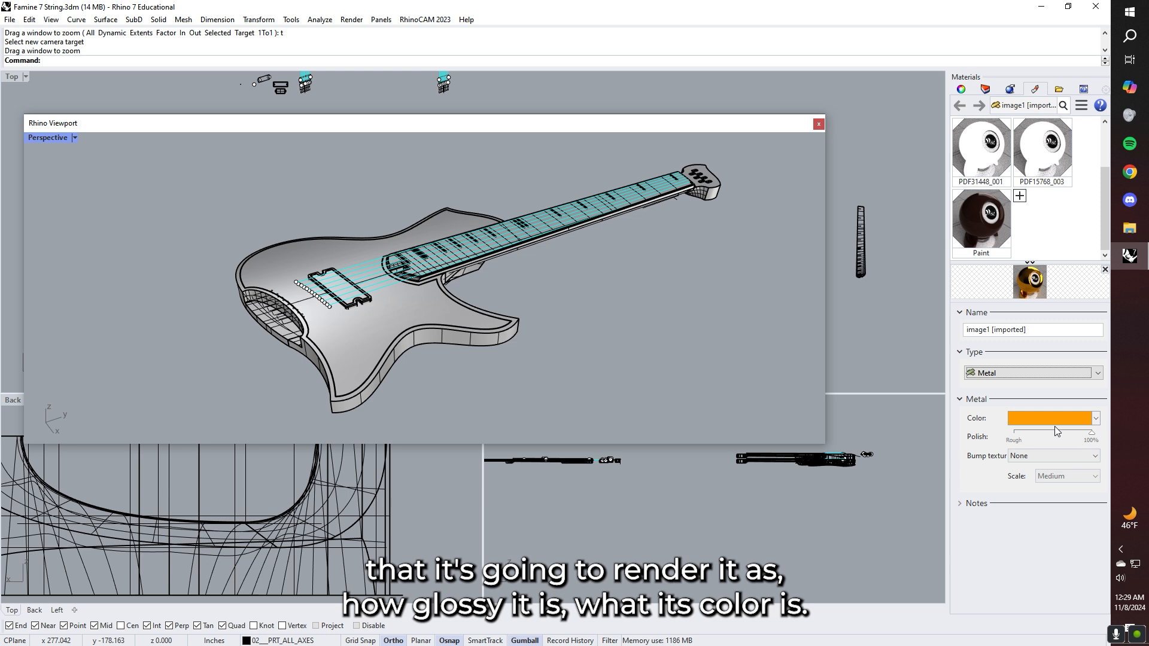
pyautogui.click(1047, 453)
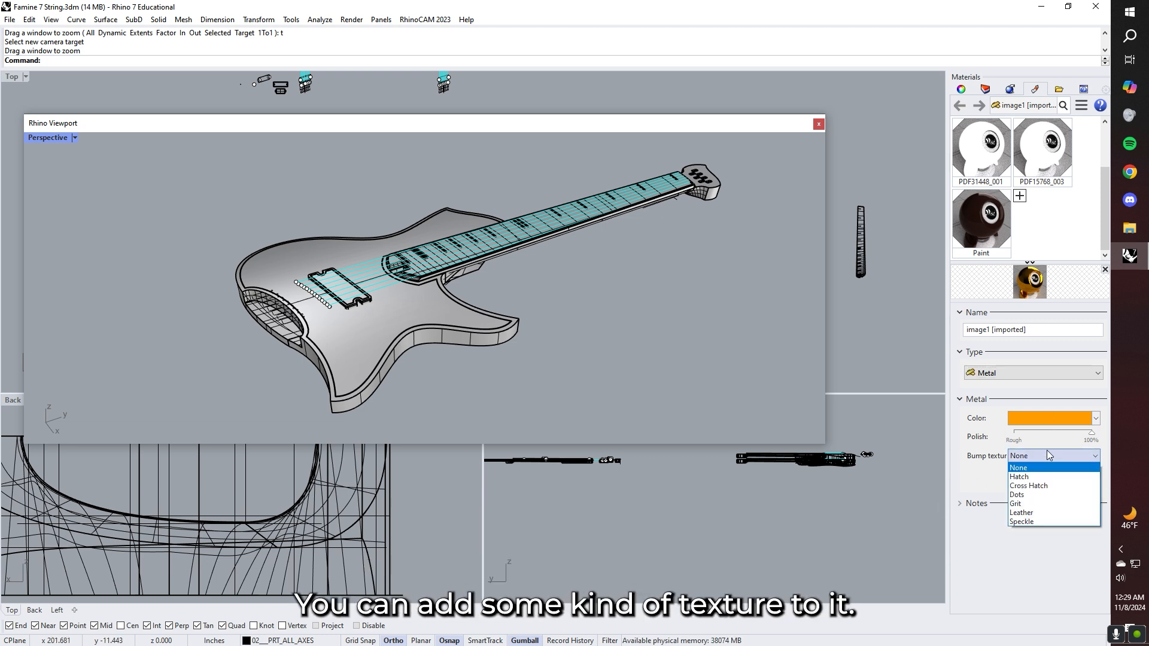
pyautogui.click(971, 505)
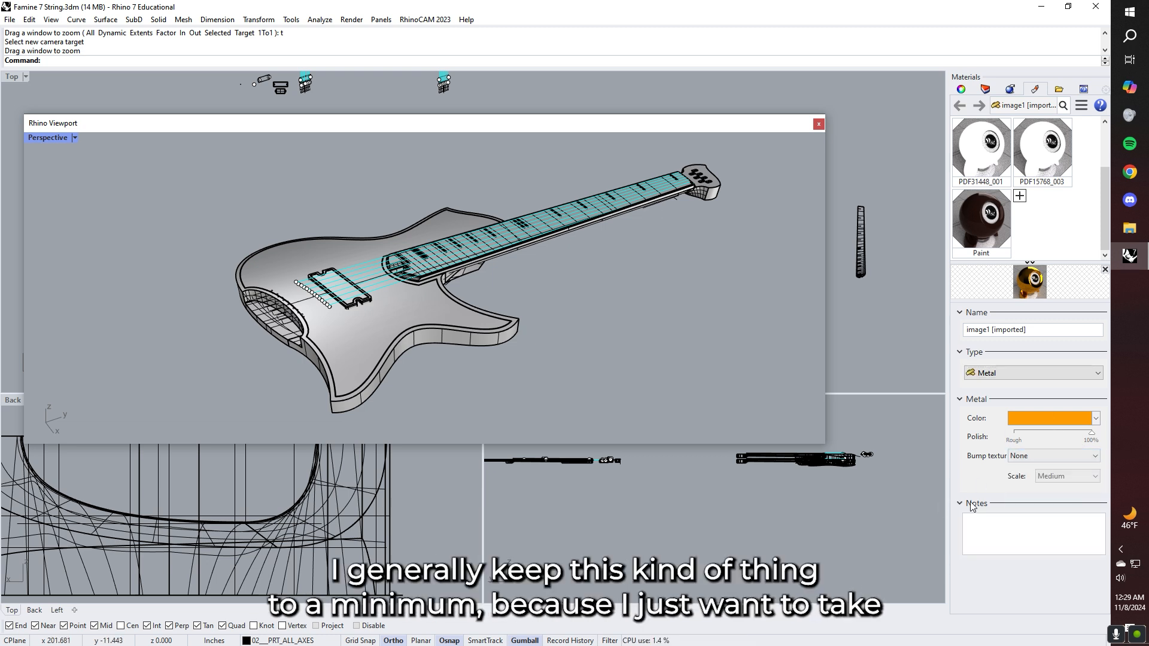
pyautogui.click(960, 503)
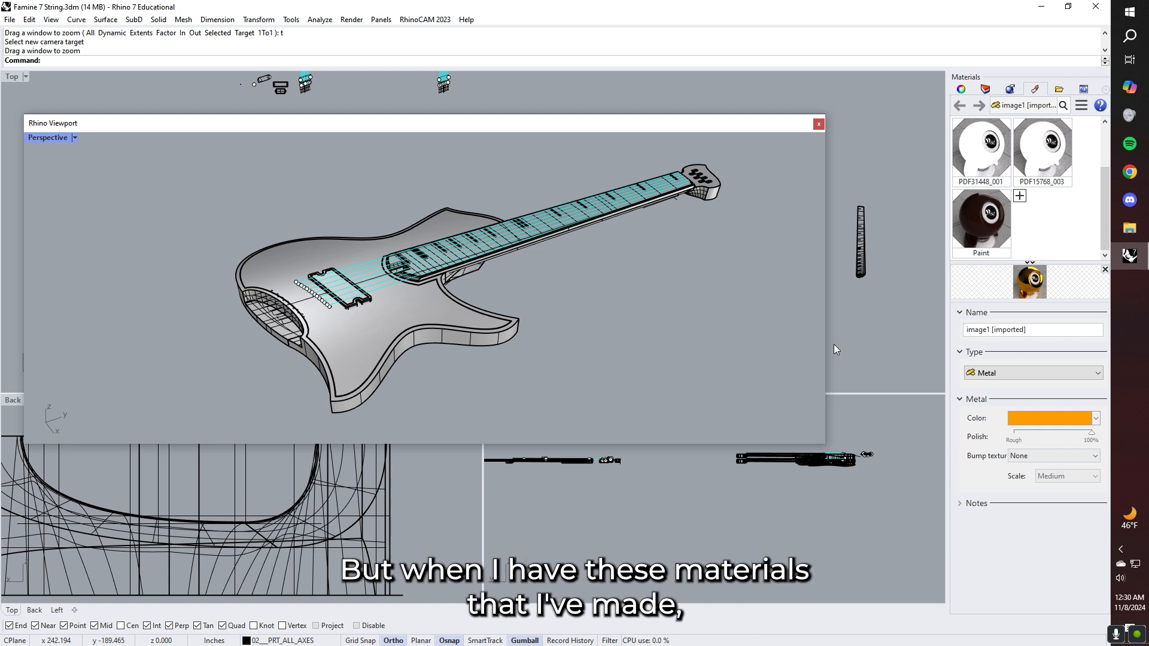
# Step: Pick the Paint material and inspect the thin inlay lines along the edge of the guitar body's lower horn
pyautogui.scroll(-2, 1031, 222)
pyautogui.click(988, 214)
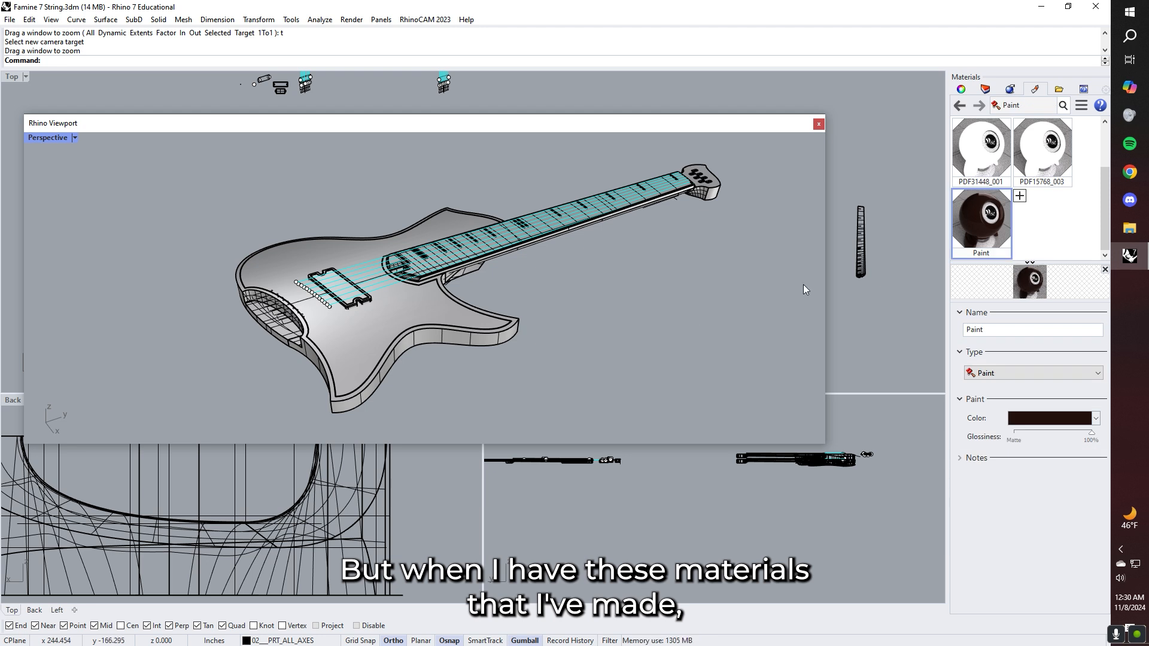
pyautogui.click(411, 310)
pyautogui.click(569, 299)
pyautogui.click(412, 306)
pyautogui.click(519, 297)
pyautogui.scroll(5, 519, 297)
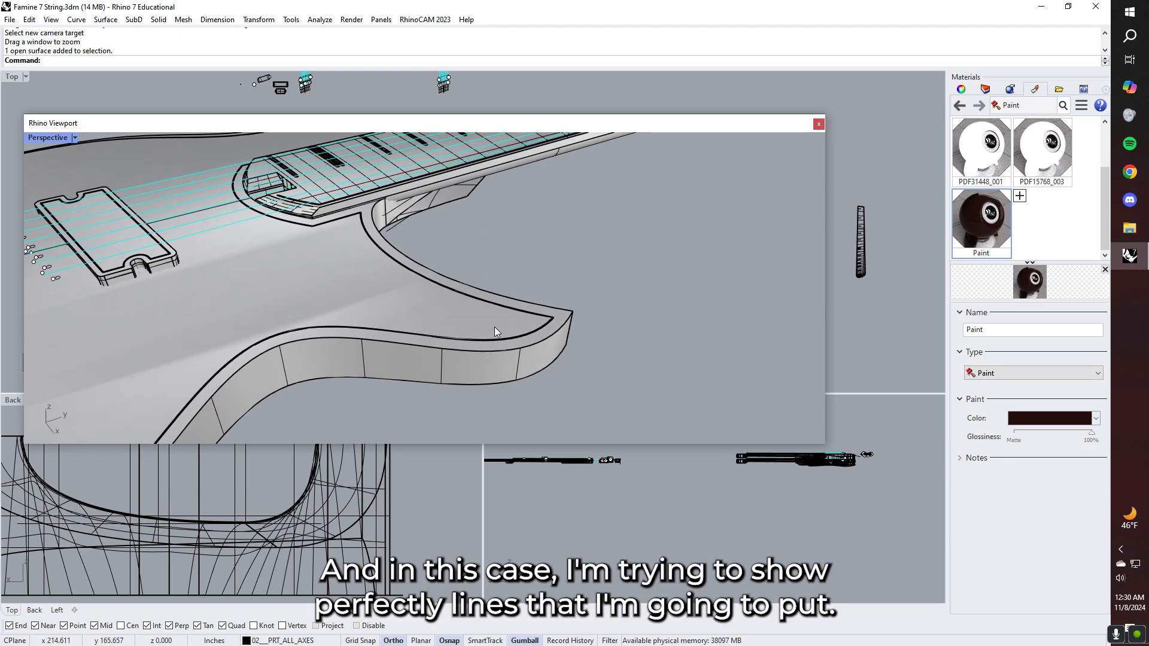
pyautogui.scroll(-6, 538, 287)
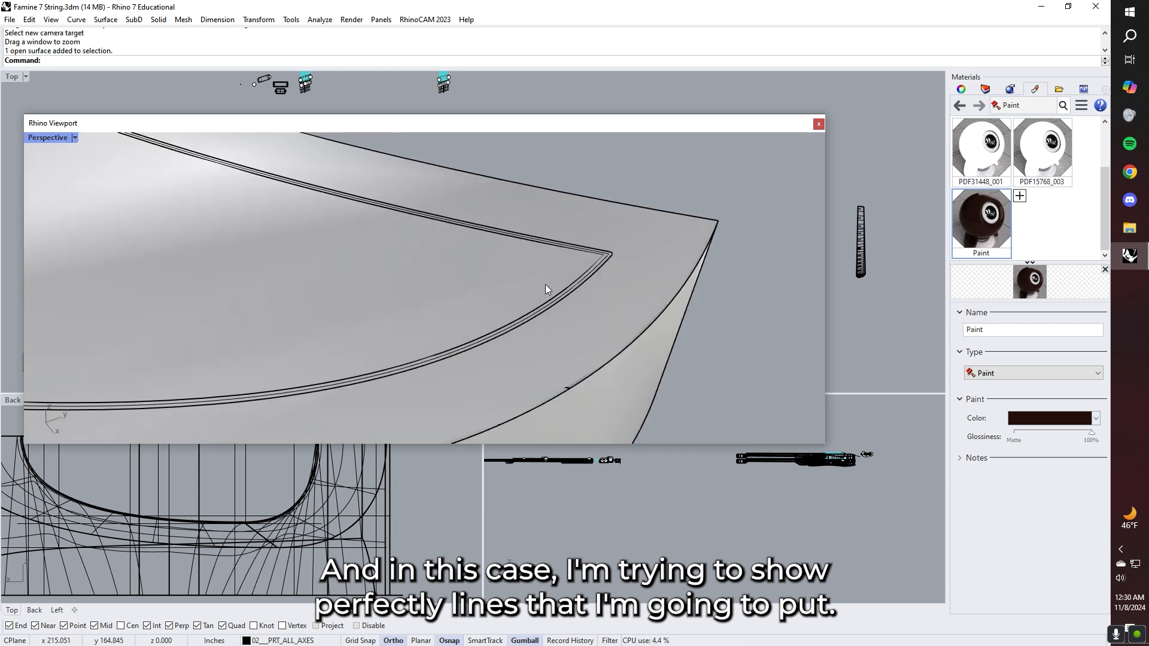
pyautogui.scroll(3, 472, 341)
# Step: Assign the Paint material to the side surface of the guitar body below the lower horn, and clear the selection
pyautogui.click(472, 337)
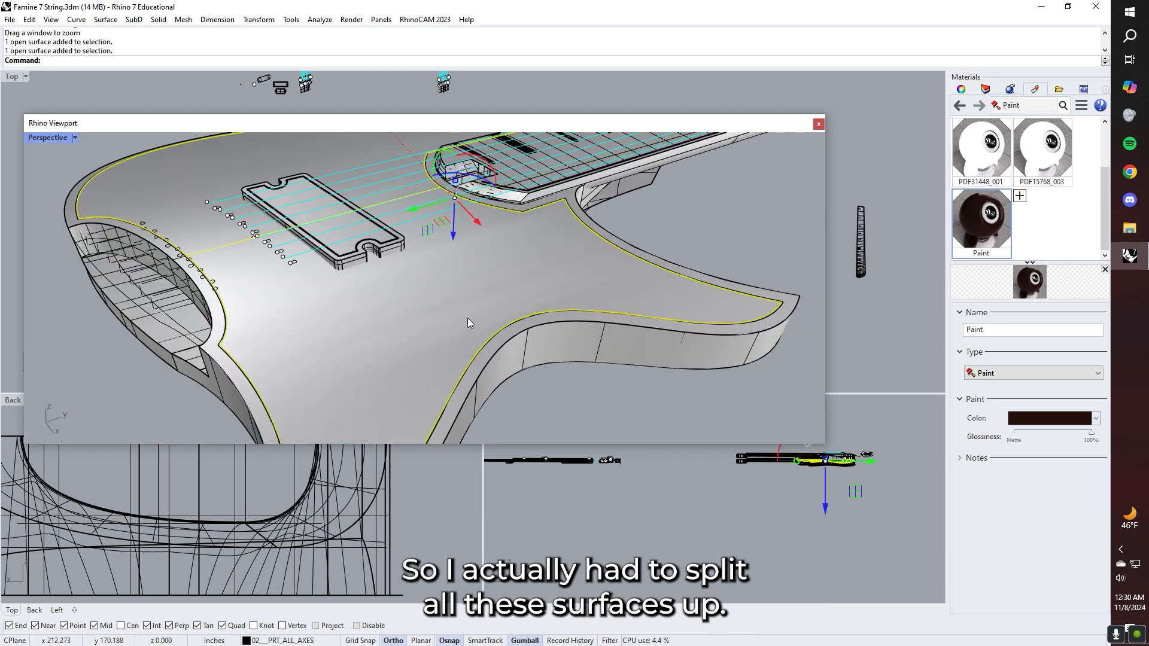
pyautogui.click(493, 346)
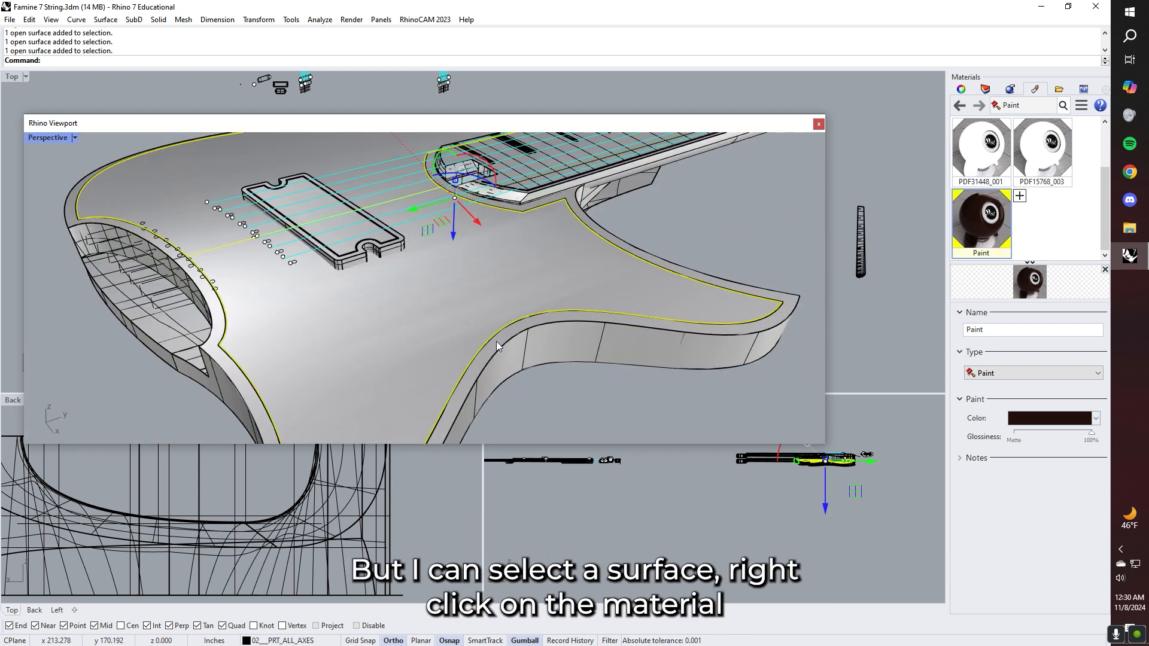
pyautogui.click(541, 358)
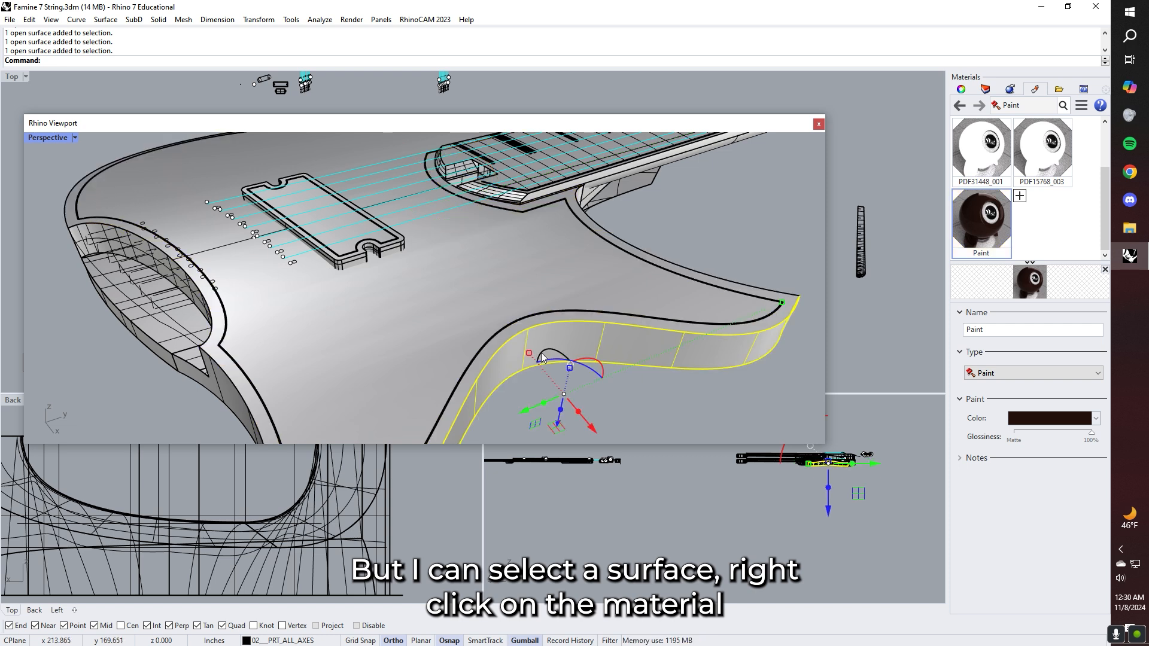
pyautogui.scroll(-4, 535, 359)
pyautogui.rightClick(956, 239)
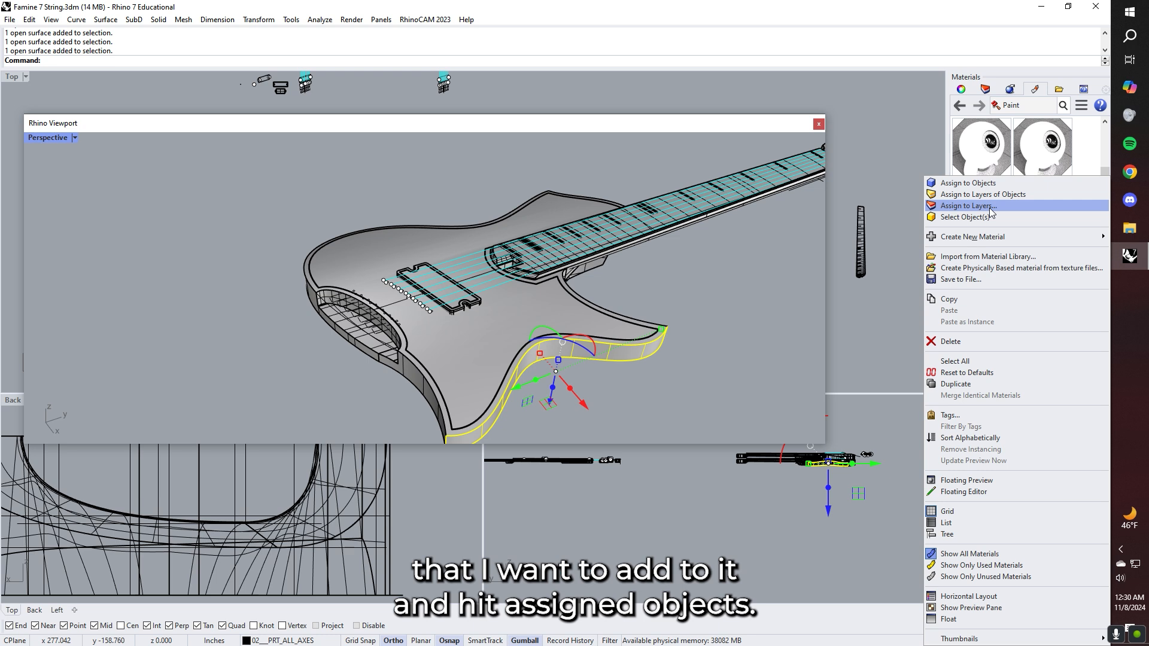
pyautogui.click(988, 183)
pyautogui.click(748, 321)
# Step: Set the Perspective viewport to Rendered display mode and reposition the floating viewport with the painted guitar body in view
pyautogui.scroll(2, 748, 321)
pyautogui.click(78, 137)
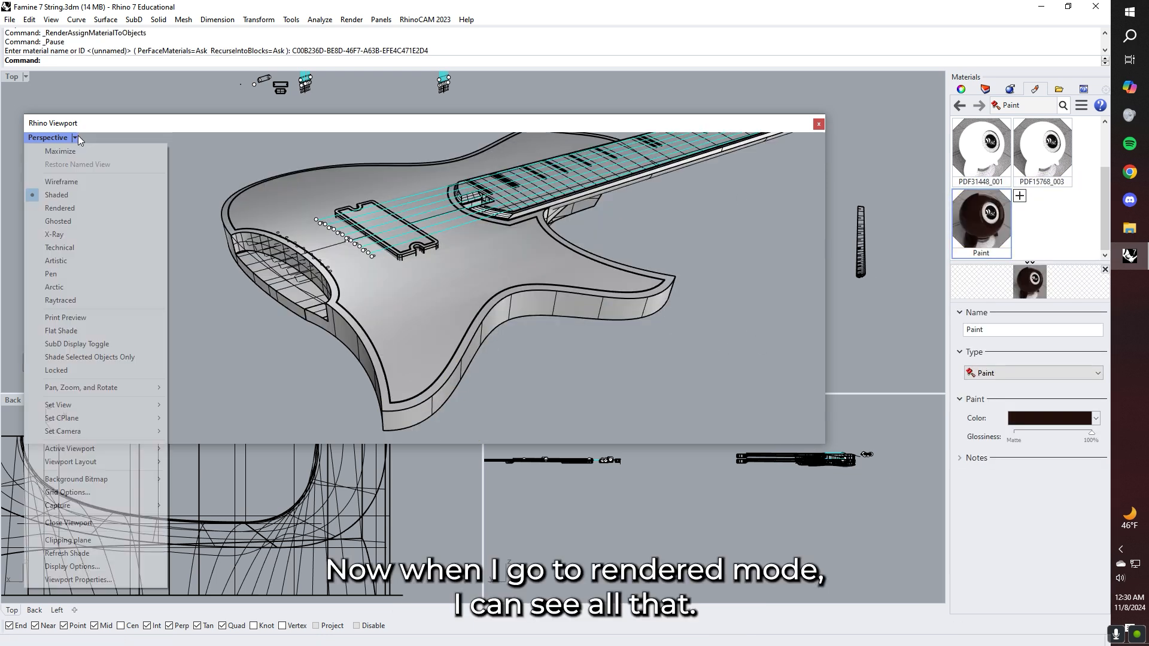
pyautogui.click(69, 208)
pyautogui.scroll(4, 411, 239)
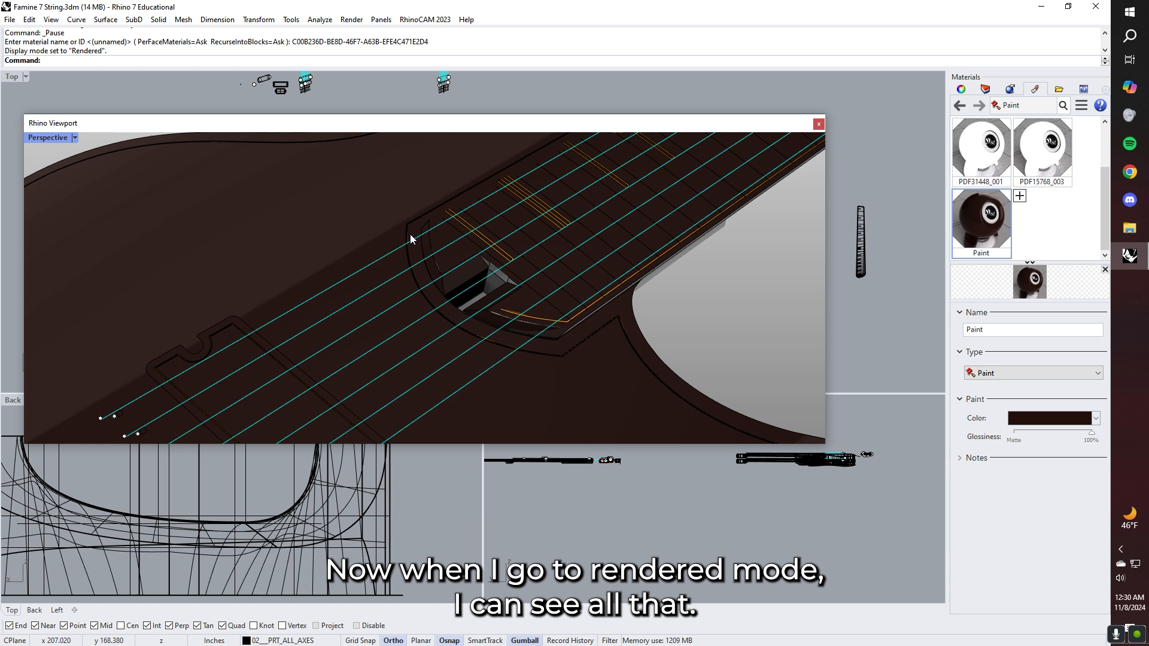
pyautogui.scroll(-5, 527, 267)
pyautogui.moveTo(486, 127); pyautogui.dragTo(565, 121)
pyautogui.moveTo(568, 200); pyautogui.dragTo(484, 203, button='right')
# Step: Render the guitar's Perspective view, and clear the render window and floating viewport from this screen
pyautogui.write('Render')
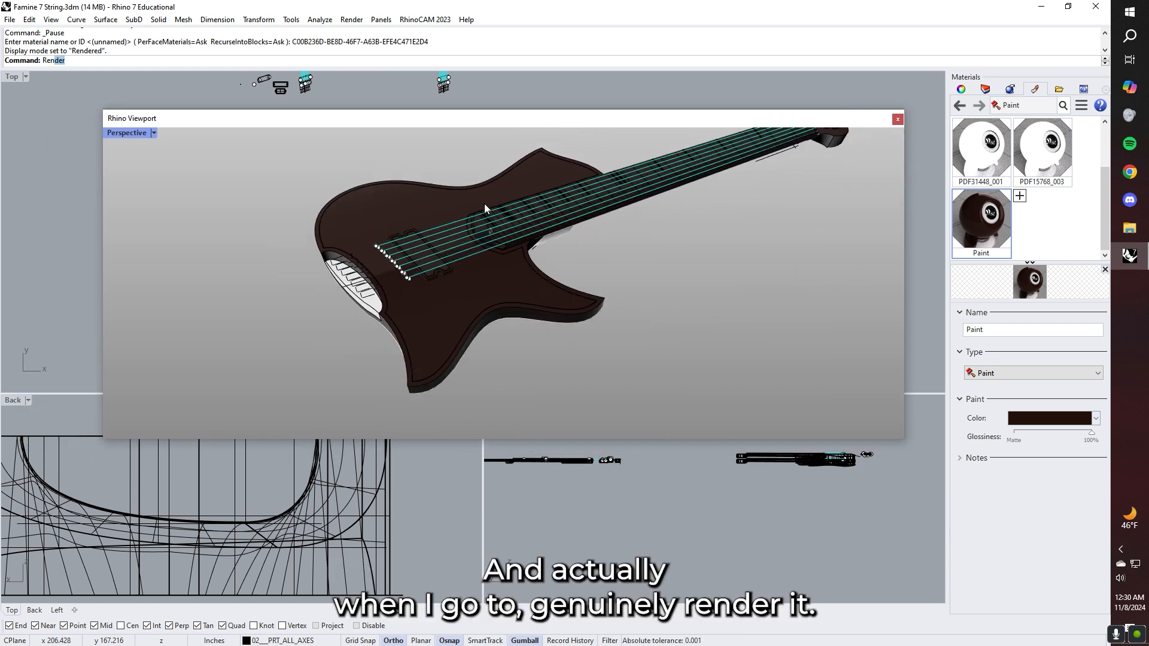
pyautogui.press('Return')
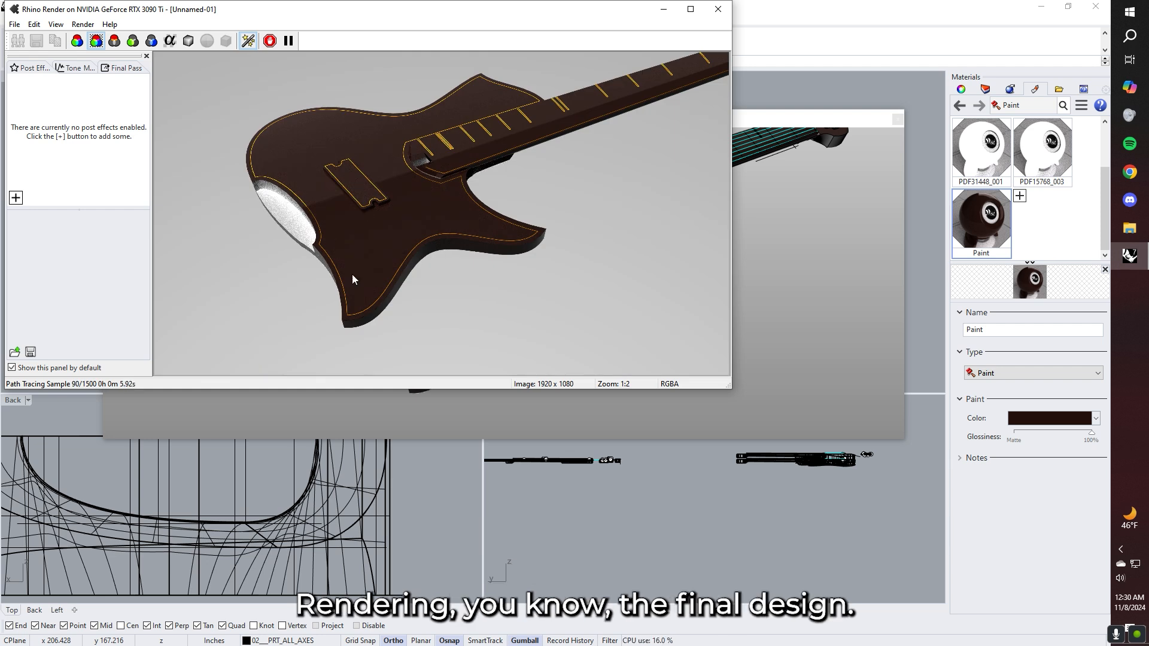
pyautogui.click(718, 9)
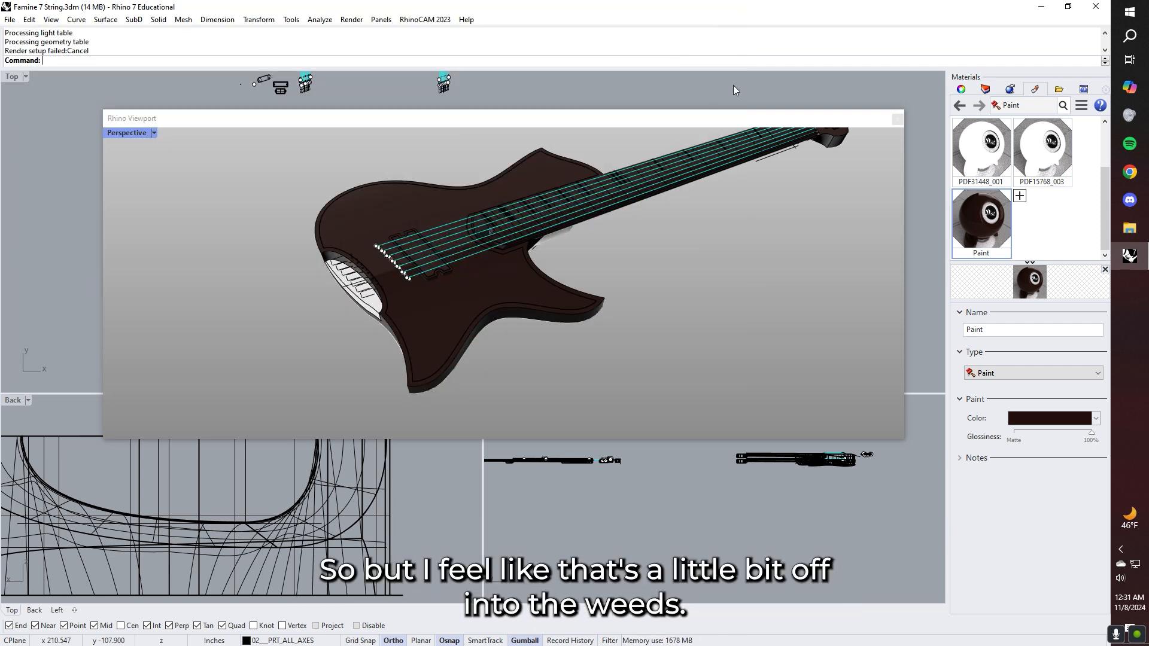
pyautogui.moveTo(592, 122); pyautogui.dragTo(591, 645)
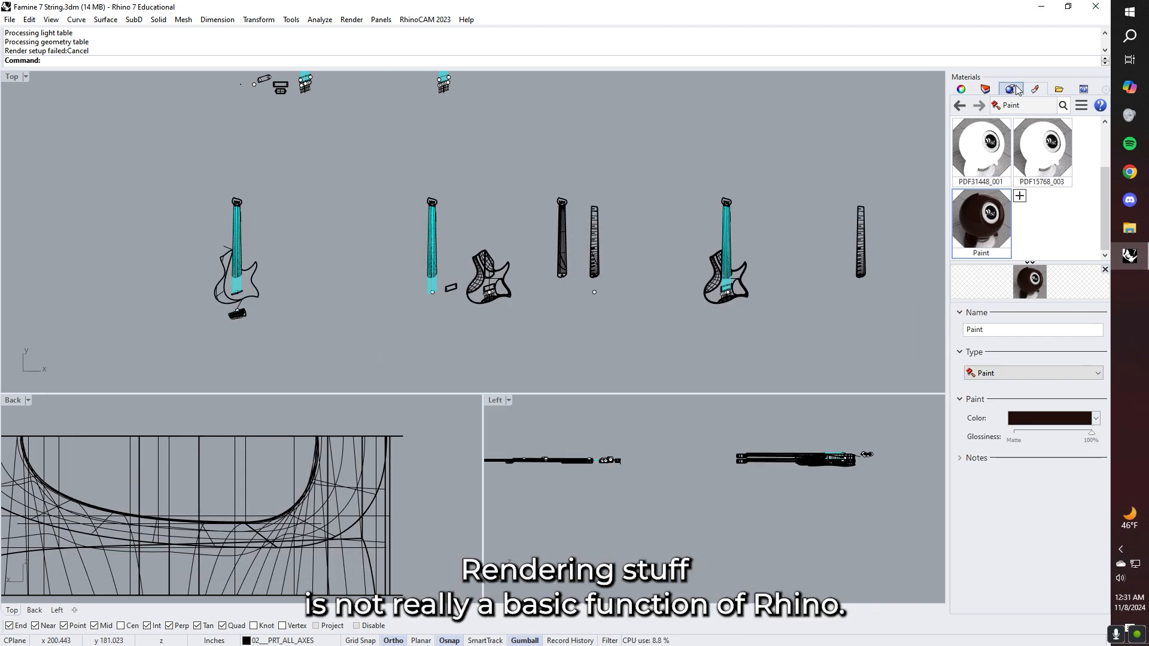
pyautogui.click(51, 20)
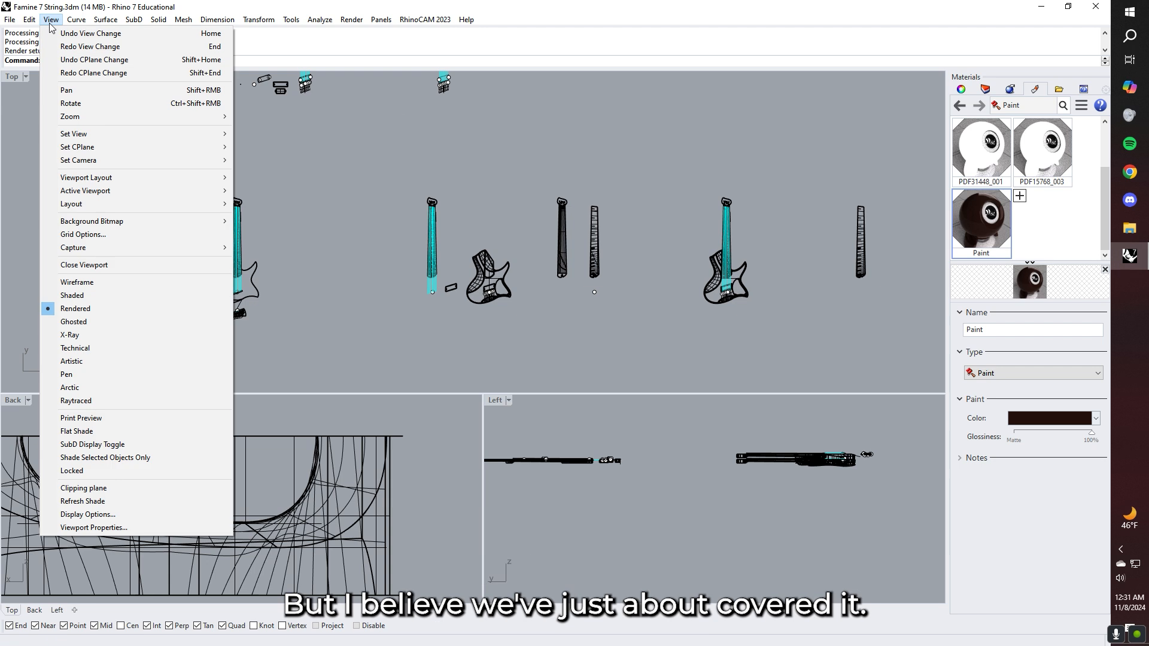
pyautogui.click(300, 169)
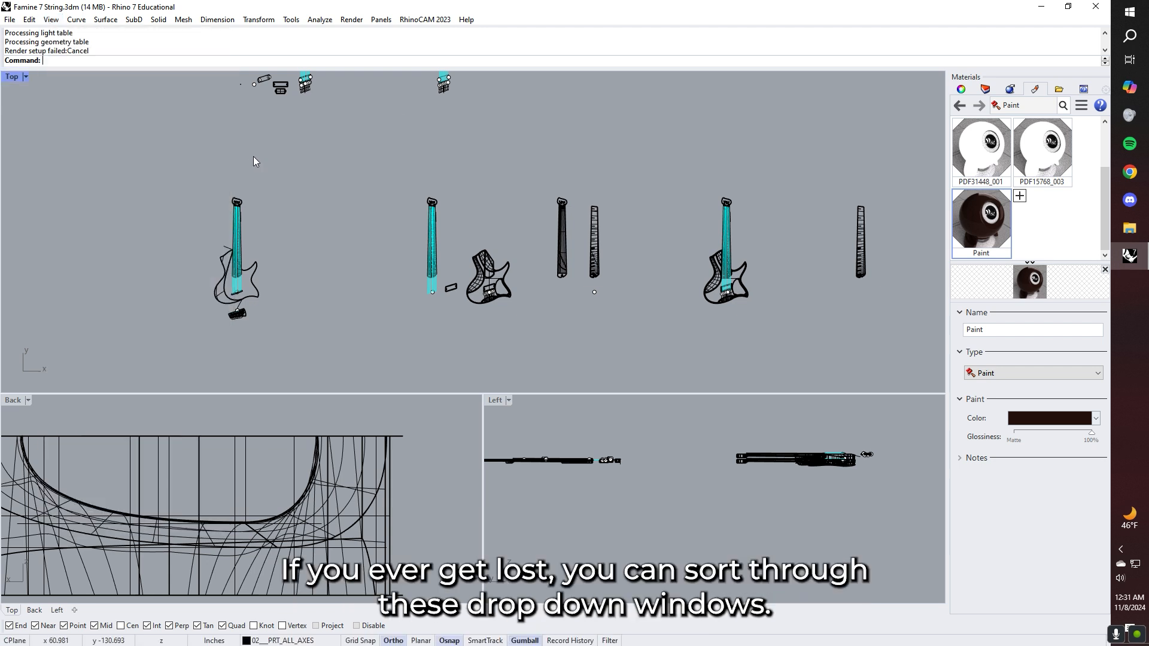
pyautogui.click(85, 21)
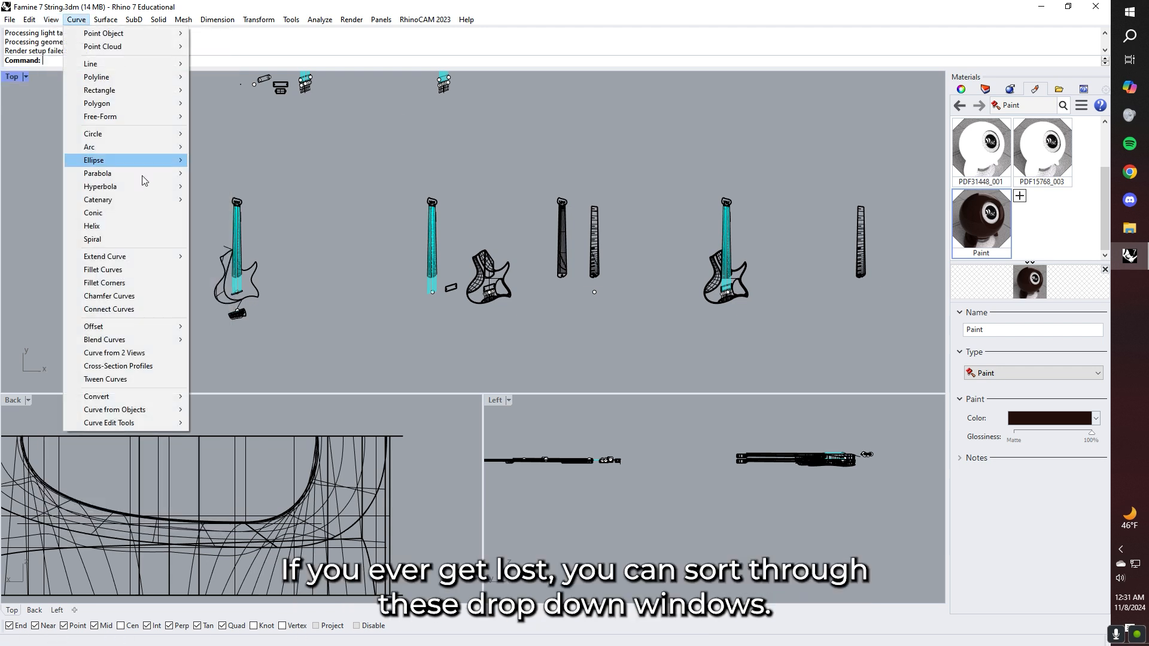
pyautogui.moveTo(119, 182)
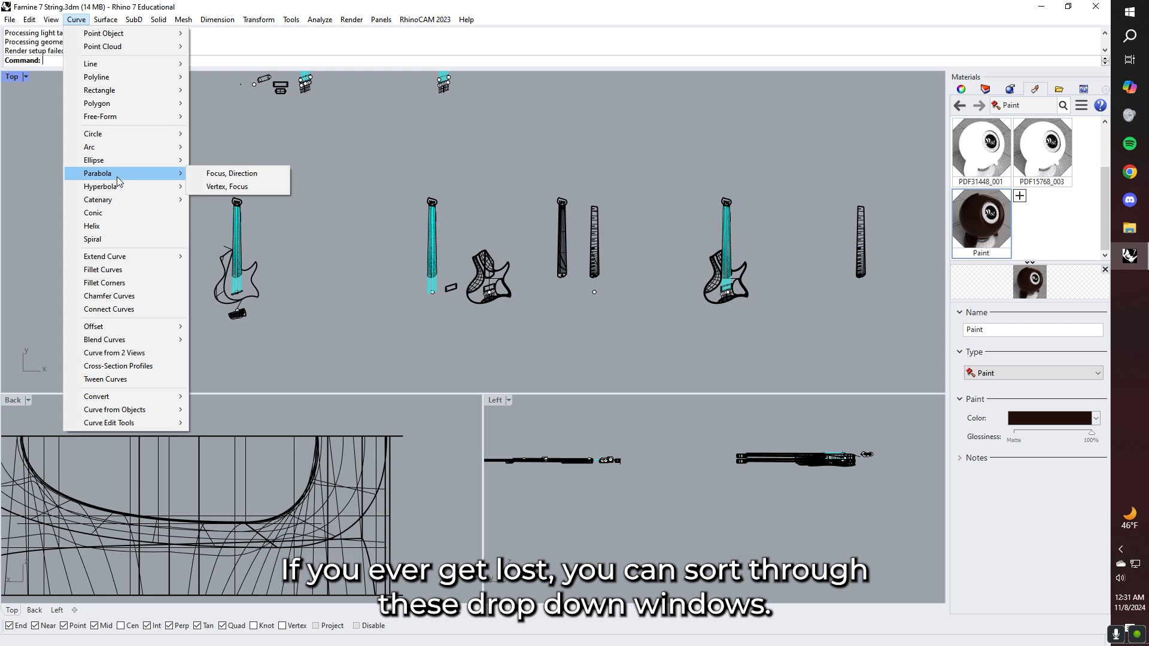
pyautogui.moveTo(137, 22)
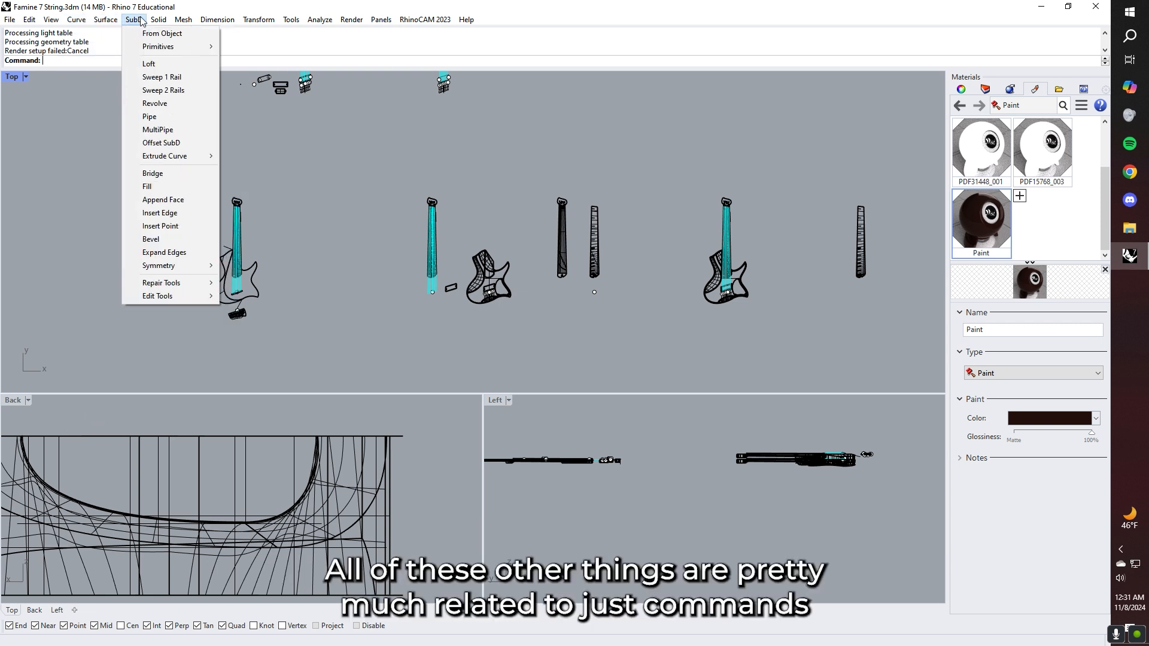
pyautogui.moveTo(216, 20)
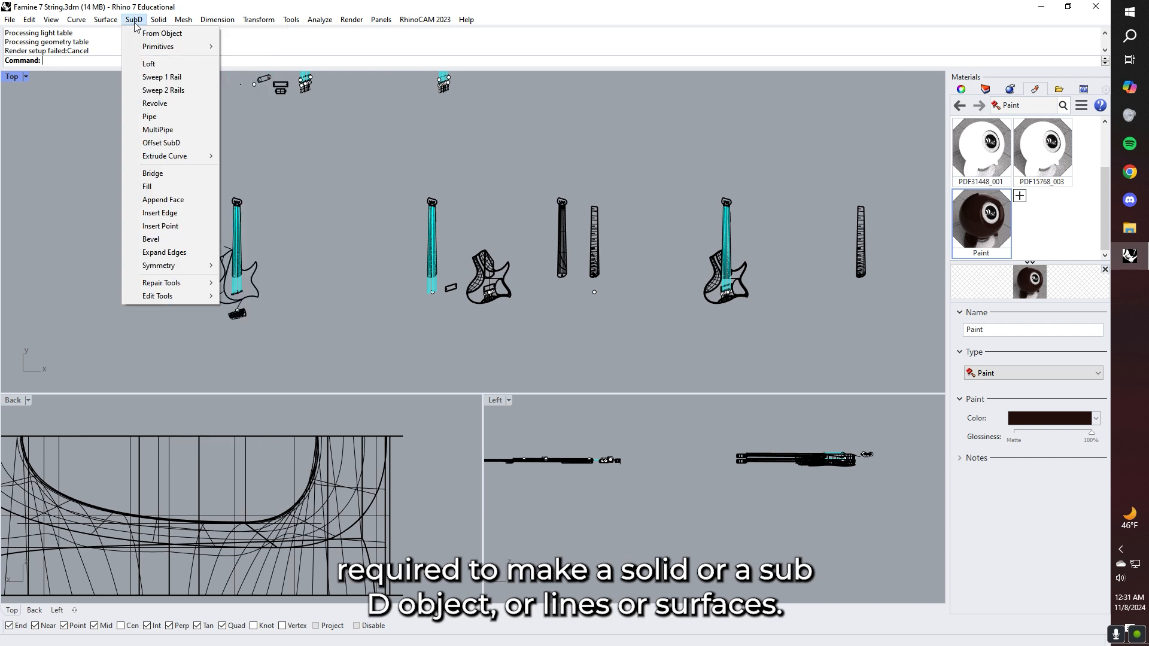
pyautogui.moveTo(95, 24)
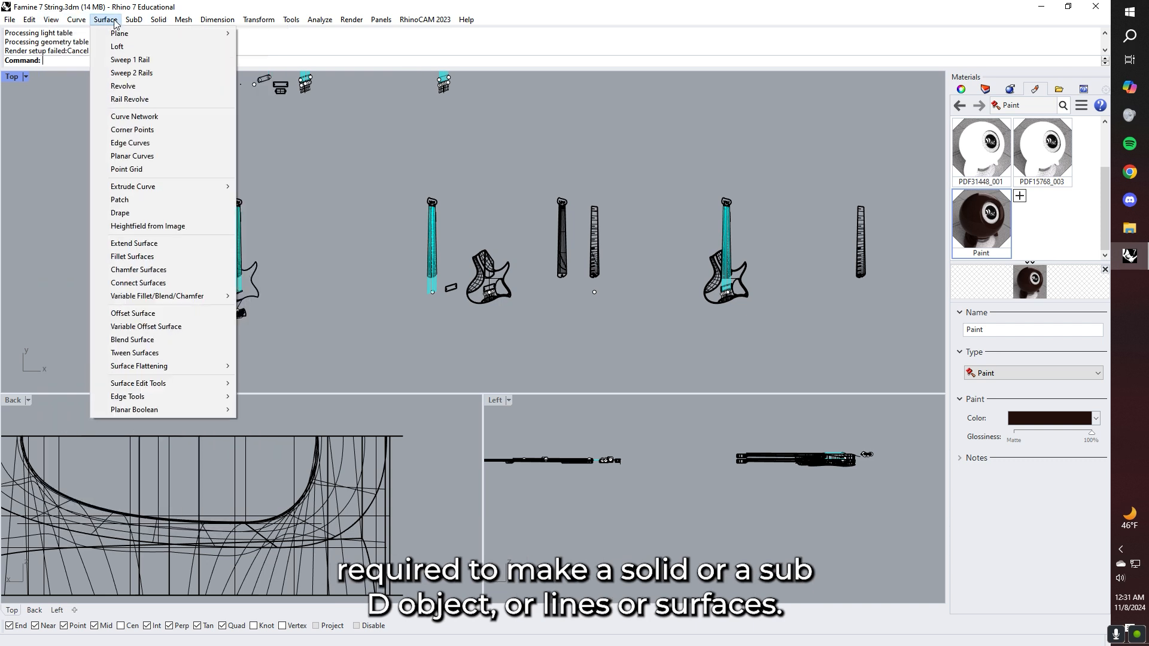
pyautogui.click(172, 131)
pyautogui.scroll(4, 328, 224)
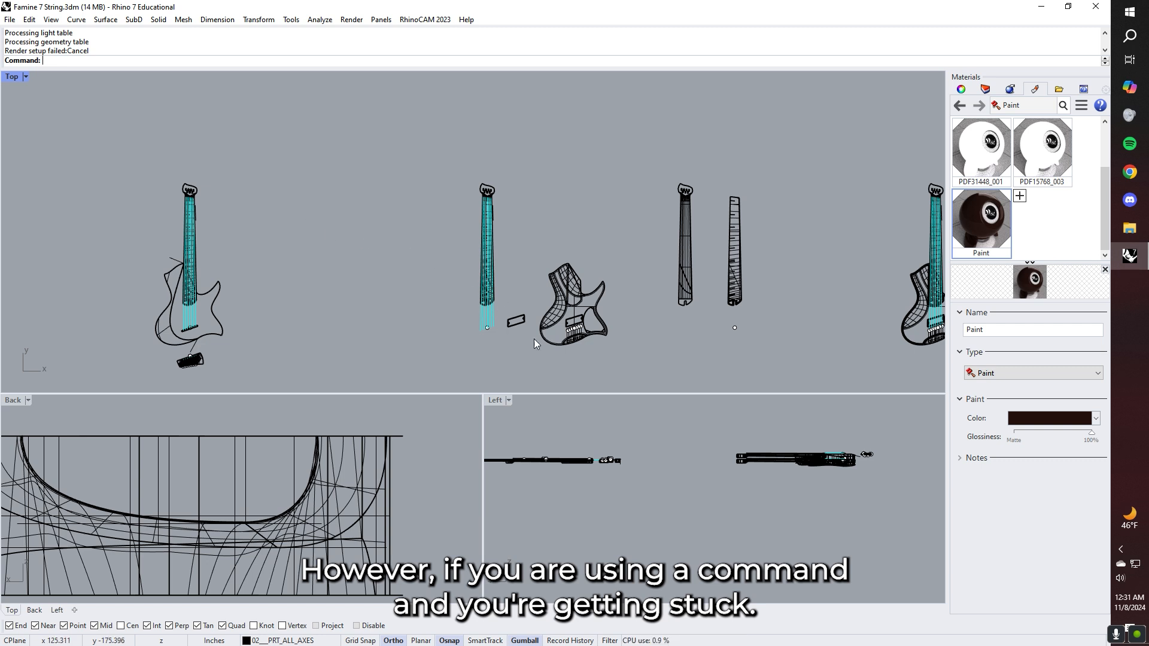
pyautogui.scroll(3, 552, 333)
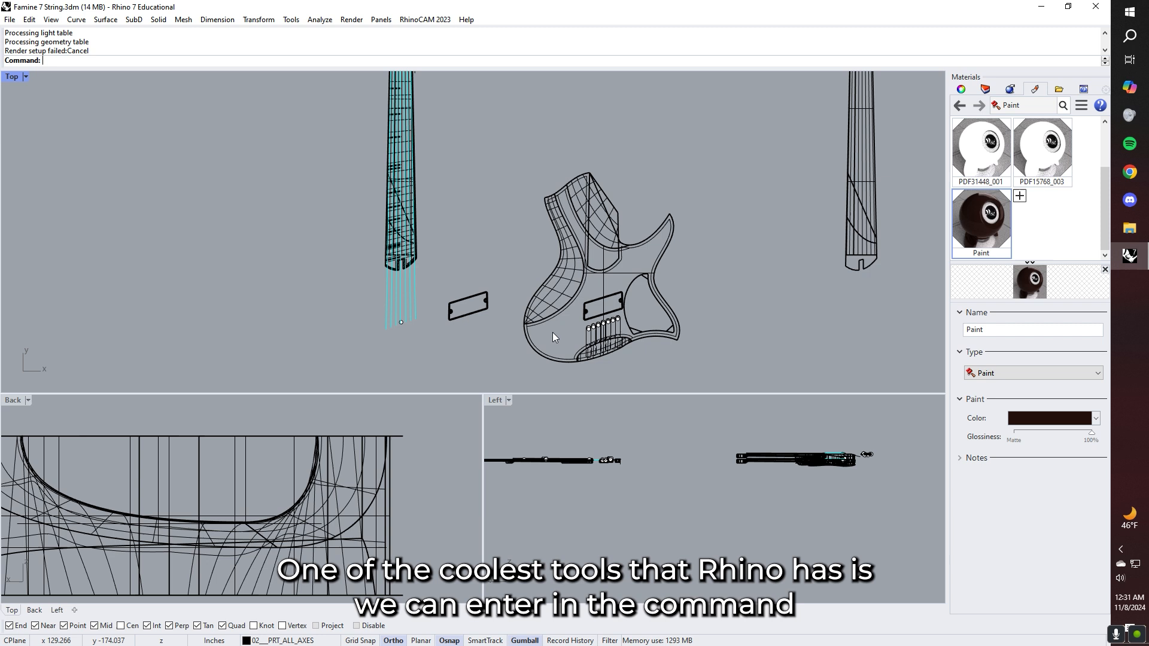
# Step: Start the Line command and open its online help page to read through the command-line options such as Angled and Vertical
pyautogui.write('line')
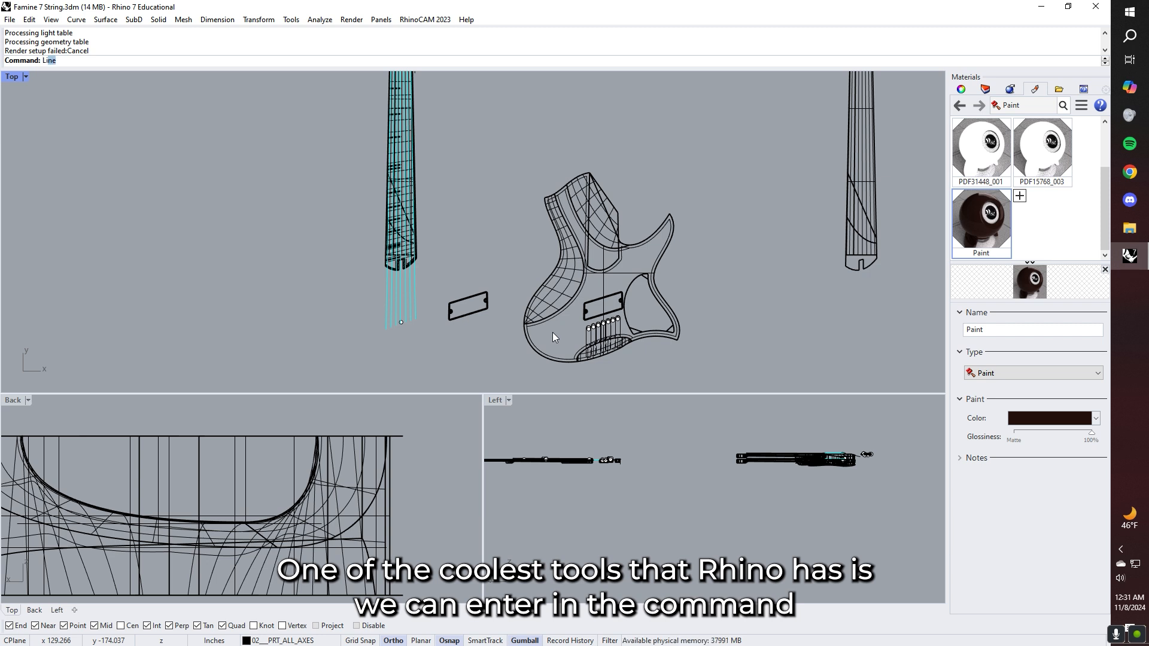
pyautogui.press('Return')
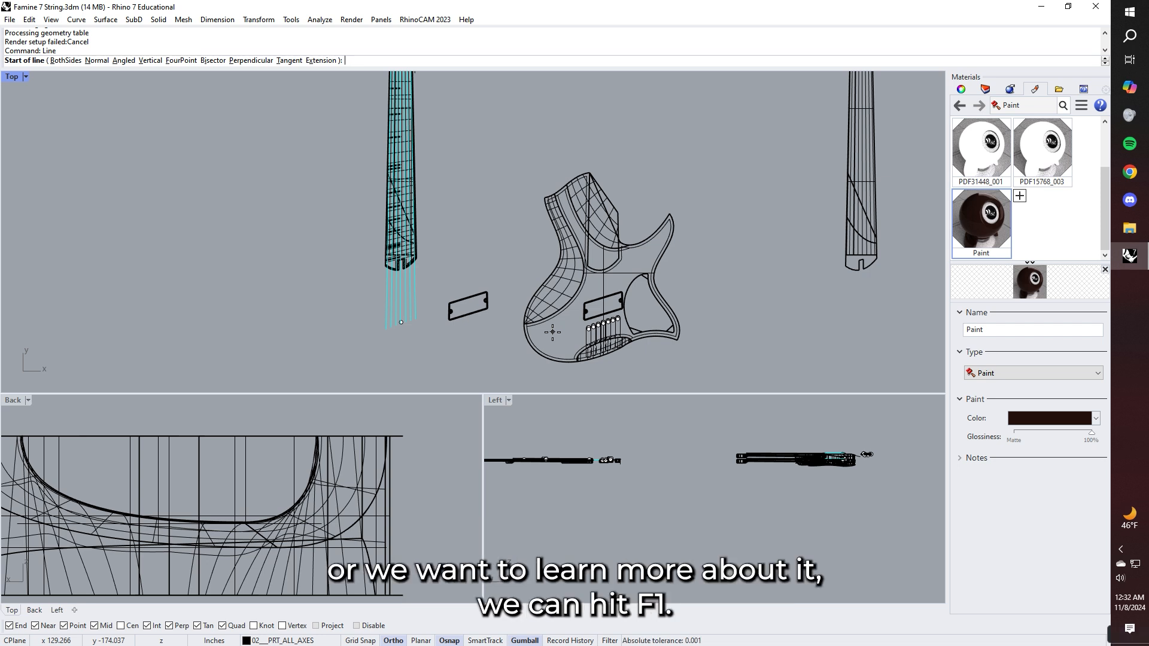
pyautogui.press('F1')
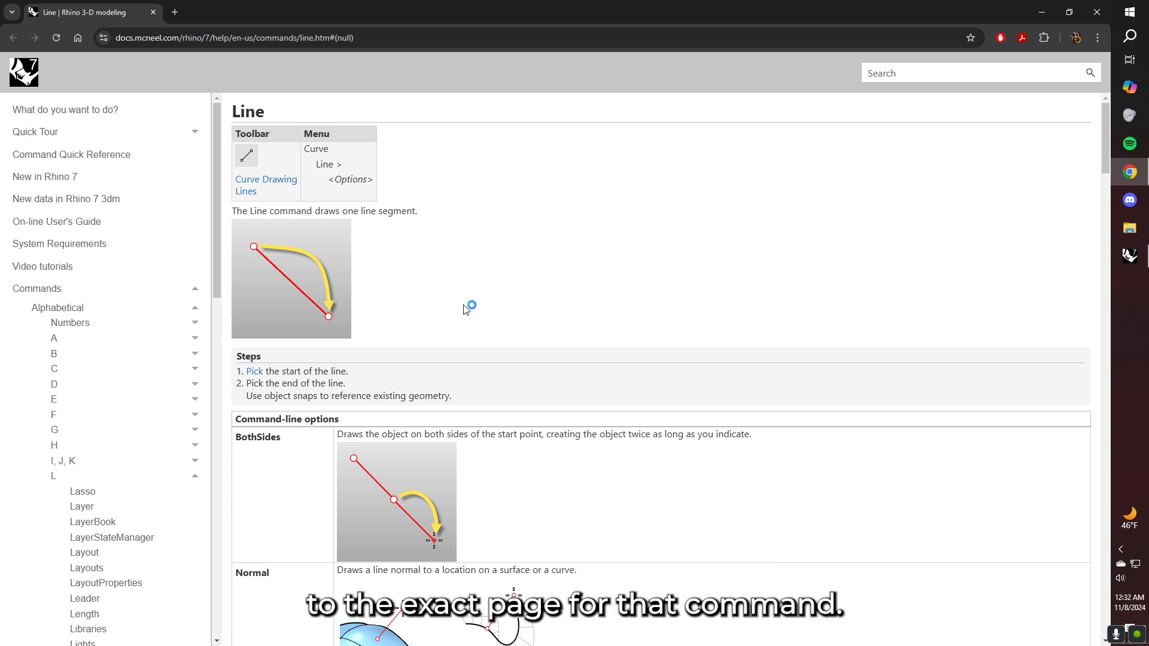
pyautogui.scroll(-10, 454, 313)
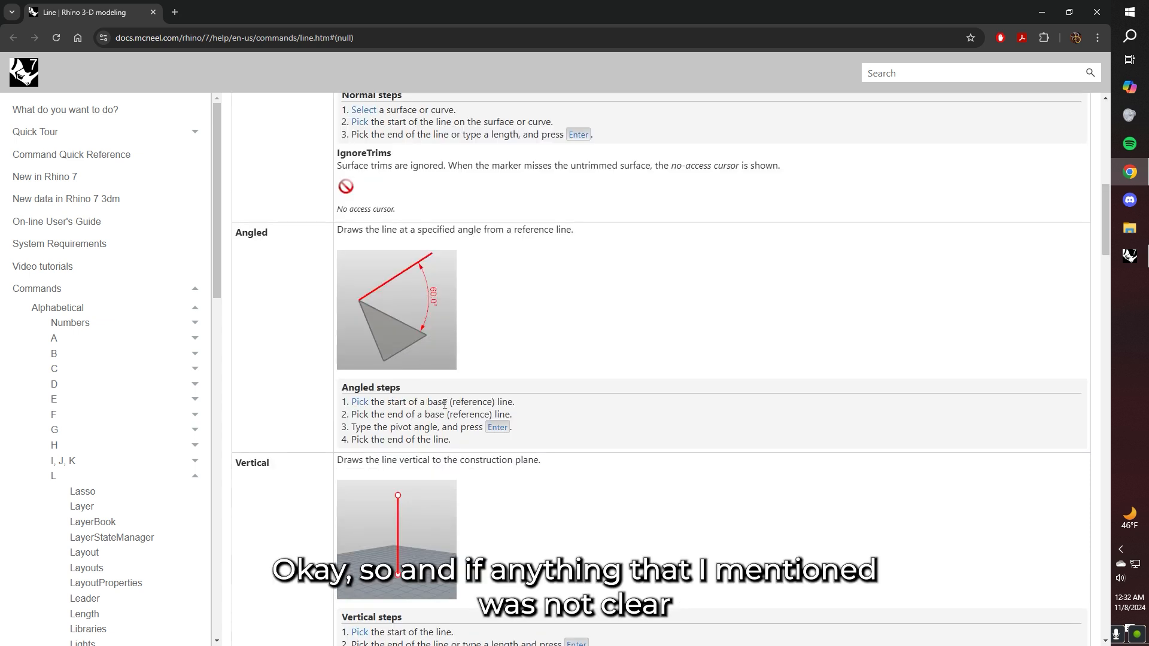
pyautogui.scroll(-3, 444, 399)
pyautogui.scroll(3, 444, 399)
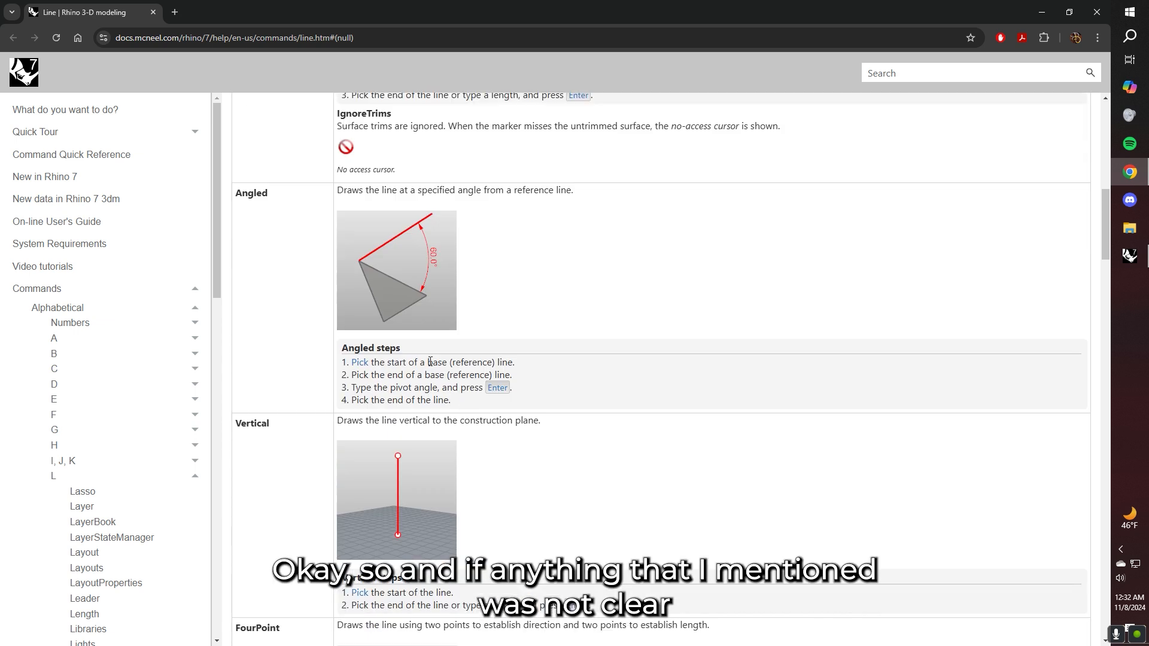
# Step: Open the Video tutorials page from the Rhino help site and look through the Getting Started lessons, including the Grasshopper ones
pyautogui.click(56, 269)
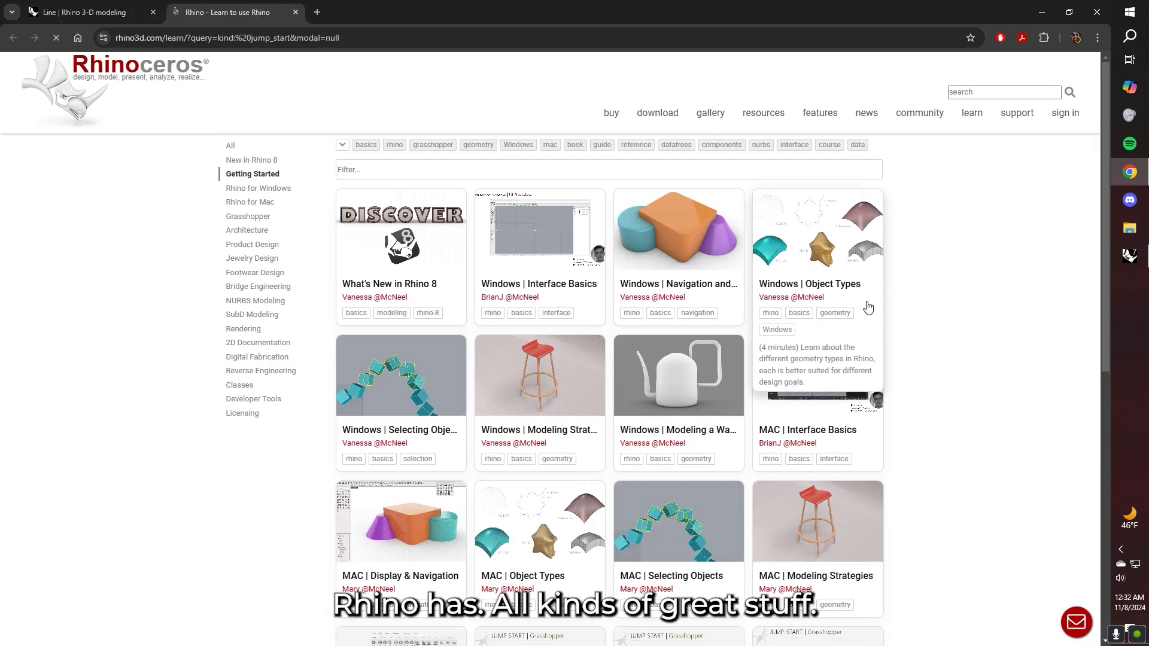
pyautogui.scroll(-10, 937, 386)
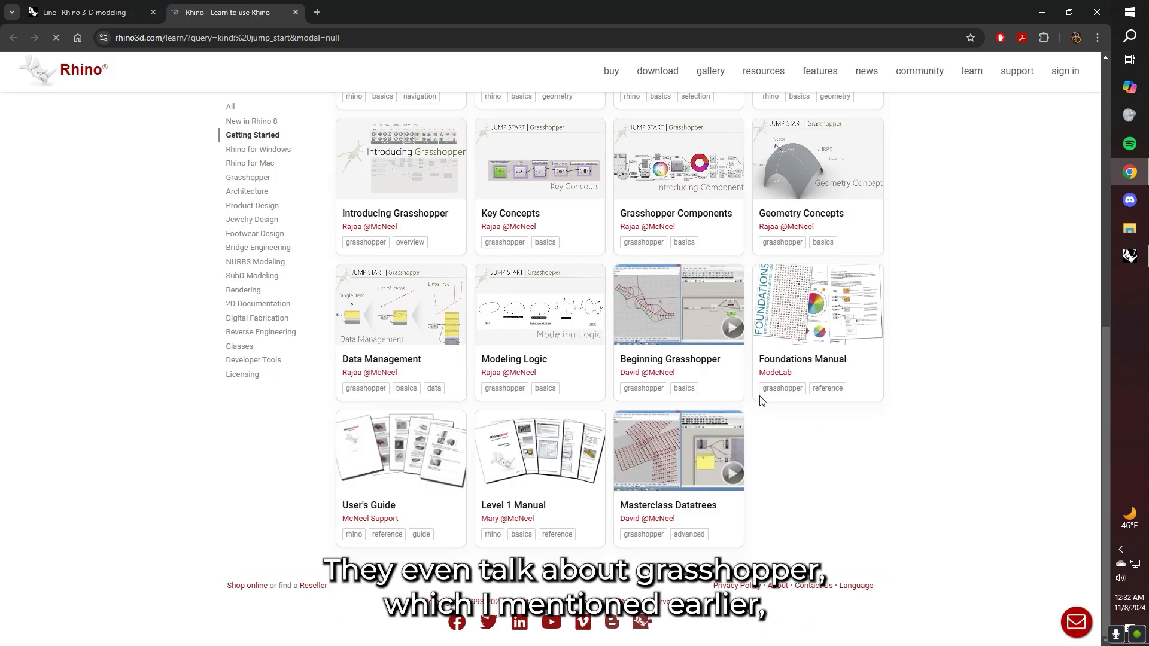
pyautogui.moveTo(675, 337)
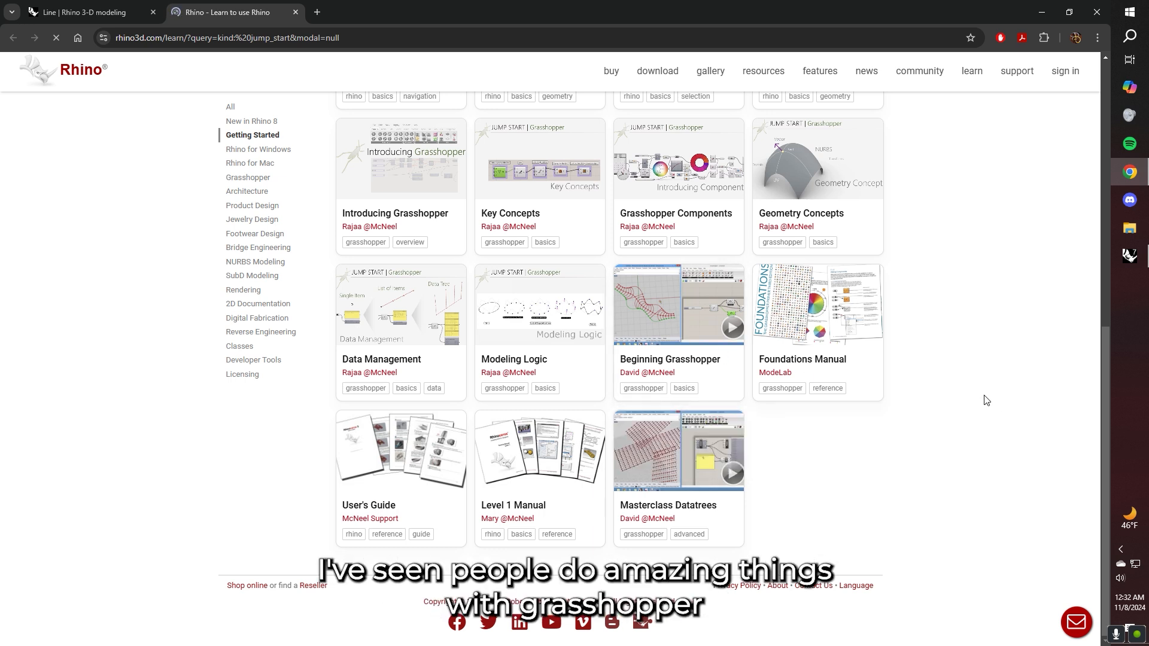
pyautogui.scroll(3, 987, 400)
pyautogui.scroll(5, 952, 410)
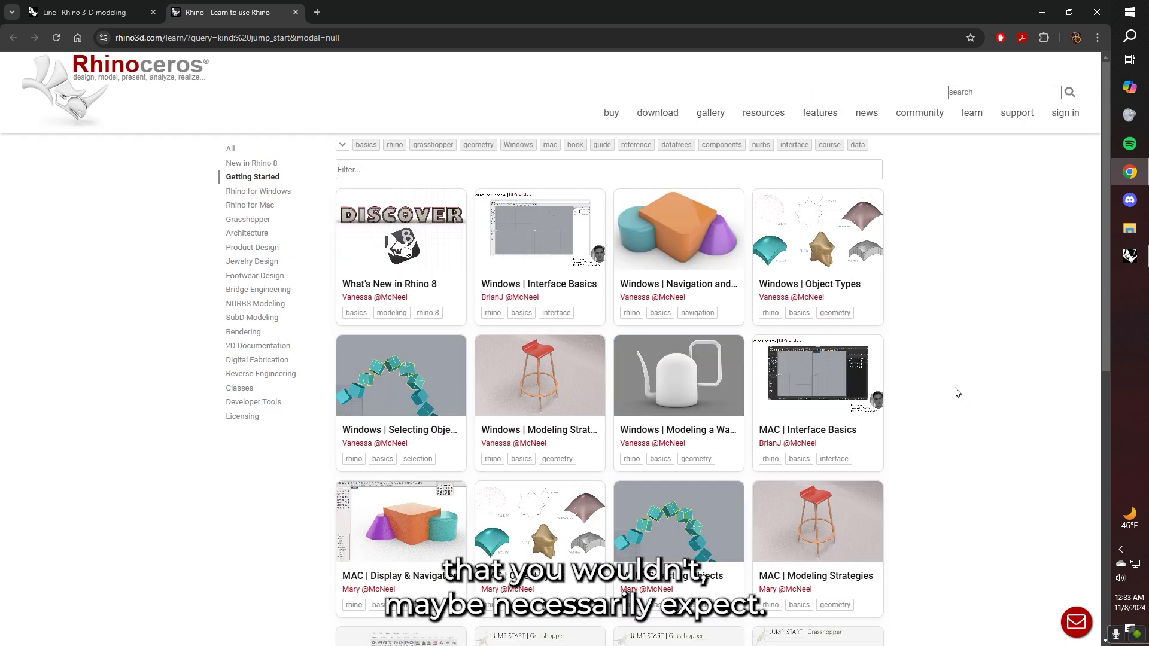
# Step: Return to the Line help page, look through its list of help topics, and switch back to the Learn to use Rhino page
pyautogui.click(103, 12)
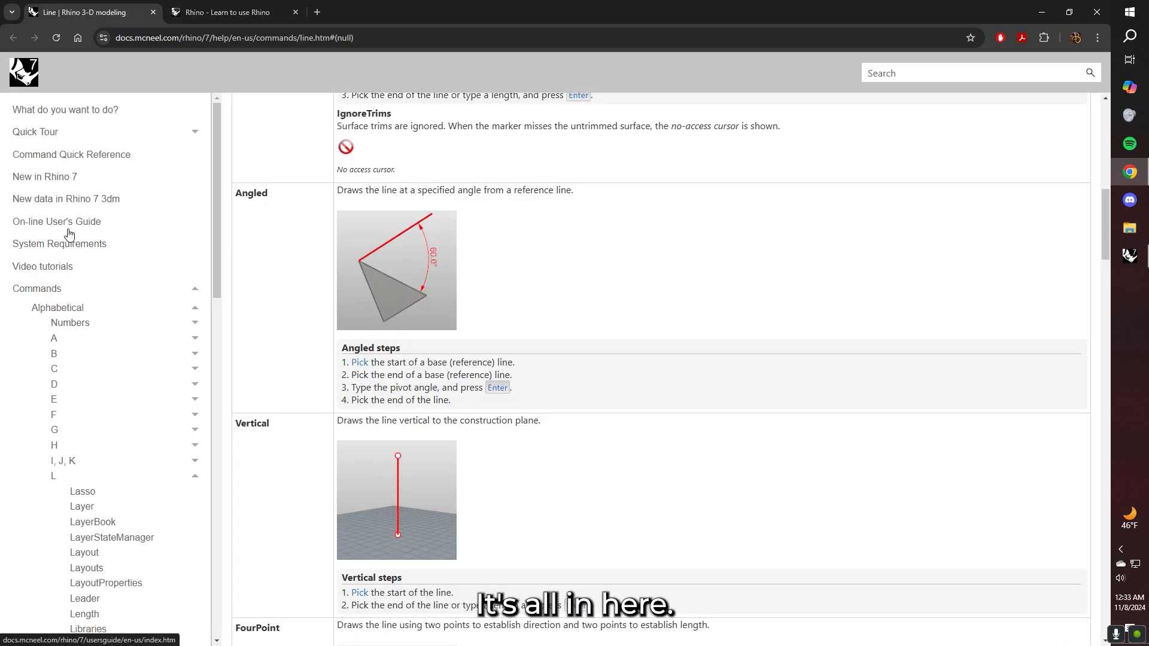
pyautogui.scroll(-7, 113, 449)
pyautogui.scroll(-8, 113, 448)
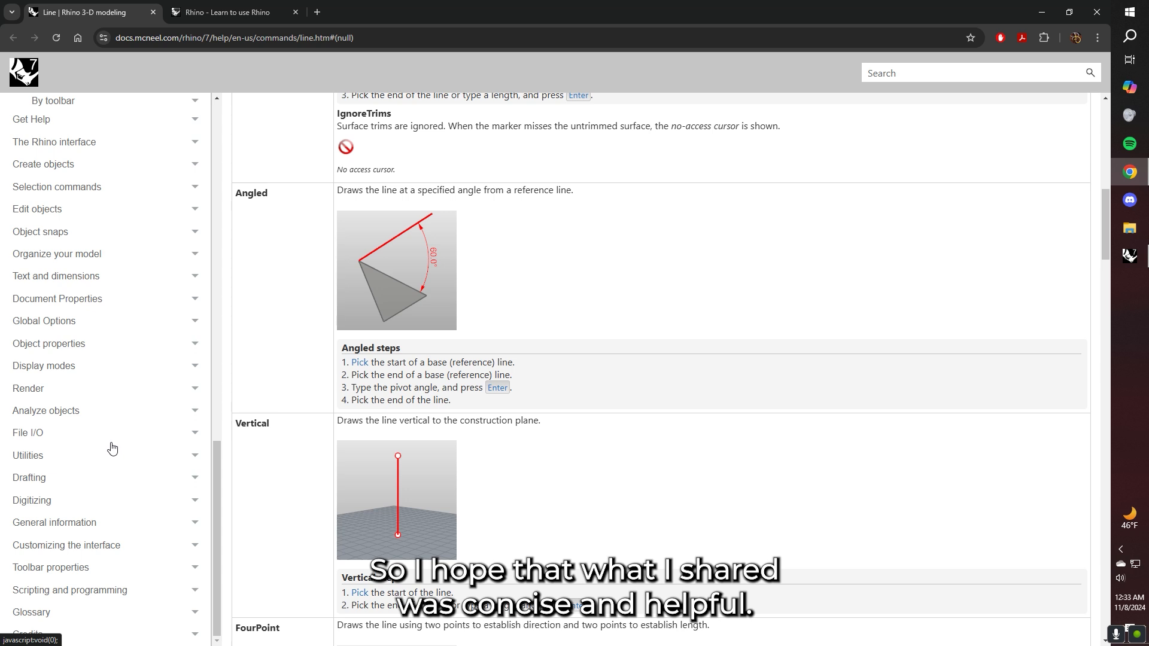
pyautogui.scroll(4, 123, 437)
pyautogui.scroll(13, 132, 500)
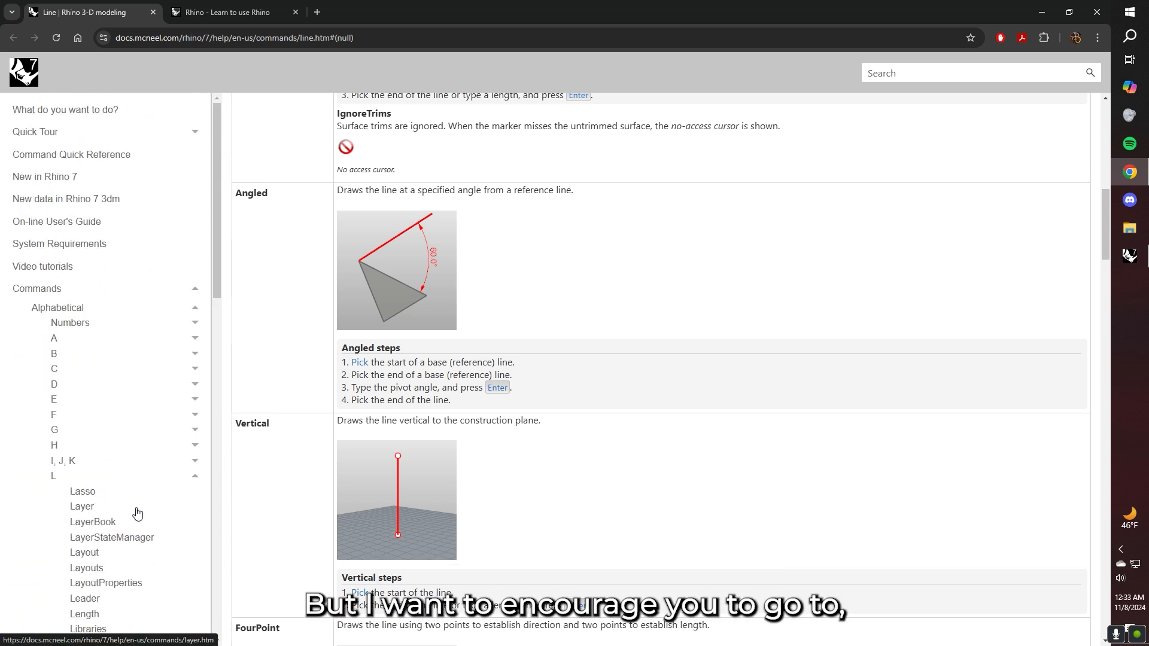
pyautogui.hotkey('ctrl', 'Tab')
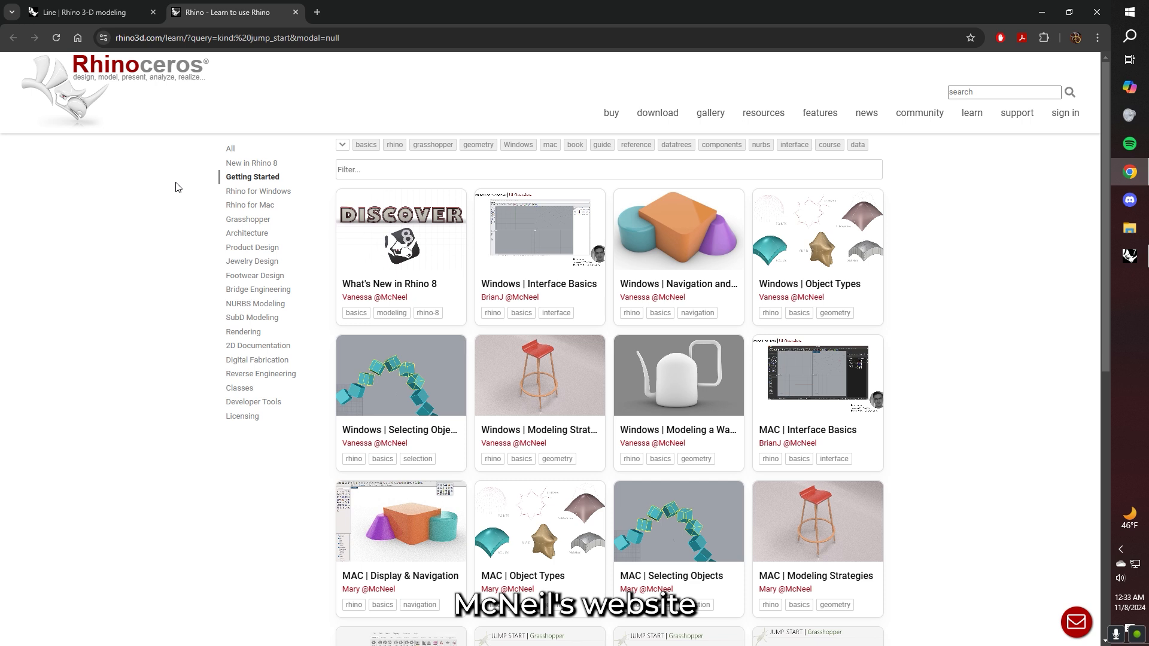